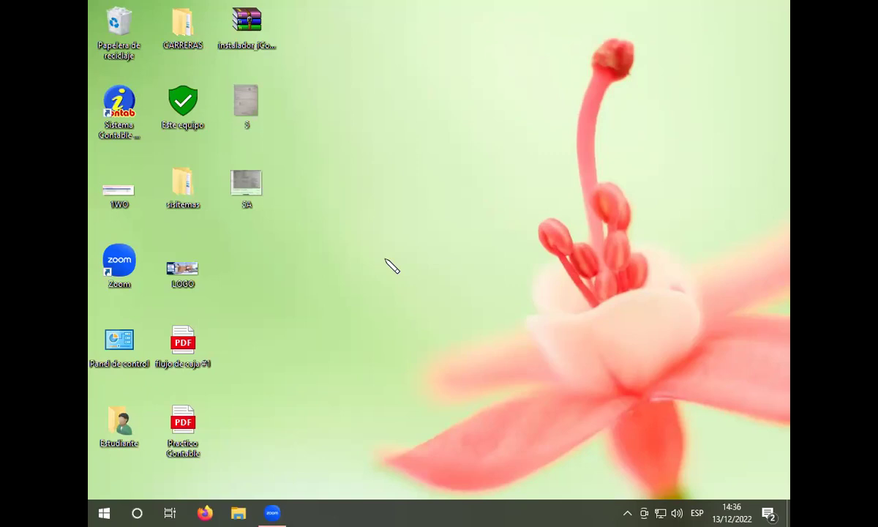
Step: Launch Sistema Contable iContab 8.0 from its desktop shortcut
{"action": "left_click", "coordinate": [118, 102]}
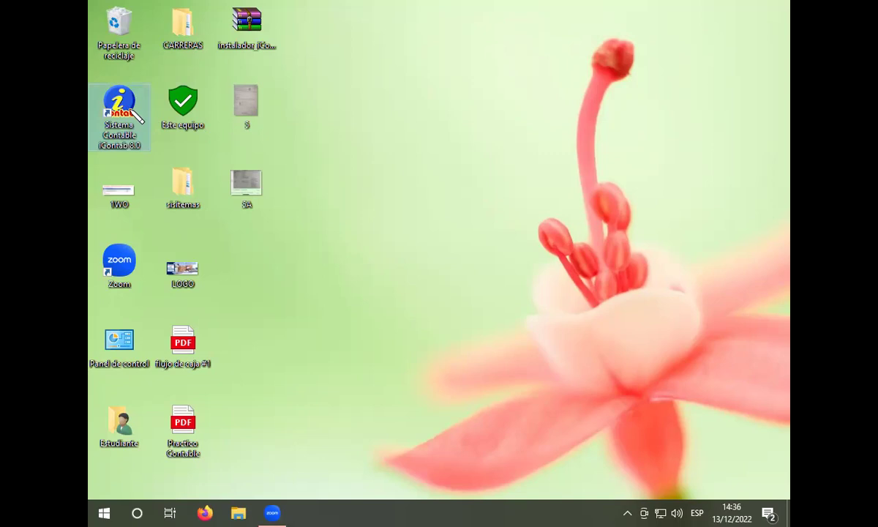
{"action": "double_click", "coordinate": [131, 112]}
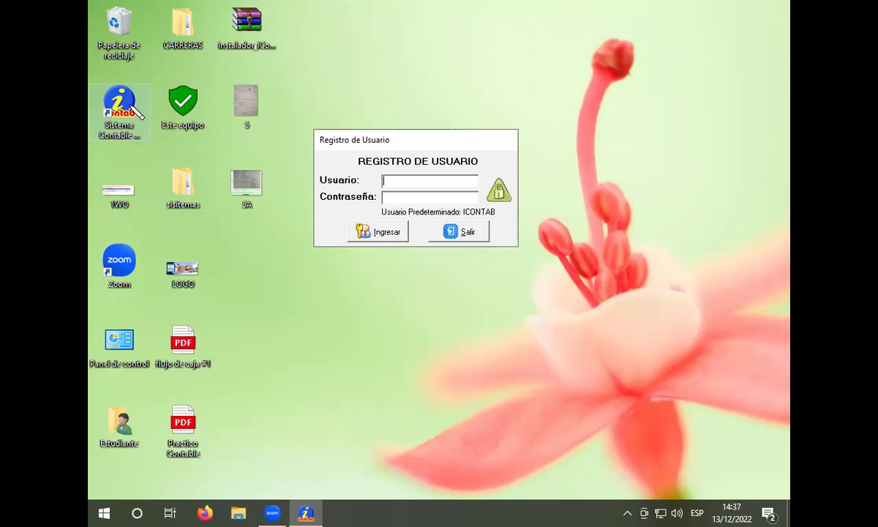
Step: Sign in with the default user name, correcting typos before logging in
{"action": "type", "text": "ICONB"}
{"action": "key", "text": "BackSpace"}
{"action": "type", "text": "RTAB"}
{"action": "key", "text": "BackSpace"}
{"action": "key", "text": "BackSpace"}
{"action": "key", "text": "BackSpace"}
{"action": "key", "text": "BackSpace"}
{"action": "type", "text": "TAB"}
{"action": "key", "text": "Return"}
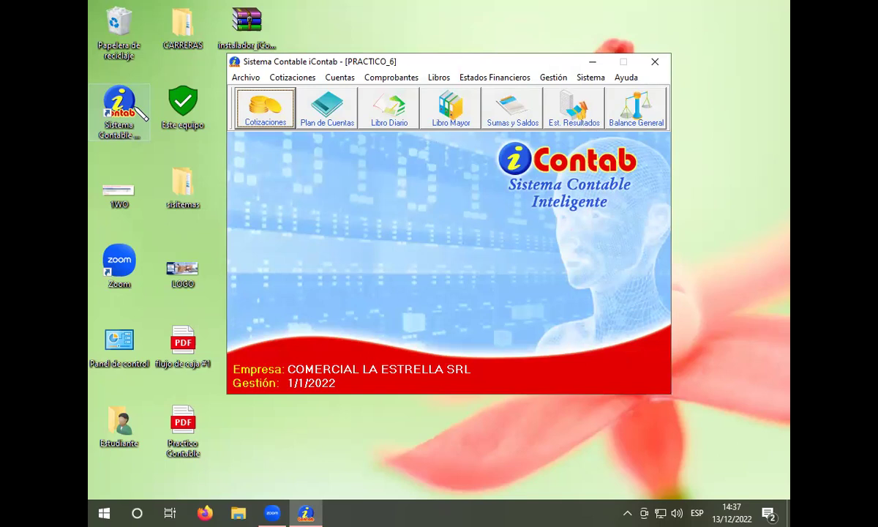
Step: Start a new file with chart of accounts and Dollar/UFV rates through Archivo > Nuevo
{"action": "left_click", "coordinate": [245, 77]}
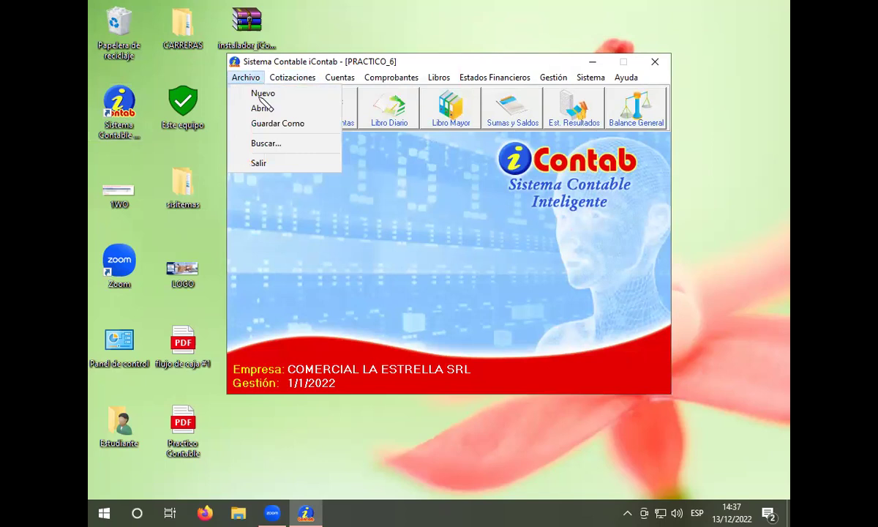
{"action": "left_click", "coordinate": [263, 93]}
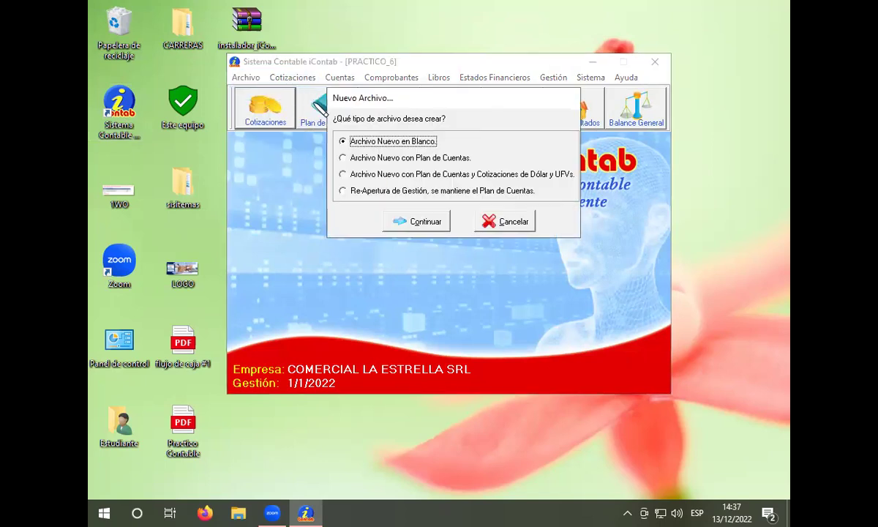
{"action": "left_click", "coordinate": [348, 175]}
{"action": "left_click", "coordinate": [415, 217]}
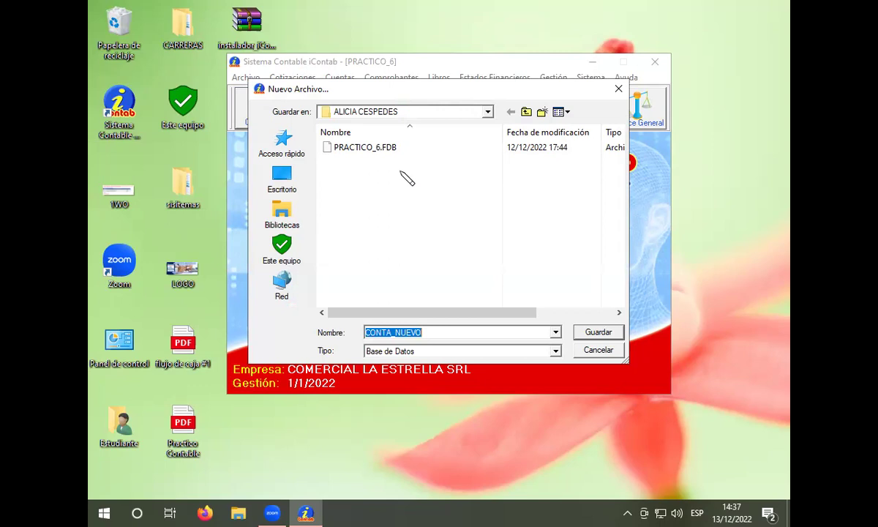
Step: Create a new folder in the save location and name it practico_7
{"action": "left_click", "coordinate": [540, 112]}
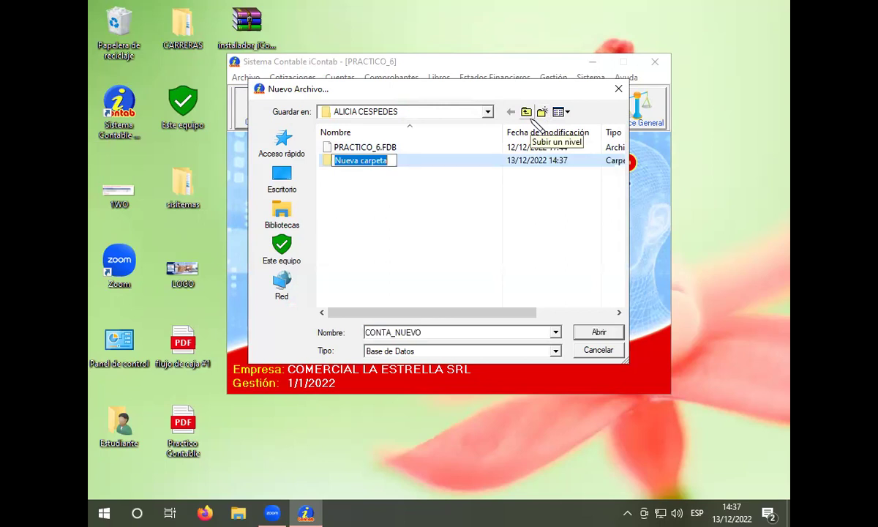
{"action": "key", "text": "BackSpace"}
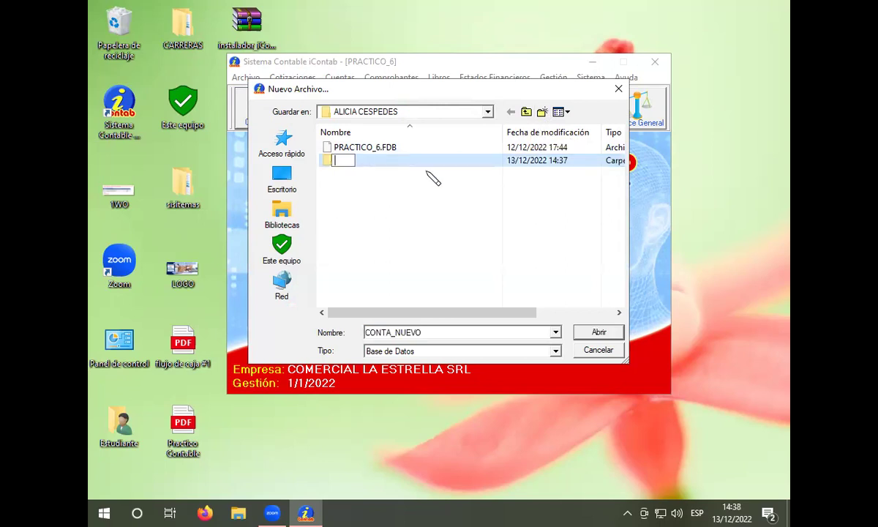
{"action": "type", "text": "practico"}
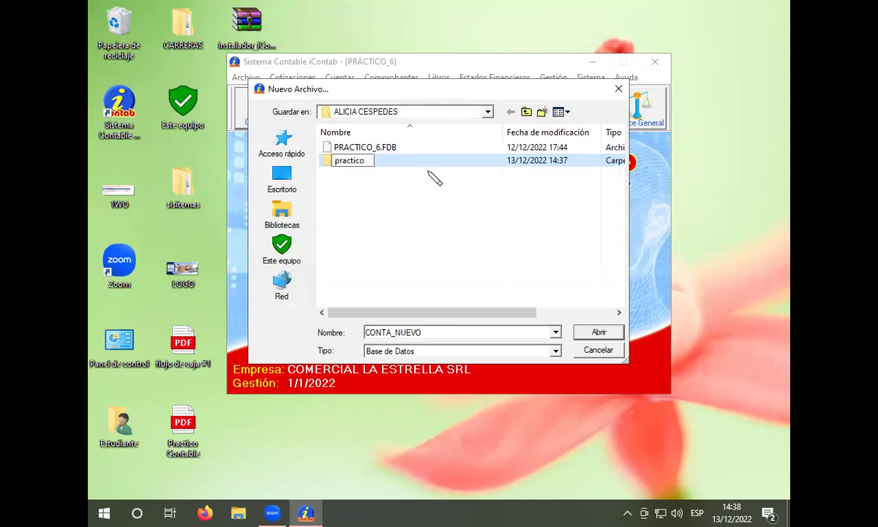
{"action": "type", "text": "_7"}
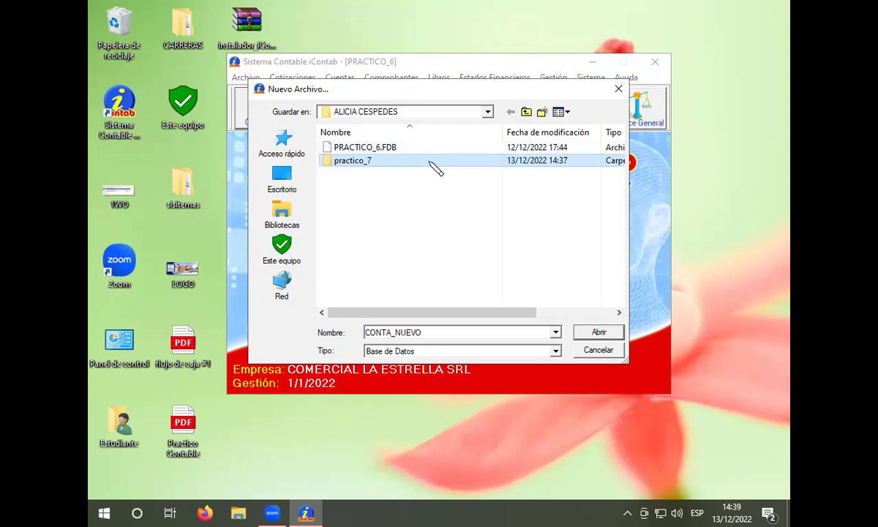
Step: Save the new file as practico_7 inside the practico_7 folder and confirm its creation
{"action": "double_click", "coordinate": [435, 167]}
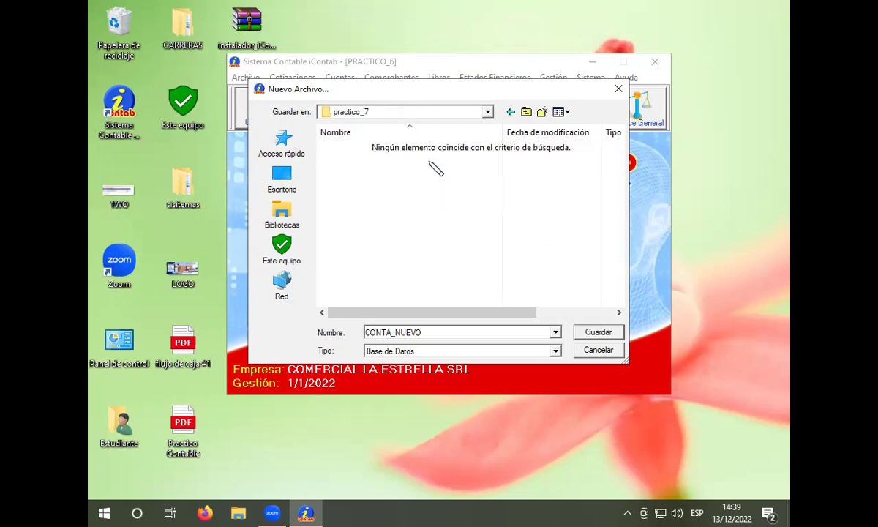
{"action": "double_click", "coordinate": [449, 332]}
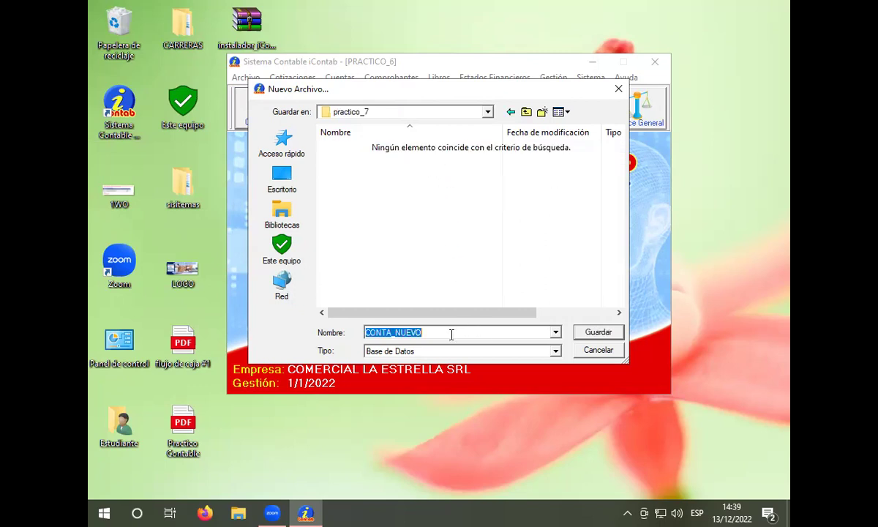
{"action": "key", "text": "BackSpace"}
{"action": "type", "text": "p"}
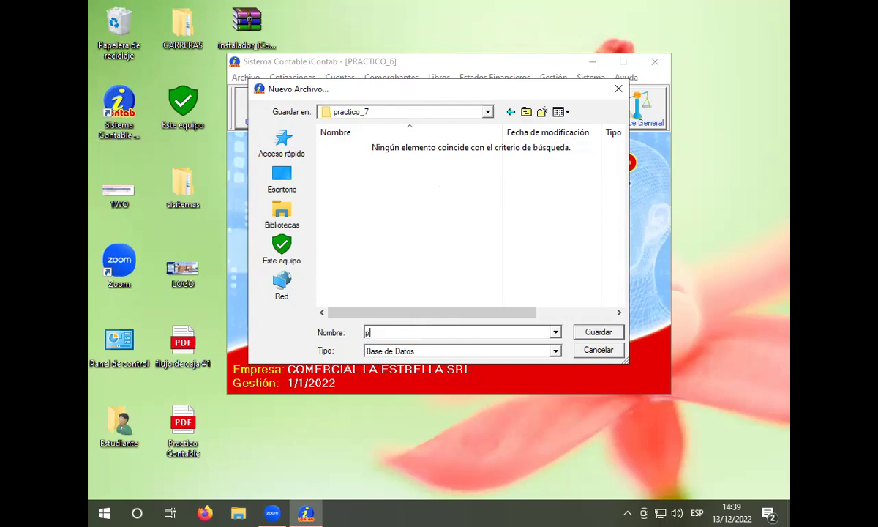
{"action": "type", "text": "ractico_7"}
{"action": "left_click", "coordinate": [598, 332]}
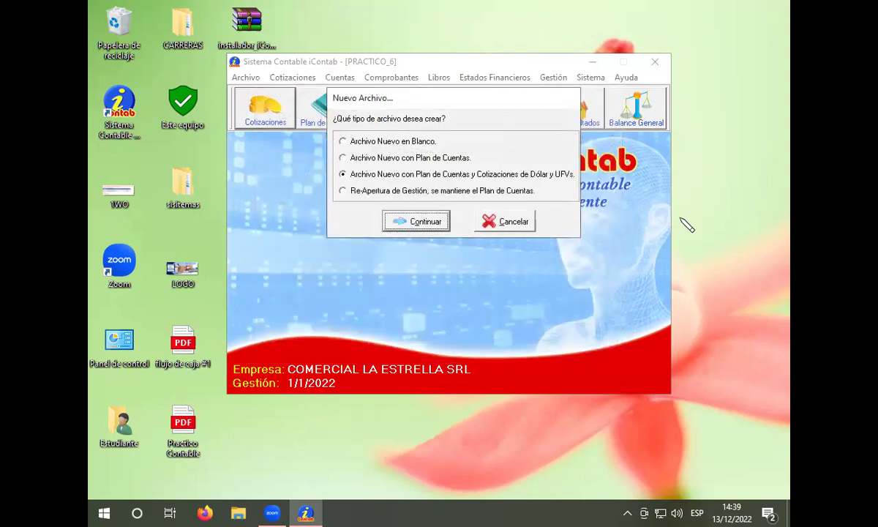
{"action": "key", "text": "Return"}
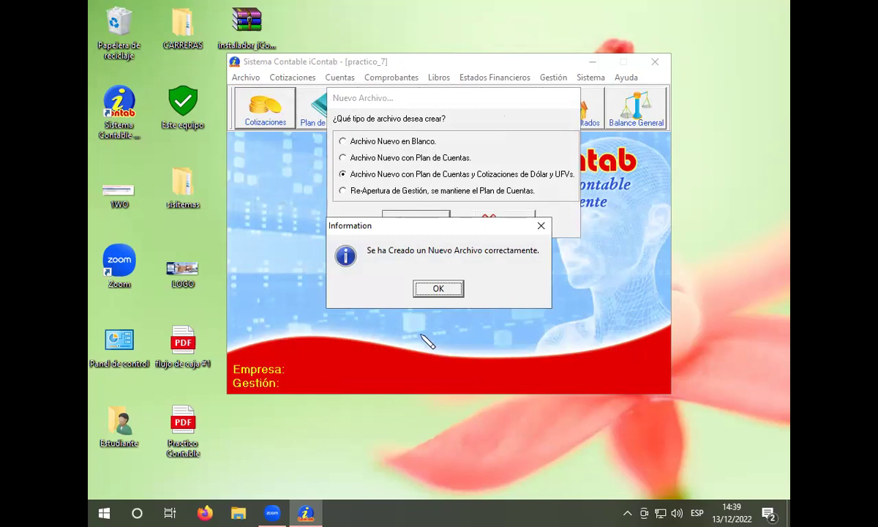
{"action": "left_click", "coordinate": [438, 289]}
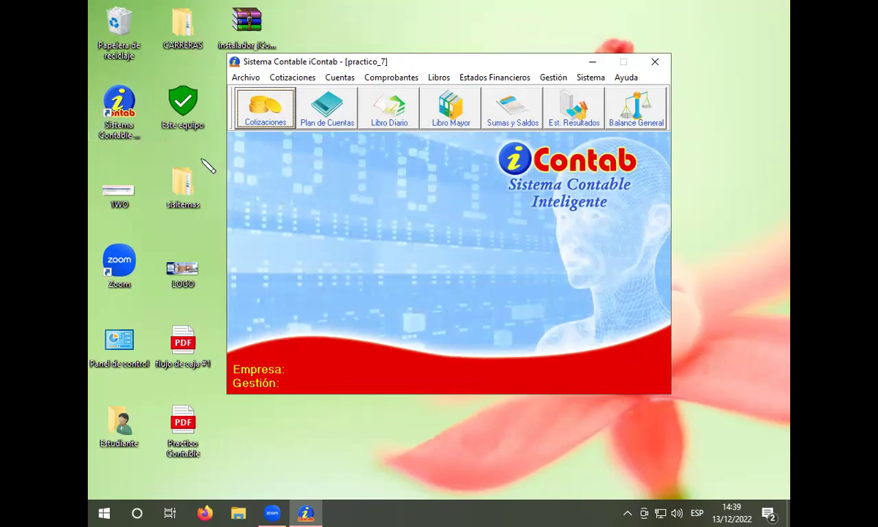
Step: Open the Datos Generales de la Empresa form from the company menu
{"action": "left_click", "coordinate": [557, 79]}
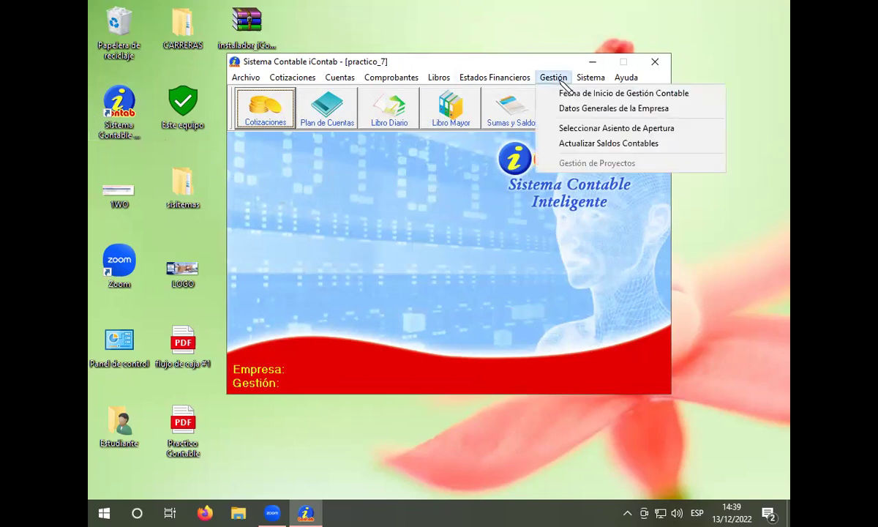
{"action": "left_click", "coordinate": [562, 110]}
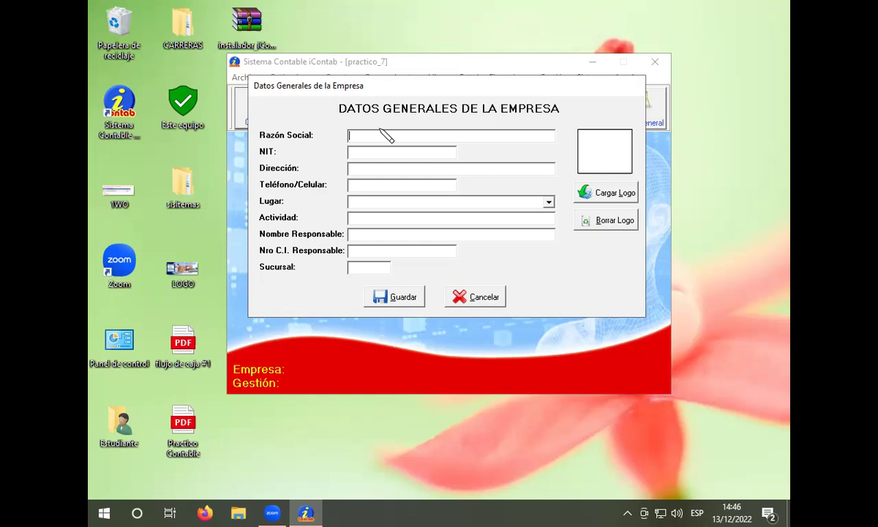
Step: Enter LAS PICARONAS SA as the company's Razón Social
{"action": "type", "text": "LAS PICARONAS SA"}
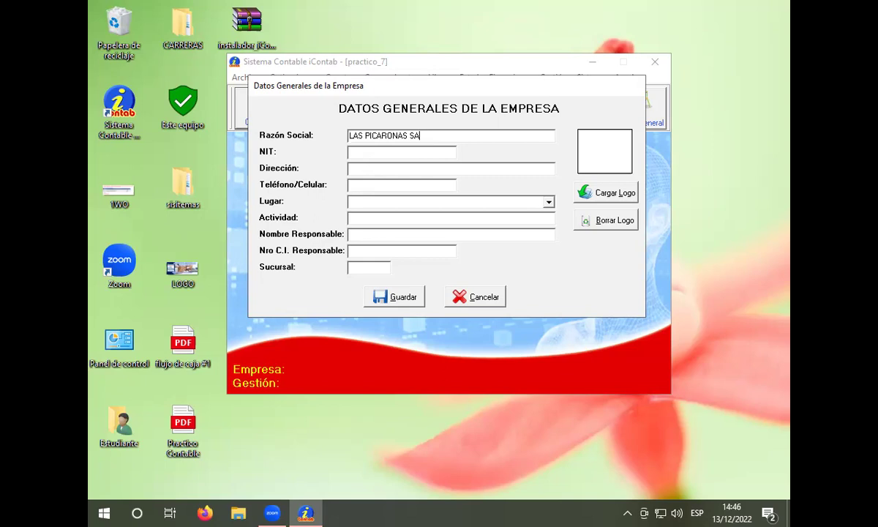
{"action": "left_click", "coordinate": [363, 155]}
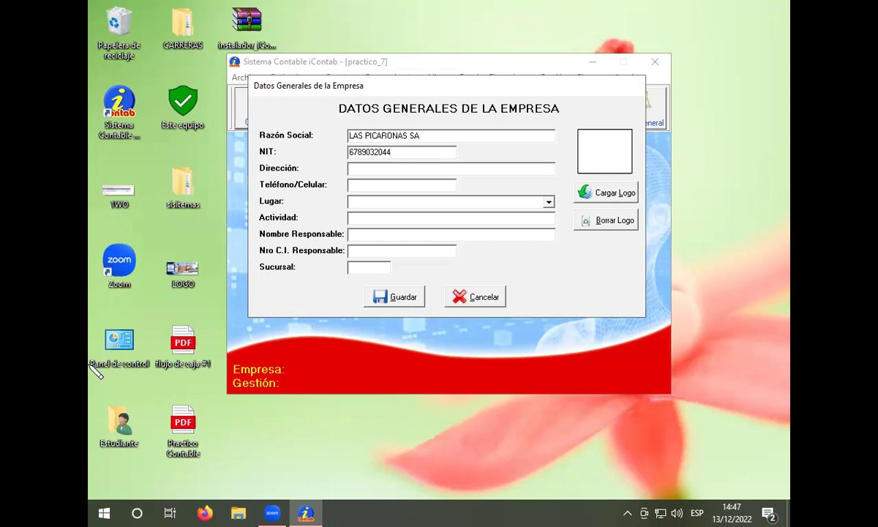
Step: Enter the company's NIT tax identification number
{"action": "left_click", "coordinate": [375, 172]}
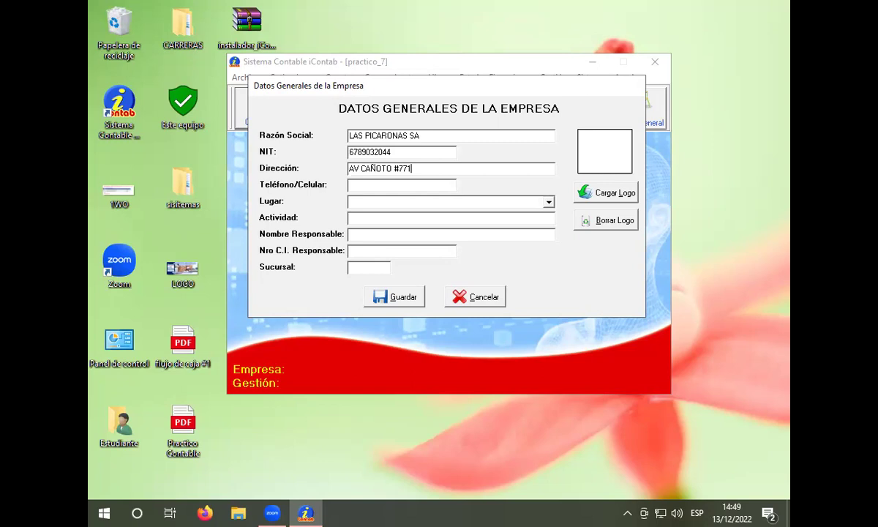
Step: Enter the company's street address and begin its telephone number
{"action": "left_click", "coordinate": [382, 189]}
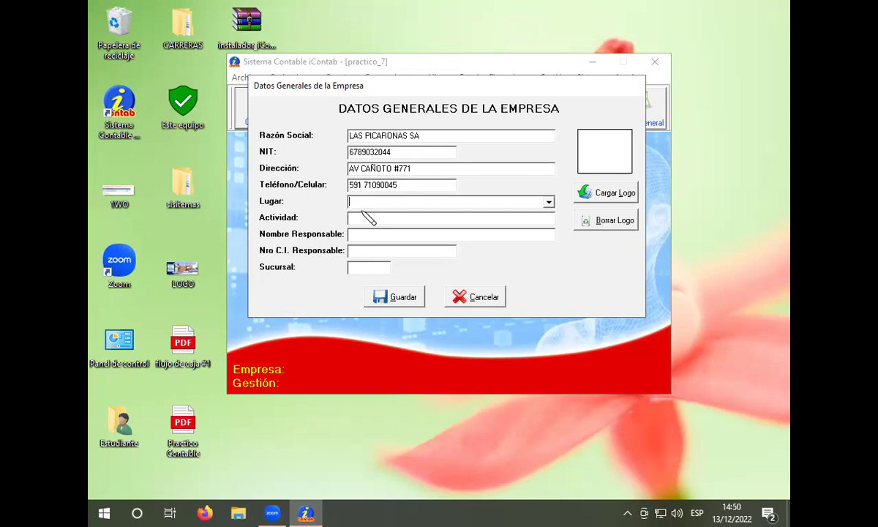
Step: Finish the phone number and set Lugar to SANTA CRUZ - BOLIVIA
{"action": "left_click", "coordinate": [547, 202]}
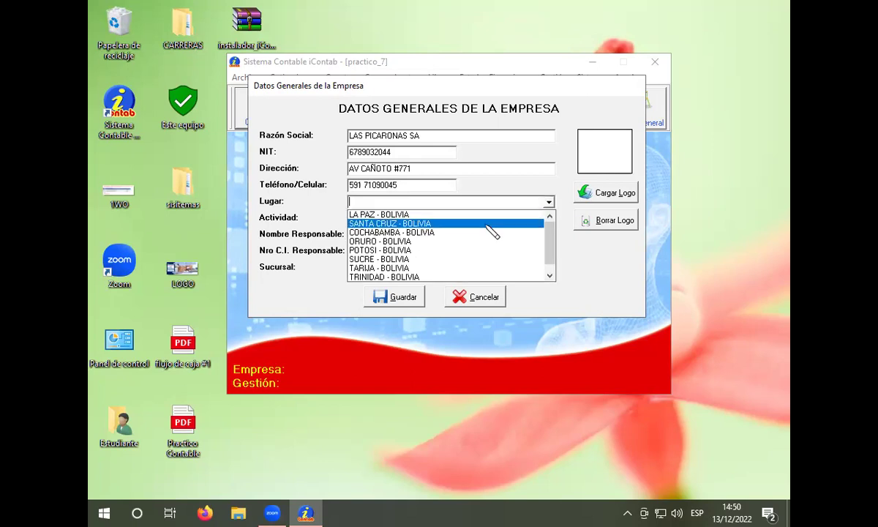
{"action": "left_click", "coordinate": [484, 224]}
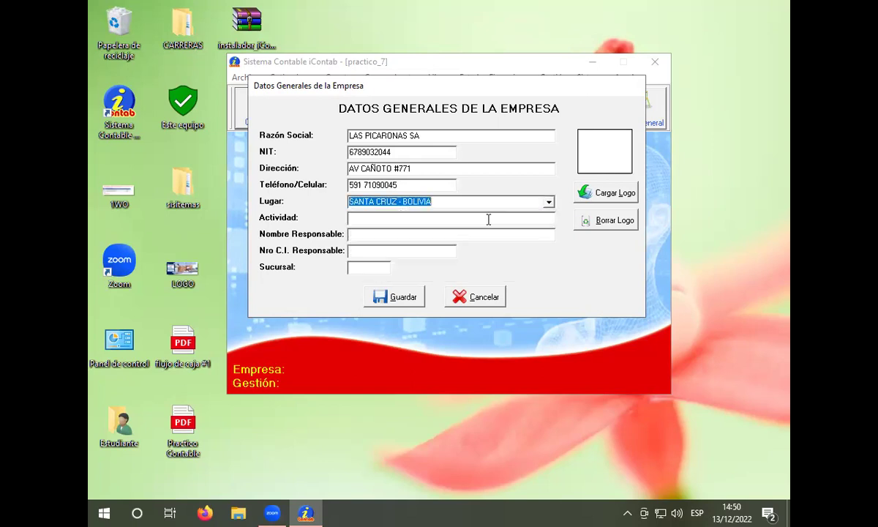
{"action": "left_click", "coordinate": [417, 223]}
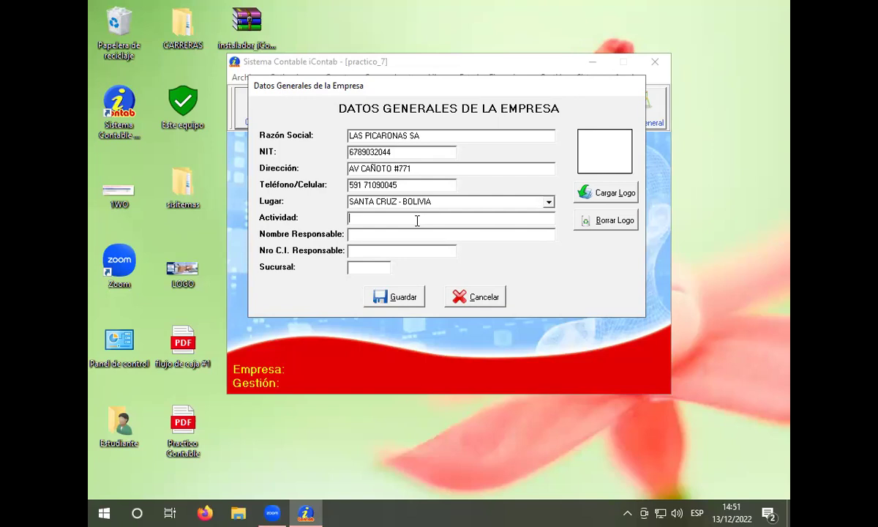
Step: Enter activity COMERCIAL, the responsible person's name and ID number, and branch 0, then save
{"action": "type", "text": "COMERCIAL"}
{"action": "left_click", "coordinate": [404, 236]}
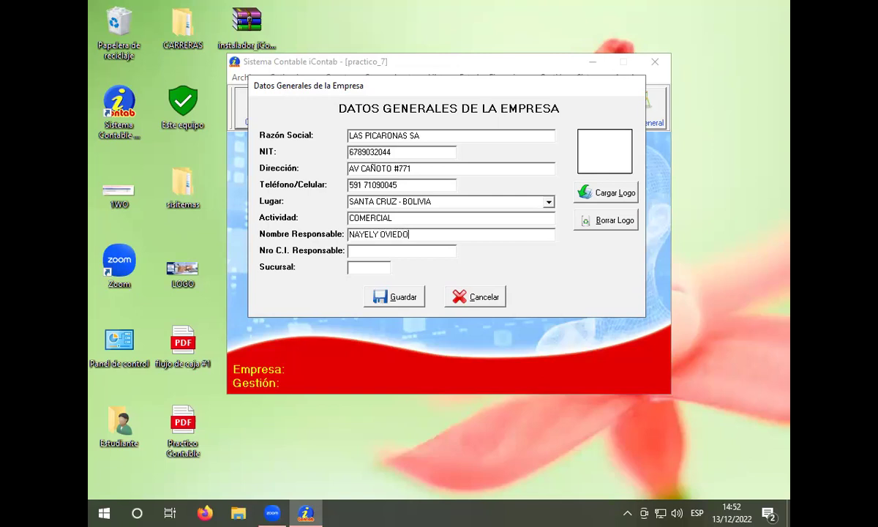
{"action": "left_click", "coordinate": [373, 251]}
{"action": "left_click", "coordinate": [371, 268]}
{"action": "type", "text": "0"}
{"action": "left_click", "coordinate": [389, 294]}
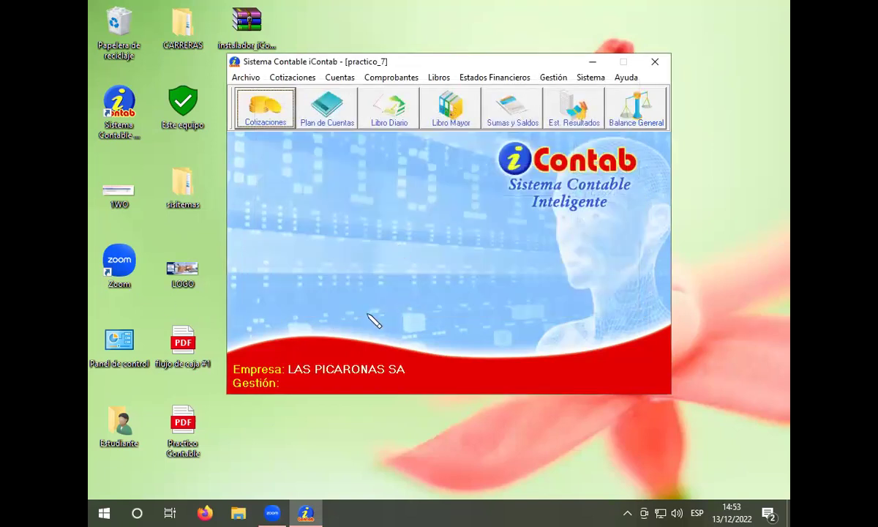
Step: In Fecha de Inicio de Gestión Contable, set the period start date to 1/8/2020
{"action": "left_click", "coordinate": [553, 77]}
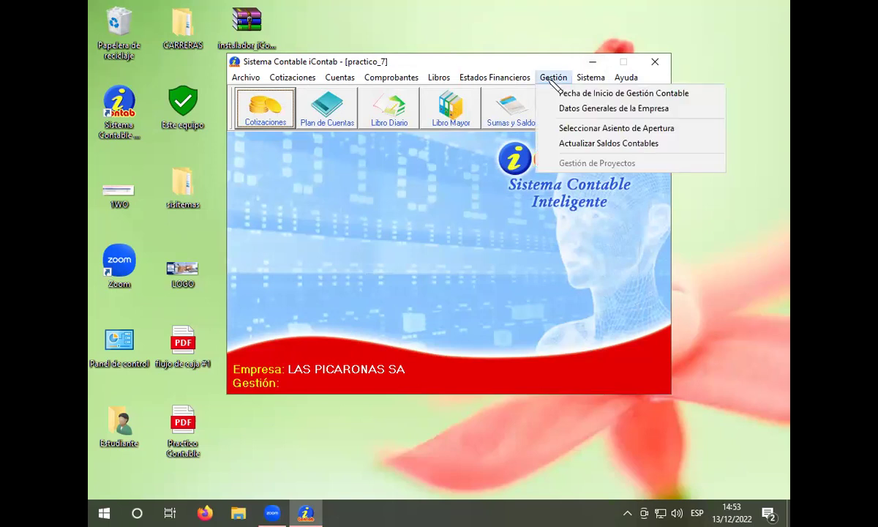
{"action": "left_click", "coordinate": [578, 93]}
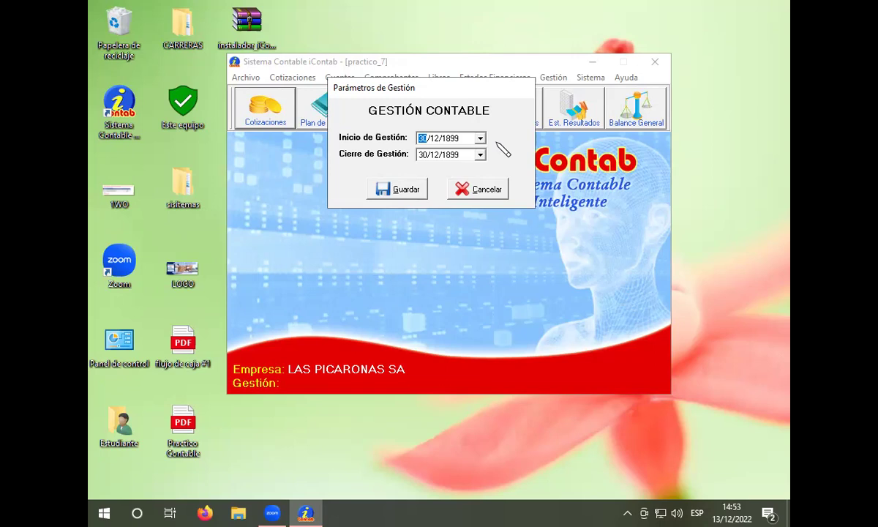
{"action": "type", "text": "1"}
{"action": "left_click", "coordinate": [437, 138]}
{"action": "type", "text": "1"}
{"action": "left_click", "coordinate": [452, 138]}
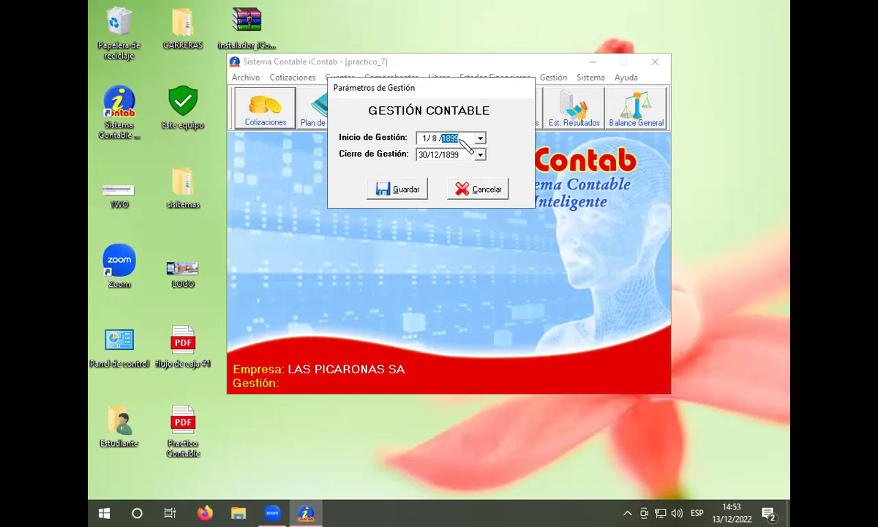
{"action": "type", "text": "2020"}
Step: Correct the closing year to 2020 and save the accounting period dates
{"action": "left_click", "coordinate": [468, 152]}
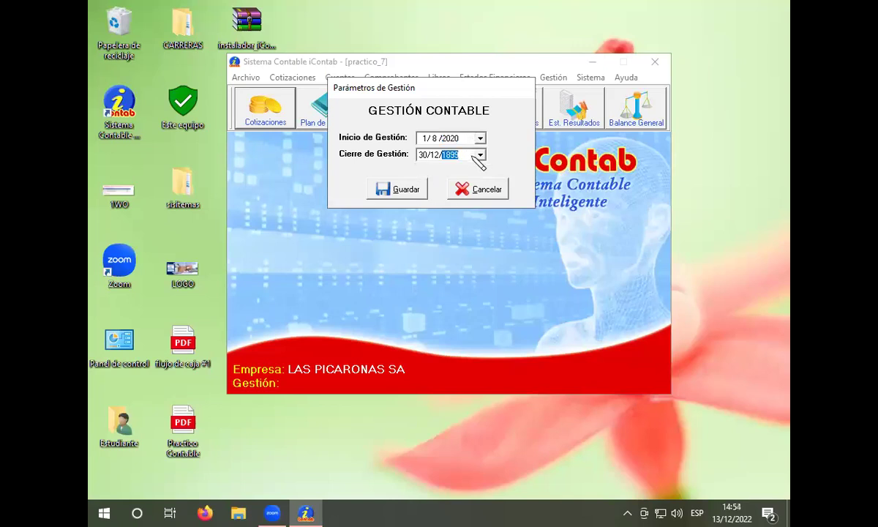
{"action": "type", "text": "2022"}
{"action": "key", "text": "BackSpace"}
{"action": "type", "text": "20"}
{"action": "key", "text": "BackSpace"}
{"action": "type", "text": "2"}
{"action": "key", "text": "Down"}
{"action": "type", "text": "2020"}
{"action": "left_click", "coordinate": [396, 188]}
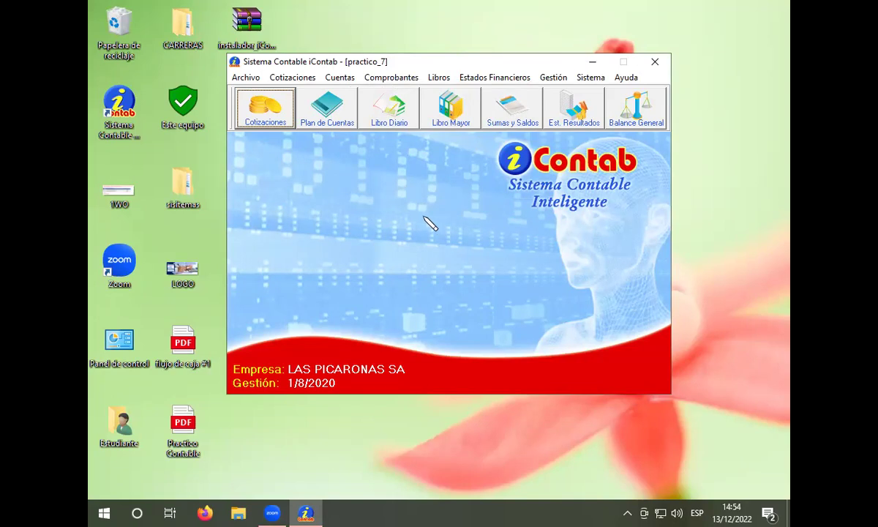
{"action": "left_click", "coordinate": [352, 118]}
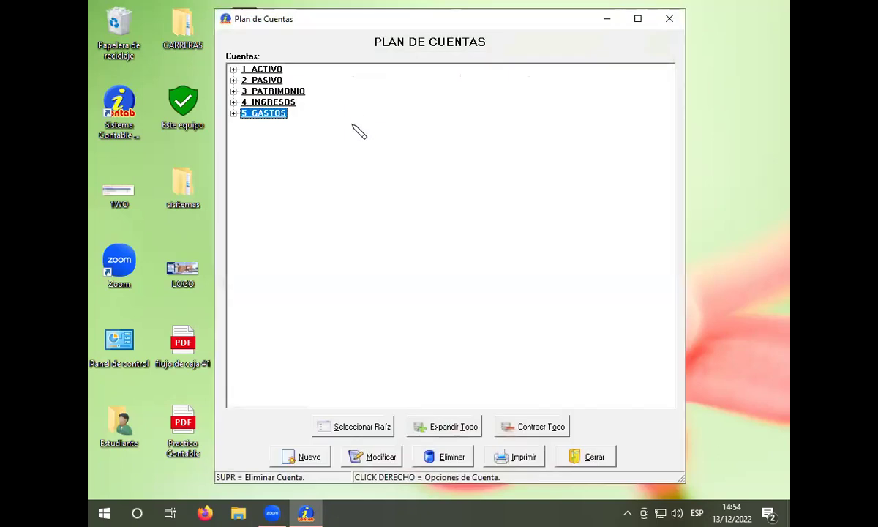
{"action": "left_click", "coordinate": [585, 456]}
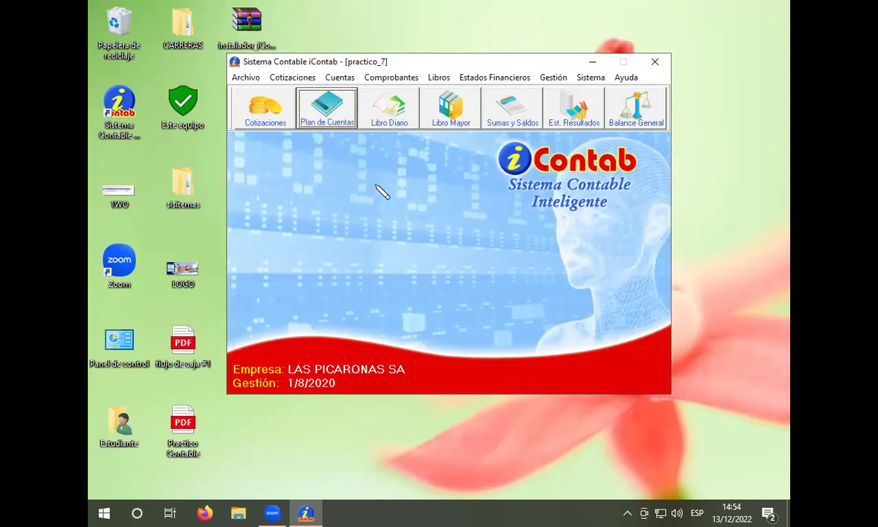
{"action": "left_click", "coordinate": [392, 78]}
Step: Open Comprobantes > Registro de Comprobante to start a new voucher
{"action": "left_click", "coordinate": [403, 94]}
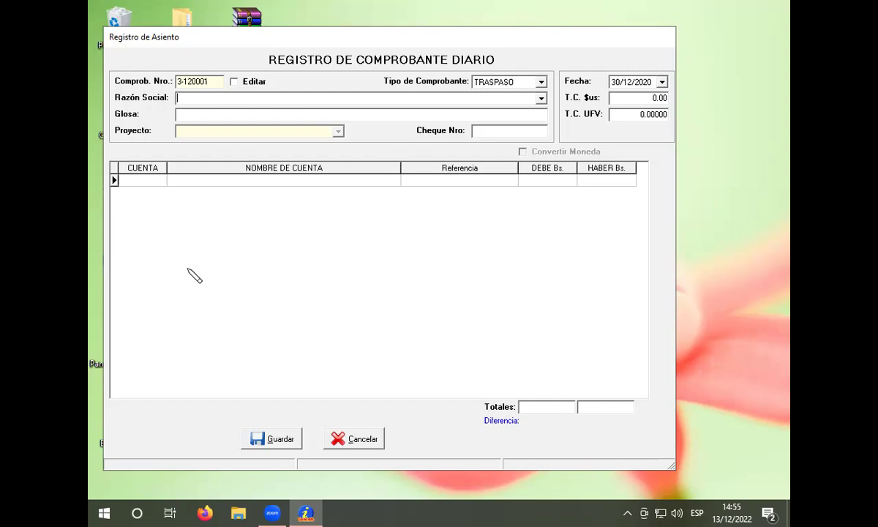
Step: Set the voucher date to day 1, month 8 and replace T.C. $us with 6.85
{"action": "left_click", "coordinate": [616, 82]}
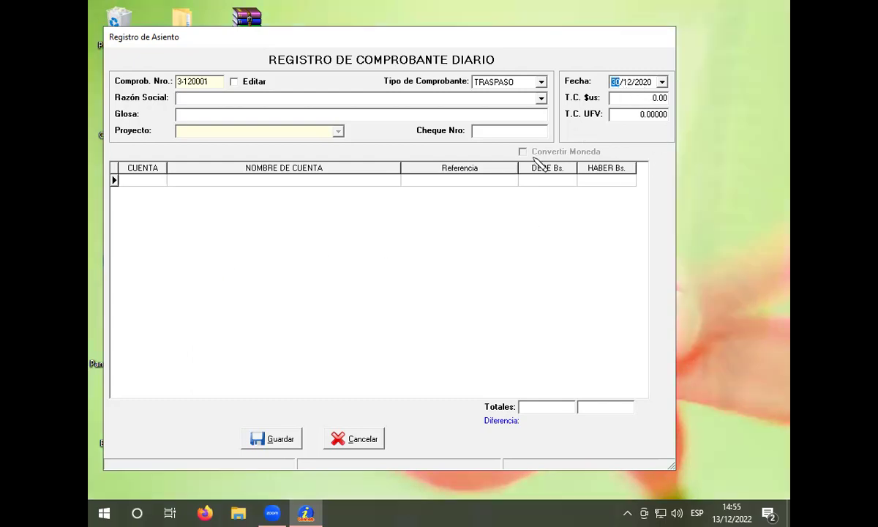
{"action": "type", "text": "1"}
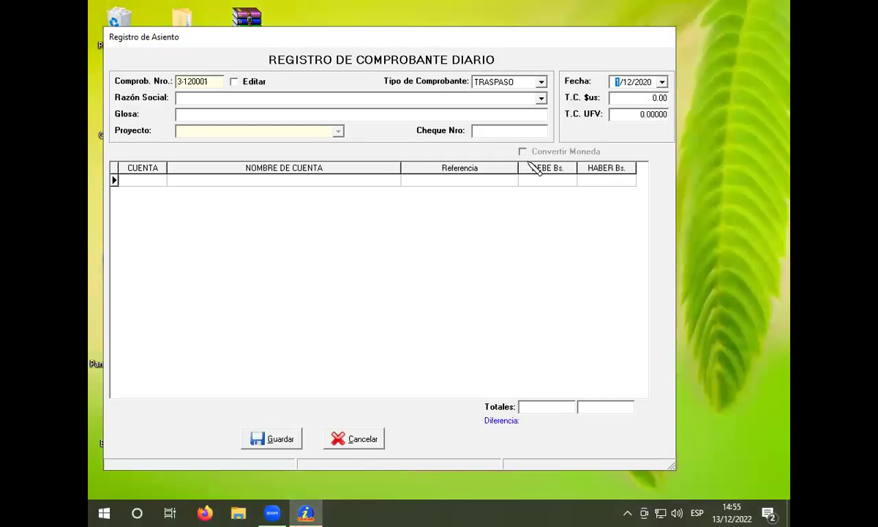
{"action": "left_click", "coordinate": [629, 82]}
{"action": "type", "text": "8"}
{"action": "left_click", "coordinate": [631, 99]}
{"action": "key", "text": "BackSpace"}
{"action": "key", "text": "BackSpace"}
{"action": "key", "text": "BackSpace"}
{"action": "key", "text": "BackSpace"}
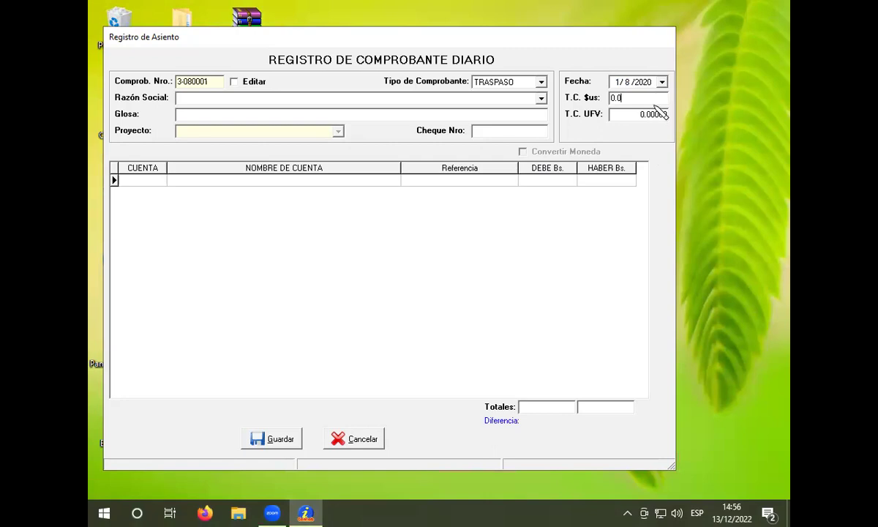
{"action": "type", "text": "6."}
{"action": "type", "text": "85"}
{"action": "left_click", "coordinate": [350, 100]}
Step: Enter LAS PICARONAS as Razón Social and INICIO DE ACTIVIDADES as the Glosa
{"action": "type", "text": "LAS PICARONAS"}
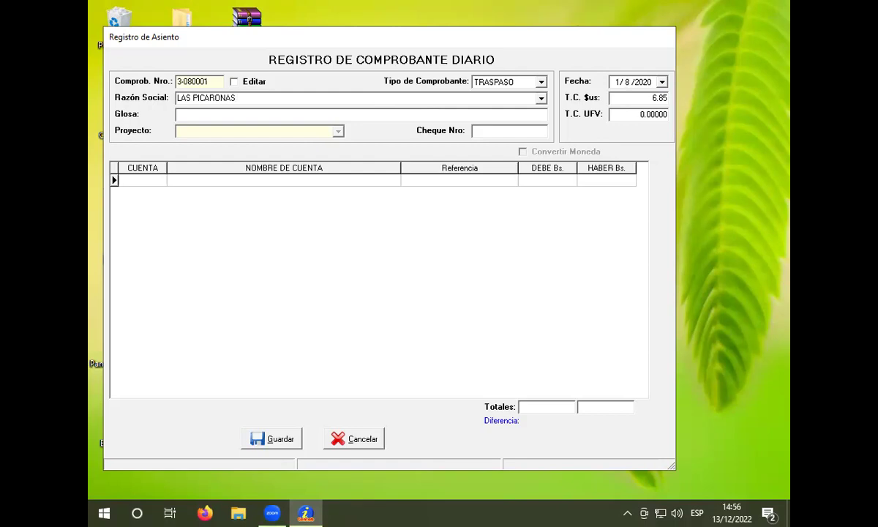
{"action": "left_click", "coordinate": [244, 114]}
{"action": "type", "text": "INICIO DE ACTIVIDADES"}
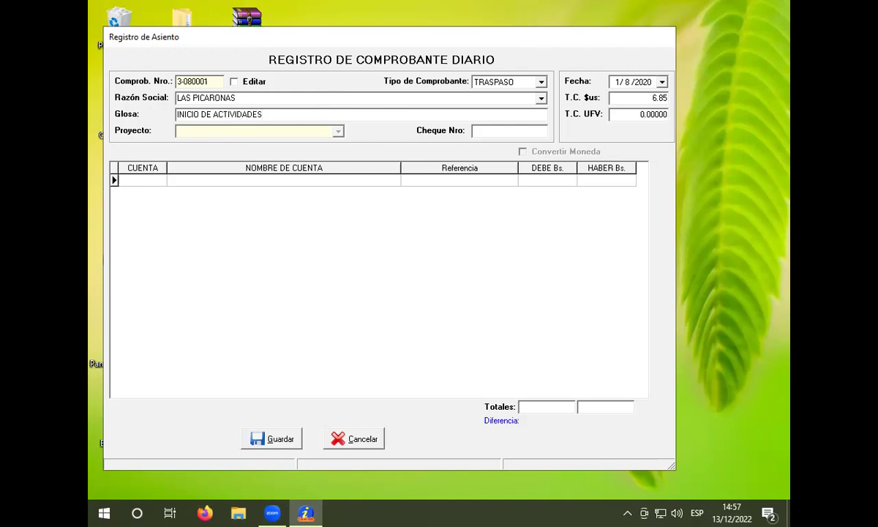
{"action": "left_click", "coordinate": [226, 180]}
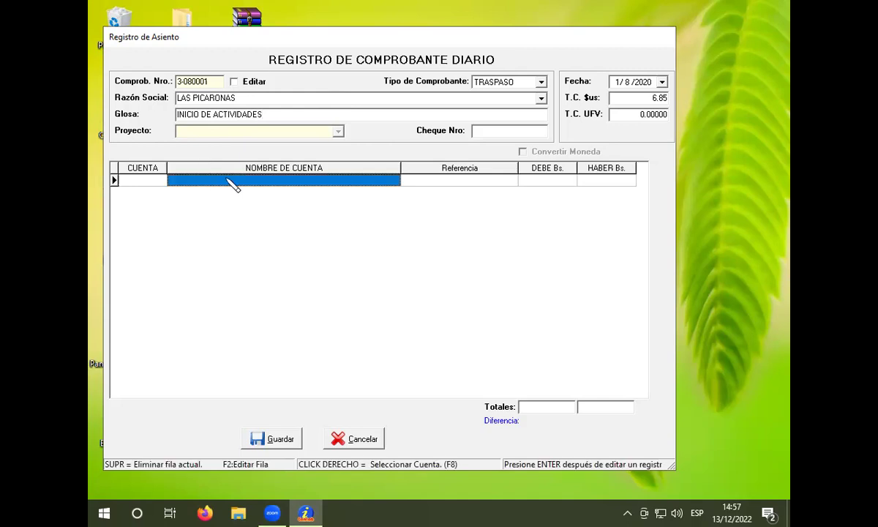
{"action": "right_click", "coordinate": [232, 184]}
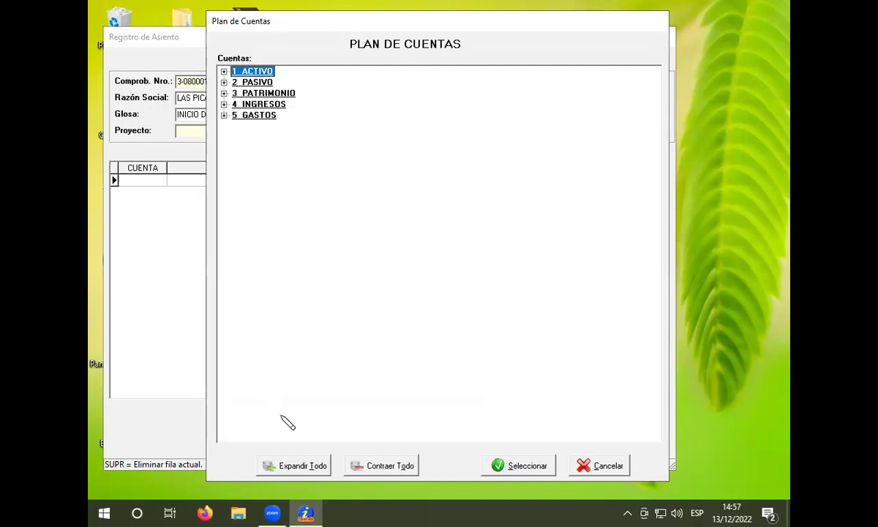
{"action": "left_click", "coordinate": [302, 466]}
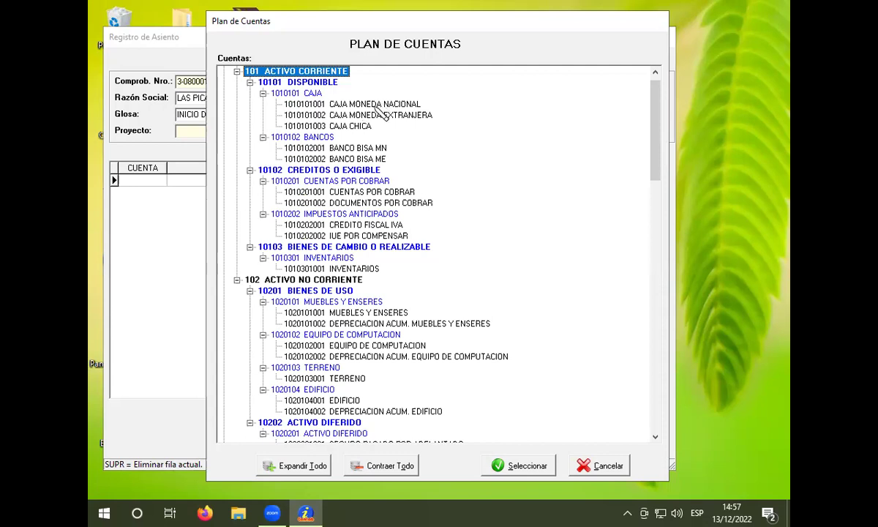
{"action": "left_click", "coordinate": [355, 148]}
{"action": "left_click", "coordinate": [547, 465]}
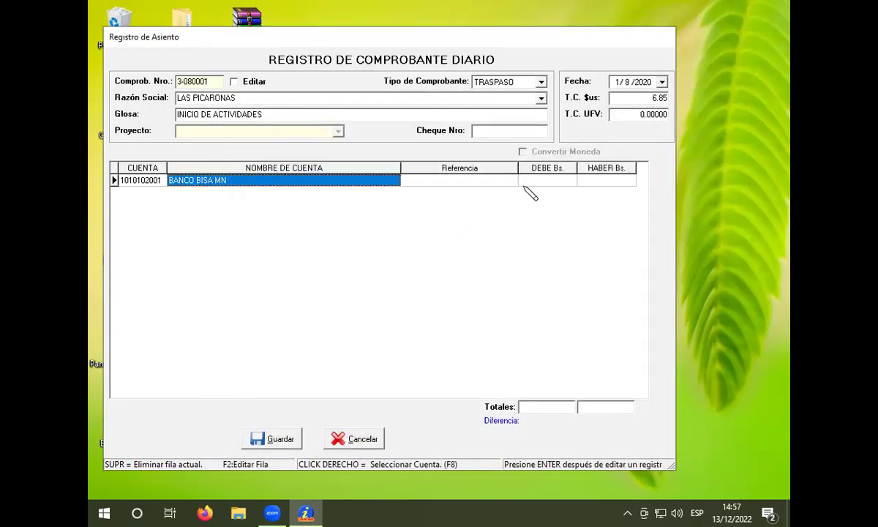
Step: Enter a 1,112,450.00 debit for BANCO BISA MN and start the second line
{"action": "left_click", "coordinate": [552, 180]}
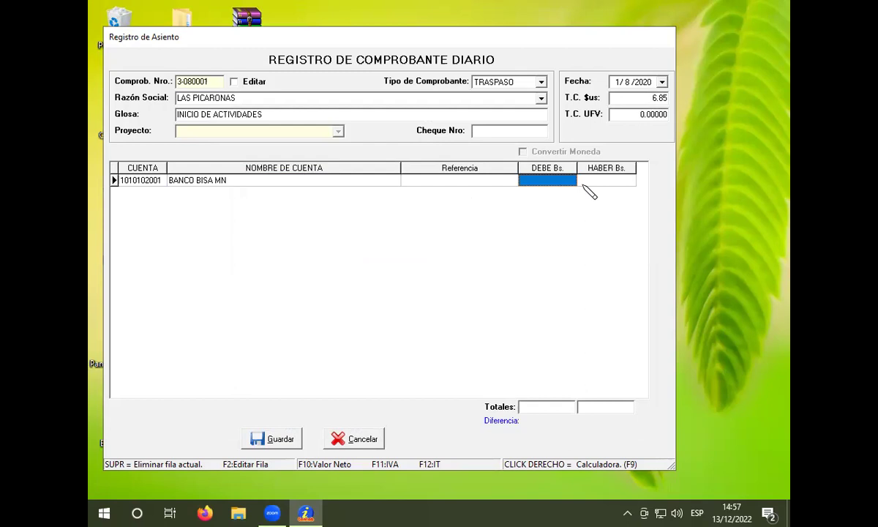
{"action": "type", "text": "111"}
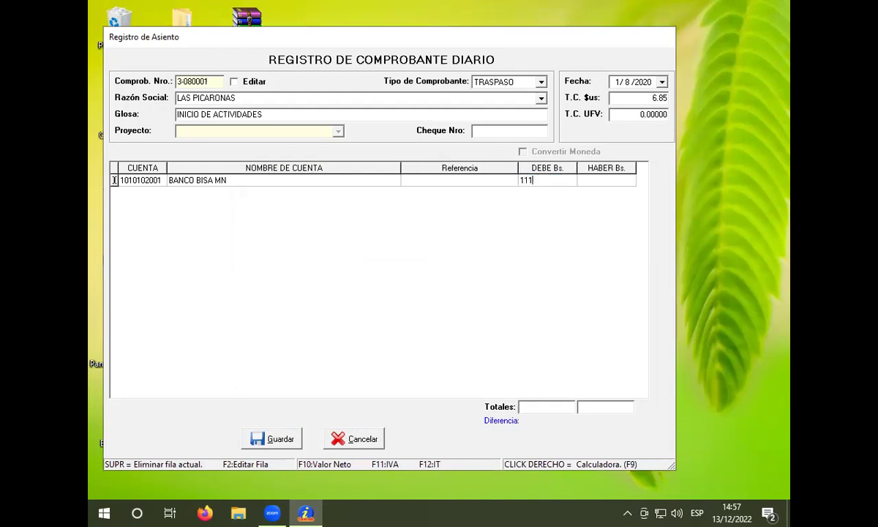
{"action": "type", "text": "2450"}
{"action": "key", "text": "Return"}
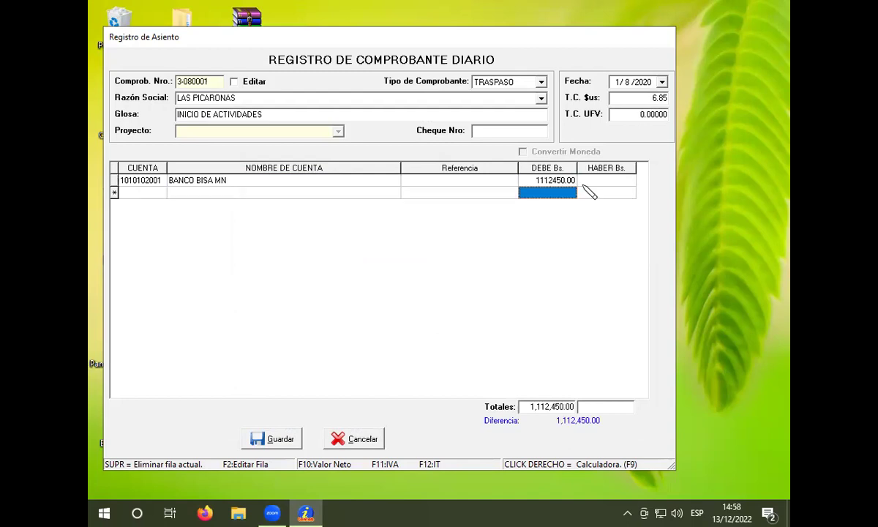
{"action": "key", "text": "Return"}
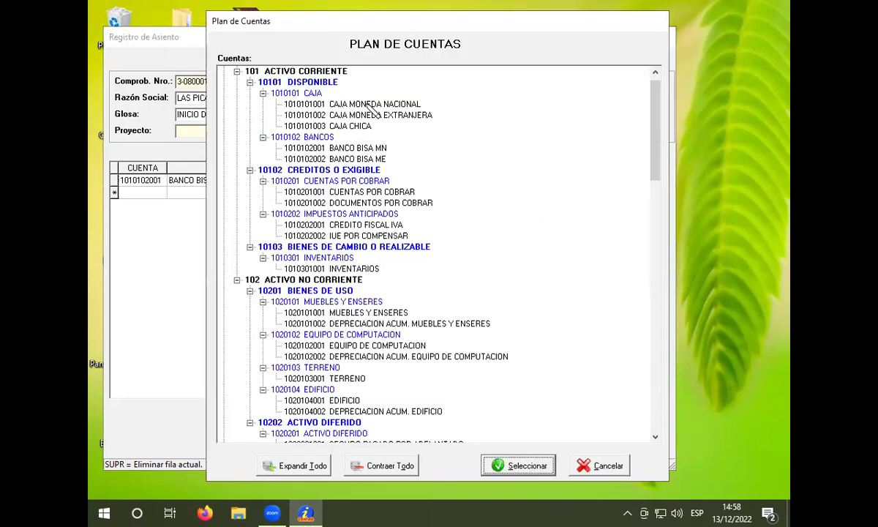
{"action": "left_click", "coordinate": [346, 104]}
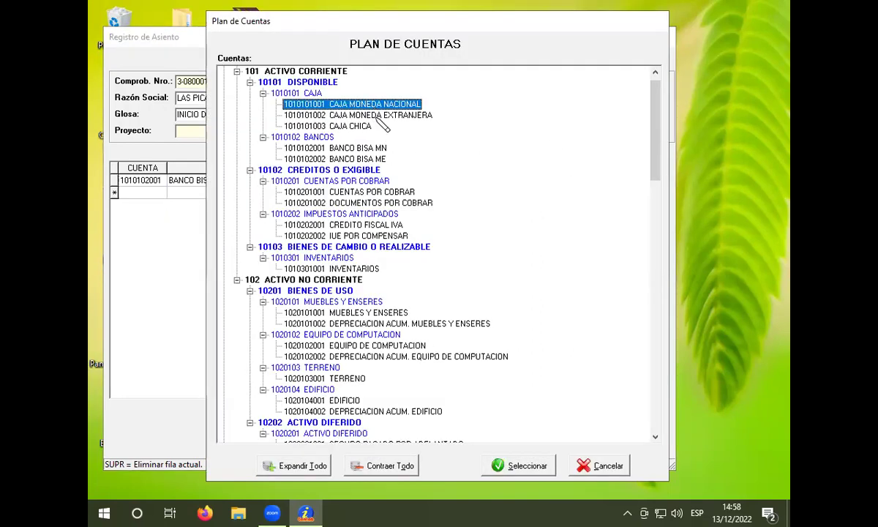
{"action": "left_click", "coordinate": [525, 466]}
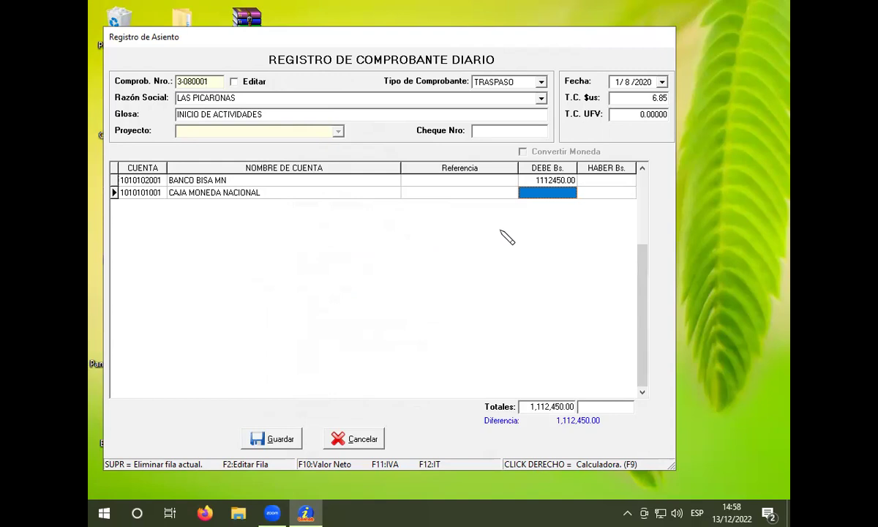
{"action": "type", "text": "1"}
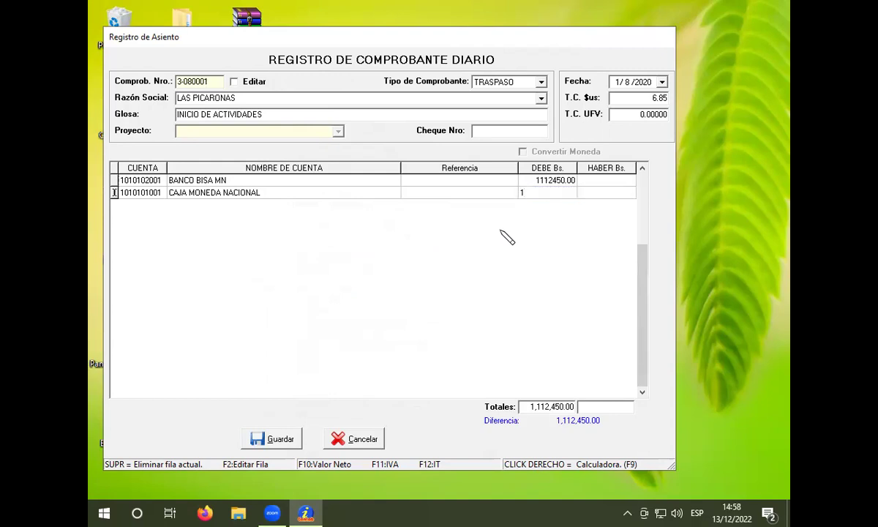
{"action": "type", "text": "84980"}
{"action": "key", "text": "Return"}
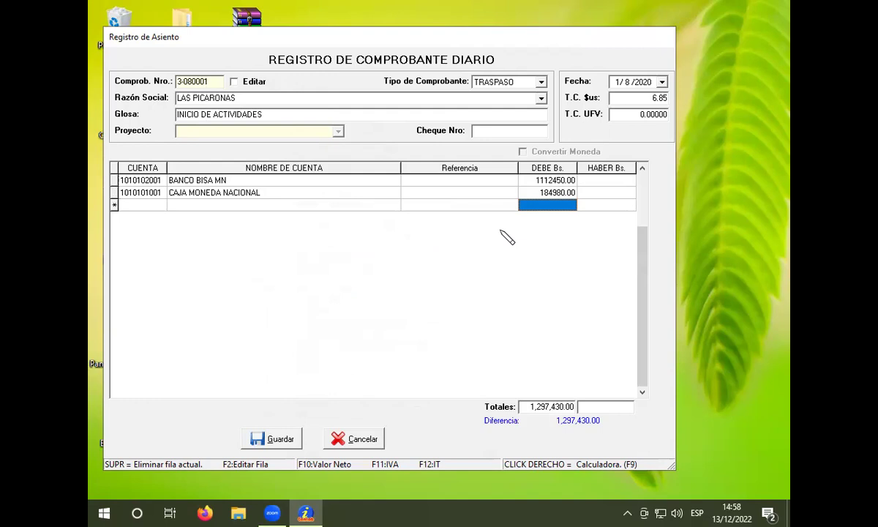
{"action": "left_click", "coordinate": [264, 97]}
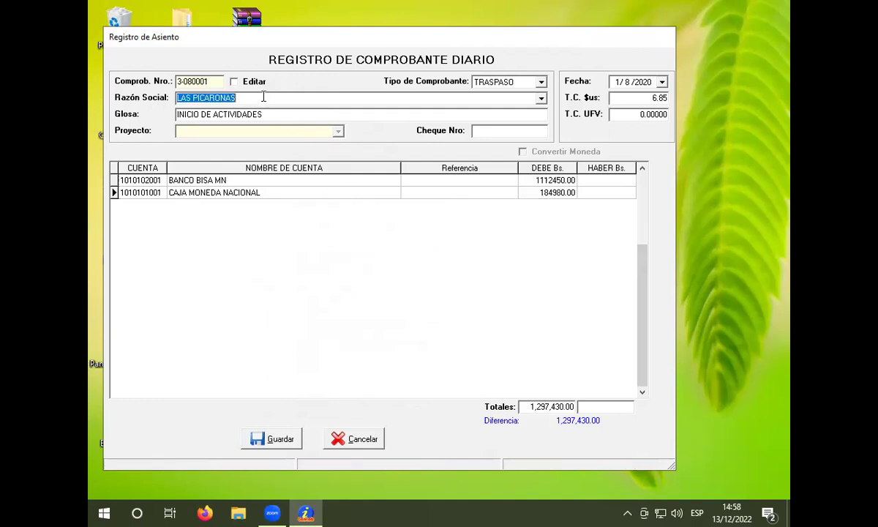
{"action": "key", "text": "BackSpace"}
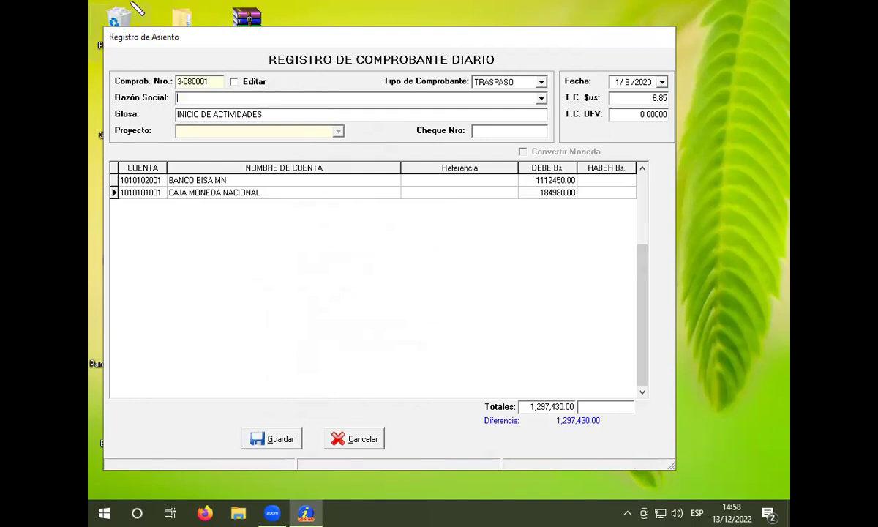
{"action": "left_click", "coordinate": [357, 194]}
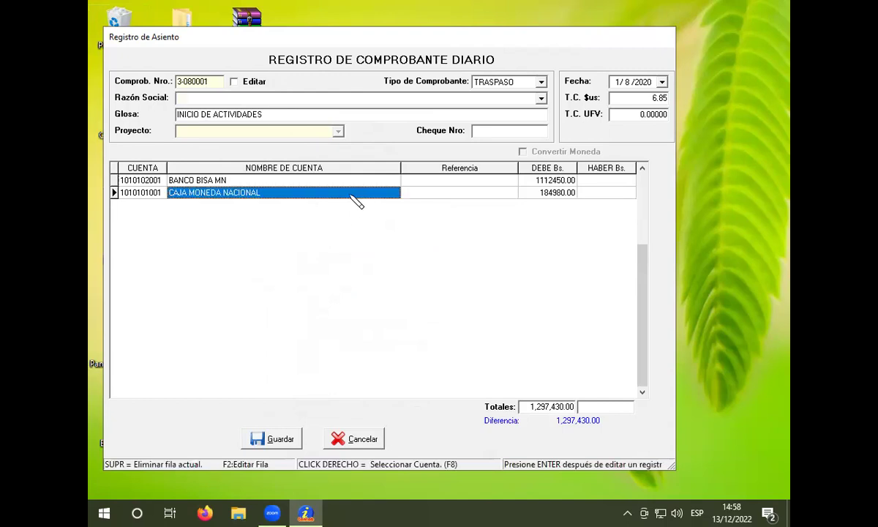
{"action": "key", "text": "Down"}
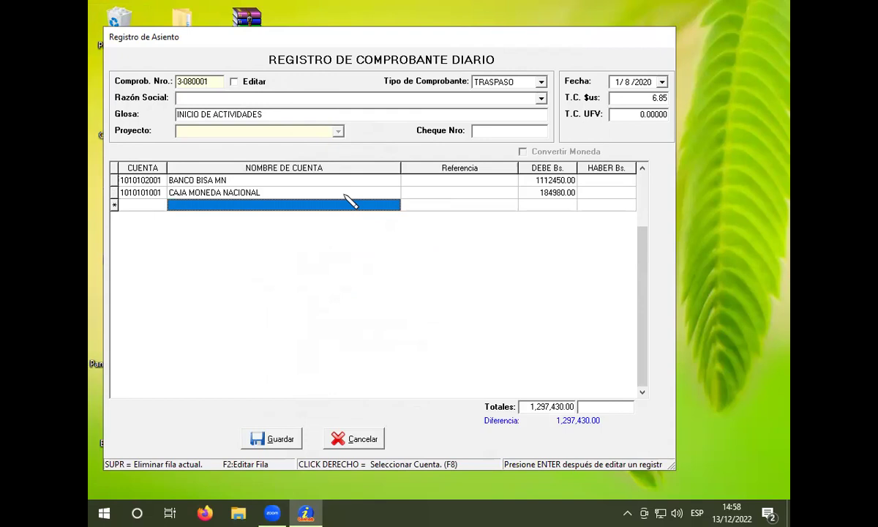
{"action": "right_click", "coordinate": [350, 201]}
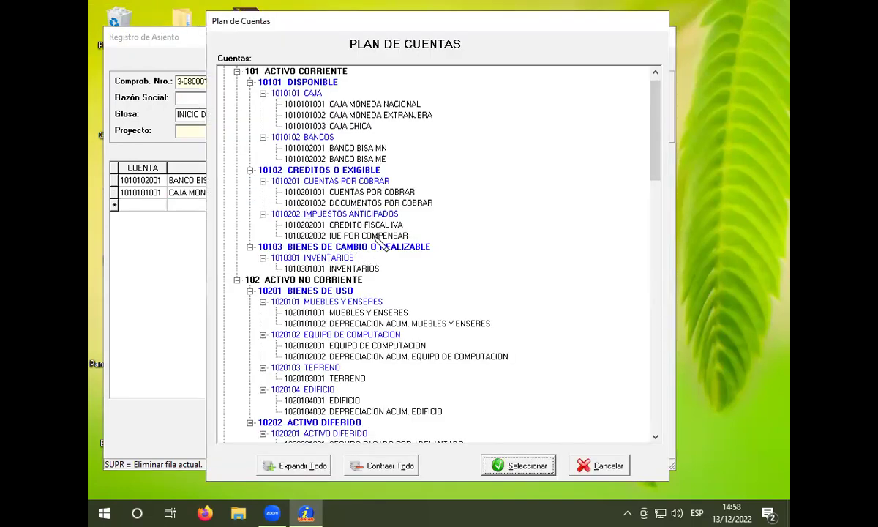
{"action": "scroll", "coordinate": [381, 245], "scroll_direction": "down", "scroll_amount": 1}
{"action": "left_click", "coordinate": [338, 312]}
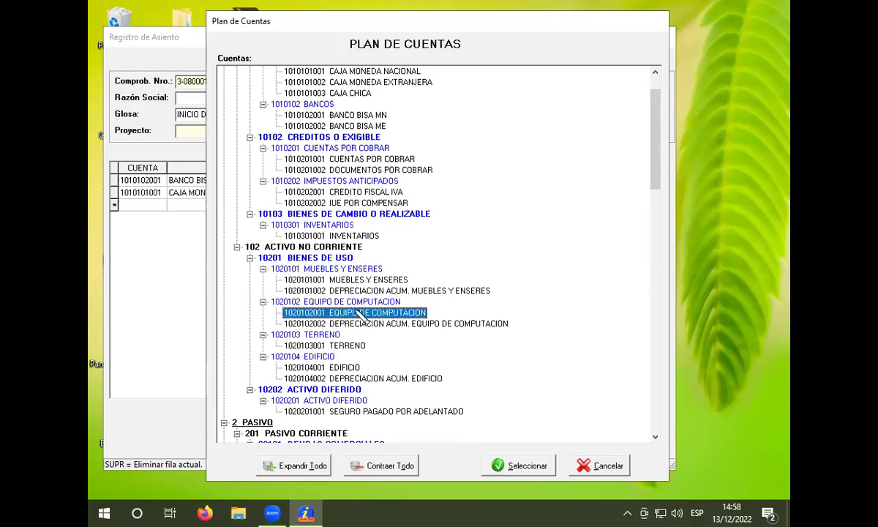
{"action": "left_click", "coordinate": [521, 460]}
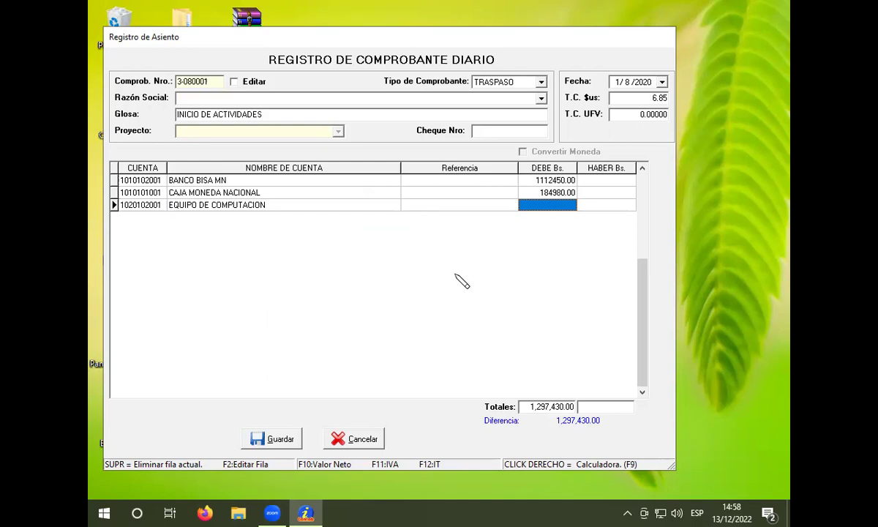
{"action": "type", "text": "85"}
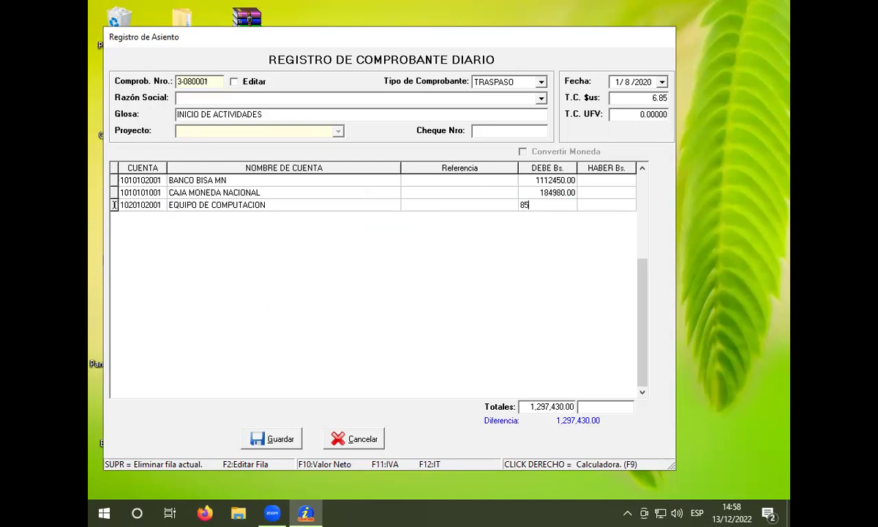
{"action": "type", "text": "00"}
{"action": "key", "text": "Return"}
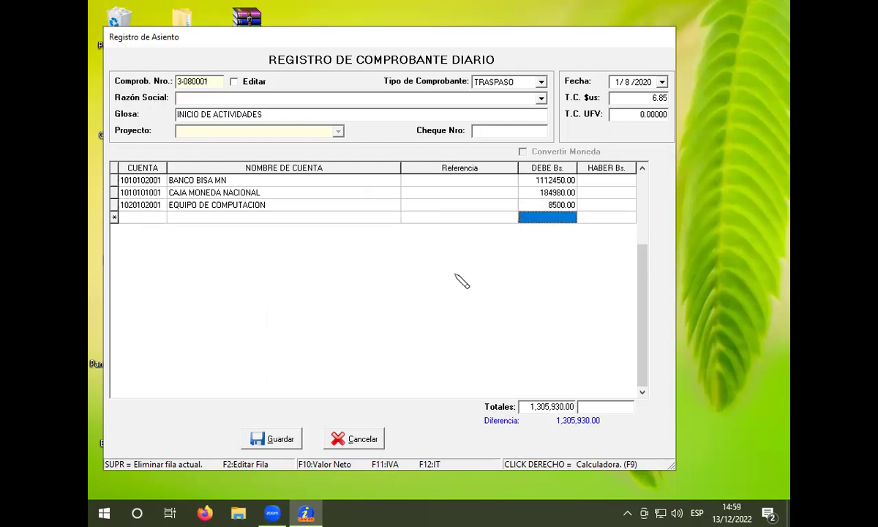
{"action": "key", "text": "Return"}
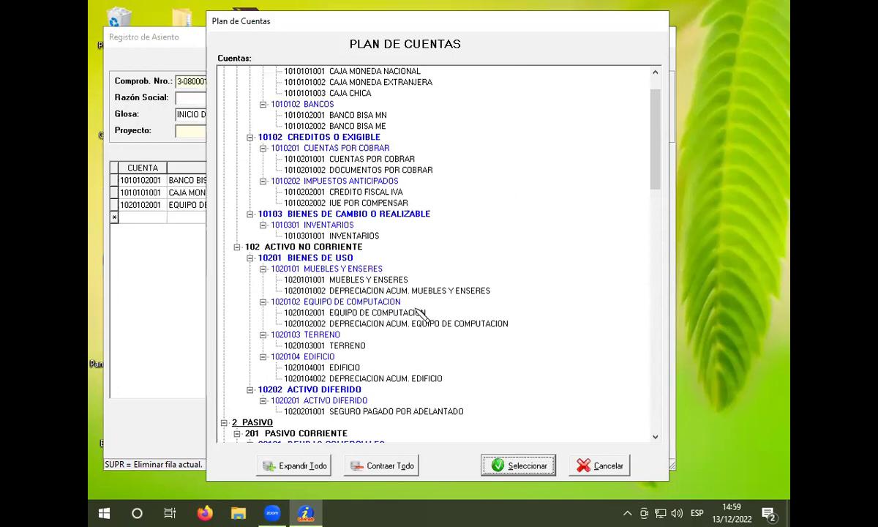
{"action": "left_click", "coordinate": [382, 279]}
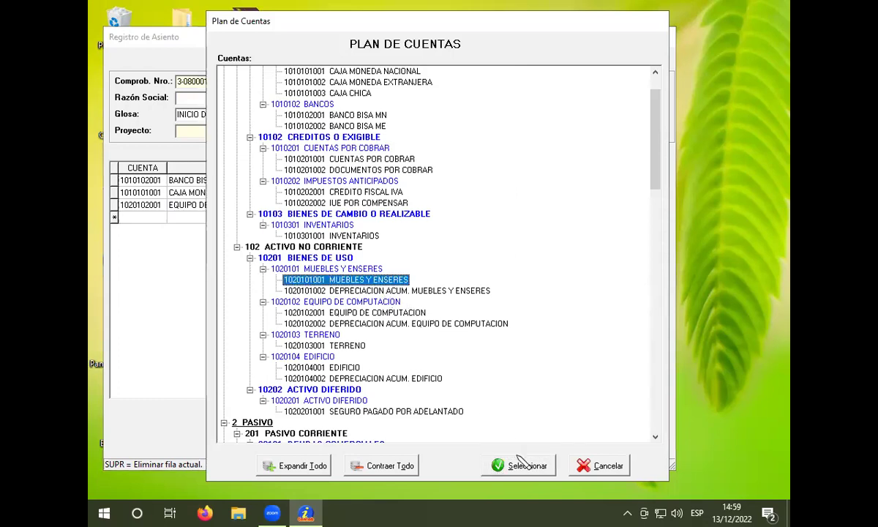
{"action": "left_click", "coordinate": [532, 465]}
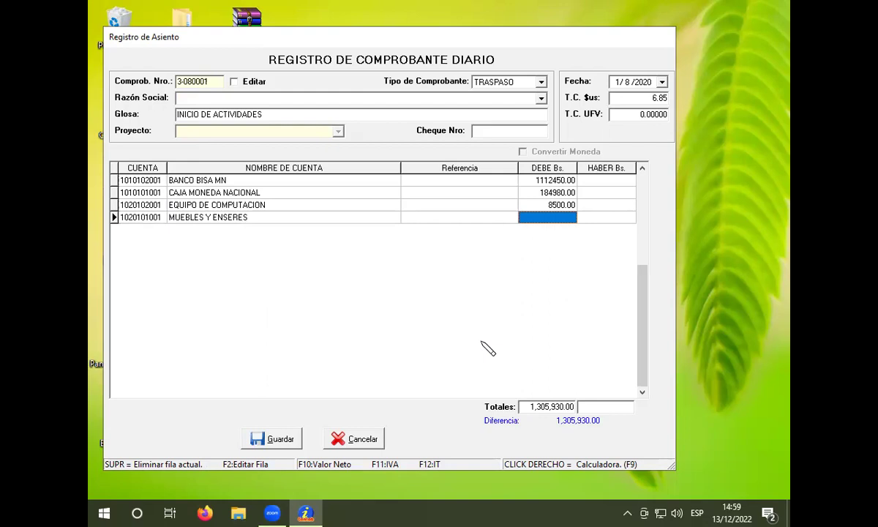
{"action": "type", "text": "3420"}
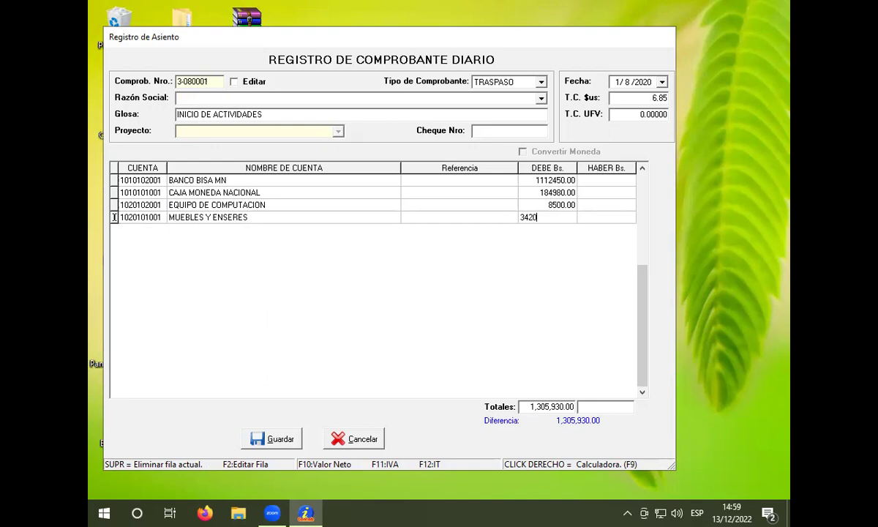
{"action": "key", "text": "Return"}
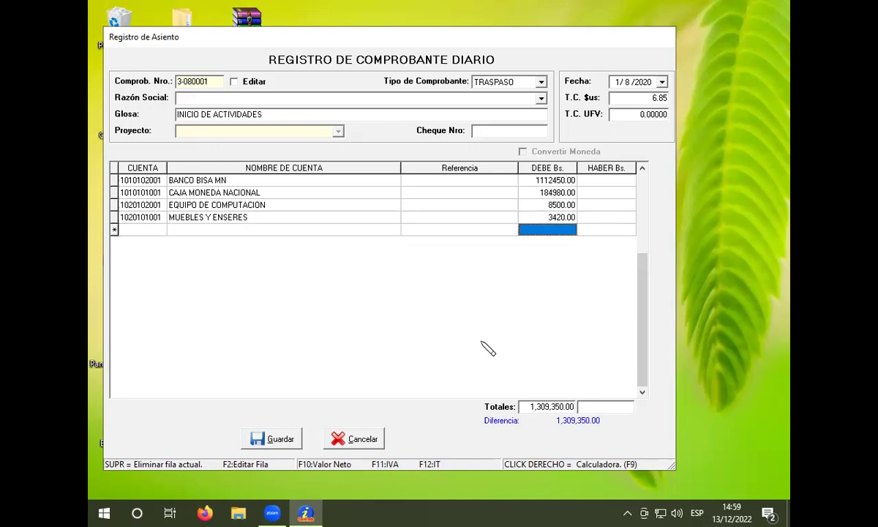
{"action": "key", "text": "Return"}
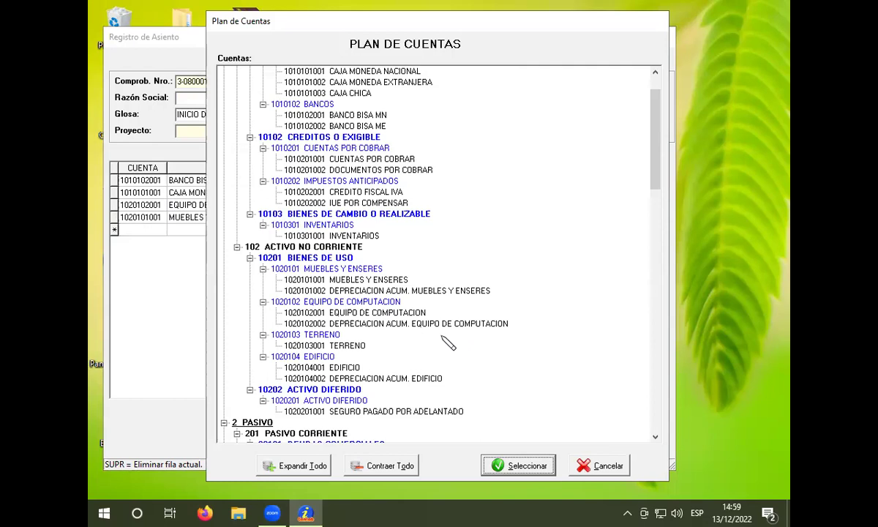
{"action": "left_click", "coordinate": [331, 236]}
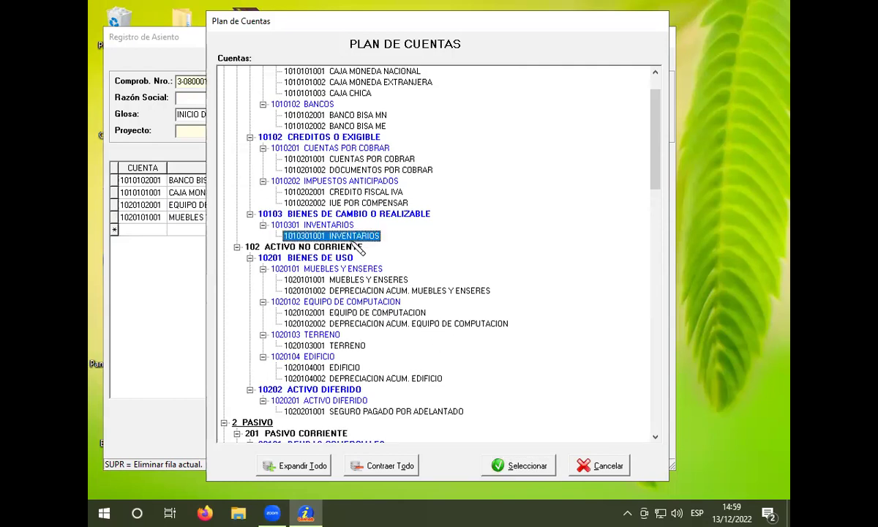
{"action": "left_click", "coordinate": [516, 466]}
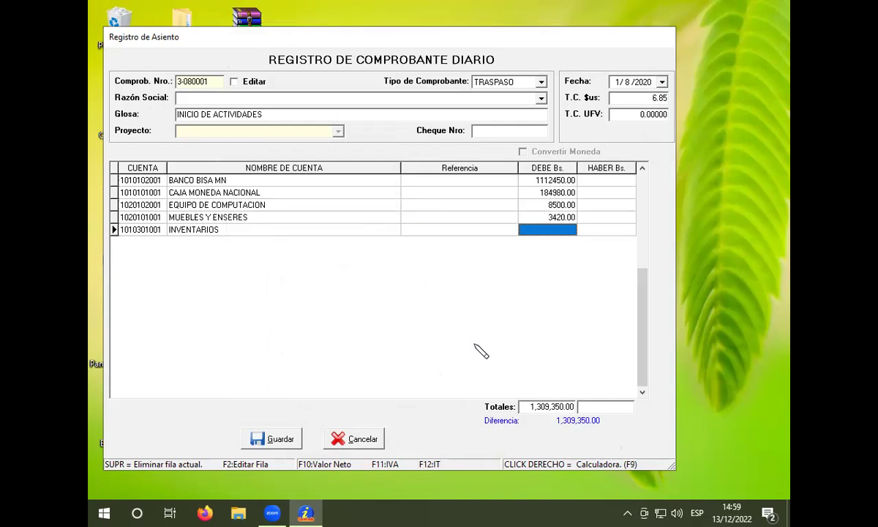
{"action": "type", "text": "25000"}
{"action": "key", "text": "Return"}
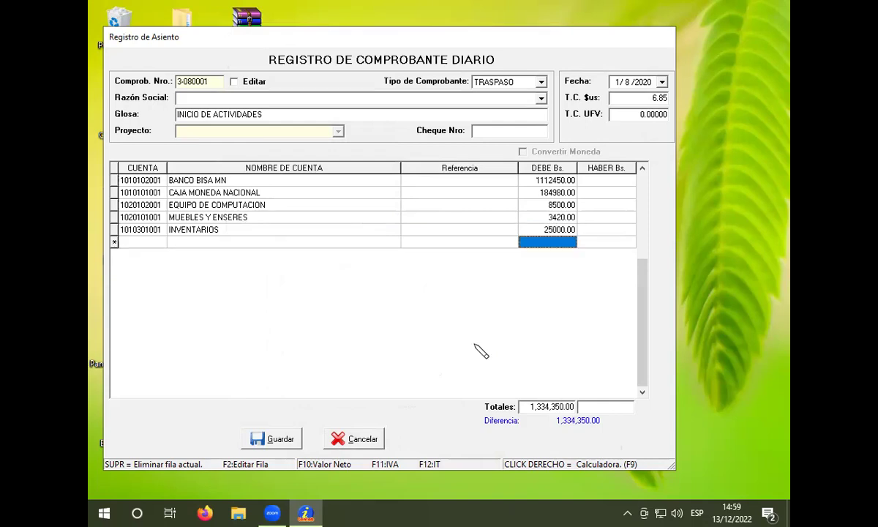
{"action": "key", "text": "Return"}
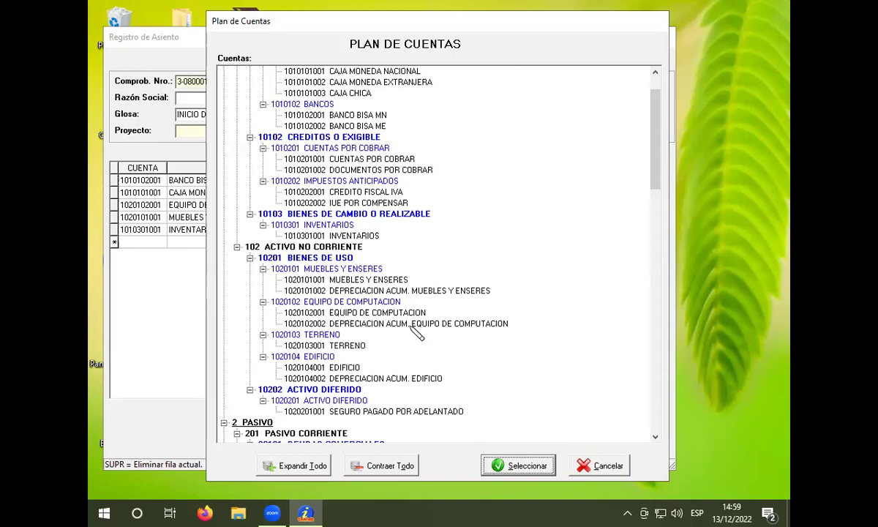
{"action": "scroll", "coordinate": [416, 331], "scroll_direction": "down", "scroll_amount": 1}
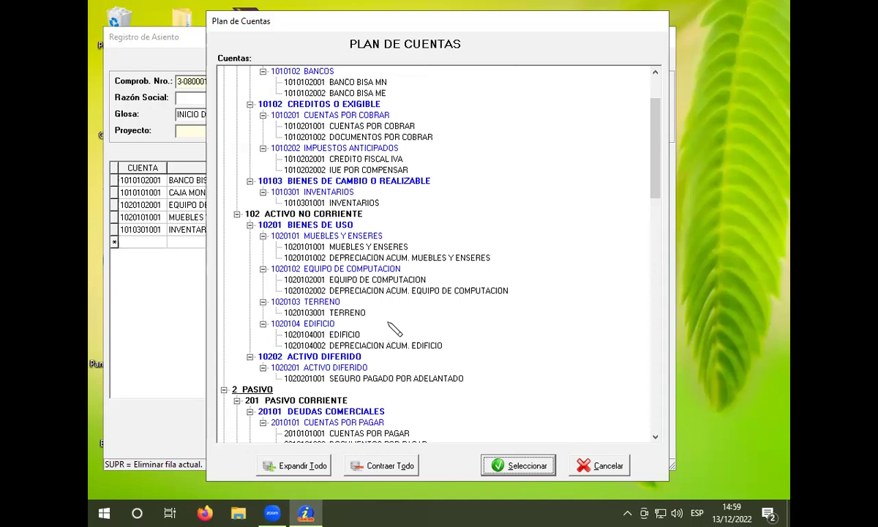
{"action": "scroll", "coordinate": [394, 331], "scroll_direction": "up", "scroll_amount": 1}
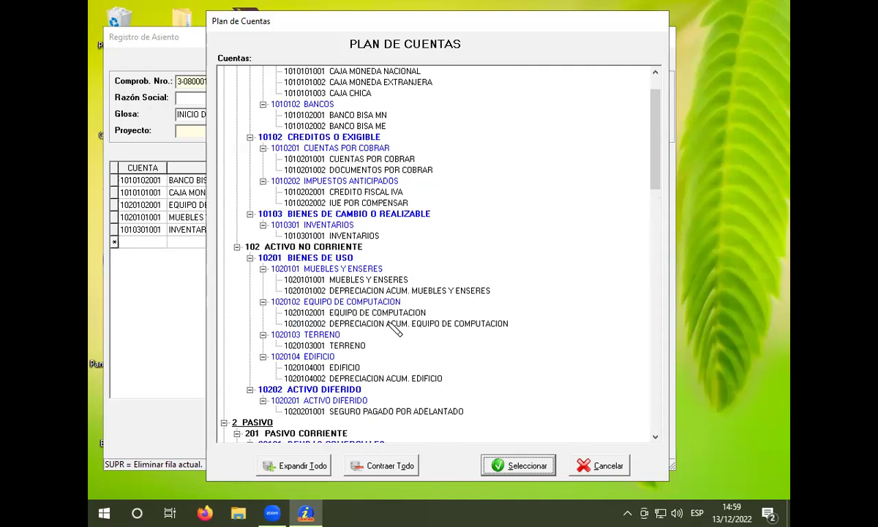
{"action": "scroll", "coordinate": [394, 329], "scroll_direction": "up", "scroll_amount": 2}
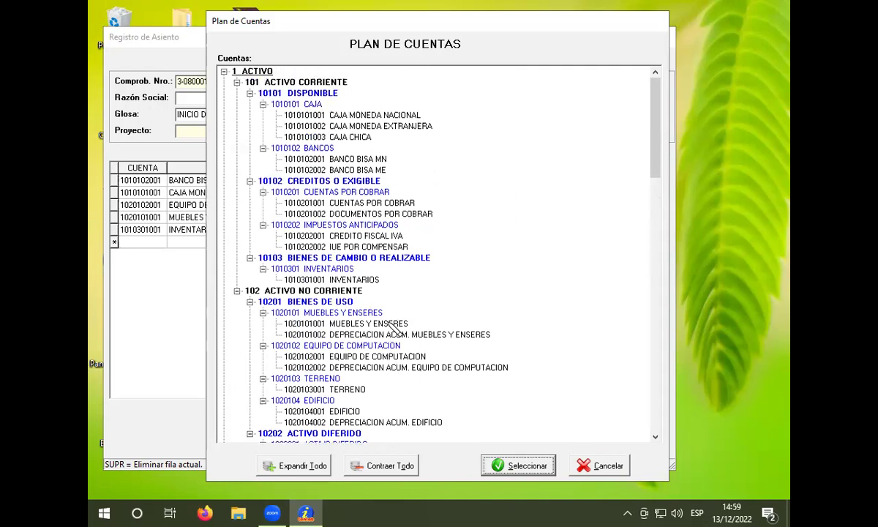
{"action": "scroll", "coordinate": [394, 265], "scroll_direction": "down", "scroll_amount": 1}
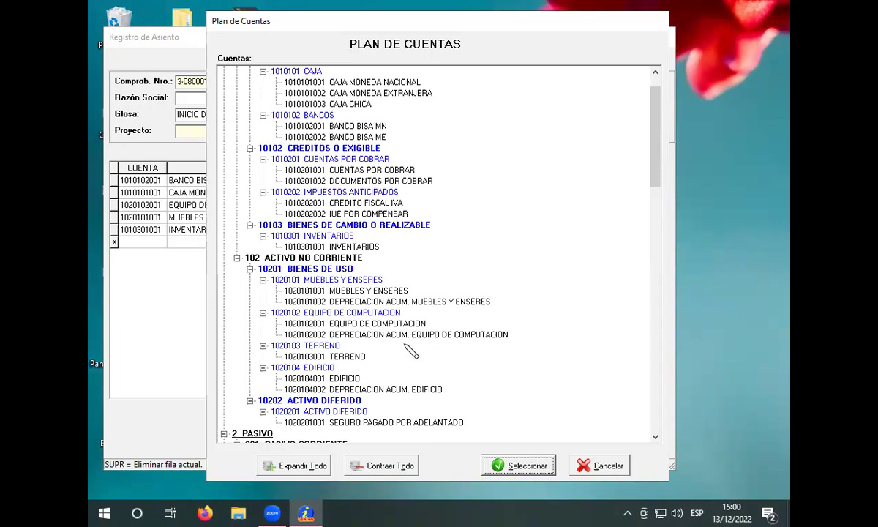
{"action": "scroll", "coordinate": [423, 267], "scroll_direction": "down", "scroll_amount": 1}
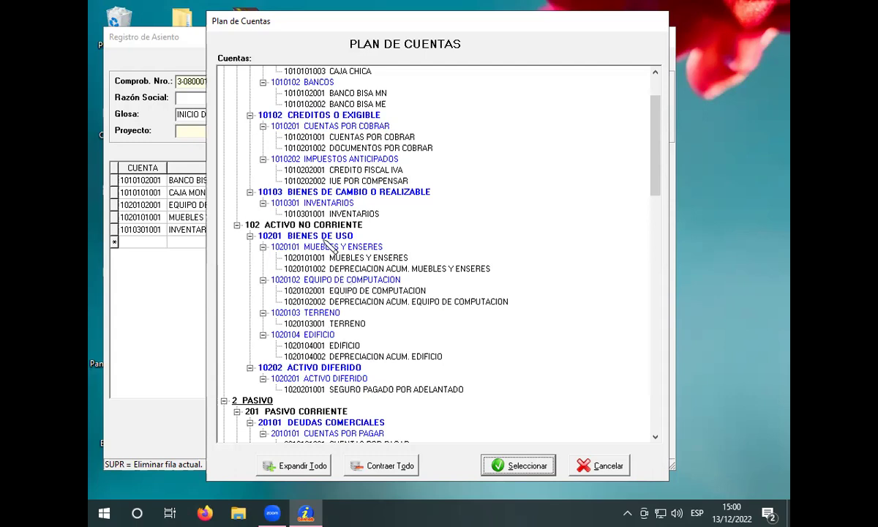
Step: Create the account 1020105 VEHICULO under 10201 BIENES DE USO
{"action": "right_click", "coordinate": [332, 237]}
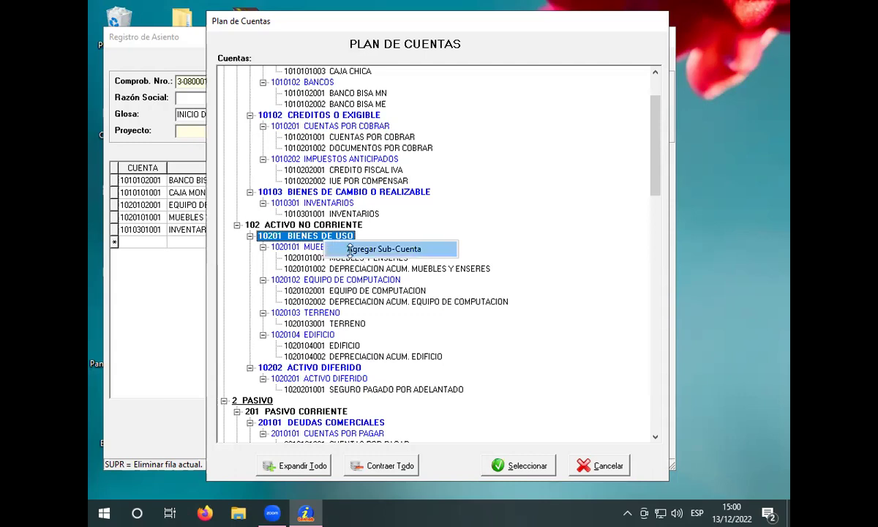
{"action": "left_click", "coordinate": [351, 248]}
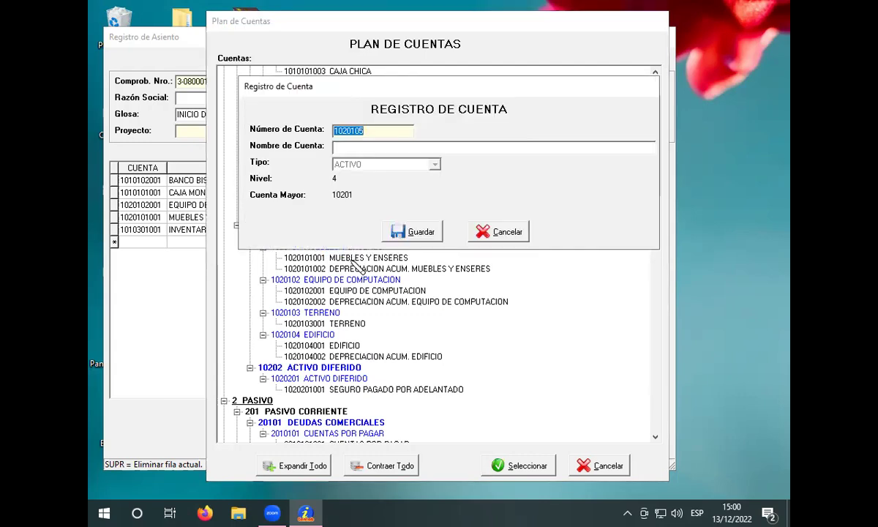
{"action": "left_click", "coordinate": [358, 150]}
{"action": "type", "text": "VEHICULO"}
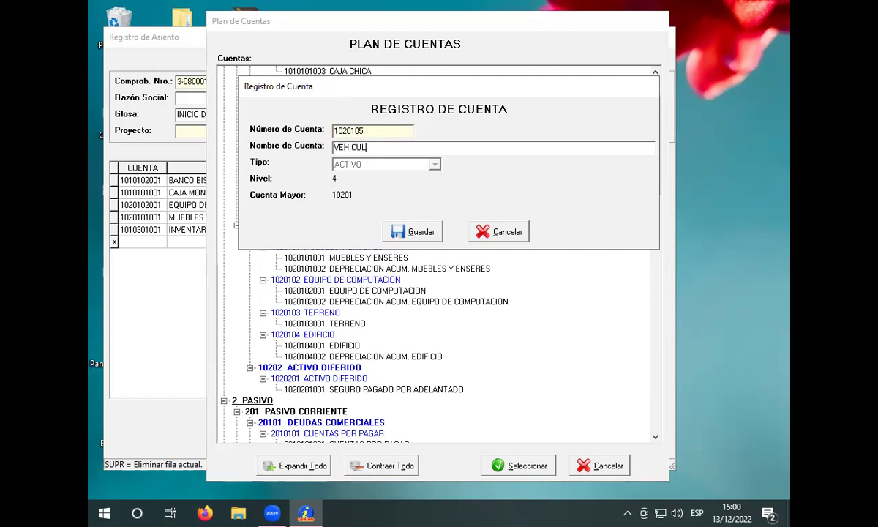
{"action": "key", "text": "Return"}
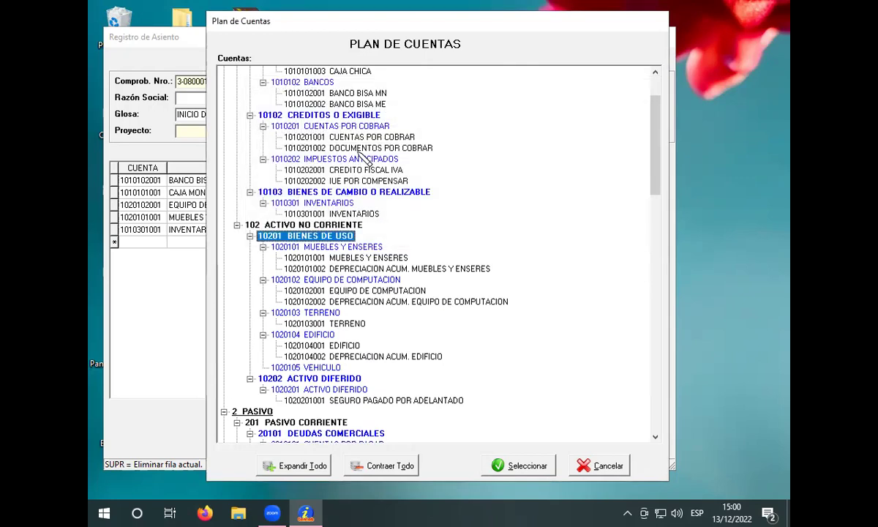
{"action": "left_click", "coordinate": [329, 366]}
{"action": "right_click", "coordinate": [333, 365]}
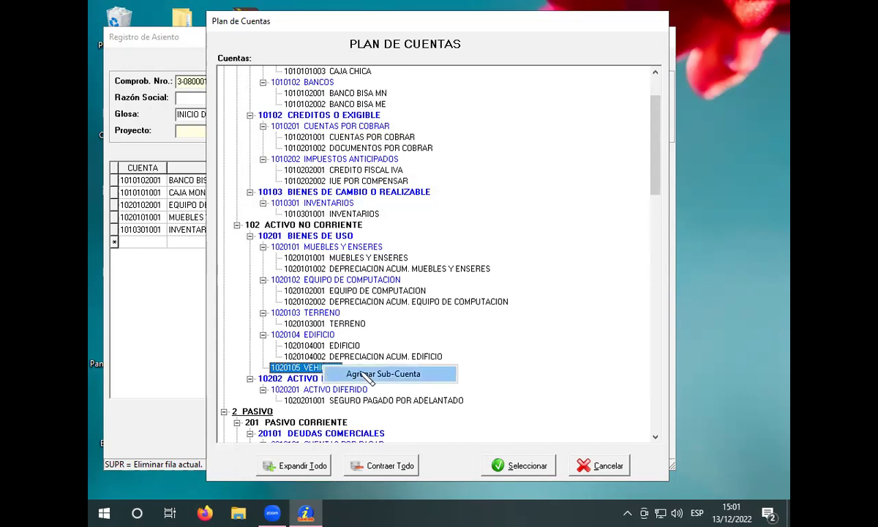
{"action": "left_click", "coordinate": [363, 373]}
{"action": "type", "text": "V"}
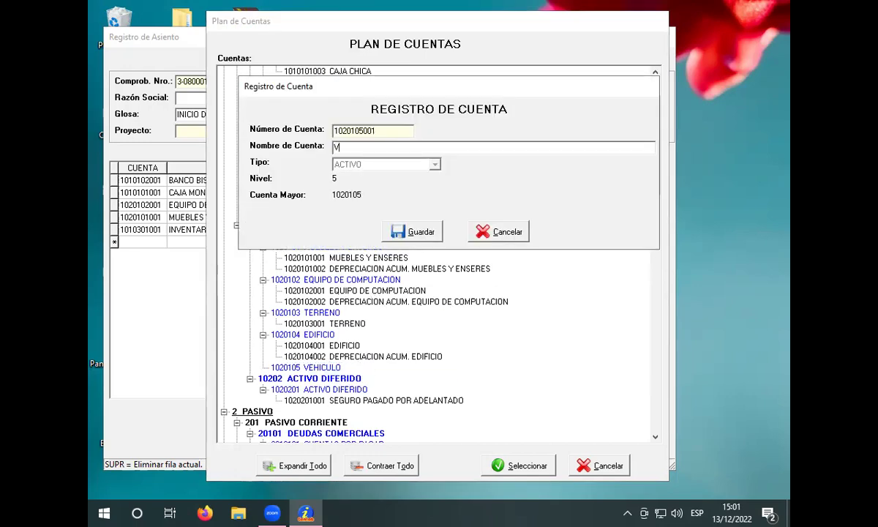
{"action": "type", "text": "EHICULO"}
{"action": "key", "text": "Return"}
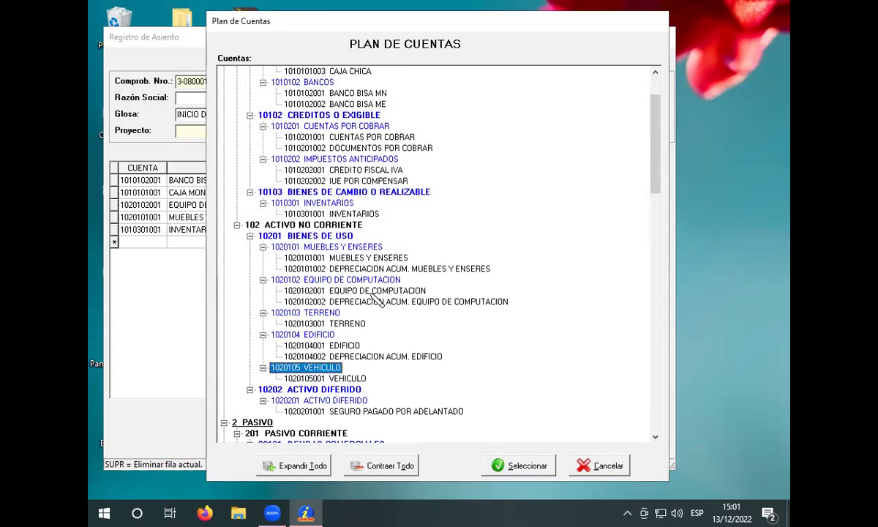
{"action": "right_click", "coordinate": [338, 372]}
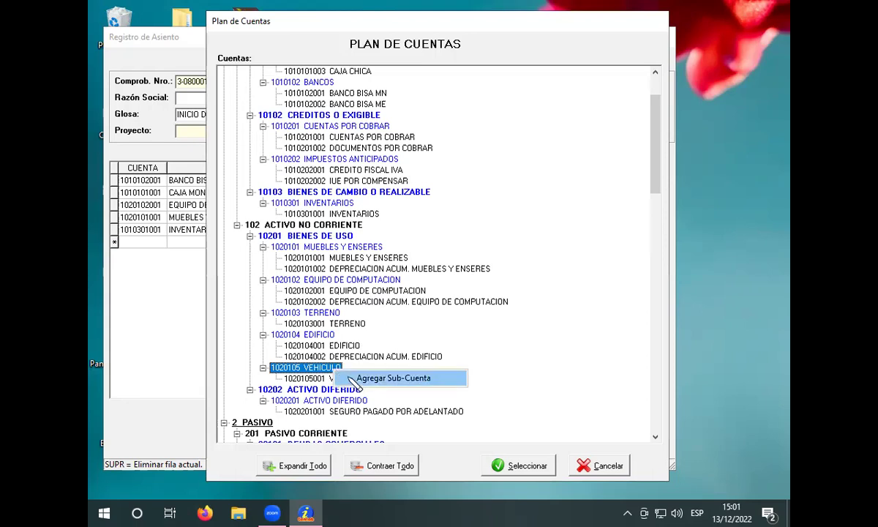
{"action": "left_click", "coordinate": [351, 379]}
{"action": "type", "text": "DWEPRECIACION ACUMULDA"}
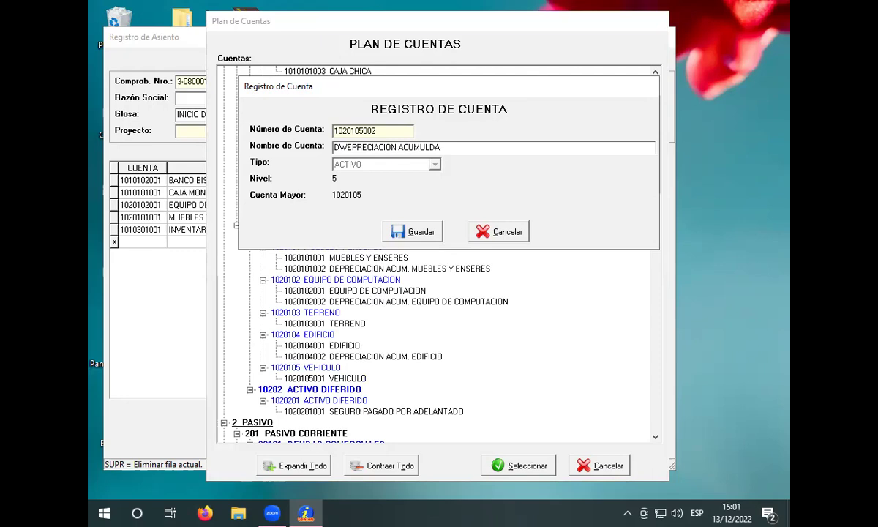
{"action": "type", "text": " DE VEHICULO"}
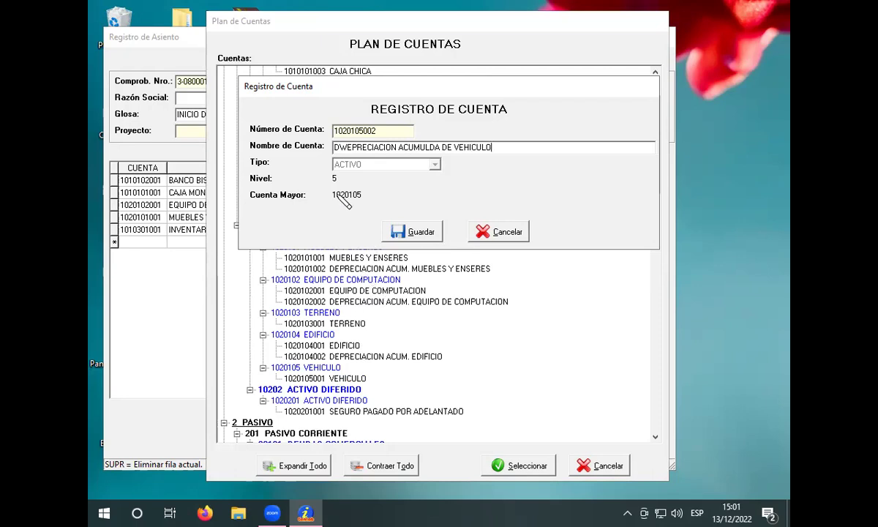
{"action": "left_click", "coordinate": [346, 147]}
{"action": "key", "text": "BackSpace"}
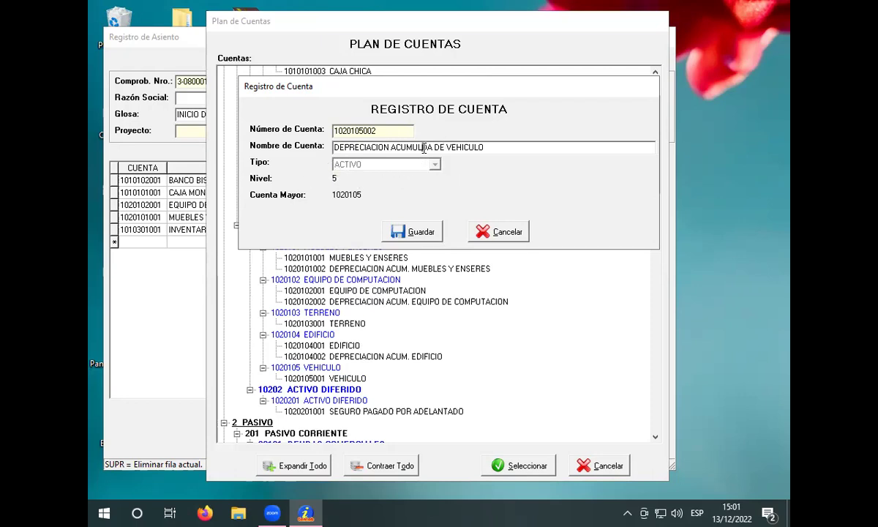
{"action": "type", "text": "A"}
{"action": "left_click", "coordinate": [392, 229]}
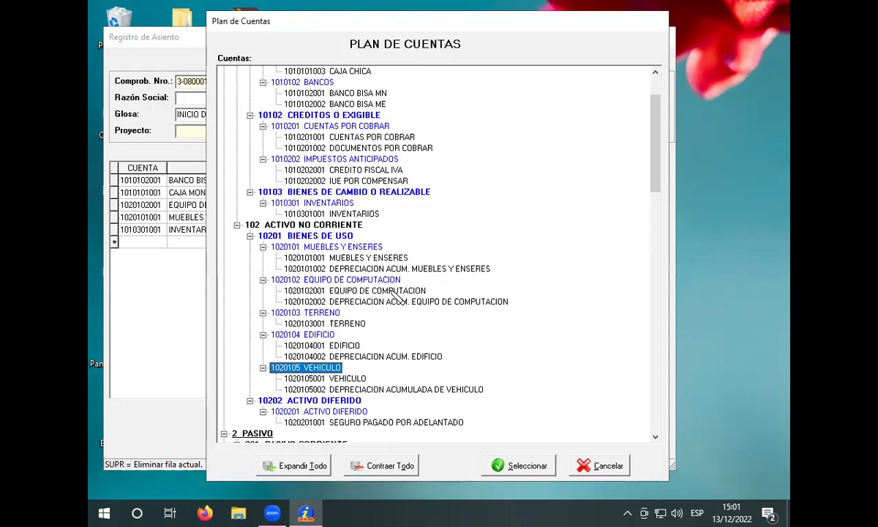
{"action": "left_click", "coordinate": [348, 379]}
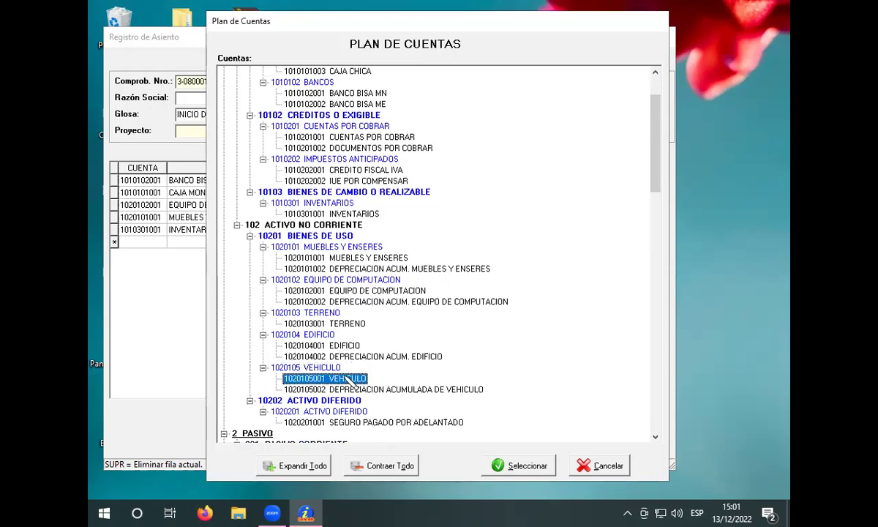
{"action": "left_click", "coordinate": [518, 466]}
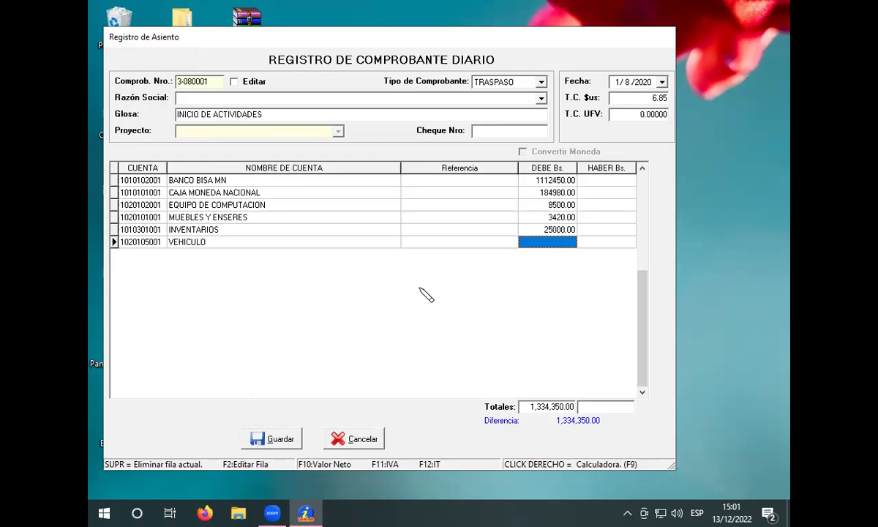
{"action": "type", "text": "84000"}
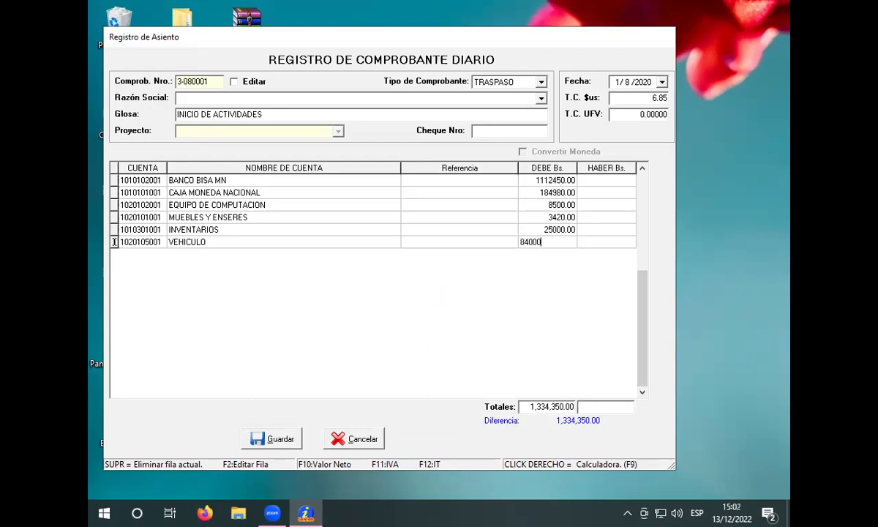
{"action": "key", "text": "Return"}
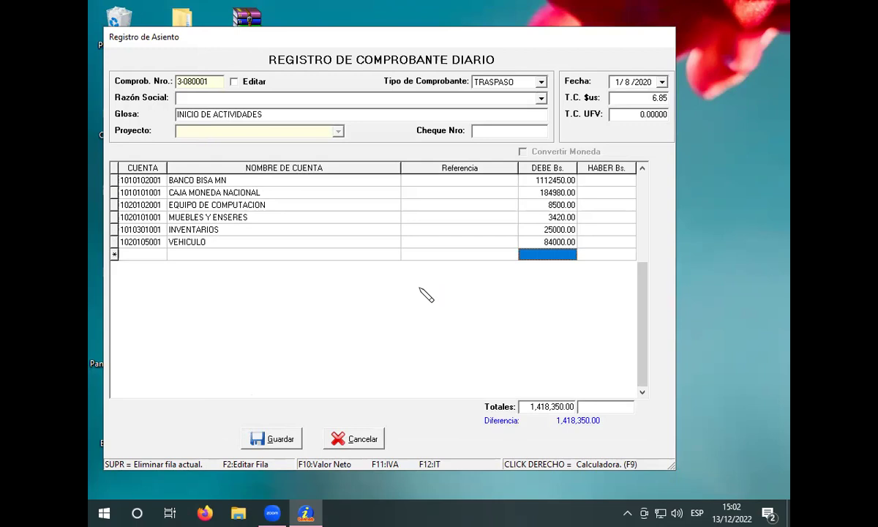
{"action": "key", "text": "Return"}
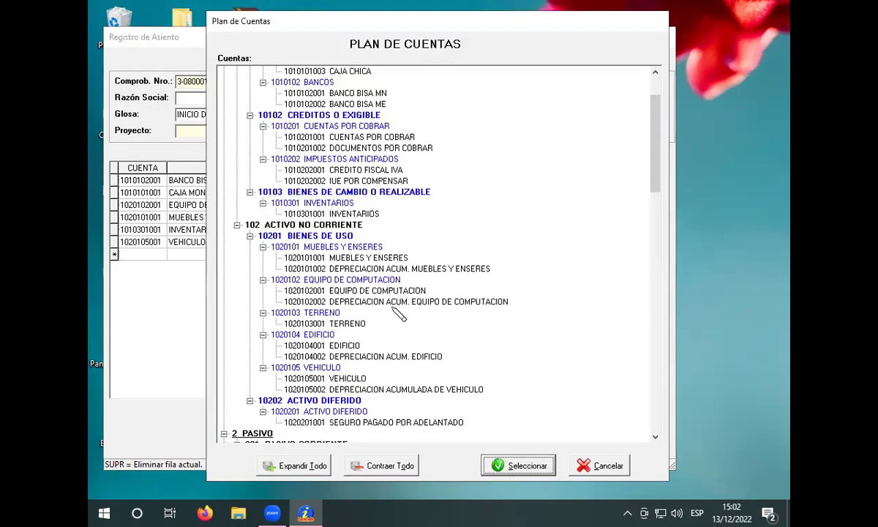
{"action": "left_click", "coordinate": [362, 327]}
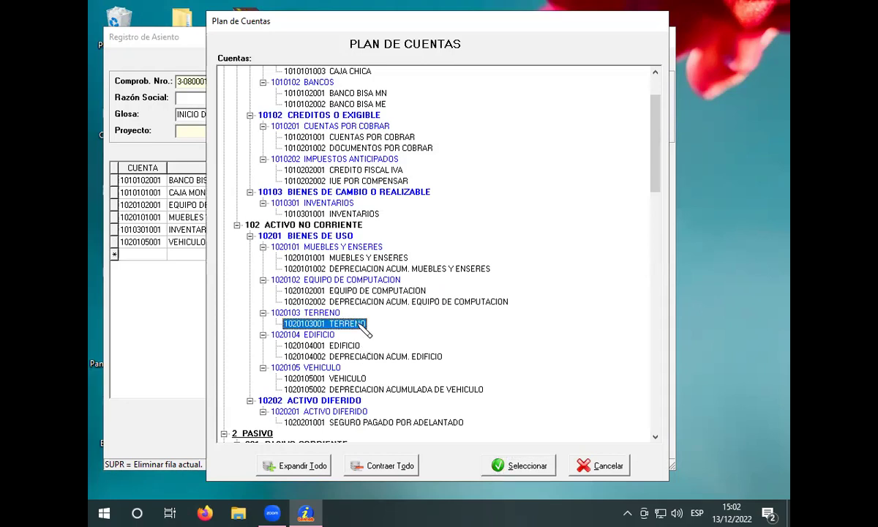
{"action": "right_click", "coordinate": [360, 324]}
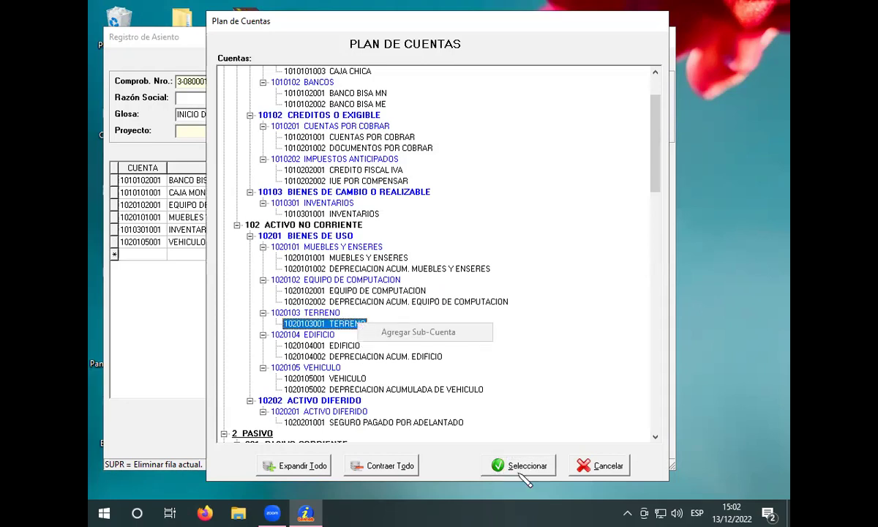
{"action": "left_click", "coordinate": [504, 465]}
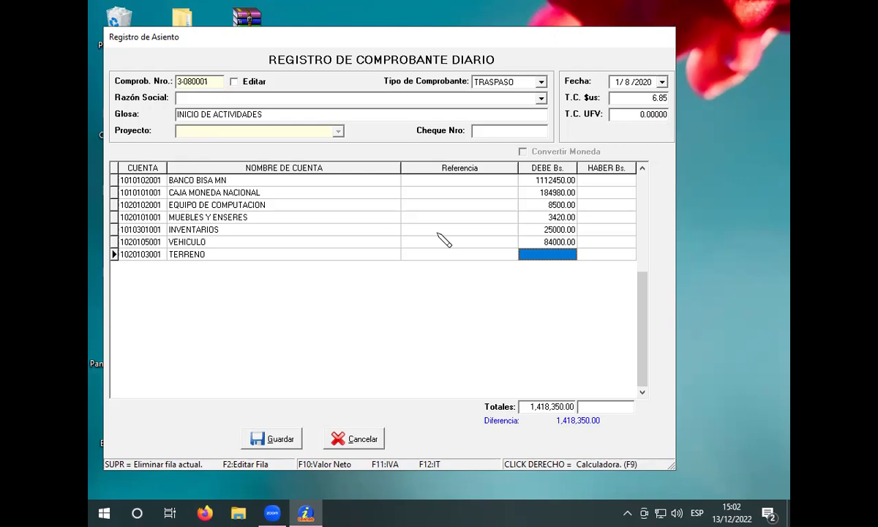
{"action": "type", "text": "3"}
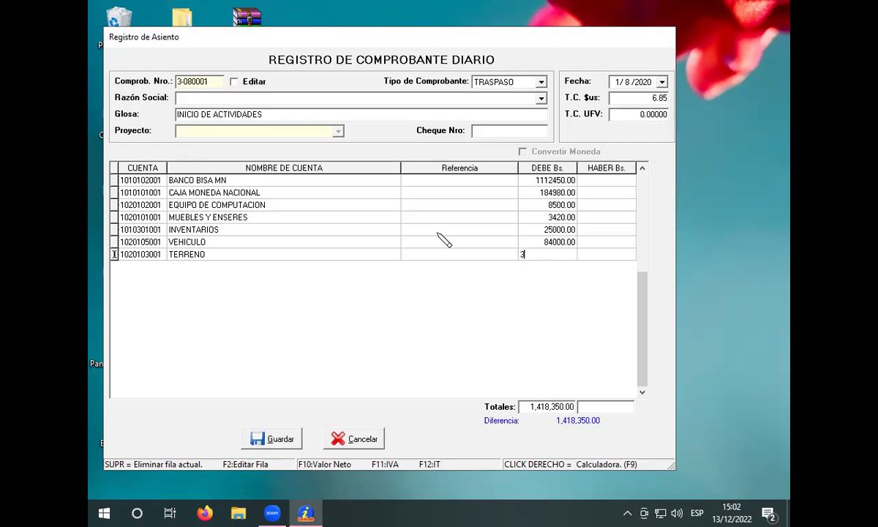
{"action": "type", "text": "03000"}
{"action": "key", "text": "Return"}
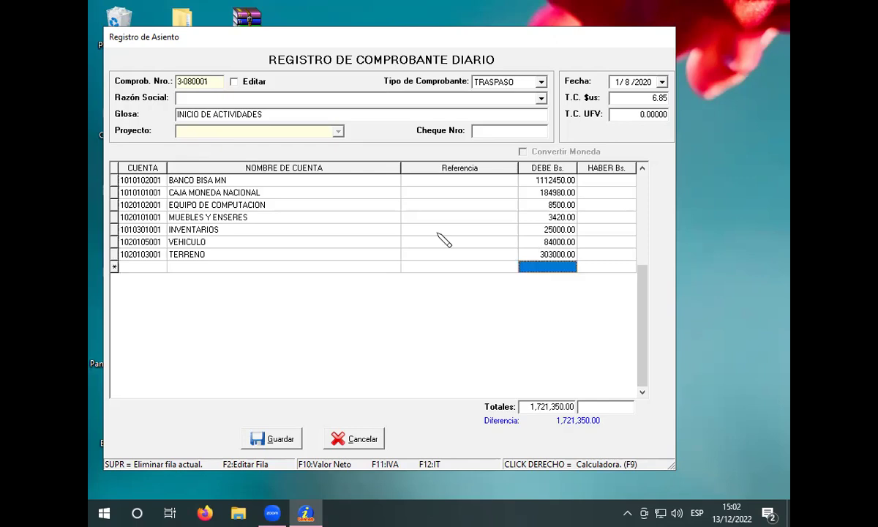
{"action": "key", "text": "Return"}
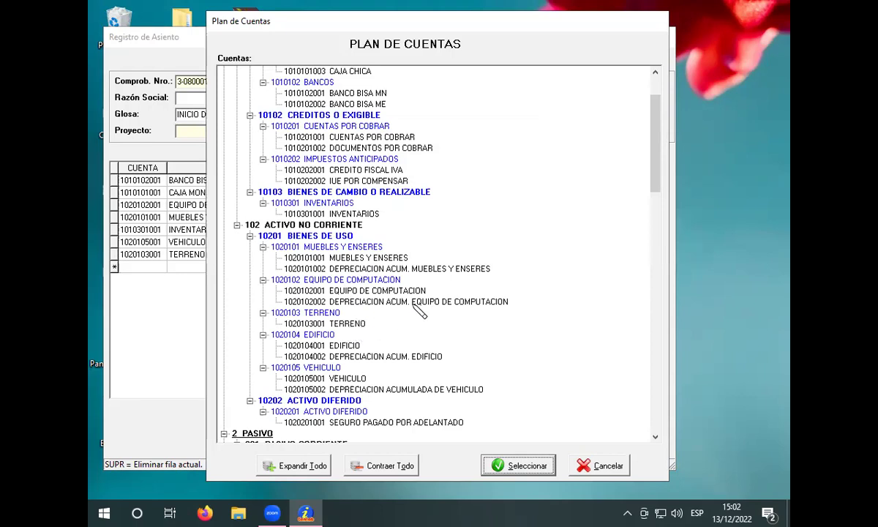
{"action": "scroll", "coordinate": [498, 336], "scroll_direction": "down", "scroll_amount": 2}
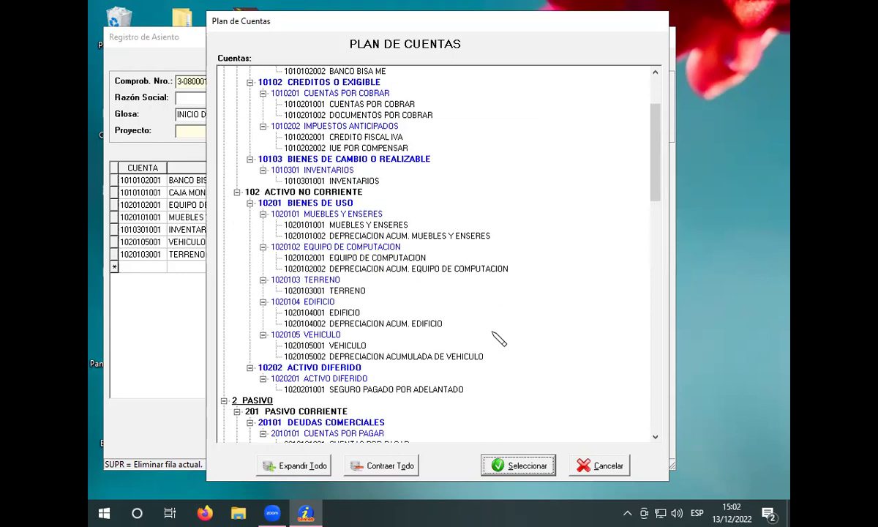
{"action": "scroll", "coordinate": [492, 362], "scroll_direction": "down", "scroll_amount": 3}
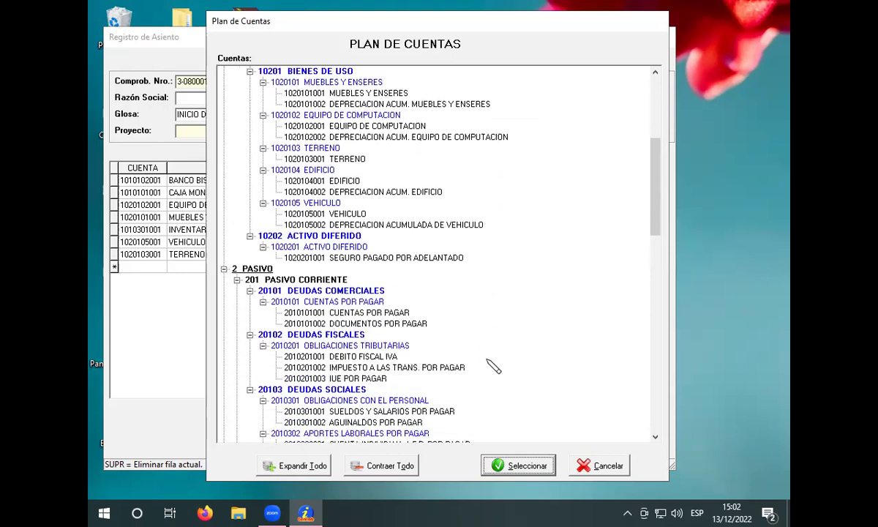
{"action": "left_click", "coordinate": [382, 325]}
{"action": "left_click", "coordinate": [521, 465]}
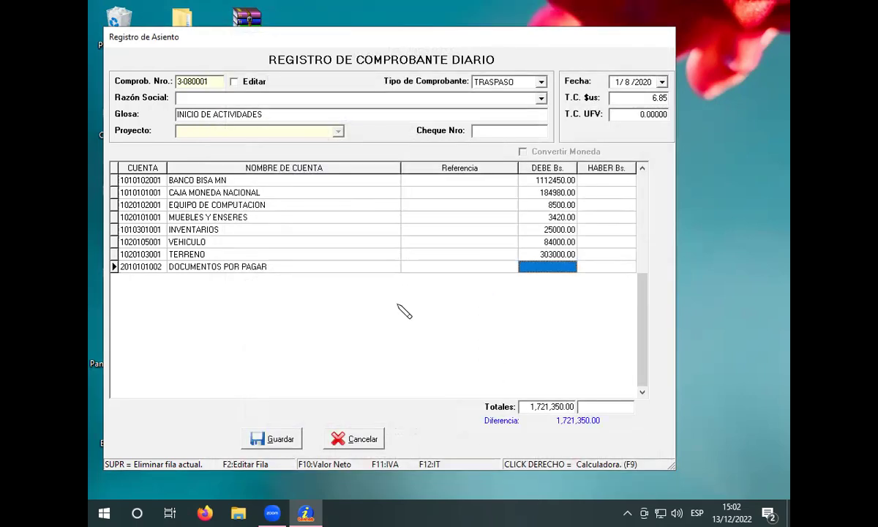
{"action": "left_click", "coordinate": [596, 265]}
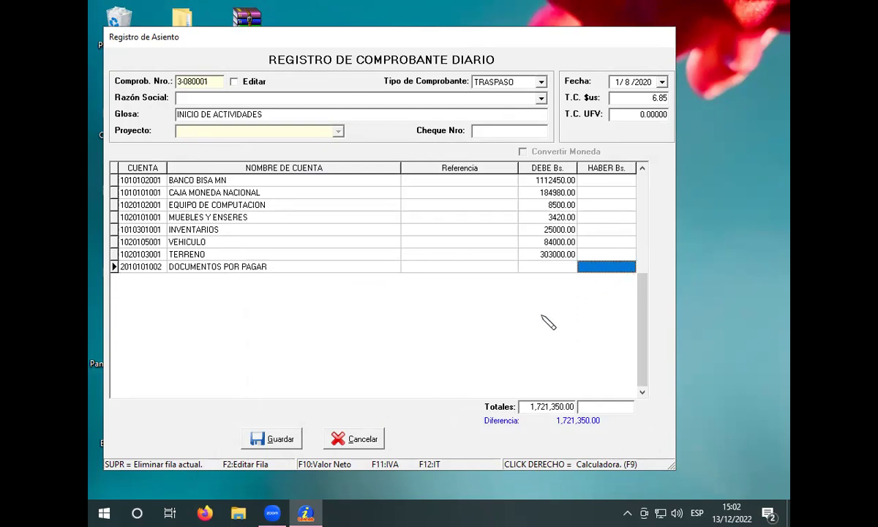
{"action": "type", "text": "6500"}
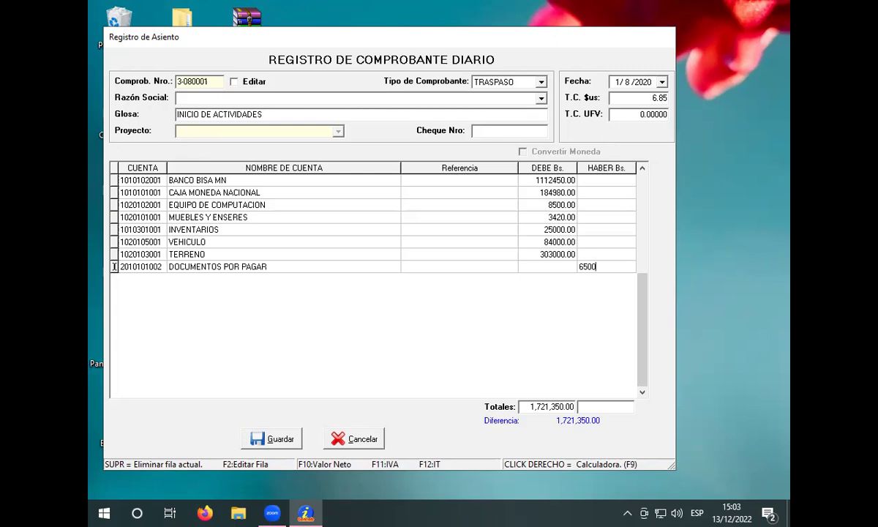
{"action": "key", "text": "Return"}
{"action": "key", "text": "Return"}
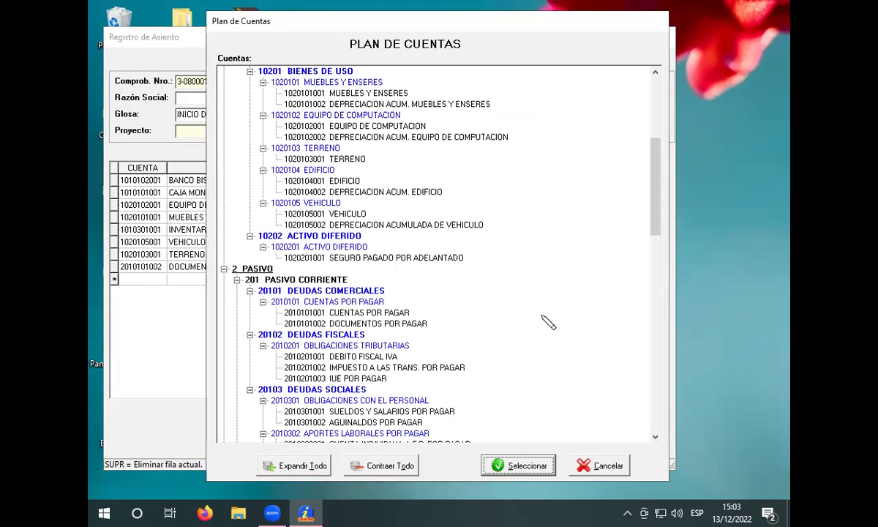
{"action": "left_click", "coordinate": [515, 327]}
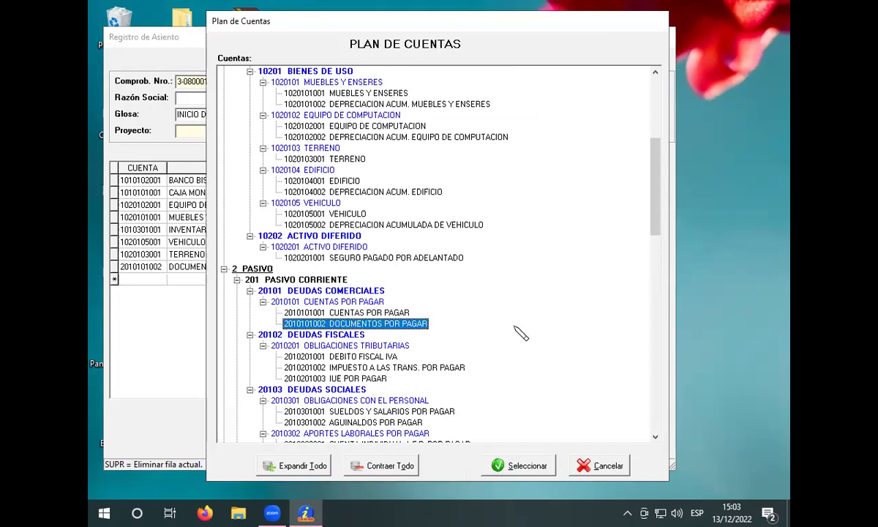
{"action": "key", "text": "3"}
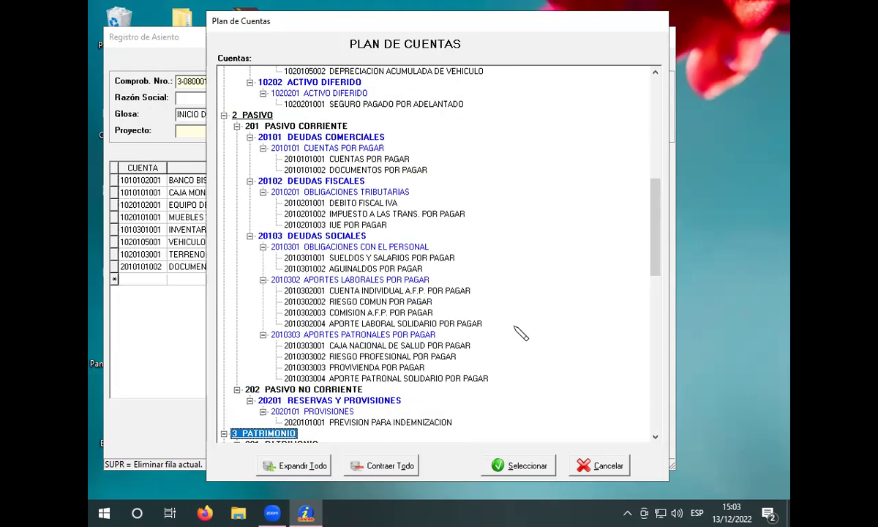
{"action": "scroll", "coordinate": [516, 353], "scroll_direction": "down", "scroll_amount": 5}
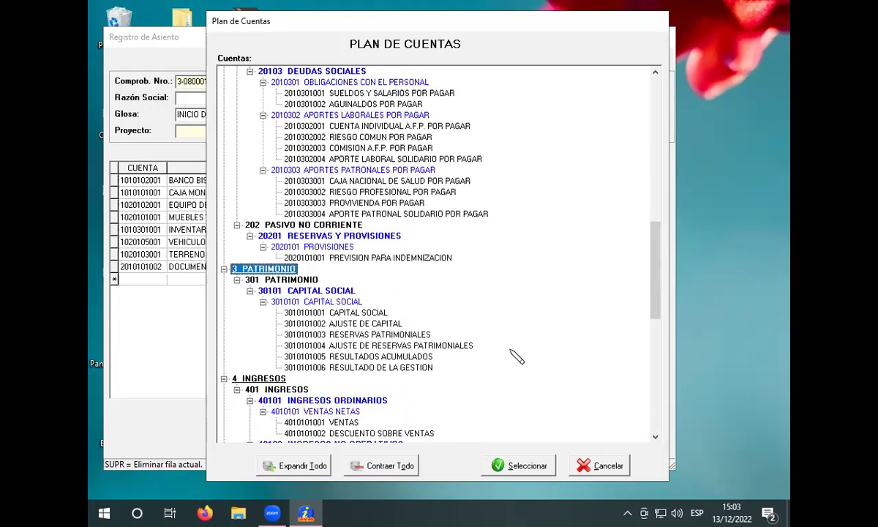
{"action": "left_click", "coordinate": [326, 313]}
{"action": "left_click", "coordinate": [524, 458]}
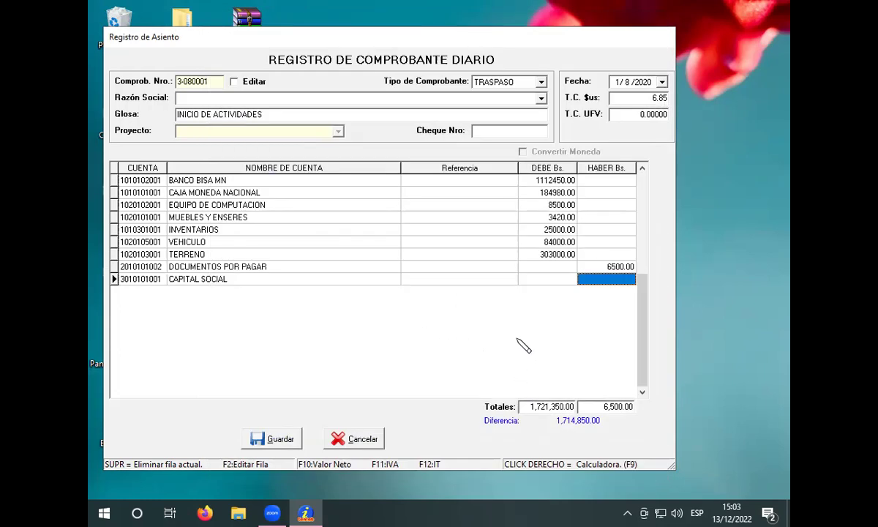
{"action": "type", "text": "1"}
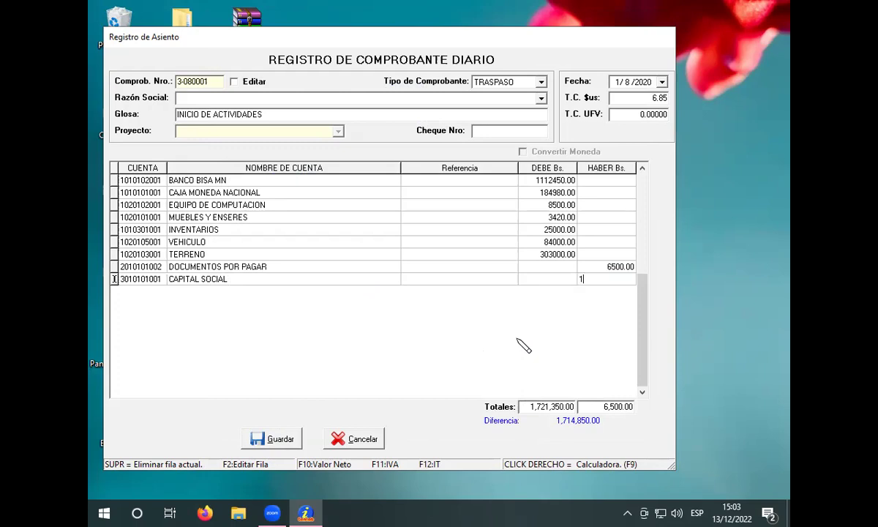
{"action": "type", "text": "714850"}
{"action": "key", "text": "Return"}
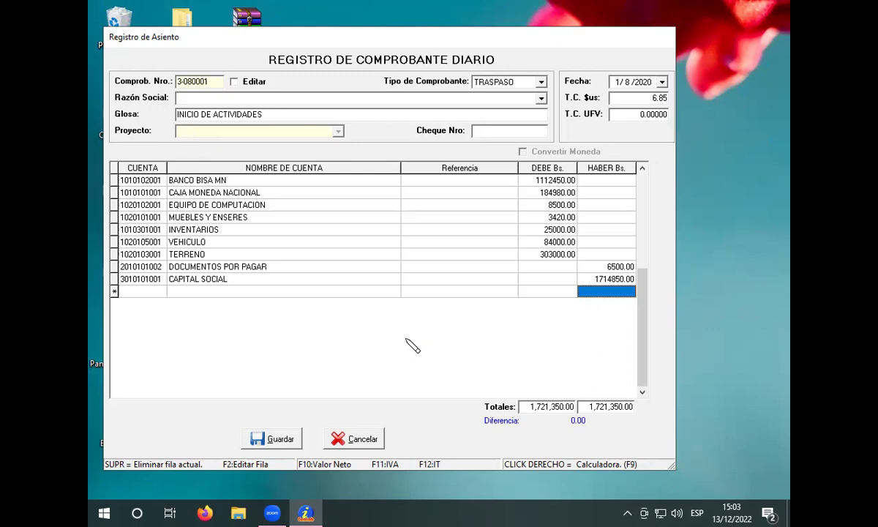
Step: Dismiss the Plan de Cuentas, save the INICIO DE ACTIVIDADES voucher, and open Comprobantes > Registro de Comprobante
{"action": "double_click", "coordinate": [412, 346]}
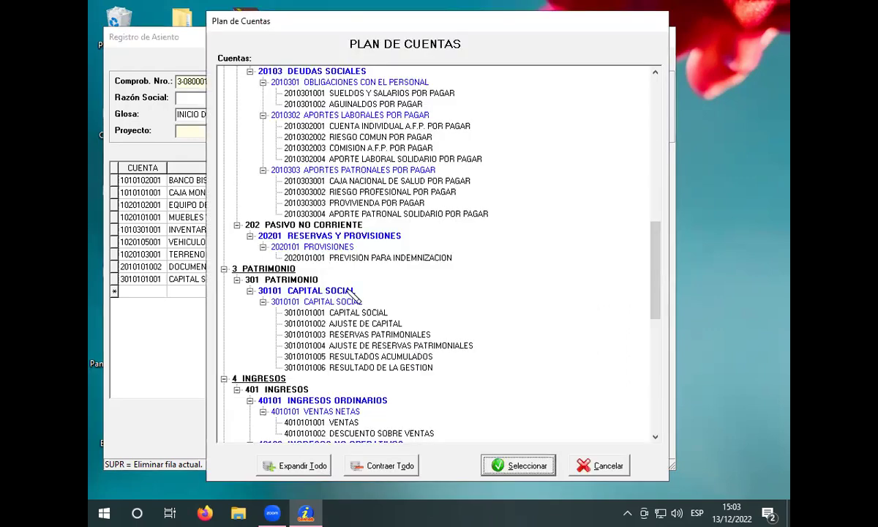
{"action": "scroll", "coordinate": [373, 296], "scroll_direction": "up", "scroll_amount": 6}
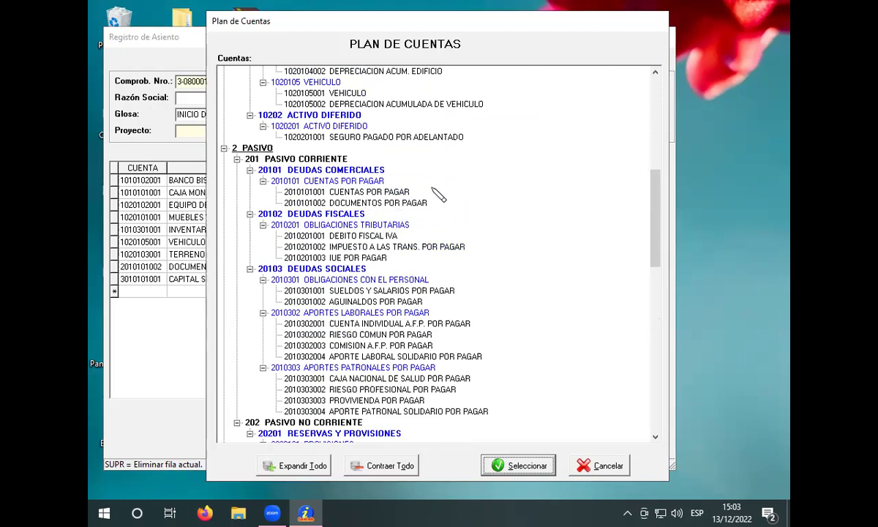
{"action": "left_click", "coordinate": [589, 466]}
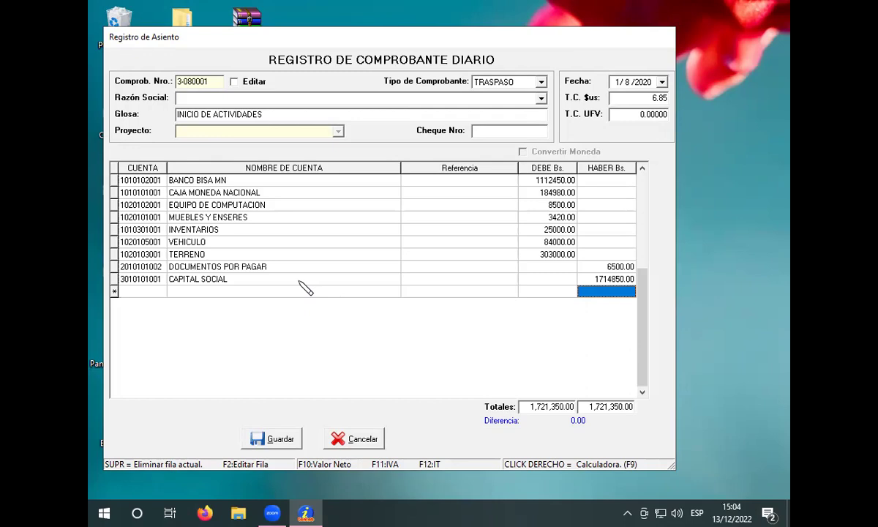
{"action": "left_click", "coordinate": [290, 441]}
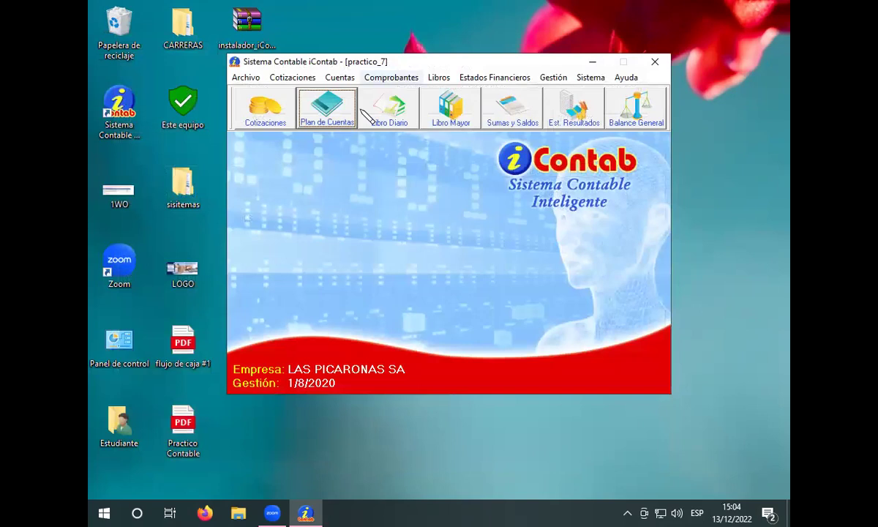
{"action": "left_click", "coordinate": [399, 78]}
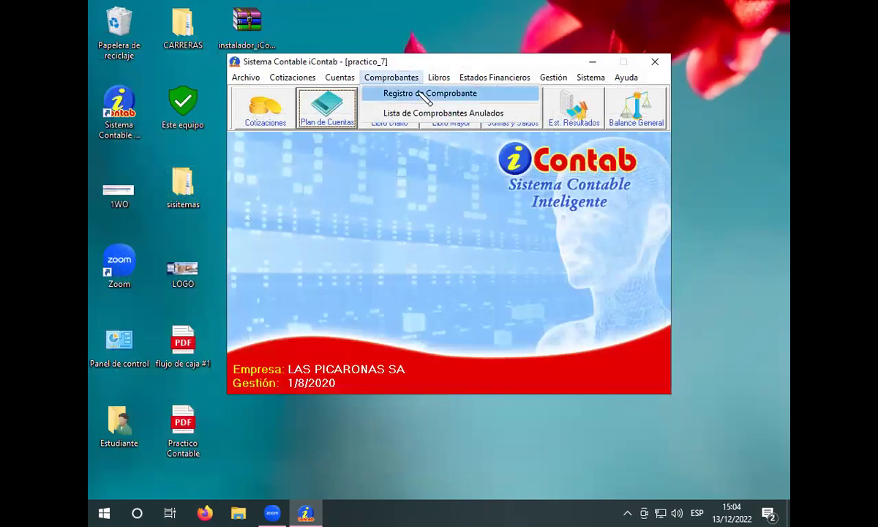
{"action": "left_click", "coordinate": [425, 95]}
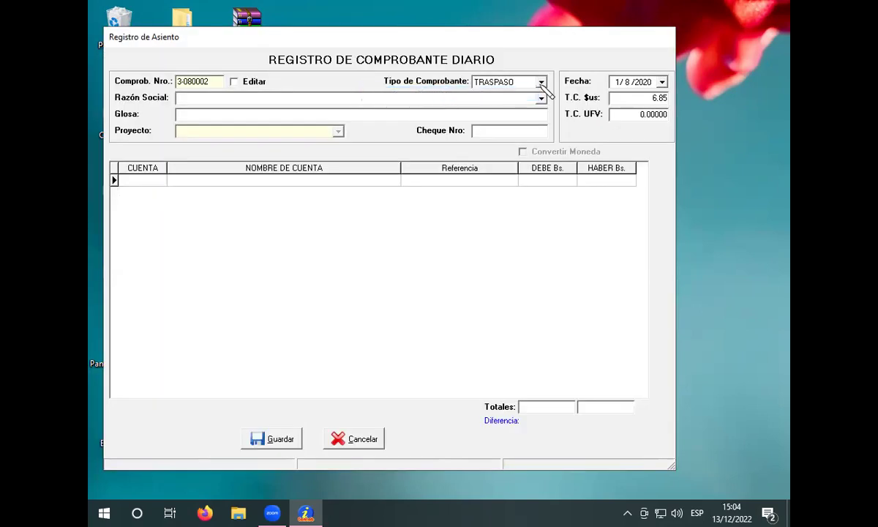
Step: Set voucher 3-080002's Fecha to 2/8/2020 and its T.C. $us rate to 6.85
{"action": "left_click", "coordinate": [615, 83]}
{"action": "type", "text": "2"}
{"action": "left_click", "coordinate": [431, 104]}
{"action": "left_click", "coordinate": [615, 97]}
{"action": "key", "text": "BackSpace"}
{"action": "key", "text": "BackSpace"}
{"action": "key", "text": "BackSpace"}
{"action": "key", "text": "BackSpace"}
{"action": "type", "text": "6.85"}
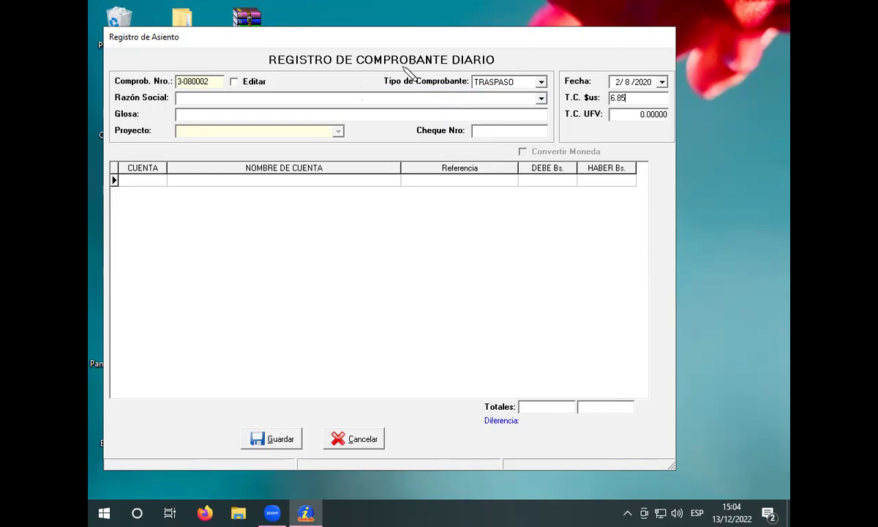
{"action": "left_click", "coordinate": [367, 98]}
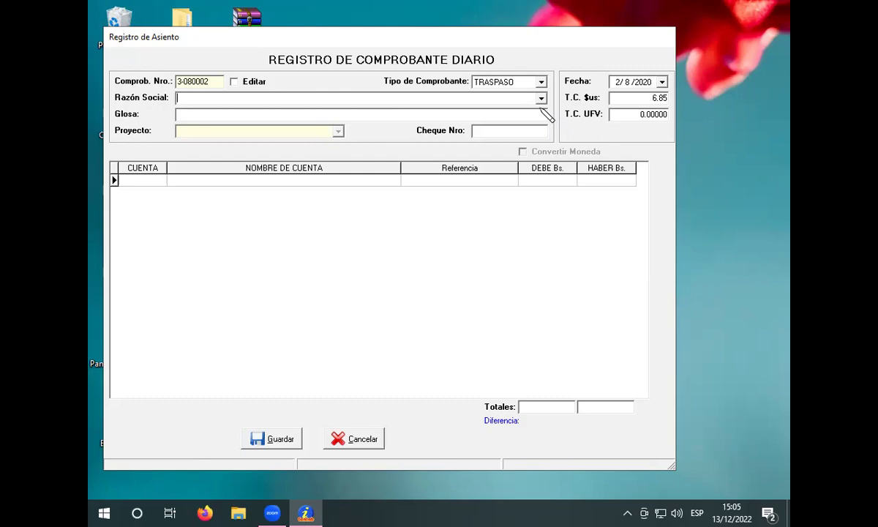
Step: Make the voucher type EGRESO and enter the Glosa 'PAGO DE HONORARIOS PROFESIONALES', correcting typos
{"action": "left_click", "coordinate": [541, 82]}
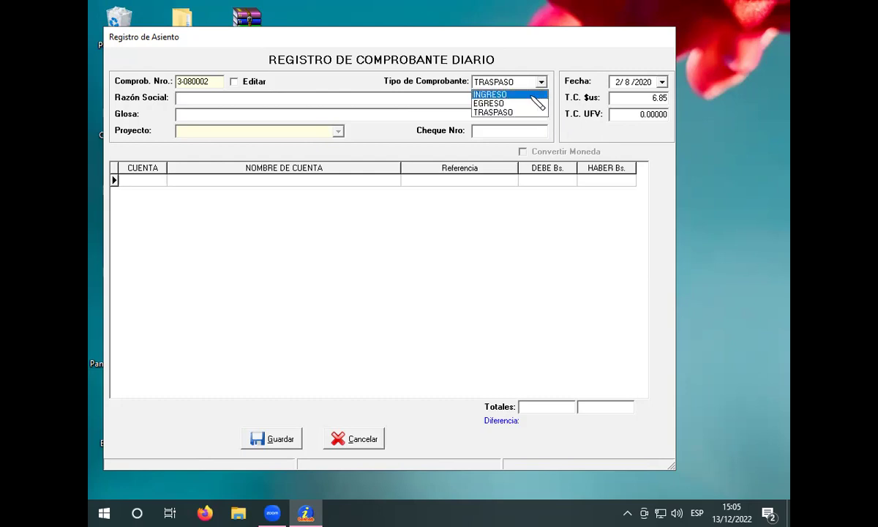
{"action": "left_click", "coordinate": [532, 104]}
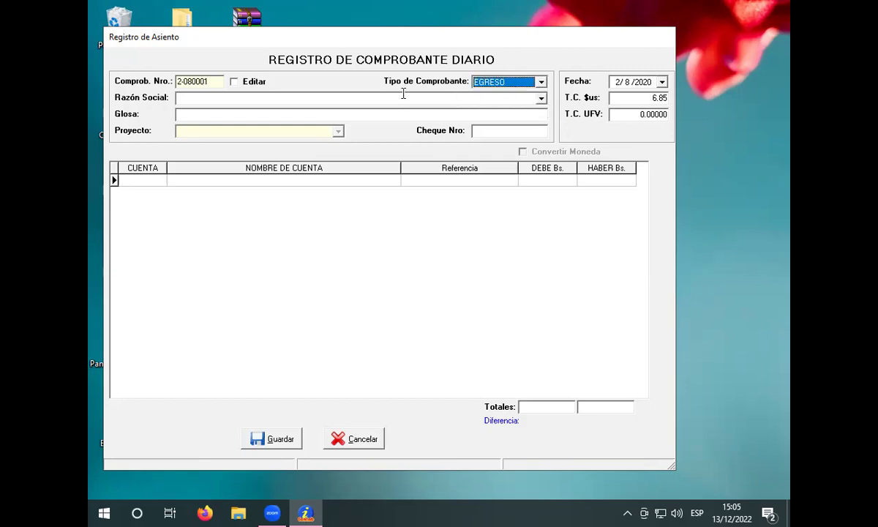
{"action": "left_click", "coordinate": [322, 115]}
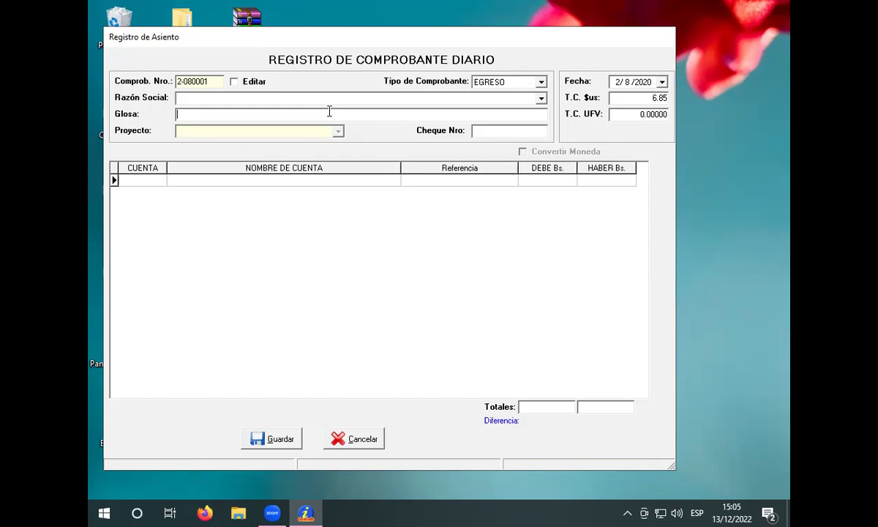
{"action": "type", "text": "PAGO DE HONORARIOS"}
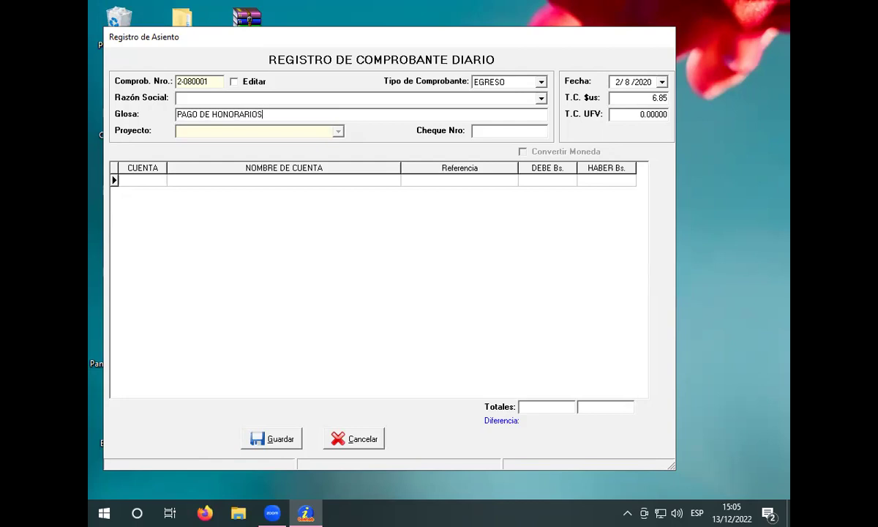
{"action": "type", "text": " PROFESIOM"}
{"action": "key", "text": "BackSpace"}
{"action": "type", "text": "NALS"}
{"action": "key", "text": "BackSpace"}
{"action": "type", "text": "ES"}
{"action": "left_click", "coordinate": [233, 181]}
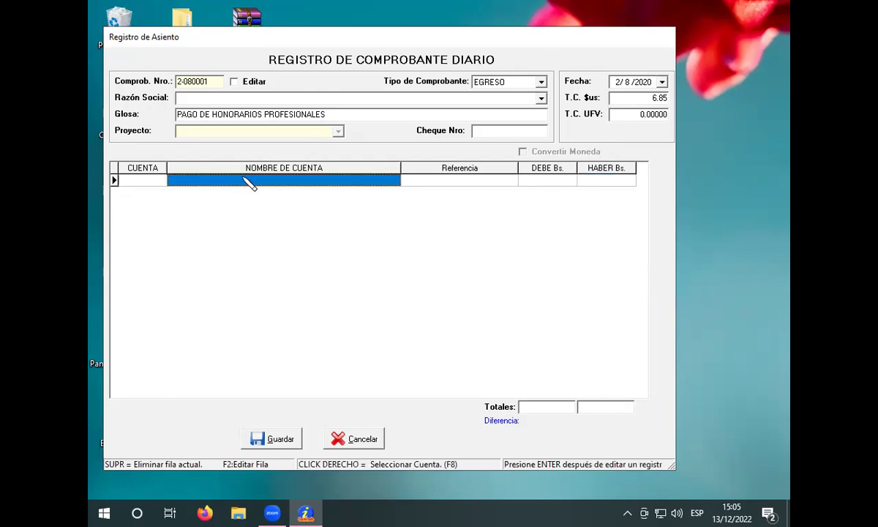
{"action": "right_click", "coordinate": [249, 184]}
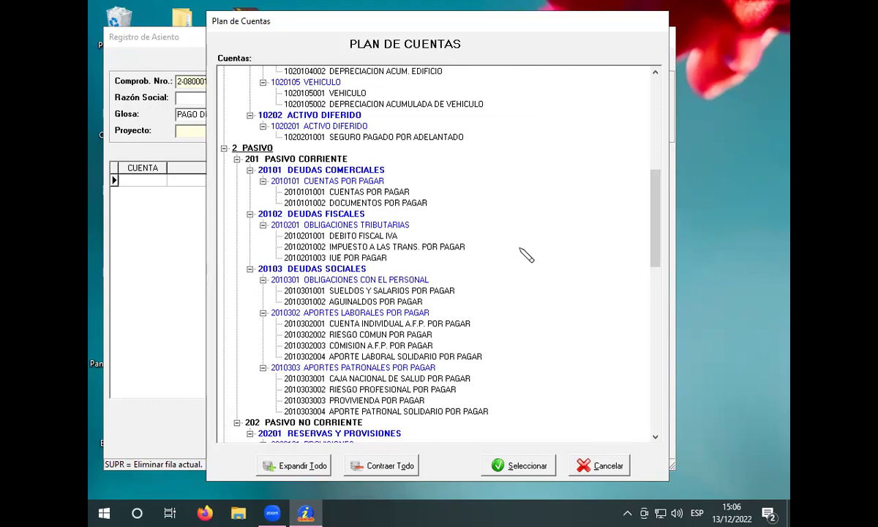
{"action": "key", "text": "4"}
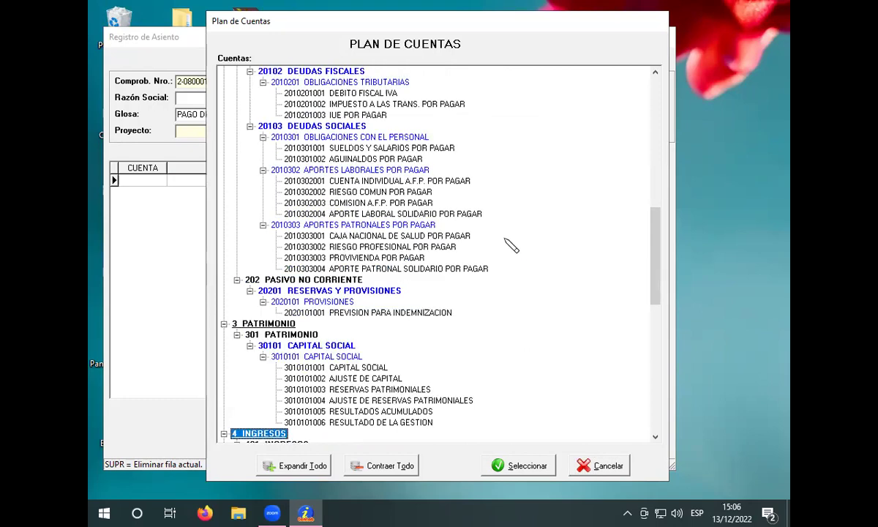
{"action": "scroll", "coordinate": [519, 263], "scroll_direction": "down", "scroll_amount": 5}
{"action": "scroll", "coordinate": [519, 265], "scroll_direction": "down", "scroll_amount": 8}
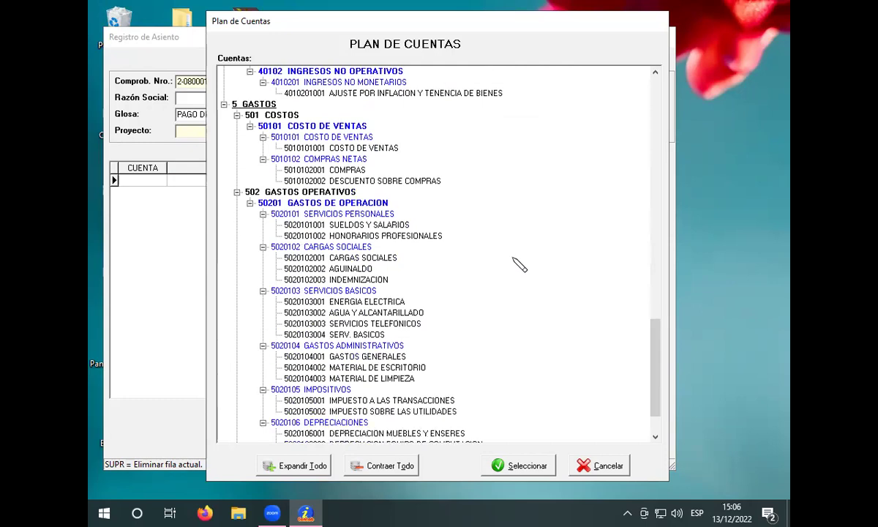
{"action": "left_click", "coordinate": [409, 236]}
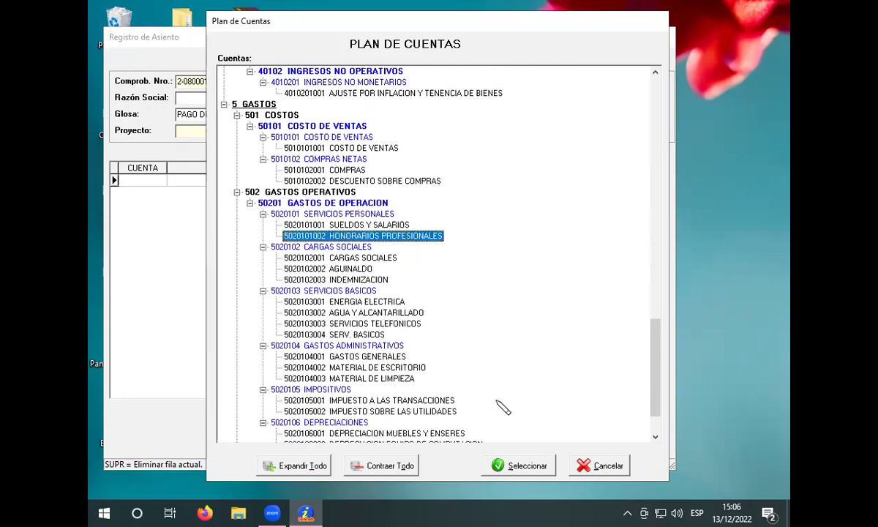
{"action": "left_click", "coordinate": [512, 470]}
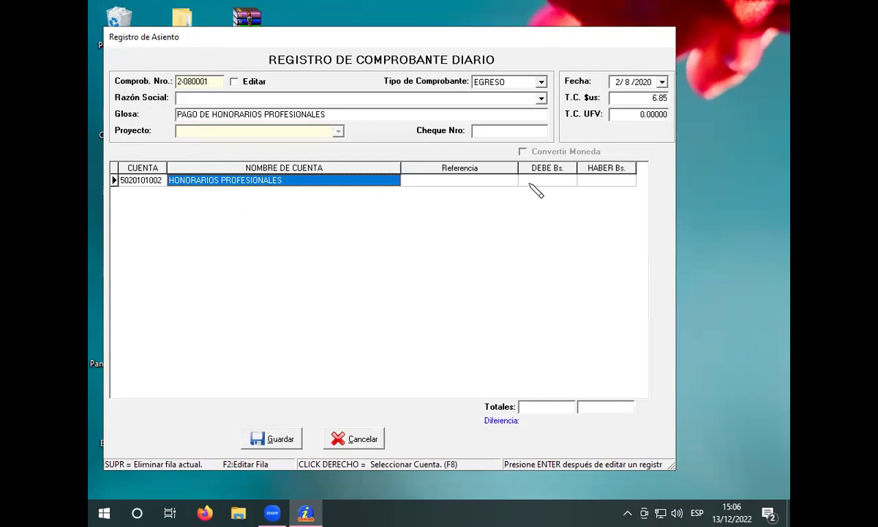
{"action": "left_click", "coordinate": [543, 182]}
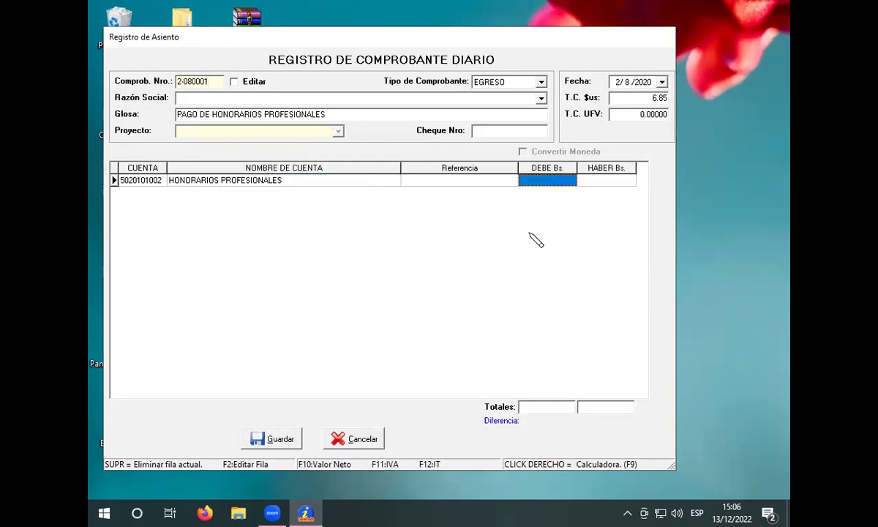
{"action": "type", "text": "11"}
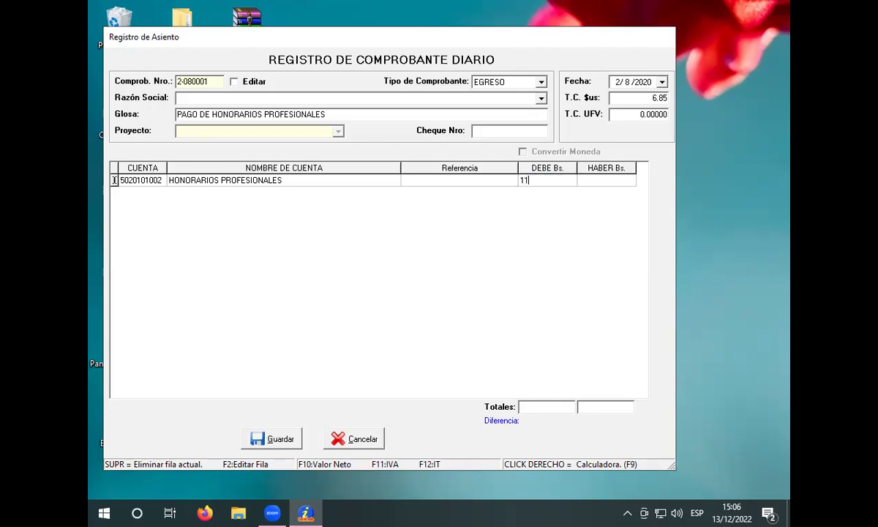
{"action": "type", "text": "350"}
{"action": "key", "text": "Return"}
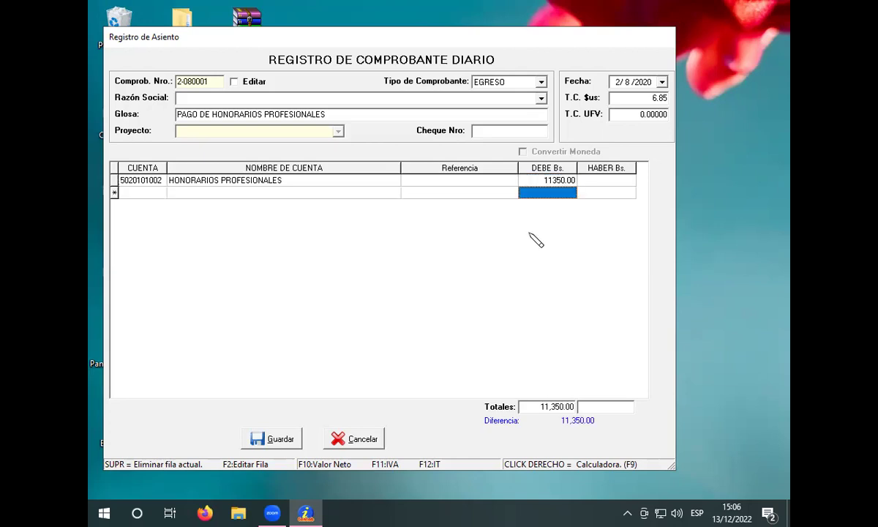
Step: Add a CREDITO FISCAL IVA row debiting 650 Bs
{"action": "key", "text": "Return"}
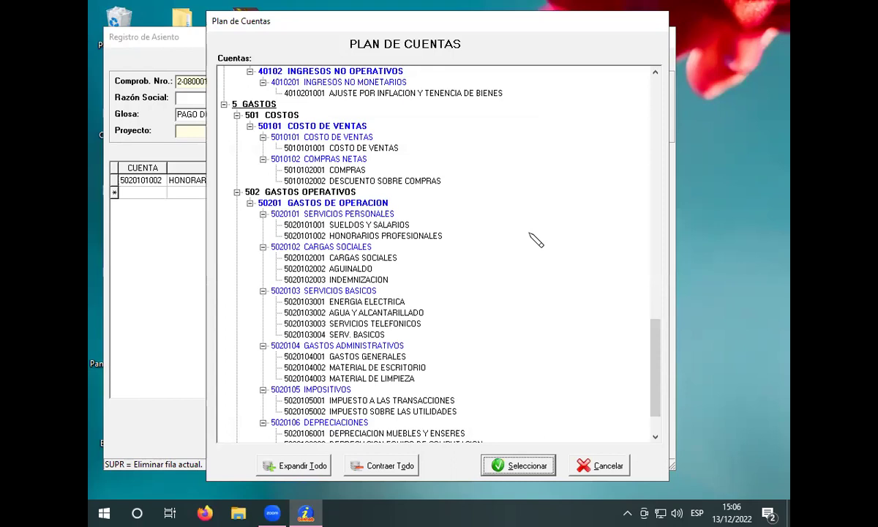
{"action": "left_click", "coordinate": [527, 249]}
{"action": "key", "text": "Home"}
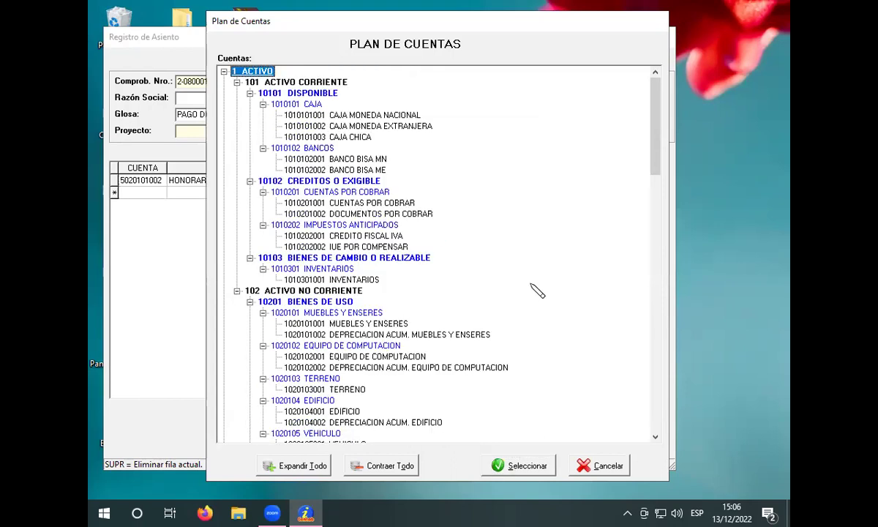
{"action": "left_click", "coordinate": [362, 236]}
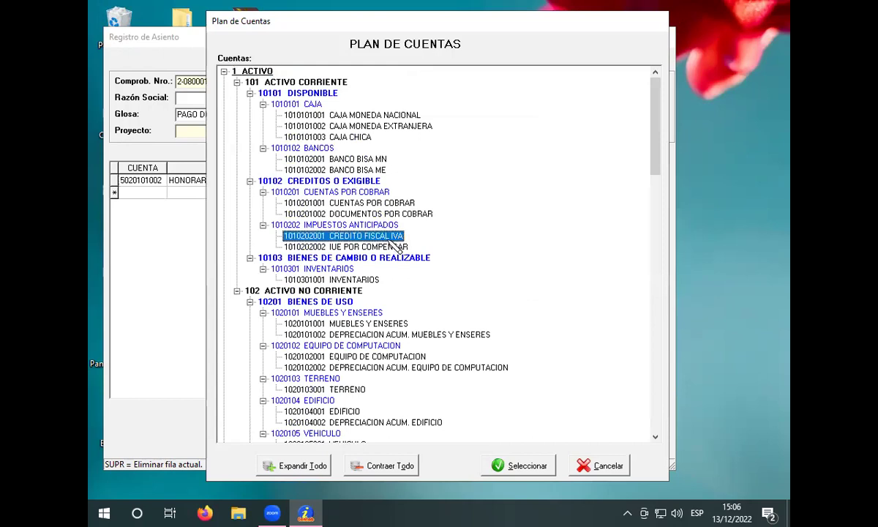
{"action": "left_click", "coordinate": [498, 465]}
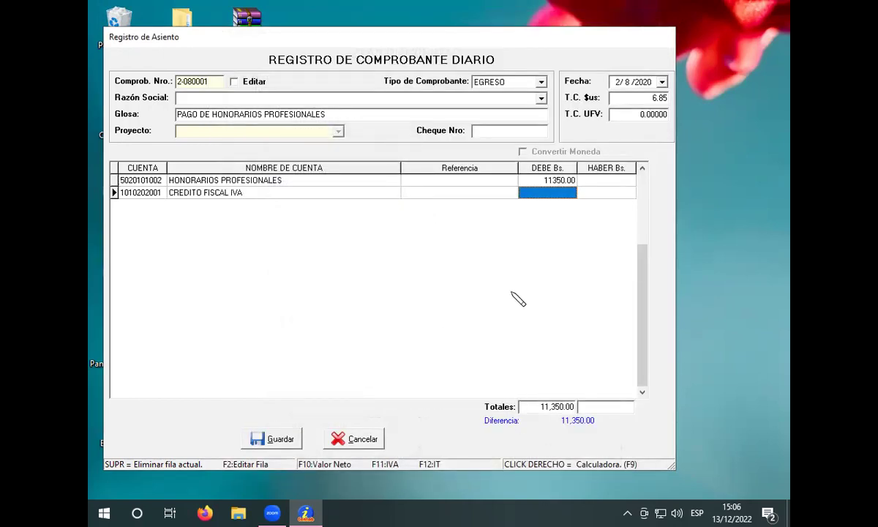
{"action": "type", "text": "650"}
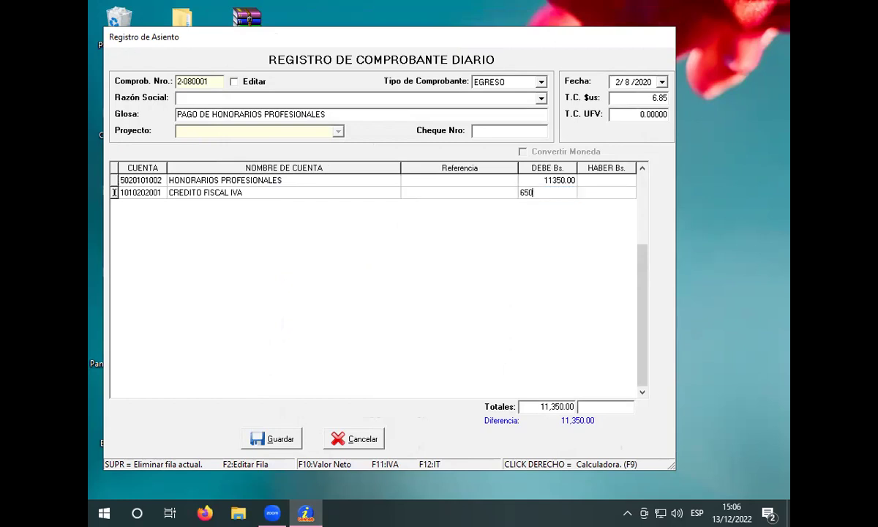
{"action": "key", "text": "Return"}
{"action": "key", "text": "Return"}
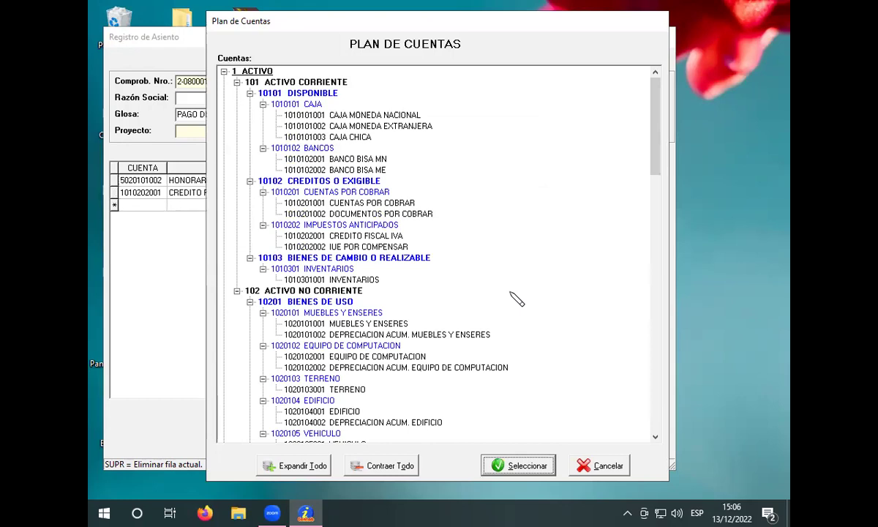
Step: Add a BANCO BISA MN row crediting 12000 Bs. in HABER, balancing the voucher
{"action": "left_click", "coordinate": [369, 161]}
{"action": "left_click", "coordinate": [505, 465]}
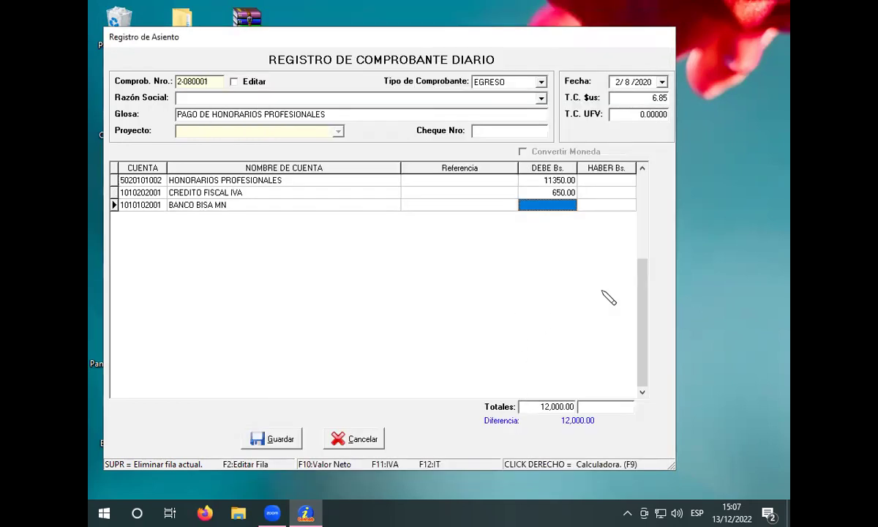
{"action": "left_click", "coordinate": [606, 205]}
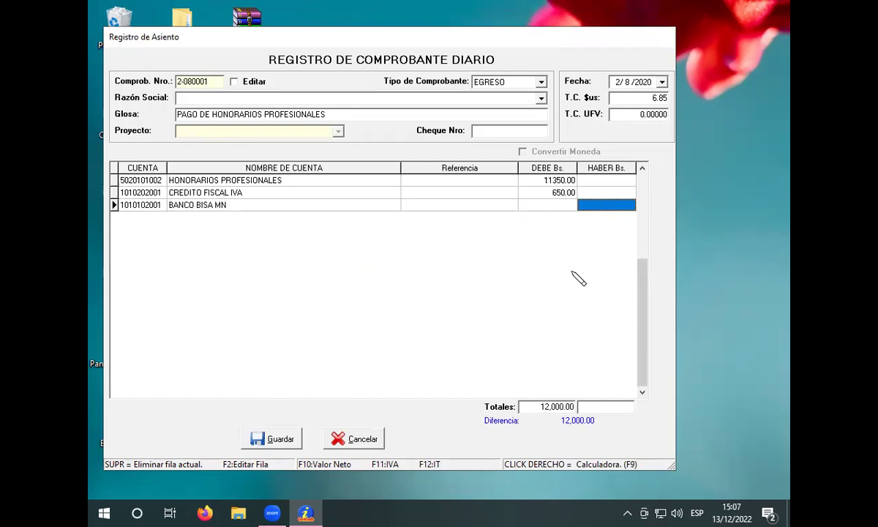
{"action": "type", "text": "12000"}
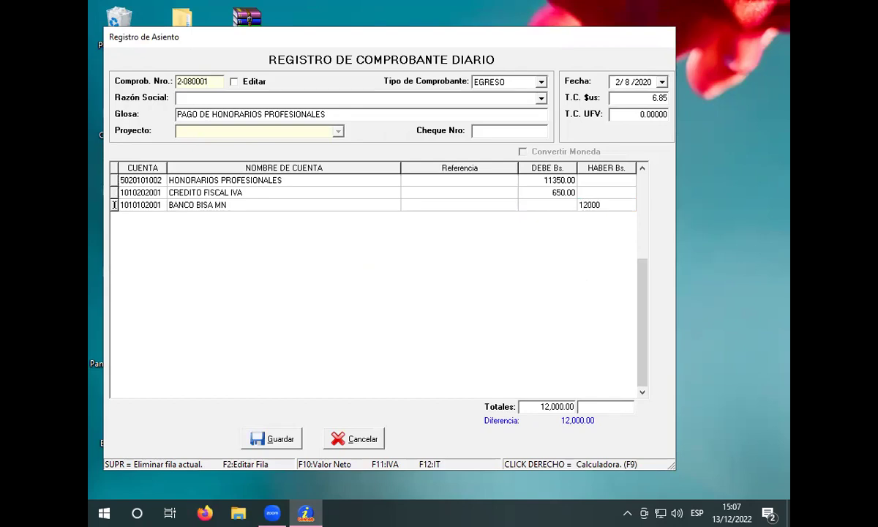
{"action": "key", "text": "Return"}
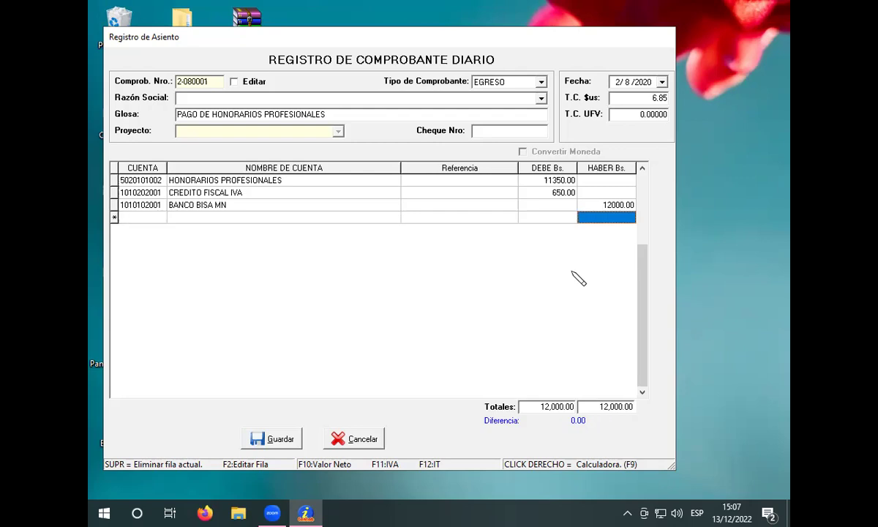
Step: Save the fees voucher and begin a new entry via Comprobantes > Registro de Comprobante
{"action": "left_click", "coordinate": [280, 441]}
{"action": "left_click", "coordinate": [392, 77]}
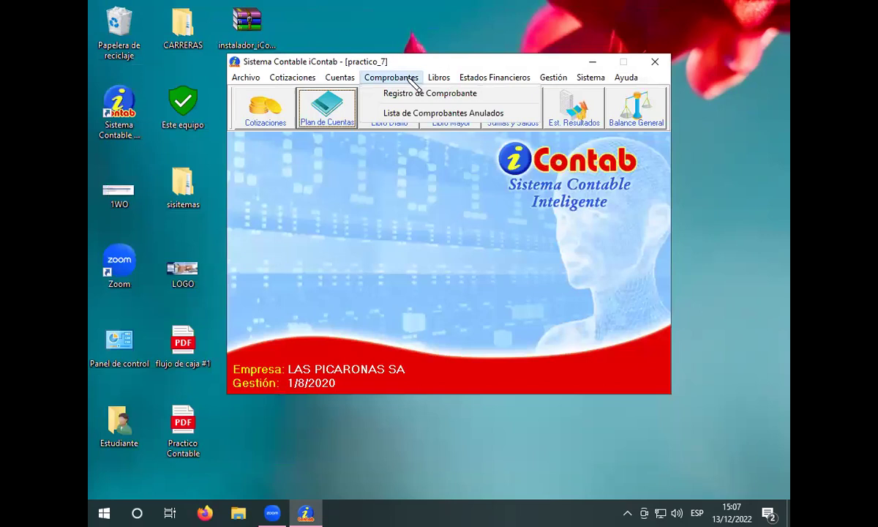
{"action": "left_click", "coordinate": [415, 97]}
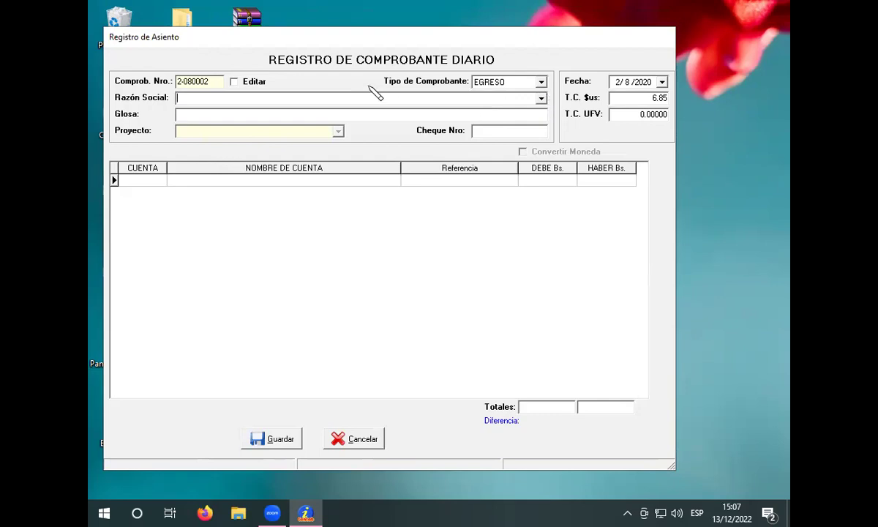
Step: Change the voucher date to 3/8/2020 and re-enter the 6.85 dollar exchange rate
{"action": "left_click", "coordinate": [615, 82]}
{"action": "left_click", "coordinate": [198, 99]}
{"action": "left_click", "coordinate": [657, 98]}
{"action": "key", "text": "BackSpace"}
{"action": "key", "text": "BackSpace"}
{"action": "key", "text": "BackSpace"}
{"action": "key", "text": "BackSpace"}
{"action": "type", "text": "6.85"}
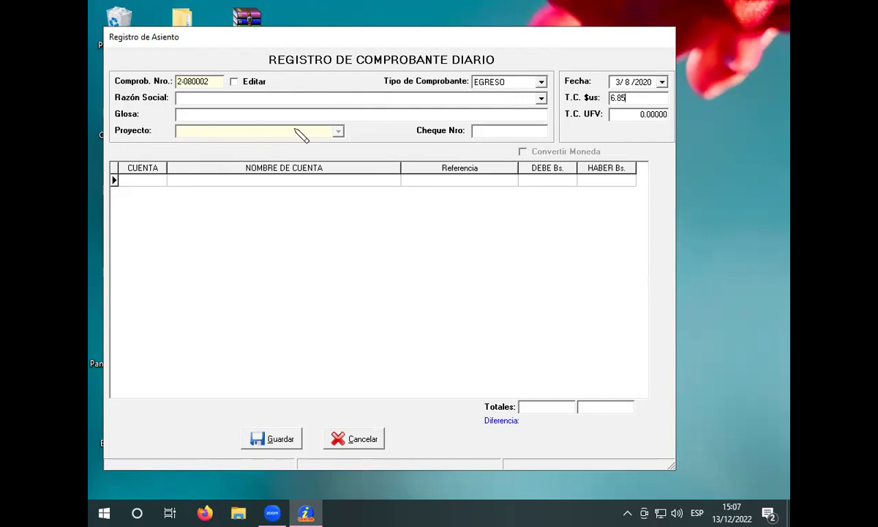
Step: Enter the Glosa 'COMPRA DE DOS CHEQUERAS', inserting the missing word DOS
{"action": "left_click", "coordinate": [292, 115]}
{"action": "type", "text": "COMPRA DE CHE"}
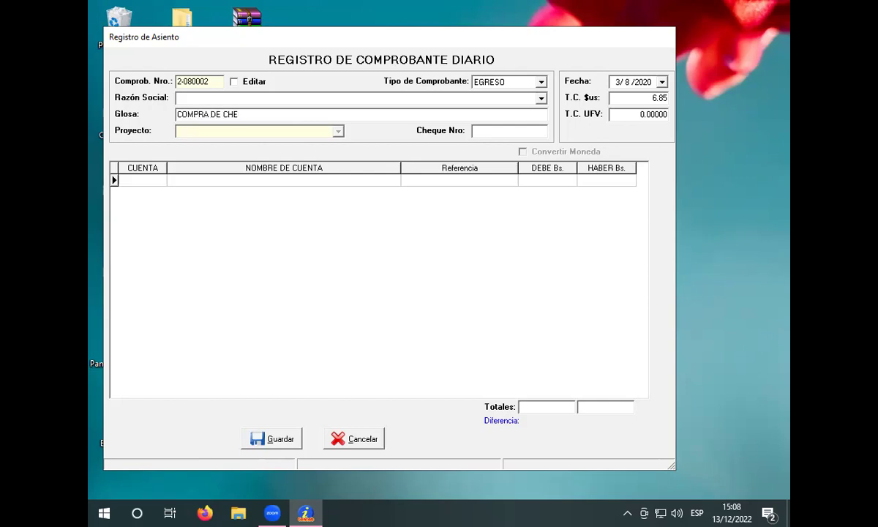
{"action": "type", "text": "QUERAS"}
{"action": "left_click", "coordinate": [223, 115]}
{"action": "type", "text": "DOS"}
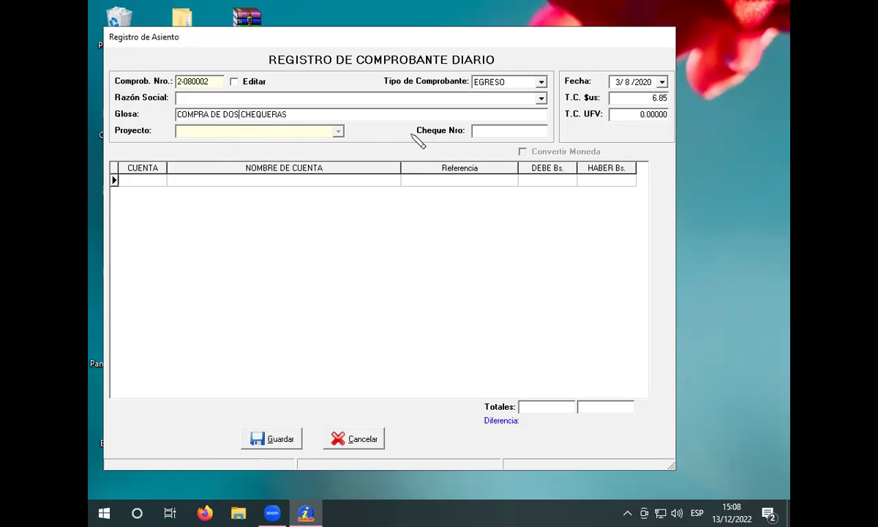
Step: Open Plan de Cuentas from the first row's NOMBRE DE CUENTA cell and jump to 4 INGRESOS
{"action": "left_click", "coordinate": [361, 181]}
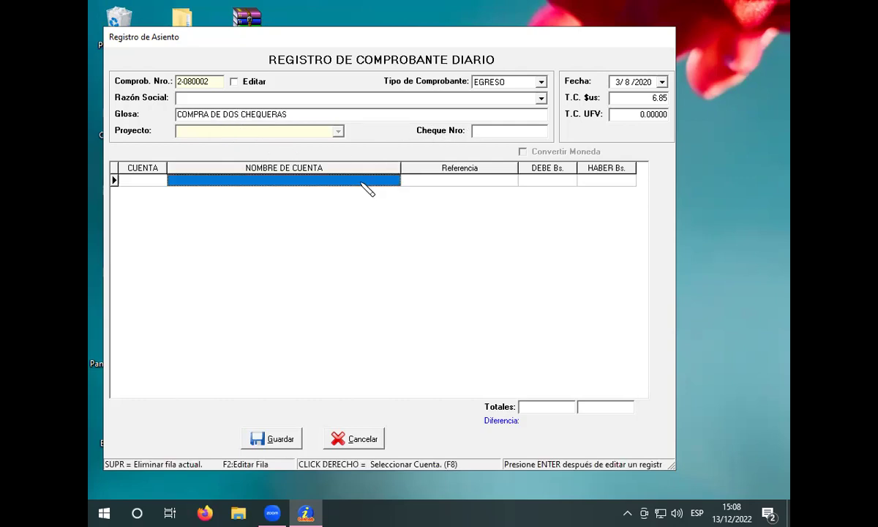
{"action": "right_click", "coordinate": [361, 182]}
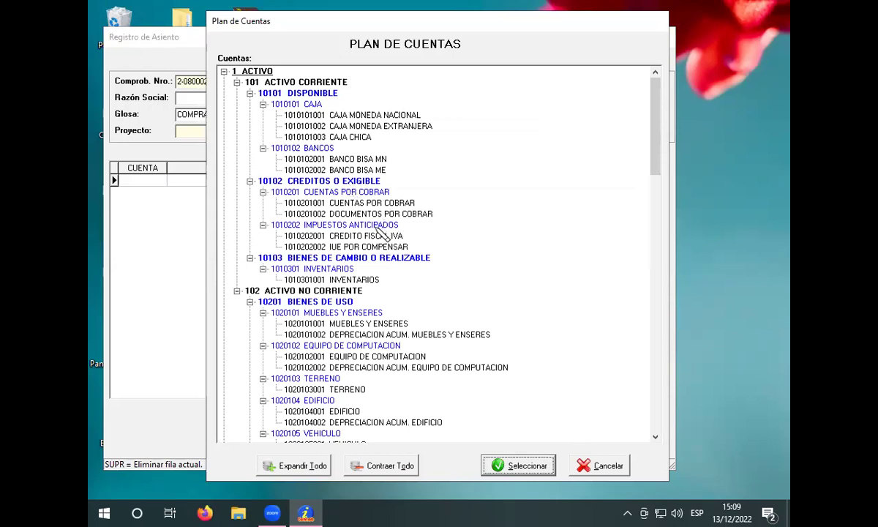
{"action": "scroll", "coordinate": [376, 237], "scroll_direction": "down", "scroll_amount": 3}
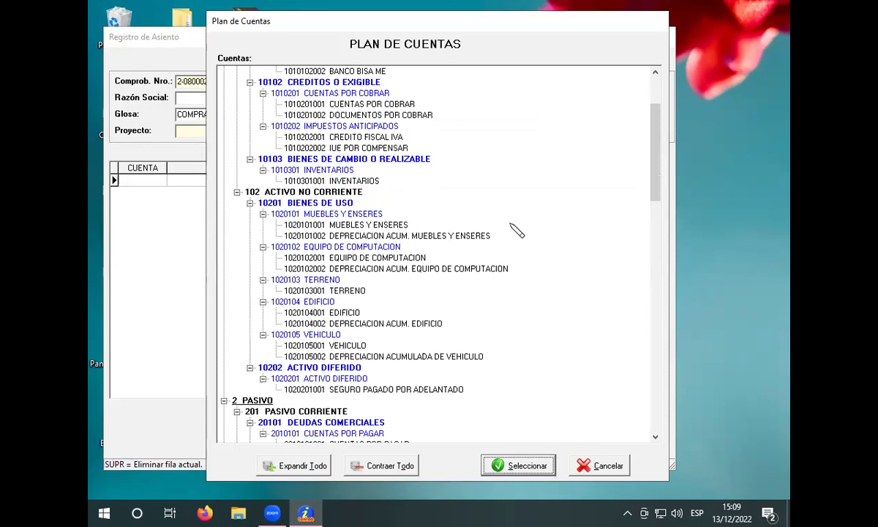
{"action": "left_click", "coordinate": [506, 284]}
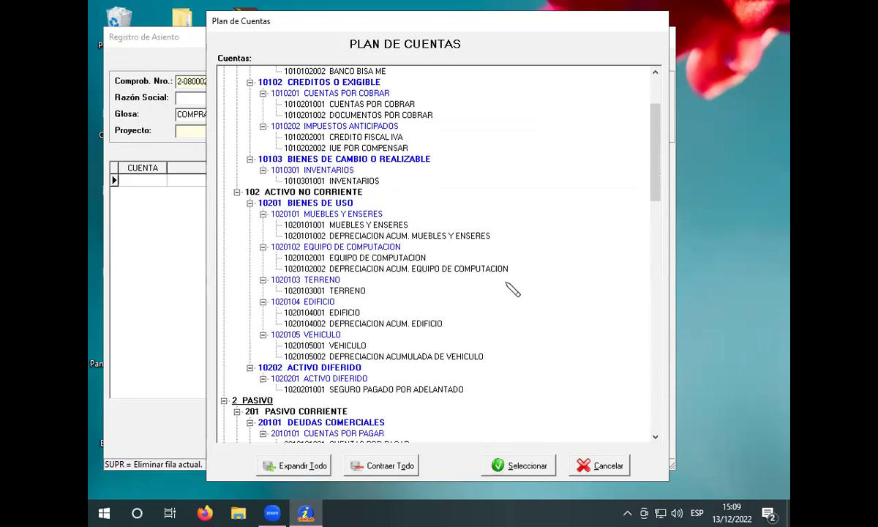
{"action": "key", "text": "3"}
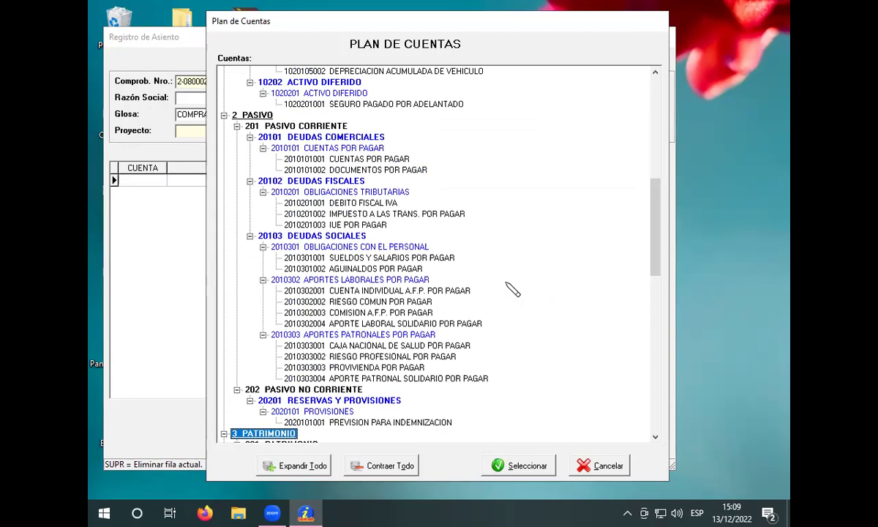
{"action": "key", "text": "4"}
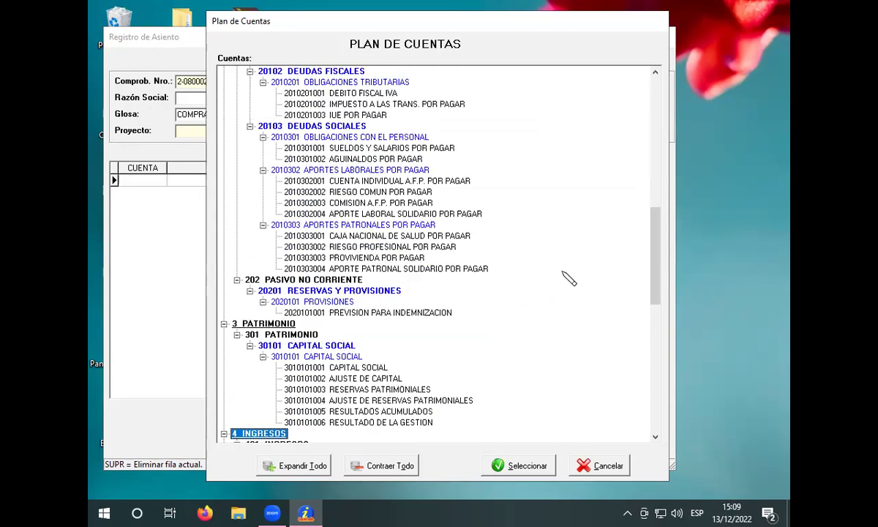
Step: Scroll up and down through the account tree looking for a suitable account
{"action": "scroll", "coordinate": [578, 260], "scroll_direction": "down", "scroll_amount": 3}
{"action": "scroll", "coordinate": [578, 275], "scroll_direction": "down", "scroll_amount": 5}
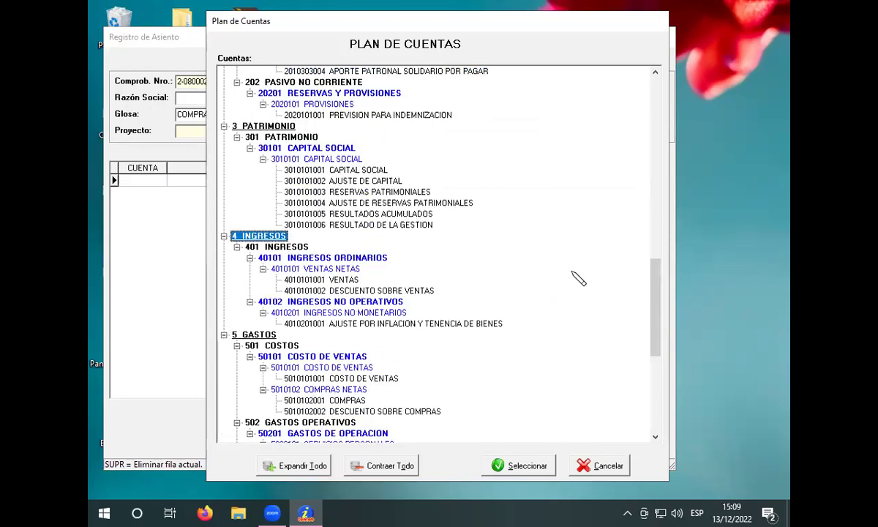
{"action": "scroll", "coordinate": [556, 232], "scroll_direction": "down", "scroll_amount": 3}
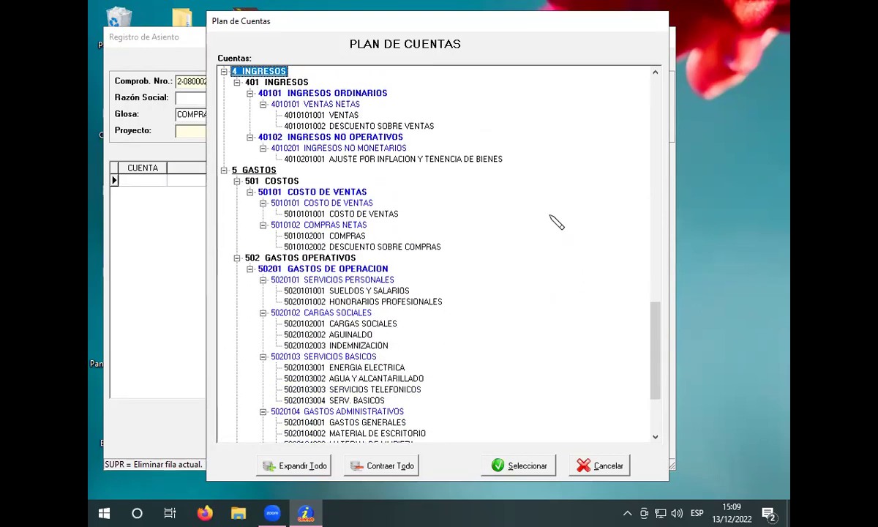
{"action": "scroll", "coordinate": [556, 222], "scroll_direction": "down", "scroll_amount": 1}
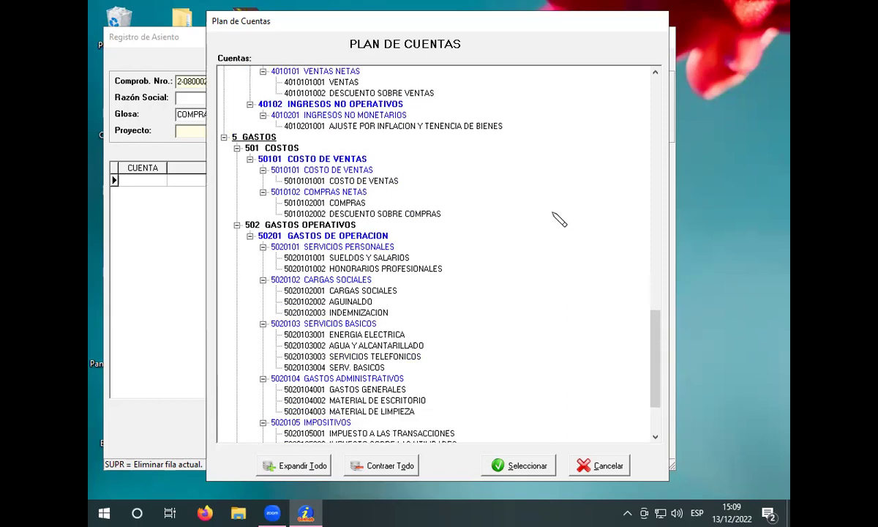
{"action": "scroll", "coordinate": [561, 233], "scroll_direction": "down", "scroll_amount": 3}
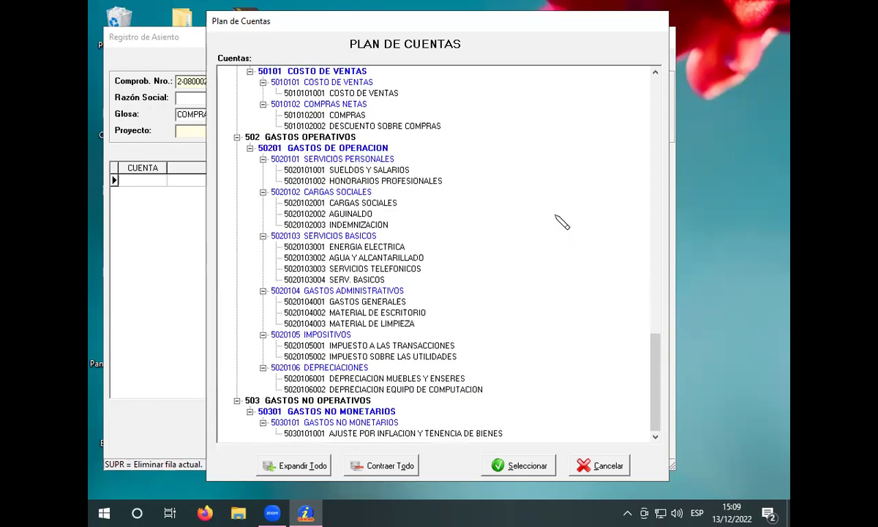
{"action": "scroll", "coordinate": [558, 222], "scroll_direction": "up", "scroll_amount": 10}
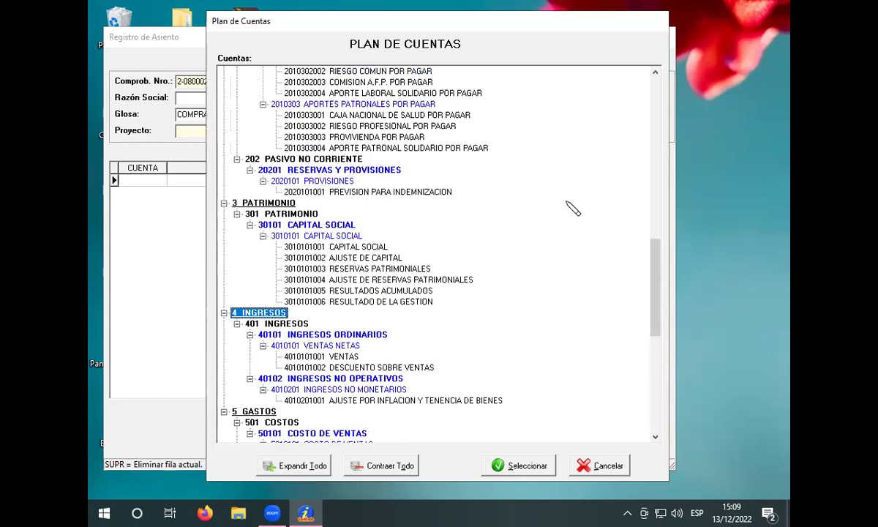
{"action": "scroll", "coordinate": [573, 208], "scroll_direction": "up", "scroll_amount": 5}
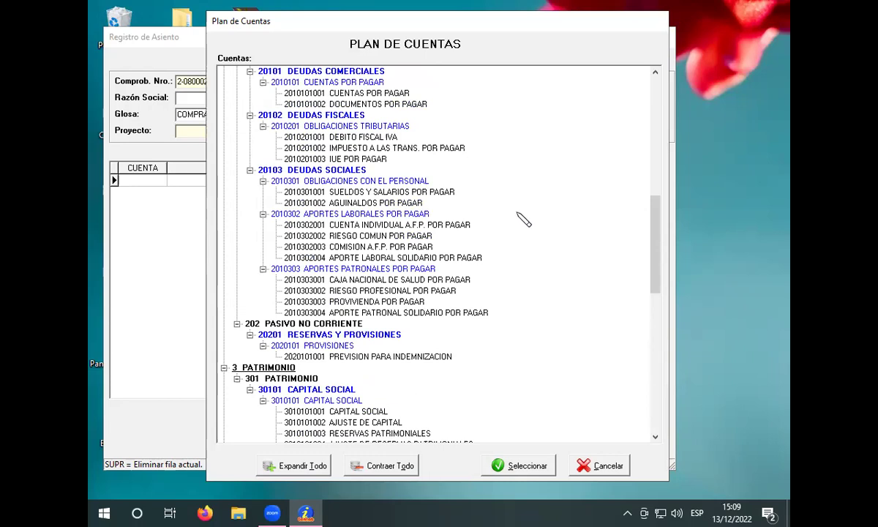
{"action": "scroll", "coordinate": [524, 219], "scroll_direction": "up", "scroll_amount": 4}
{"action": "scroll", "coordinate": [528, 218], "scroll_direction": "up", "scroll_amount": 2}
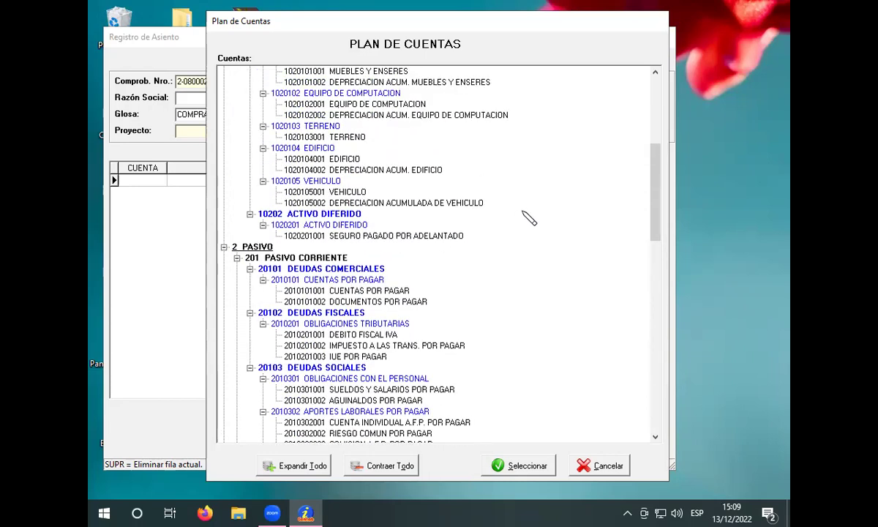
{"action": "scroll", "coordinate": [528, 218], "scroll_direction": "up", "scroll_amount": 2}
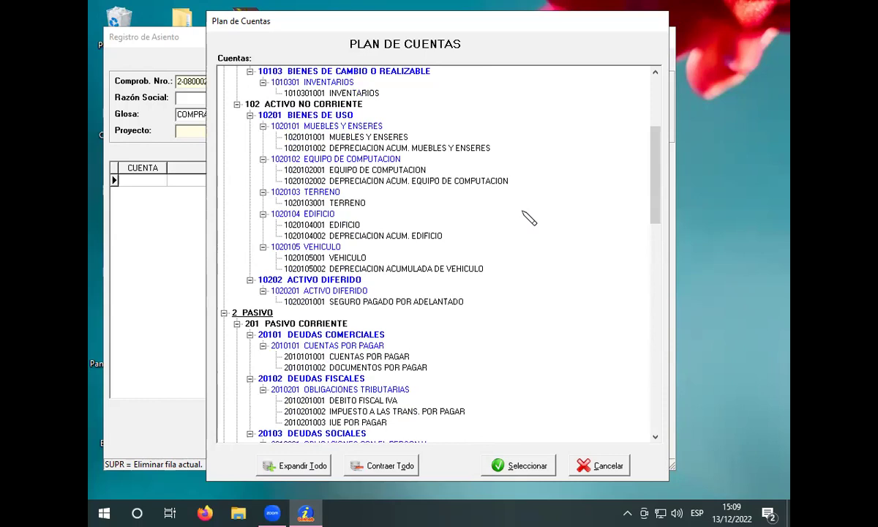
{"action": "scroll", "coordinate": [528, 218], "scroll_direction": "up", "scroll_amount": 3}
{"action": "scroll", "coordinate": [536, 217], "scroll_direction": "up", "scroll_amount": 1}
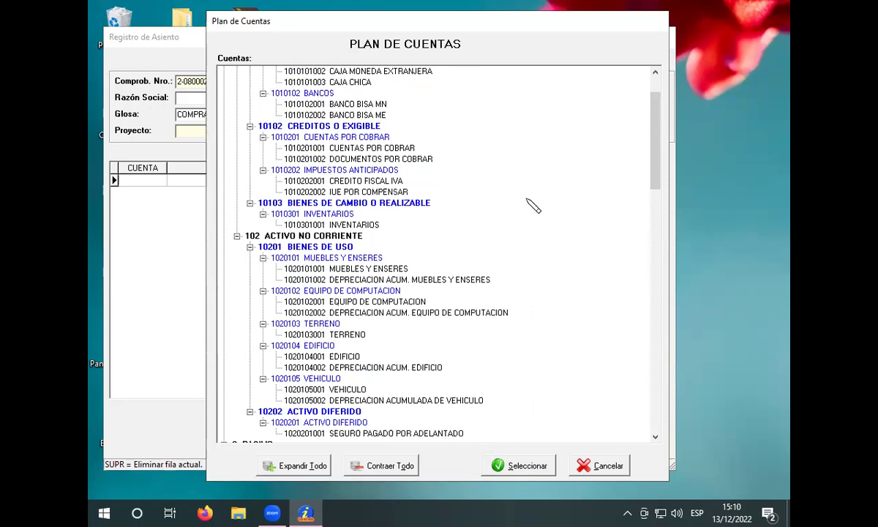
{"action": "scroll", "coordinate": [530, 214], "scroll_direction": "up", "scroll_amount": 2}
{"action": "scroll", "coordinate": [533, 214], "scroll_direction": "down", "scroll_amount": 4}
{"action": "scroll", "coordinate": [533, 214], "scroll_direction": "down", "scroll_amount": 7}
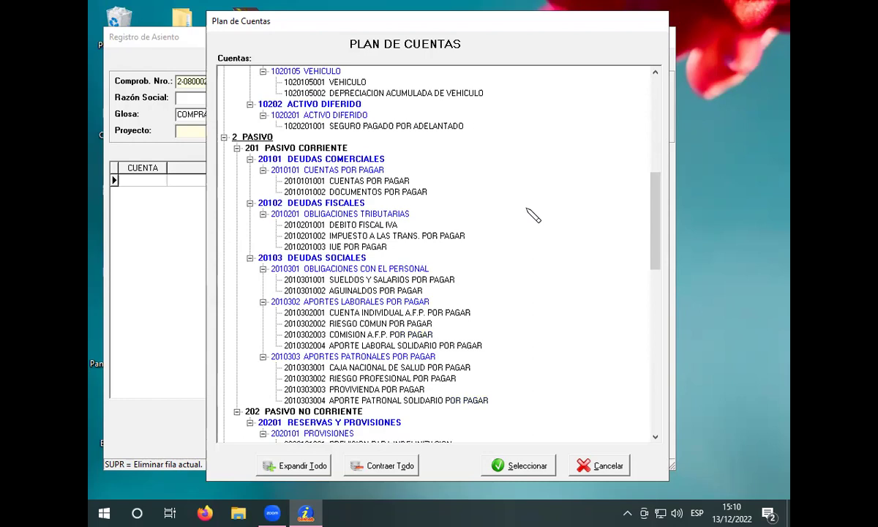
{"action": "scroll", "coordinate": [532, 213], "scroll_direction": "down", "scroll_amount": 1}
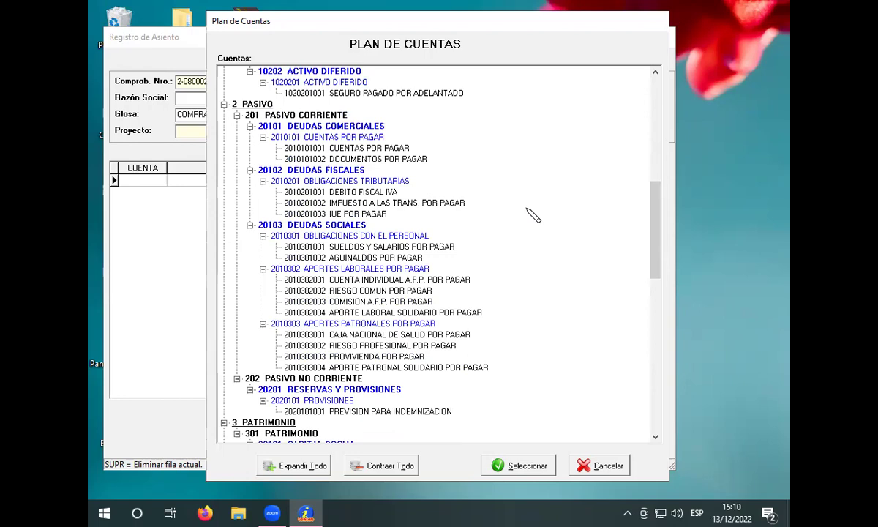
{"action": "scroll", "coordinate": [533, 214], "scroll_direction": "down", "scroll_amount": 4}
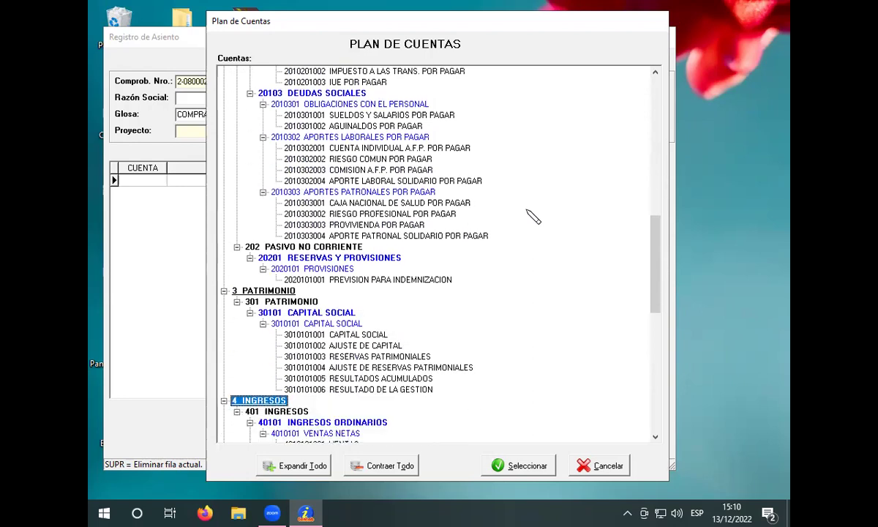
{"action": "scroll", "coordinate": [532, 214], "scroll_direction": "down", "scroll_amount": 4}
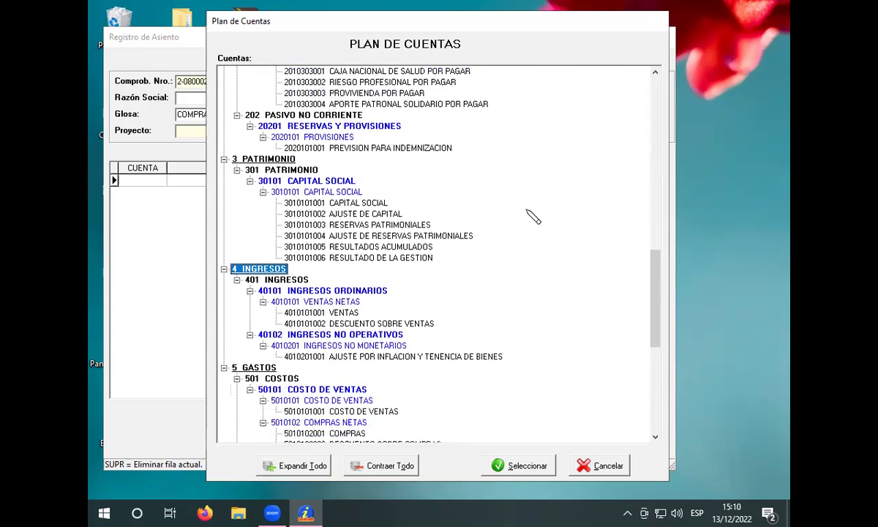
{"action": "scroll", "coordinate": [532, 214], "scroll_direction": "down", "scroll_amount": 6}
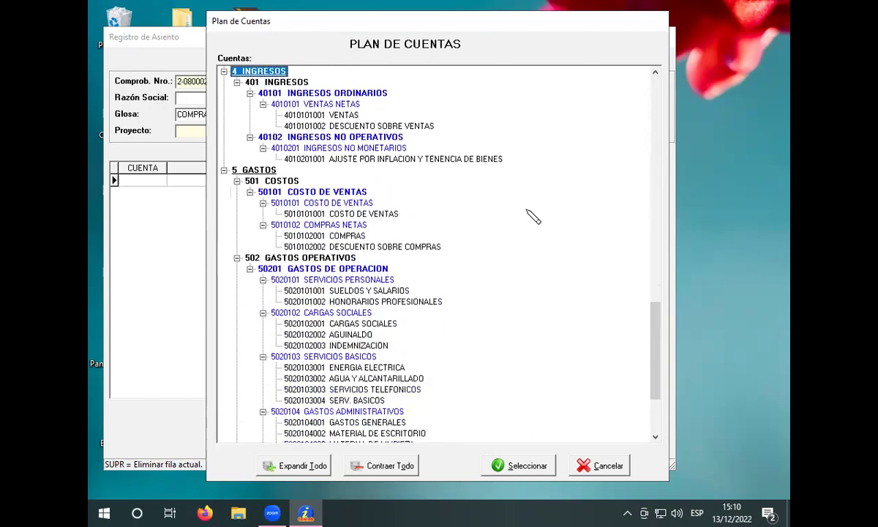
{"action": "scroll", "coordinate": [532, 217], "scroll_direction": "down", "scroll_amount": 1}
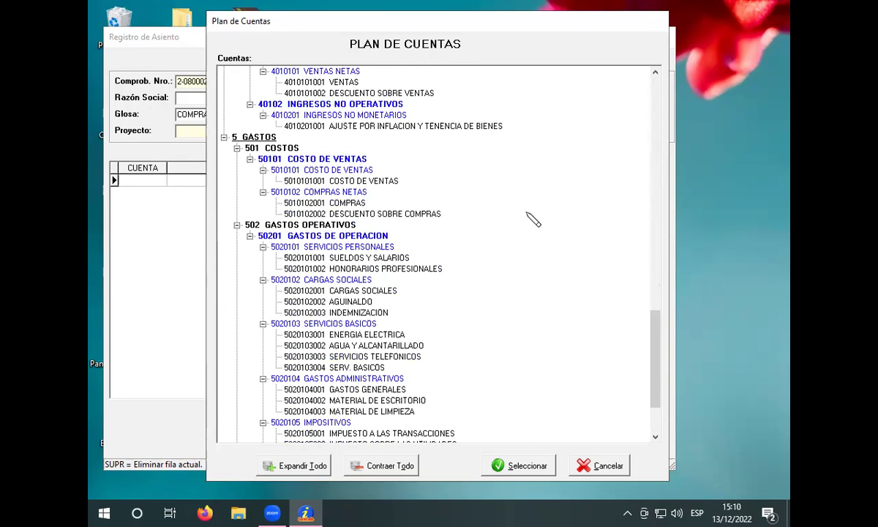
{"action": "scroll", "coordinate": [533, 219], "scroll_direction": "down", "scroll_amount": 2}
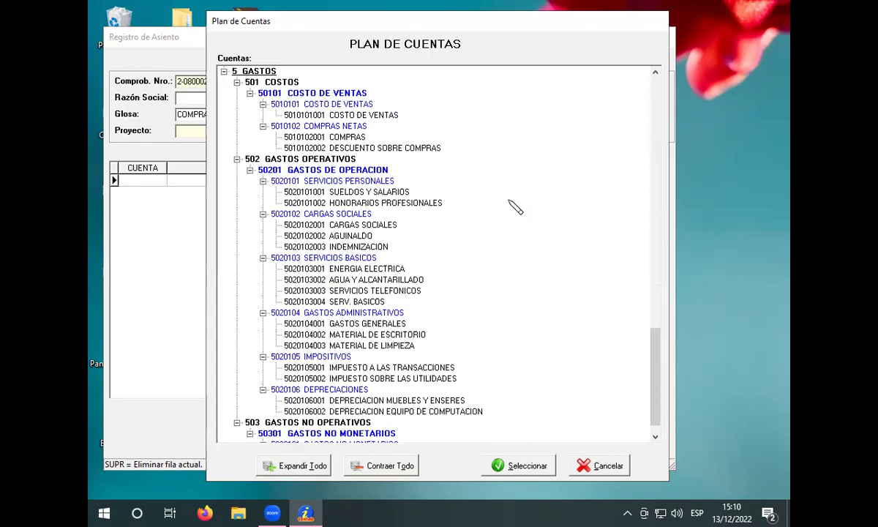
{"action": "scroll", "coordinate": [516, 208], "scroll_direction": "down", "scroll_amount": 1}
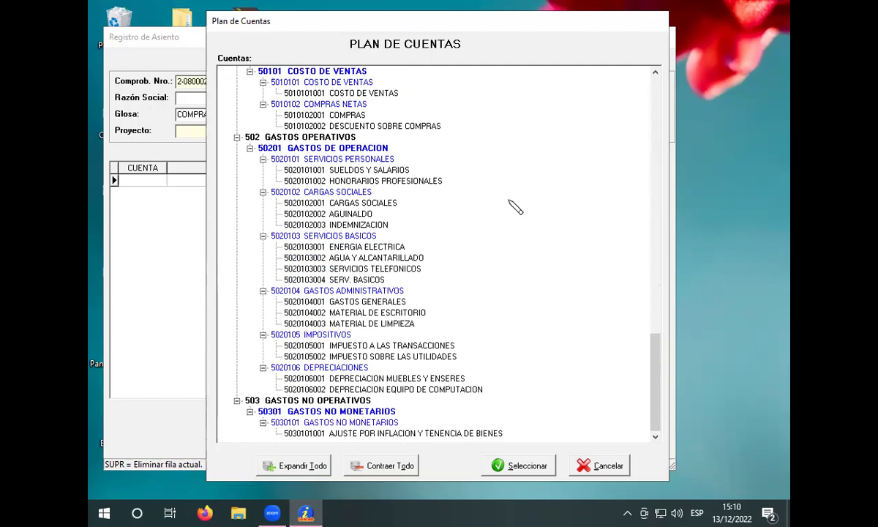
{"action": "scroll", "coordinate": [516, 207], "scroll_direction": "up", "scroll_amount": 5}
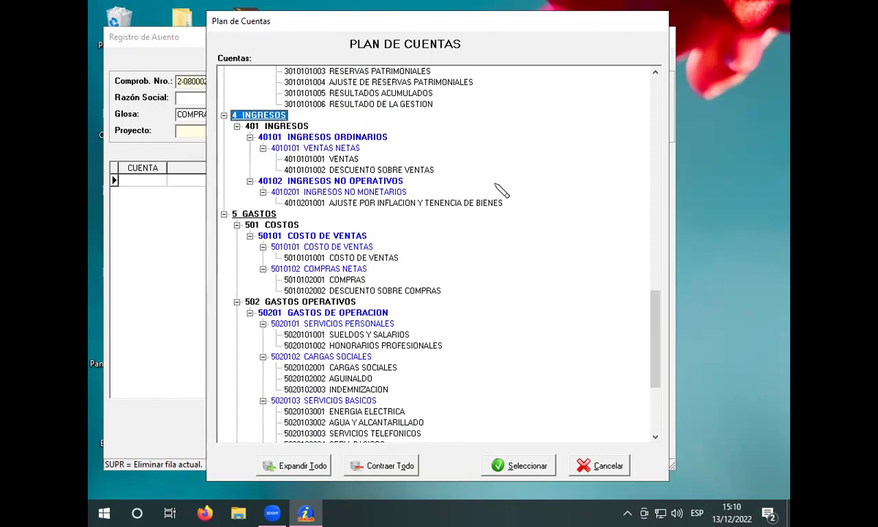
{"action": "scroll", "coordinate": [500, 190], "scroll_direction": "up", "scroll_amount": 1}
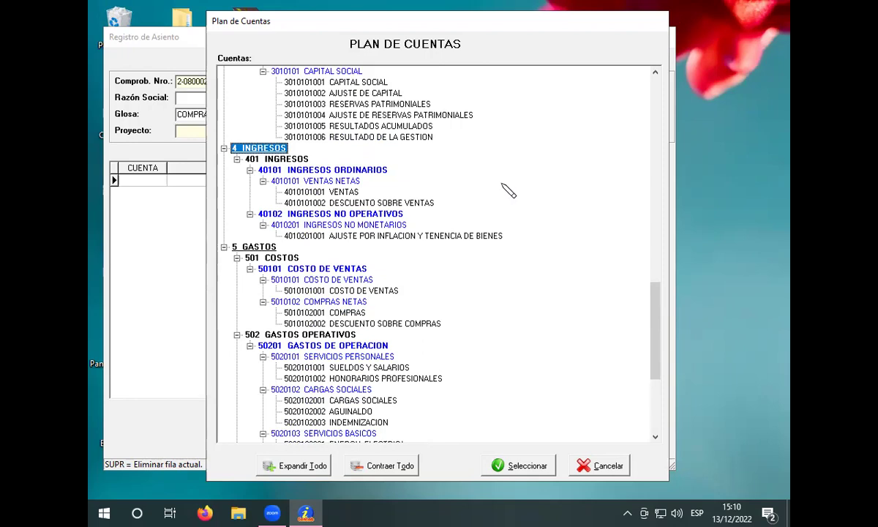
{"action": "scroll", "coordinate": [504, 190], "scroll_direction": "up", "scroll_amount": 4}
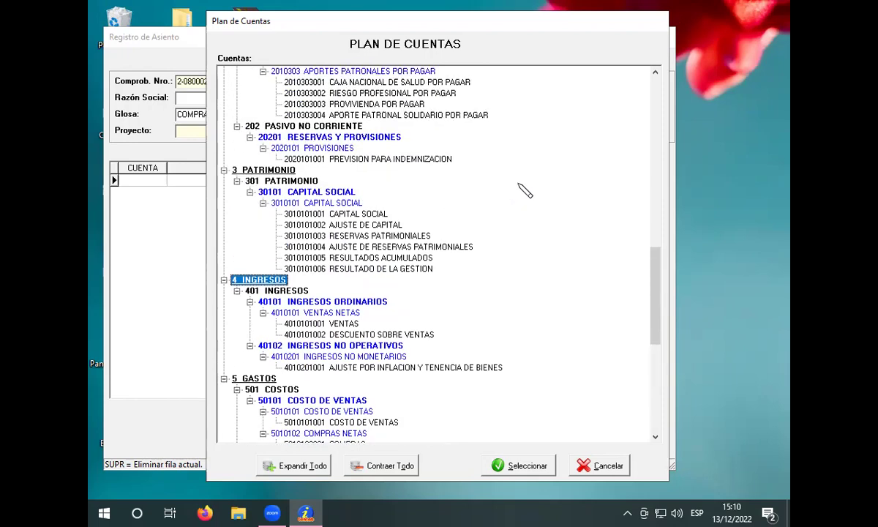
{"action": "scroll", "coordinate": [524, 190], "scroll_direction": "up", "scroll_amount": 7}
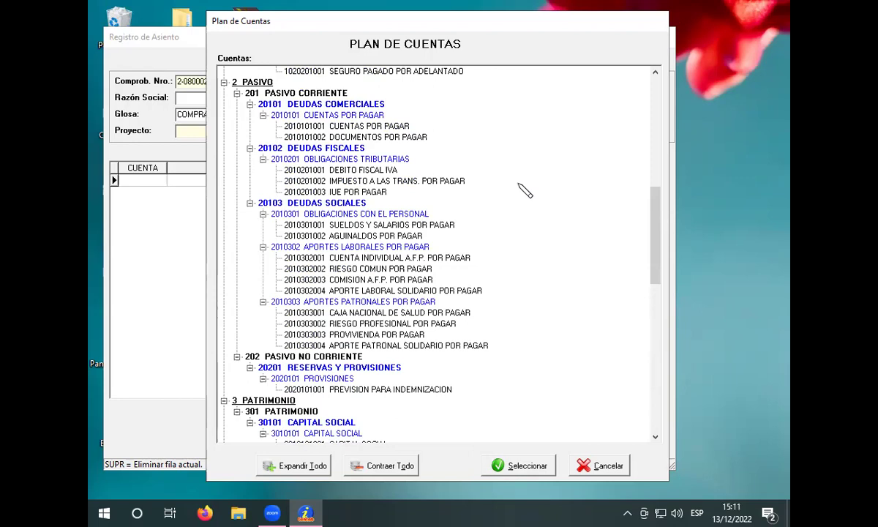
{"action": "scroll", "coordinate": [524, 191], "scroll_direction": "up", "scroll_amount": 1}
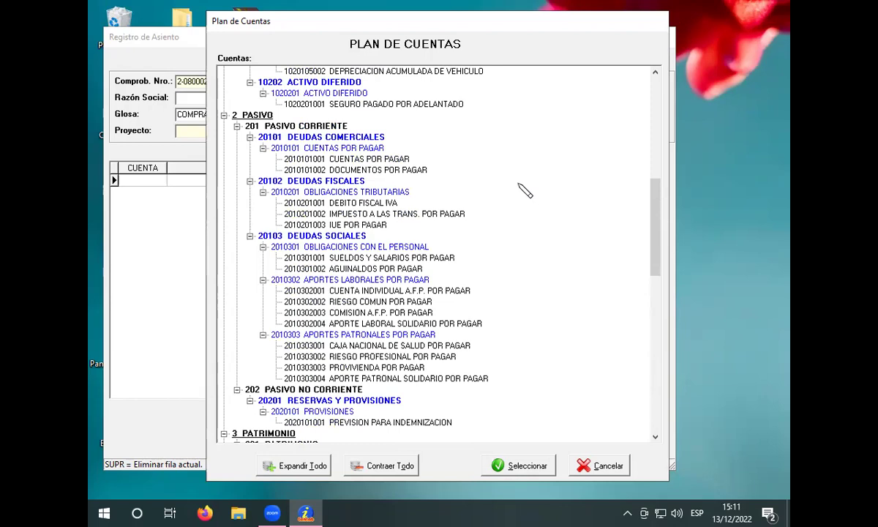
{"action": "scroll", "coordinate": [524, 190], "scroll_direction": "up", "scroll_amount": 2}
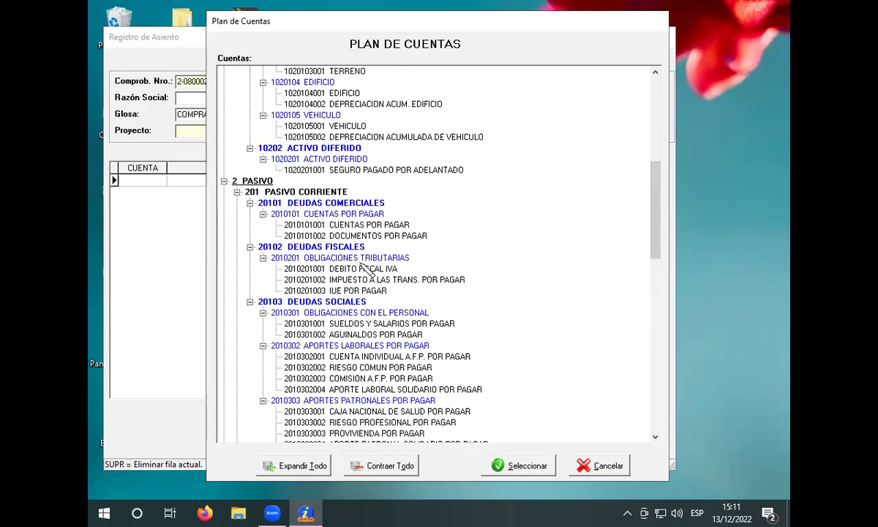
{"action": "scroll", "coordinate": [364, 292], "scroll_direction": "up", "scroll_amount": 1}
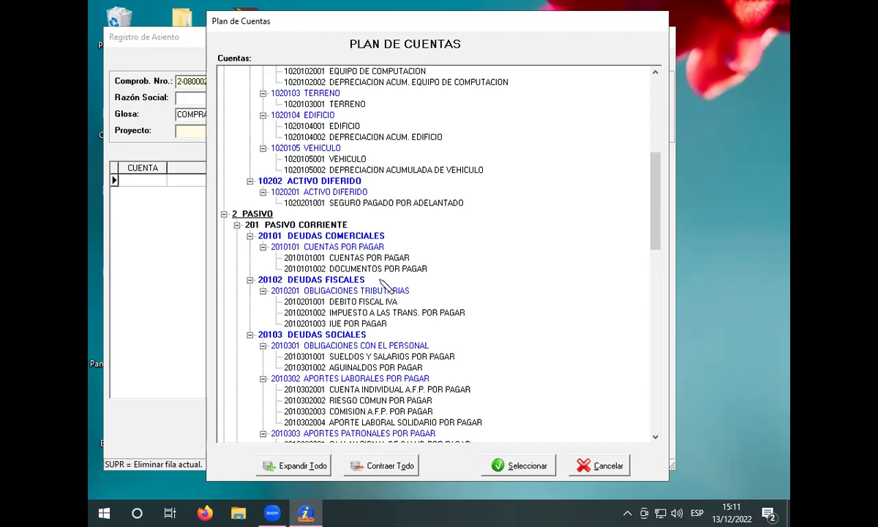
{"action": "scroll", "coordinate": [369, 269], "scroll_direction": "up", "scroll_amount": 3}
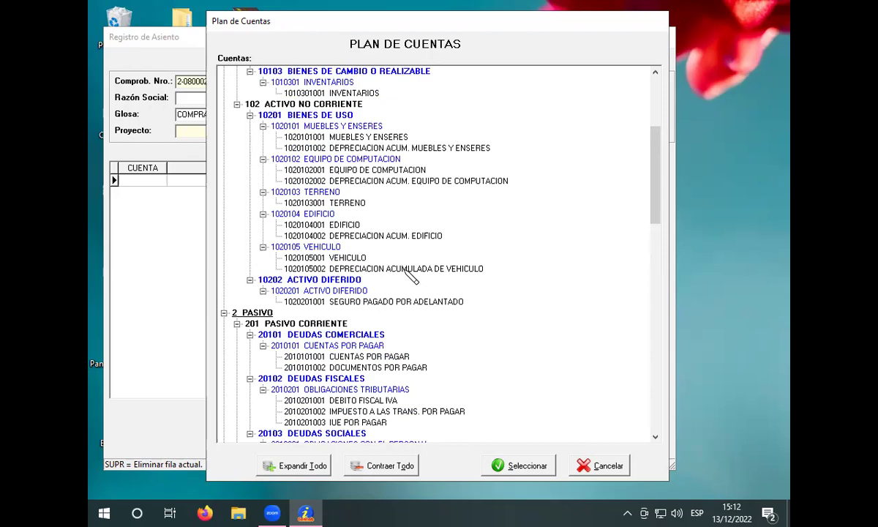
{"action": "scroll", "coordinate": [412, 275], "scroll_direction": "down", "scroll_amount": 2}
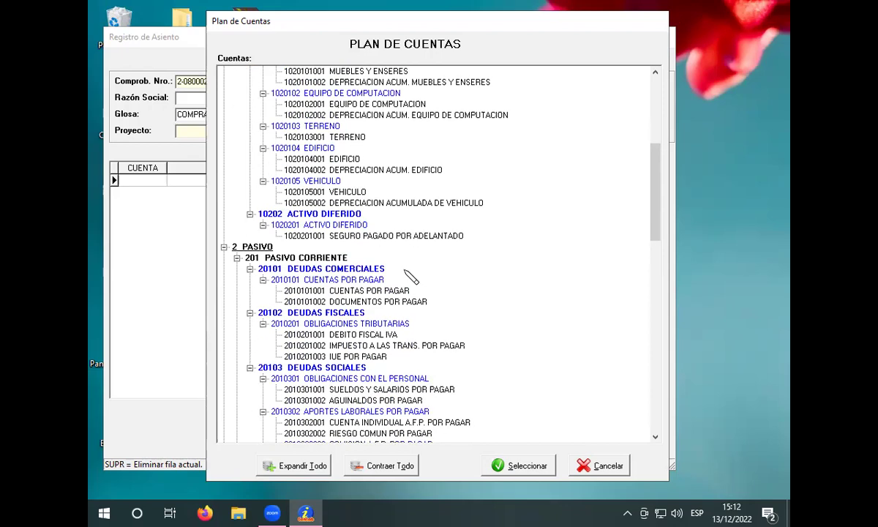
{"action": "scroll", "coordinate": [412, 276], "scroll_direction": "down", "scroll_amount": 2}
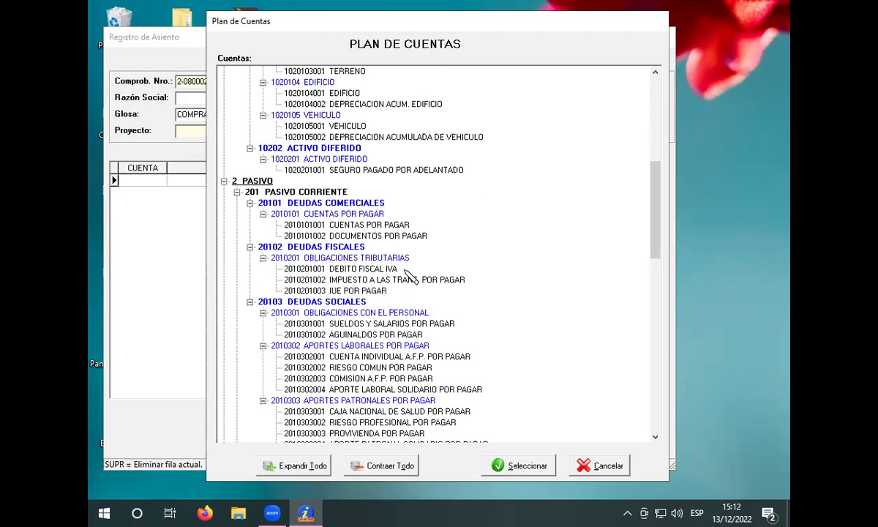
{"action": "scroll", "coordinate": [412, 276], "scroll_direction": "down", "scroll_amount": 2}
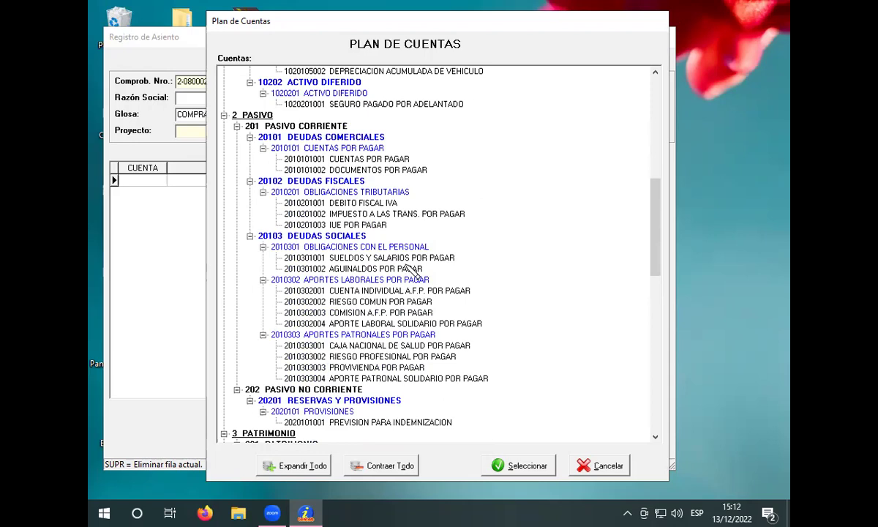
{"action": "scroll", "coordinate": [412, 270], "scroll_direction": "down", "scroll_amount": 1}
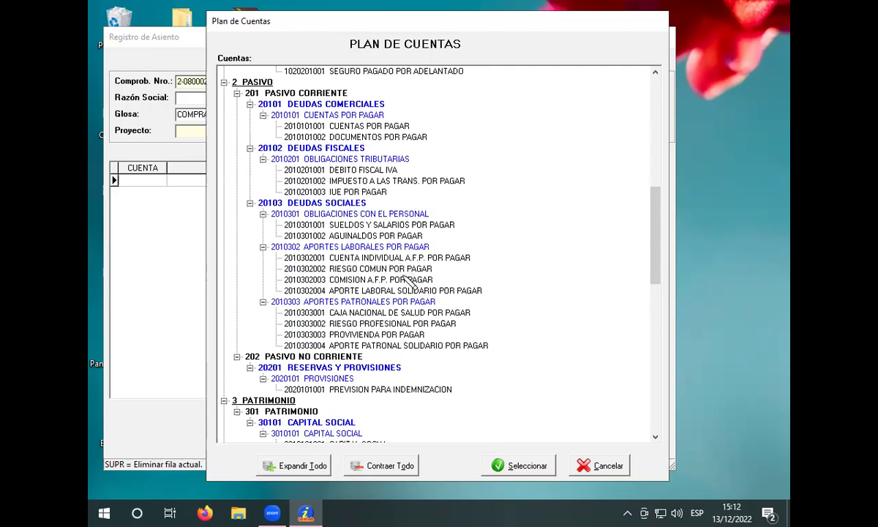
{"action": "scroll", "coordinate": [407, 272], "scroll_direction": "down", "scroll_amount": 1}
{"action": "scroll", "coordinate": [436, 296], "scroll_direction": "down", "scroll_amount": 1}
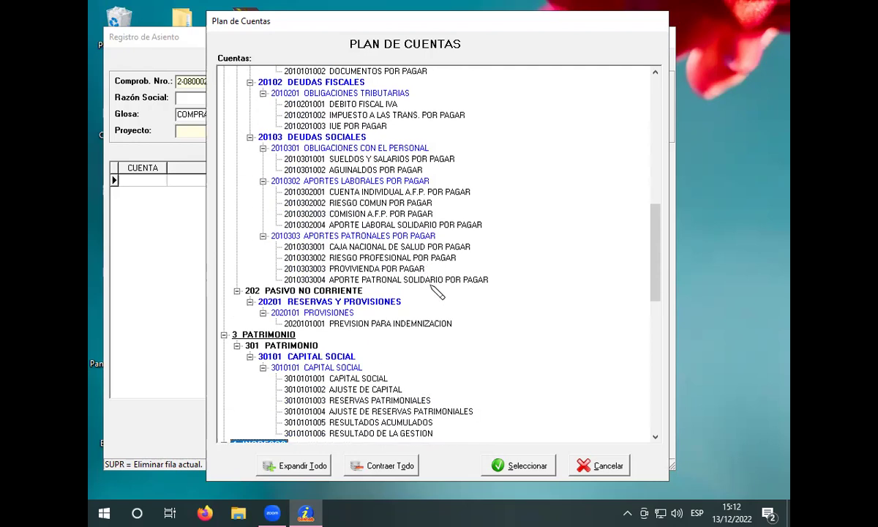
{"action": "scroll", "coordinate": [436, 291], "scroll_direction": "down", "scroll_amount": 2}
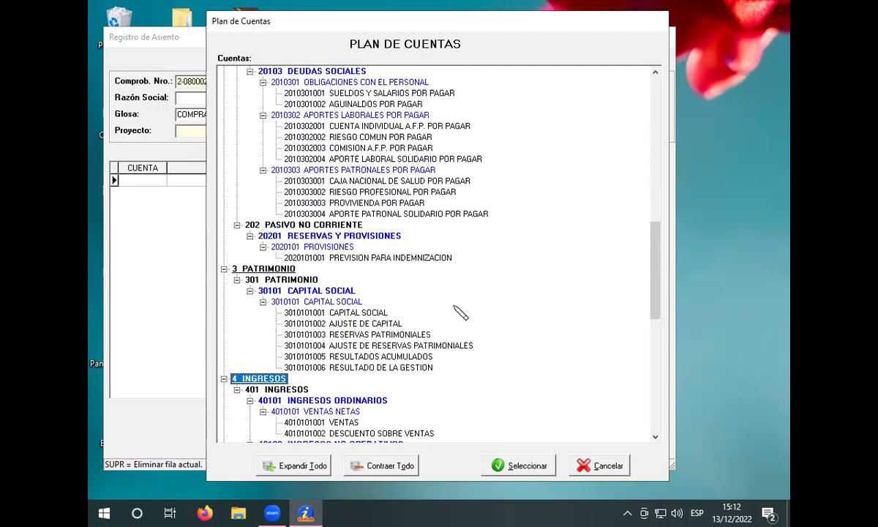
{"action": "scroll", "coordinate": [462, 313], "scroll_direction": "down", "scroll_amount": 1}
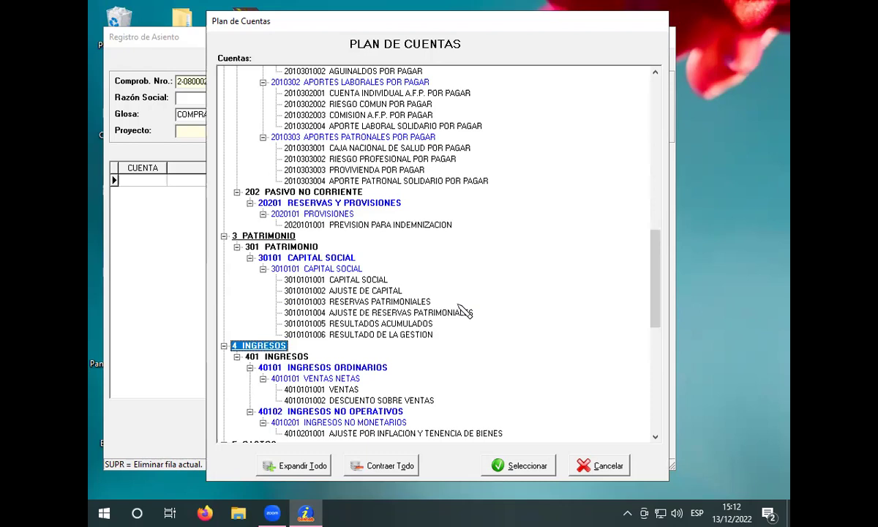
{"action": "scroll", "coordinate": [450, 283], "scroll_direction": "down", "scroll_amount": 5}
{"action": "scroll", "coordinate": [453, 289], "scroll_direction": "down", "scroll_amount": 1}
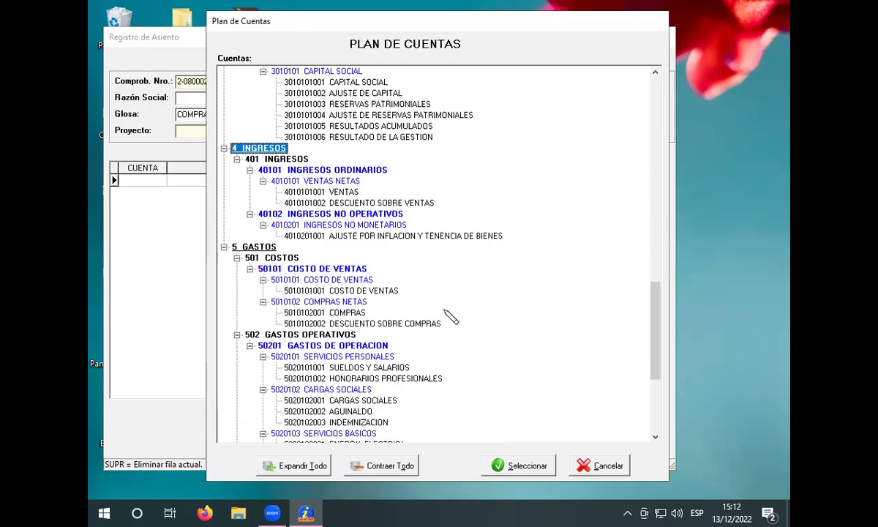
{"action": "scroll", "coordinate": [493, 322], "scroll_direction": "down", "scroll_amount": 2}
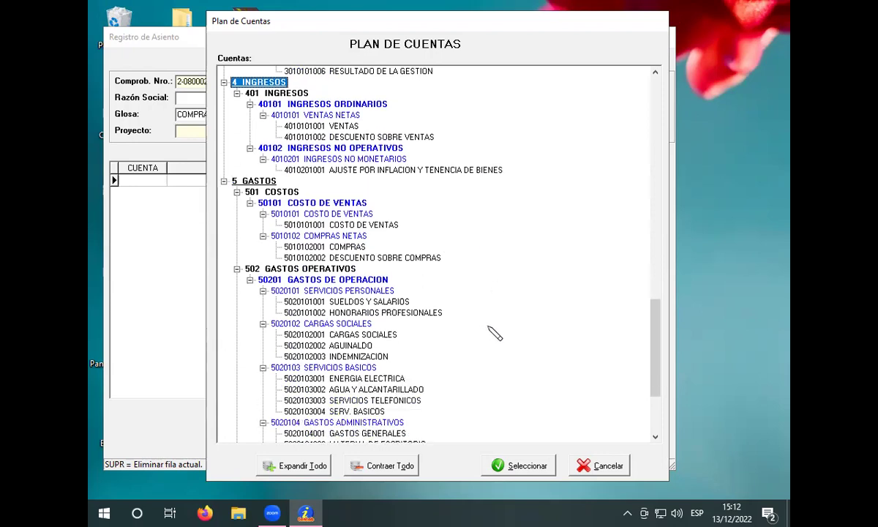
{"action": "scroll", "coordinate": [495, 333], "scroll_direction": "down", "scroll_amount": 1}
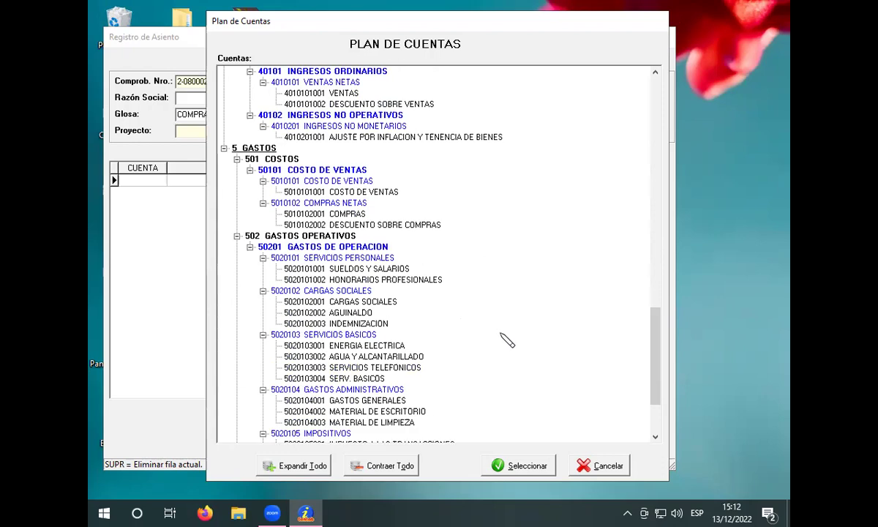
{"action": "left_click", "coordinate": [403, 390]}
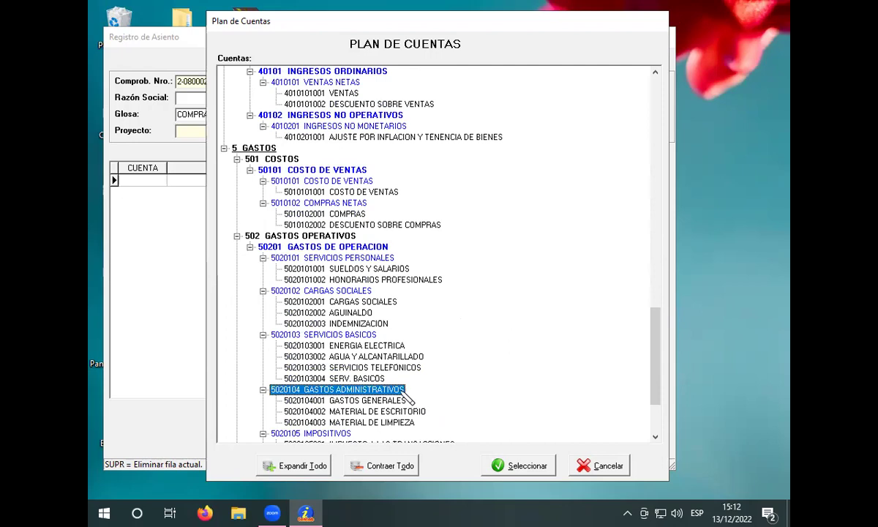
{"action": "double_click", "coordinate": [406, 390]}
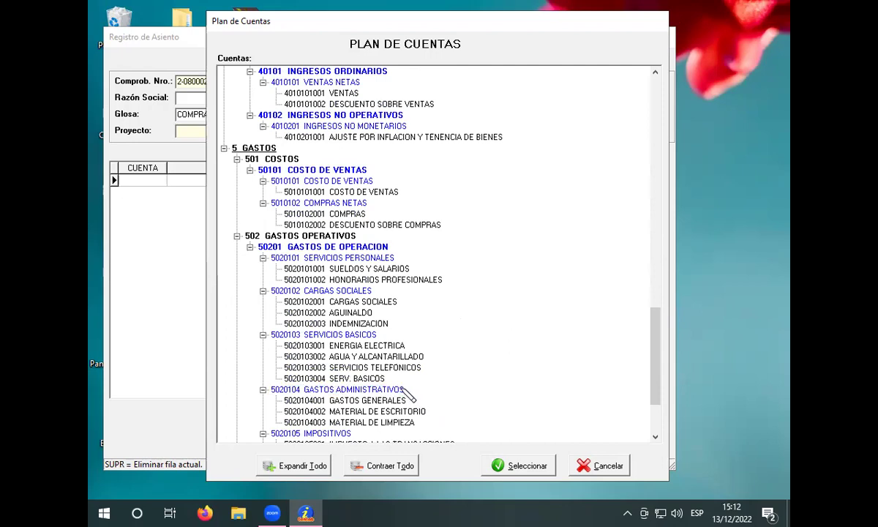
{"action": "left_click", "coordinate": [408, 394]}
{"action": "right_click", "coordinate": [393, 397]}
{"action": "left_click", "coordinate": [422, 402]}
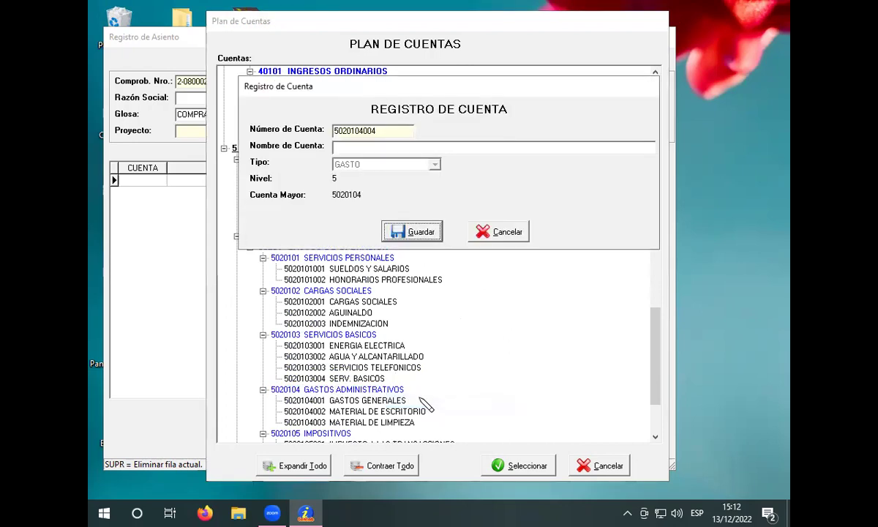
{"action": "left_click", "coordinate": [366, 147]}
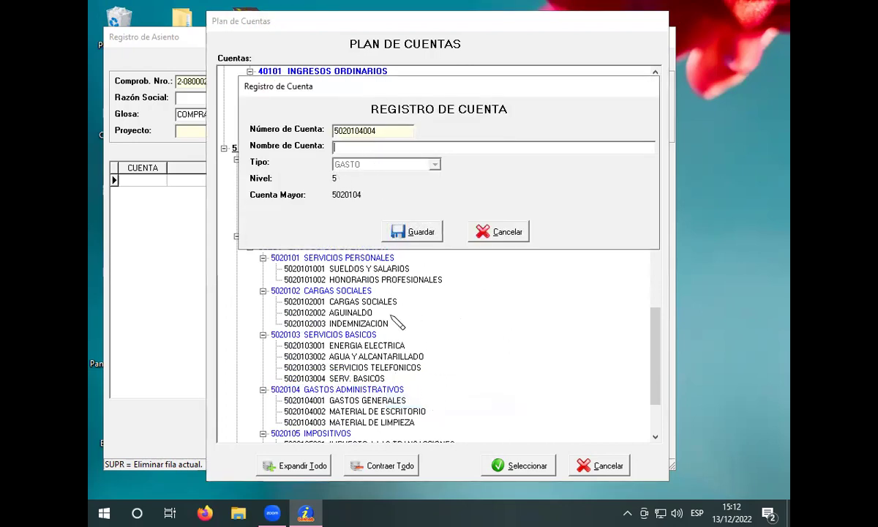
{"action": "type", "text": "COMISIONES "}
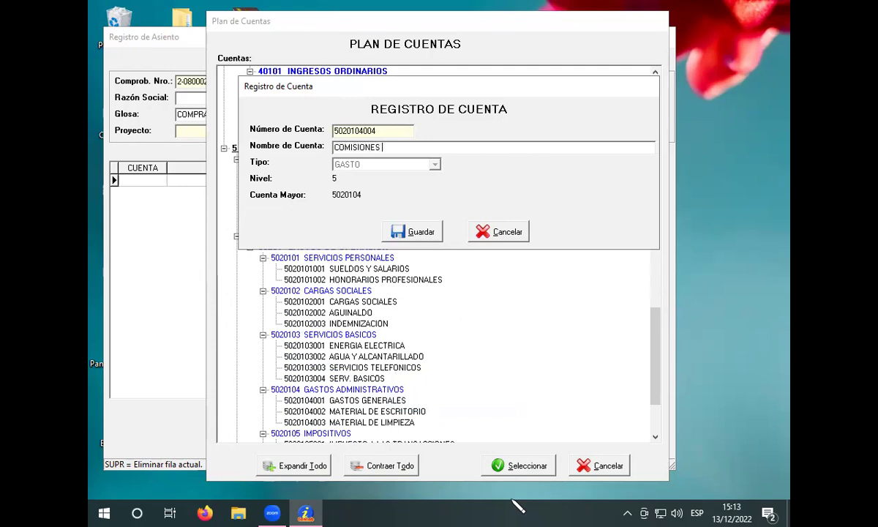
{"action": "type", "text": "BANCARIAS"}
{"action": "key", "text": "Return"}
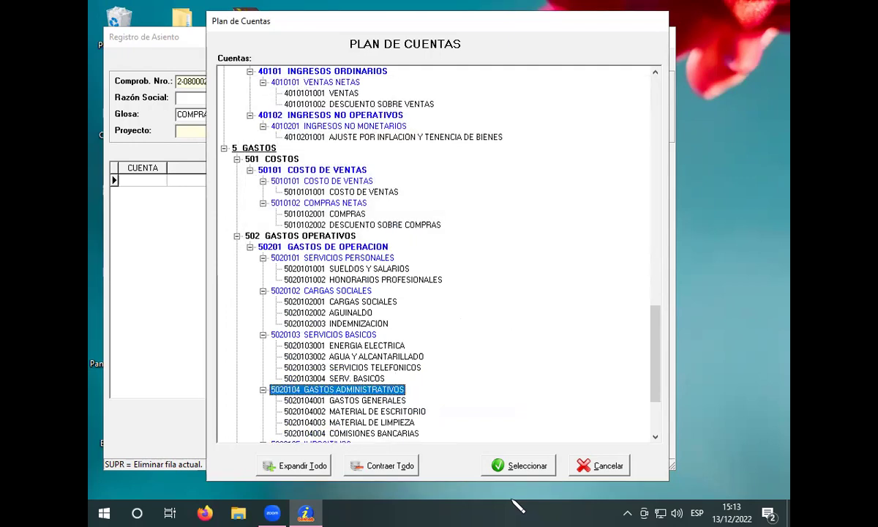
Step: Put COMISIONES BANCARIAS on the first row with a 609 Bs. debit
{"action": "left_click", "coordinate": [400, 435]}
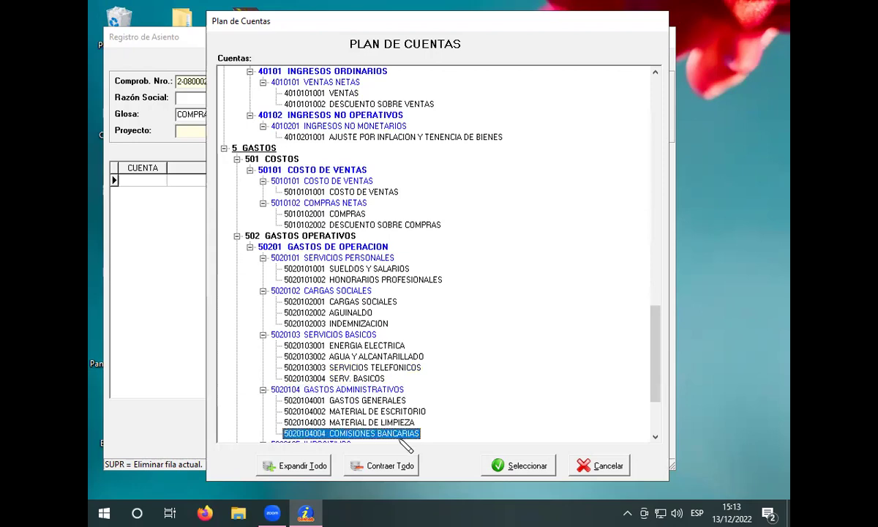
{"action": "left_click", "coordinate": [502, 465]}
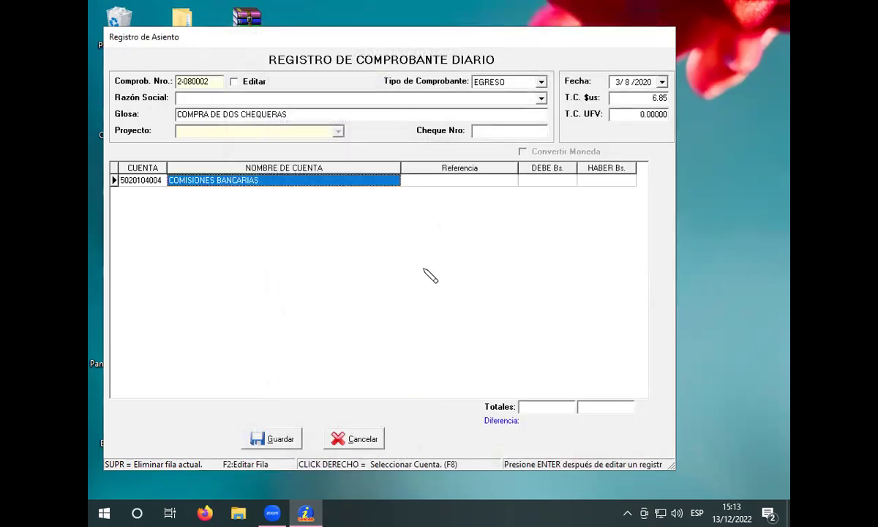
{"action": "left_click", "coordinate": [537, 179]}
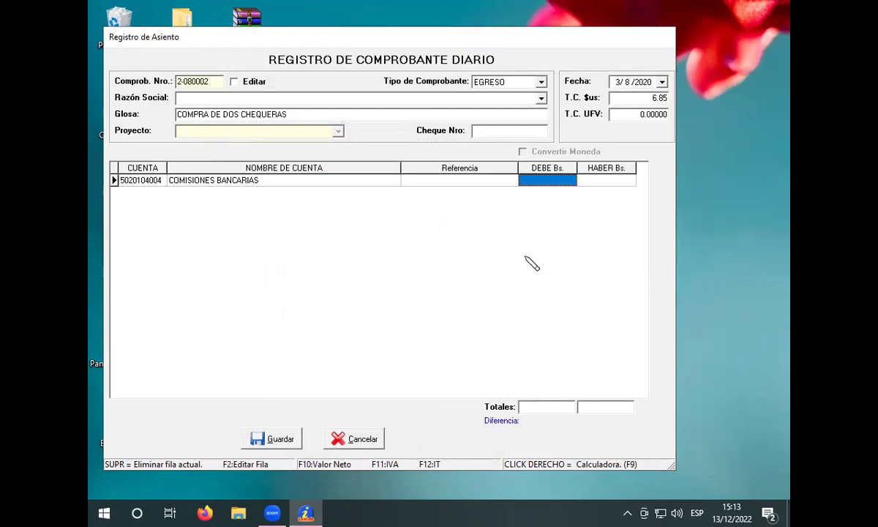
{"action": "type", "text": "609"}
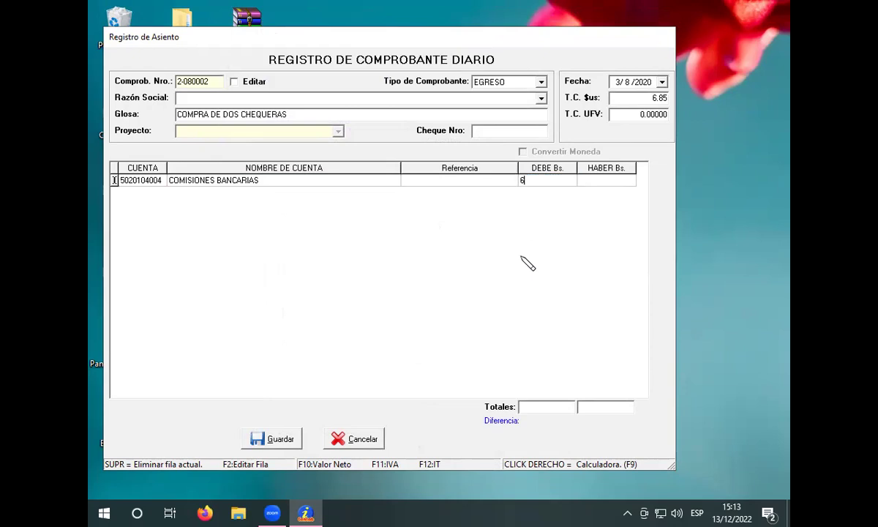
{"action": "key", "text": "Return"}
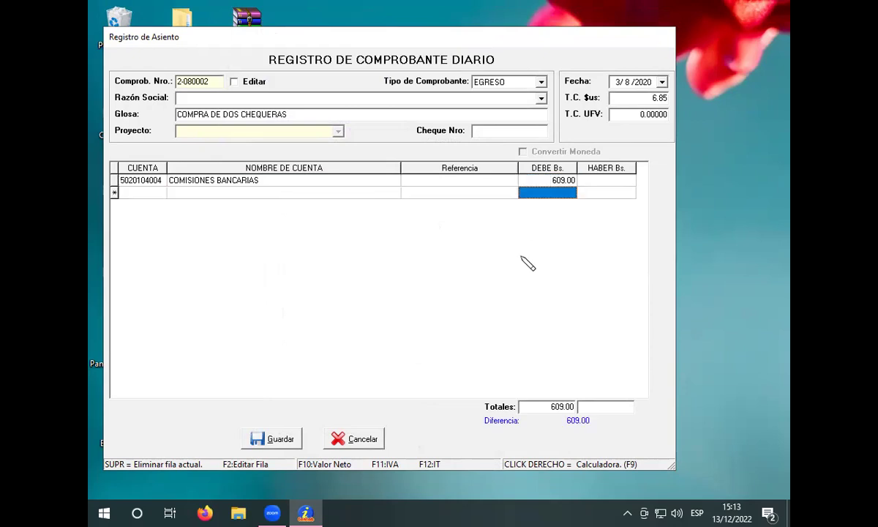
Step: Add a CREDITO FISCAL IVA row debiting 91 Bs
{"action": "key", "text": "Return"}
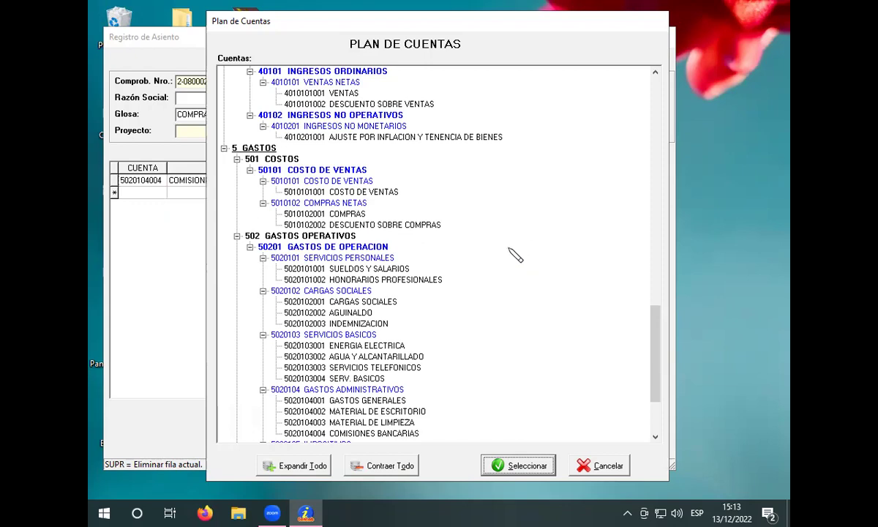
{"action": "left_click", "coordinate": [519, 254]}
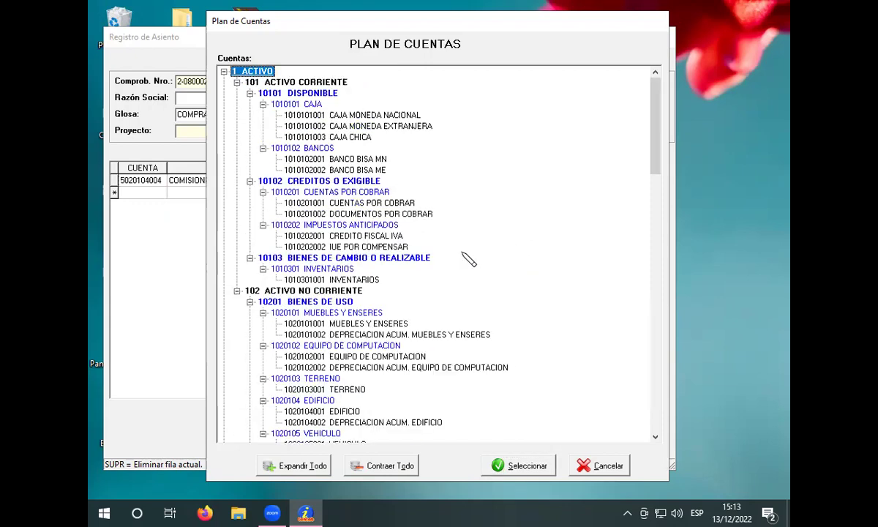
{"action": "left_click", "coordinate": [358, 235]}
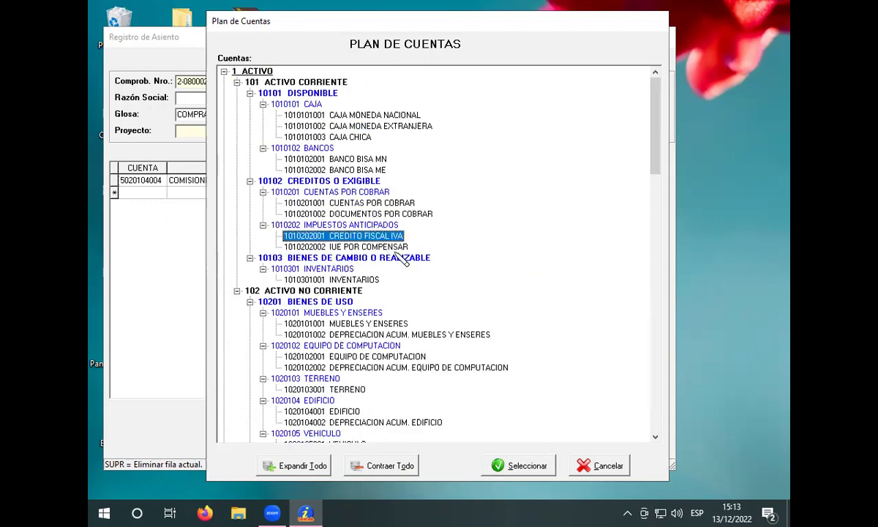
{"action": "left_click", "coordinate": [497, 464]}
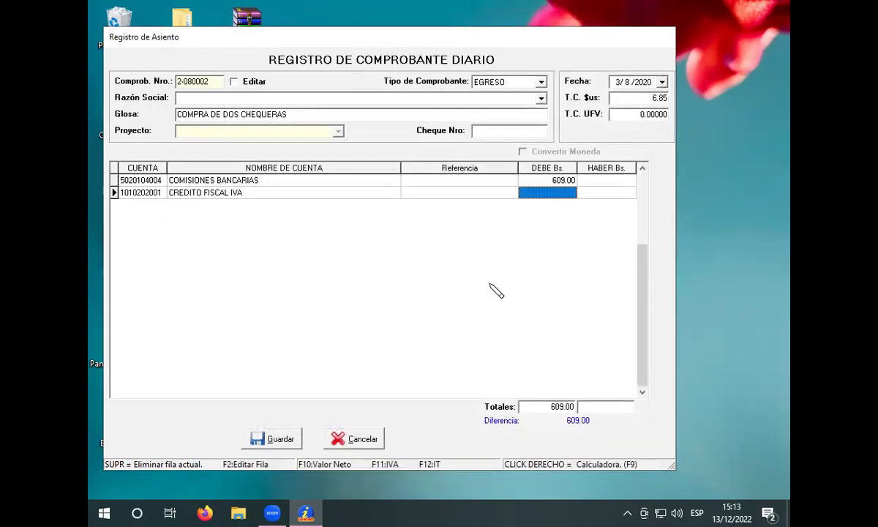
{"action": "type", "text": "91"}
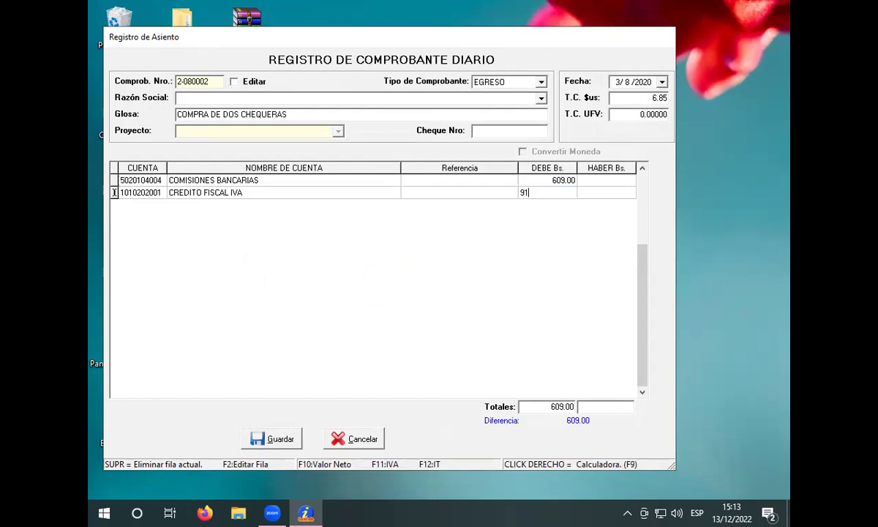
{"action": "key", "text": "Return"}
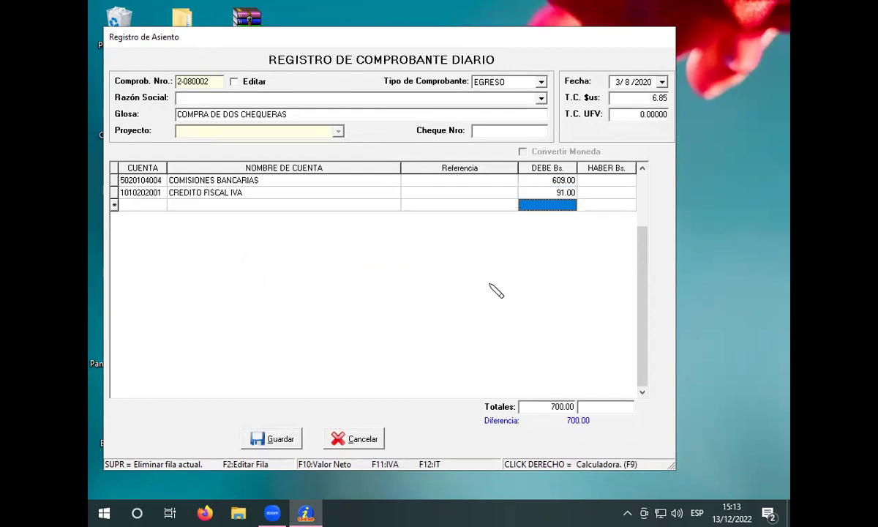
Step: Add a BANCO BISA MN row crediting 700 Bs. and save the balanced voucher
{"action": "key", "text": "Return"}
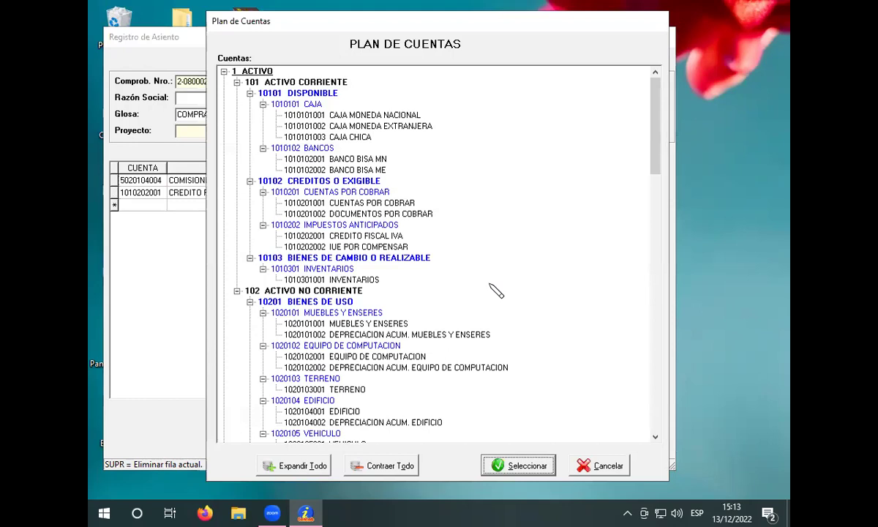
{"action": "left_click", "coordinate": [350, 158]}
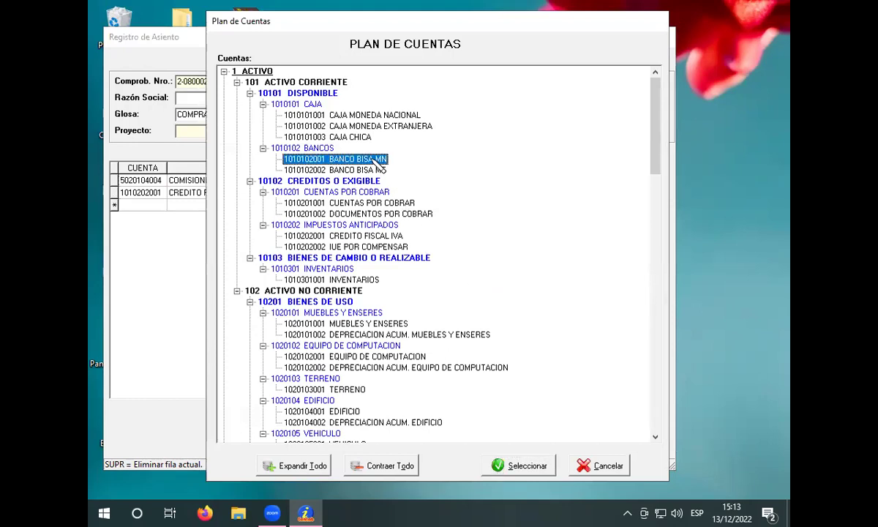
{"action": "left_click", "coordinate": [497, 465]}
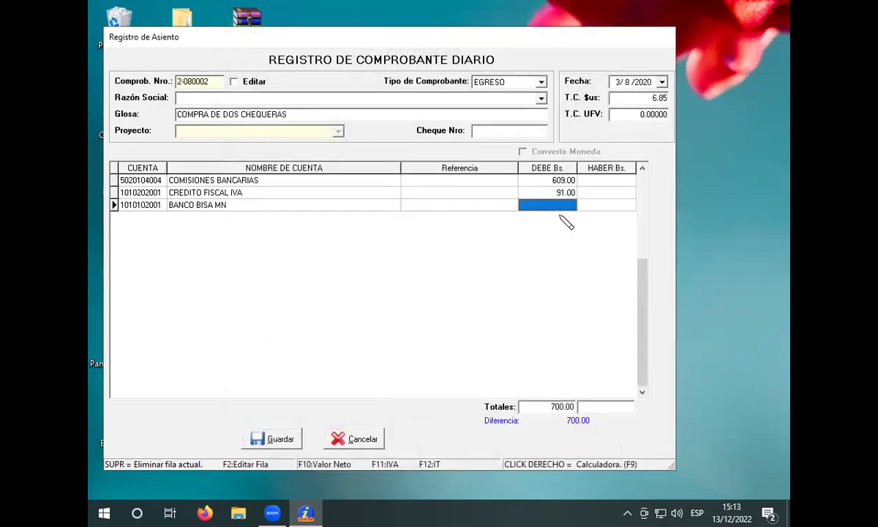
{"action": "left_click", "coordinate": [595, 205]}
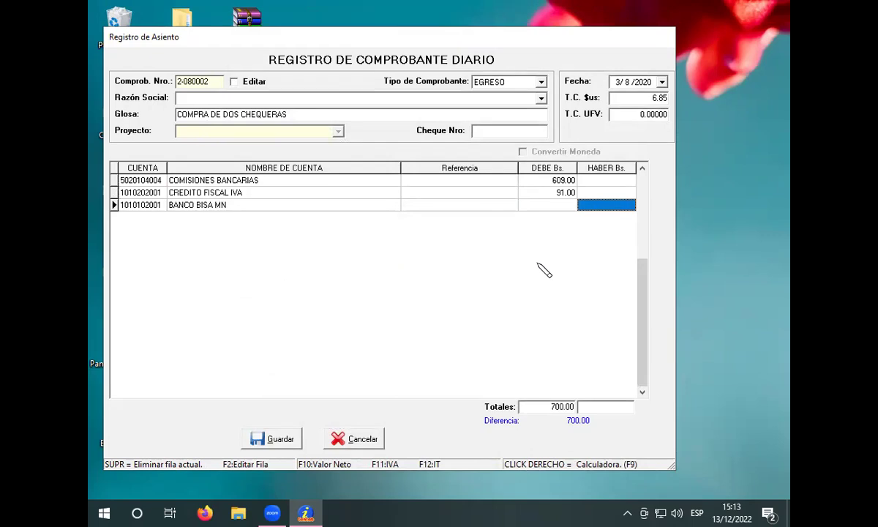
{"action": "type", "text": "700"}
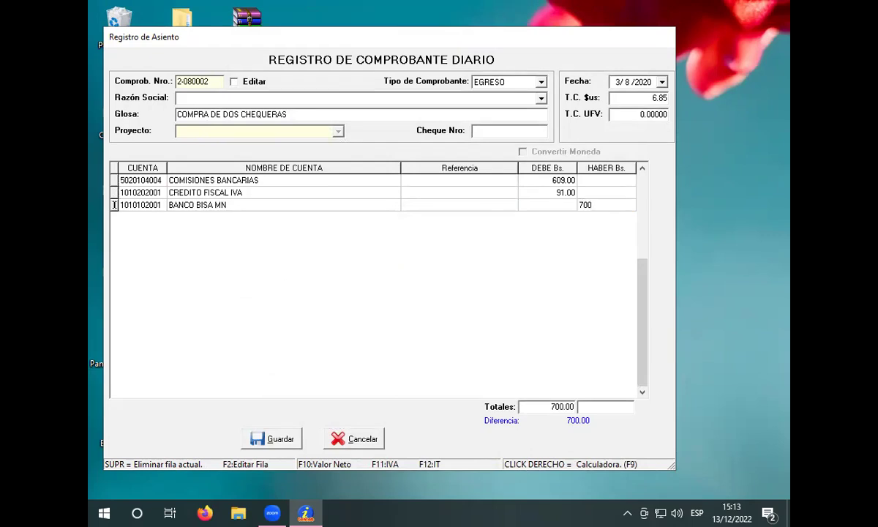
{"action": "key", "text": "Return"}
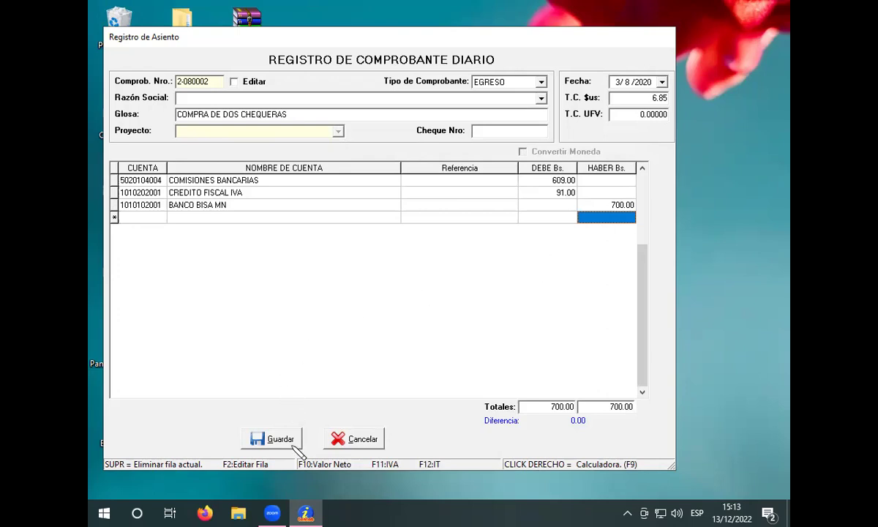
{"action": "left_click", "coordinate": [271, 437]}
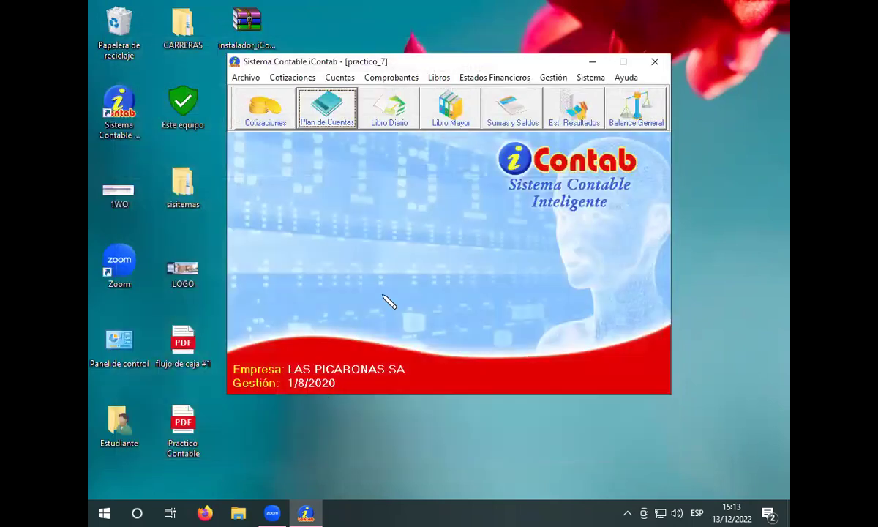
Step: Start a new voucher dated 4/8/2020 with a 6.85 dollar exchange rate
{"action": "left_click", "coordinate": [388, 79]}
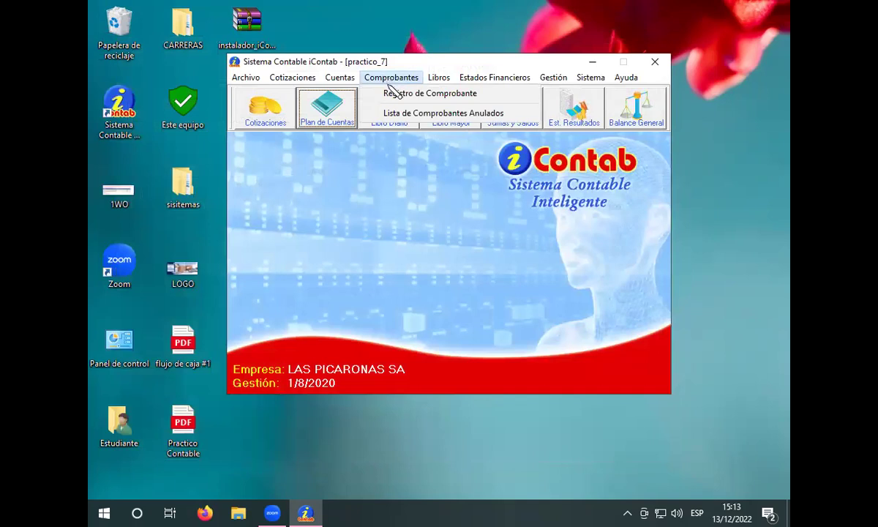
{"action": "left_click", "coordinate": [392, 92]}
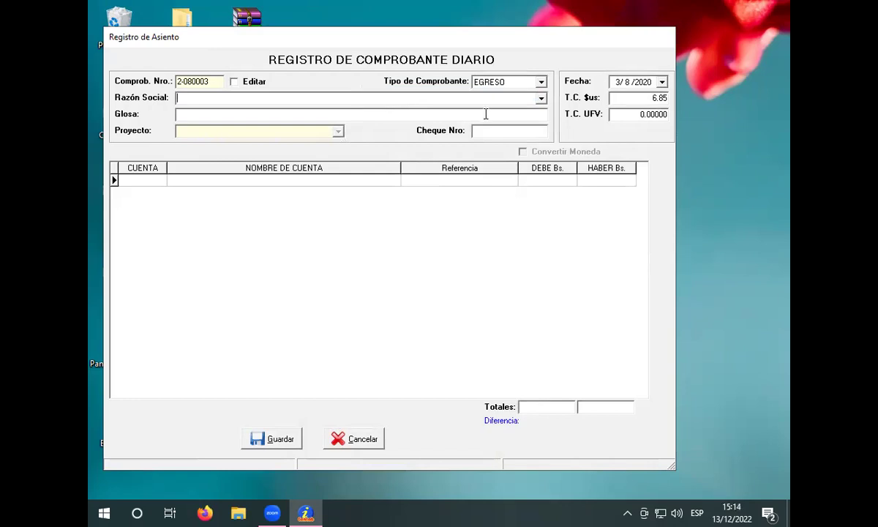
{"action": "left_click", "coordinate": [618, 82]}
{"action": "left_click", "coordinate": [623, 97]}
{"action": "key", "text": "BackSpace"}
{"action": "key", "text": "BackSpace"}
{"action": "key", "text": "BackSpace"}
{"action": "key", "text": "BackSpace"}
{"action": "type", "text": "6.85"}
{"action": "left_click", "coordinate": [420, 97]}
Step: Enter Razón Social 'COMERCIAL SONY' and Glosa 'COMPRA DE 15 TELEVISORES'
{"action": "type", "text": "COMERCIAL SONY"}
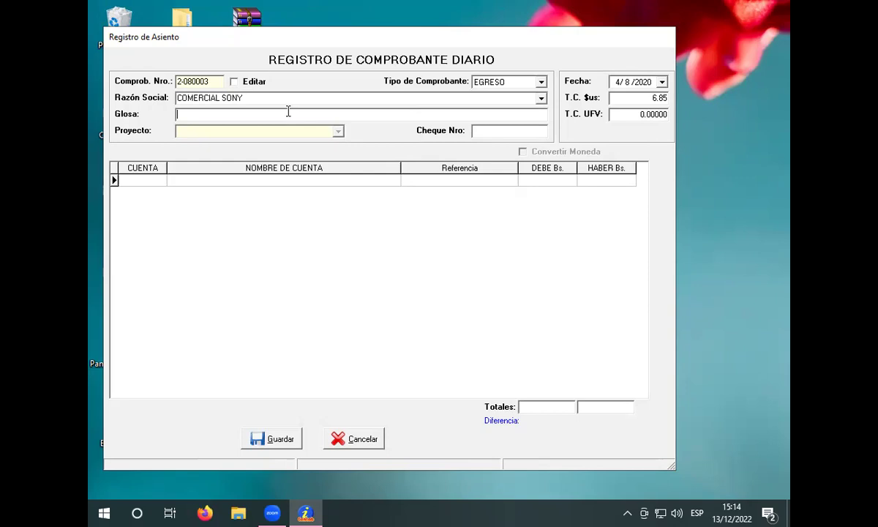
{"action": "type", "text": "COMPRA DE 15 TELEVISORES"}
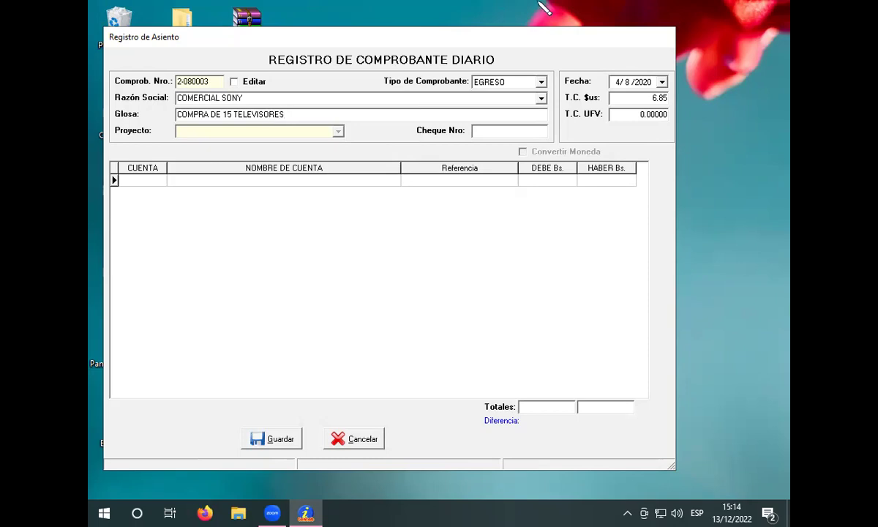
{"action": "left_click", "coordinate": [359, 183]}
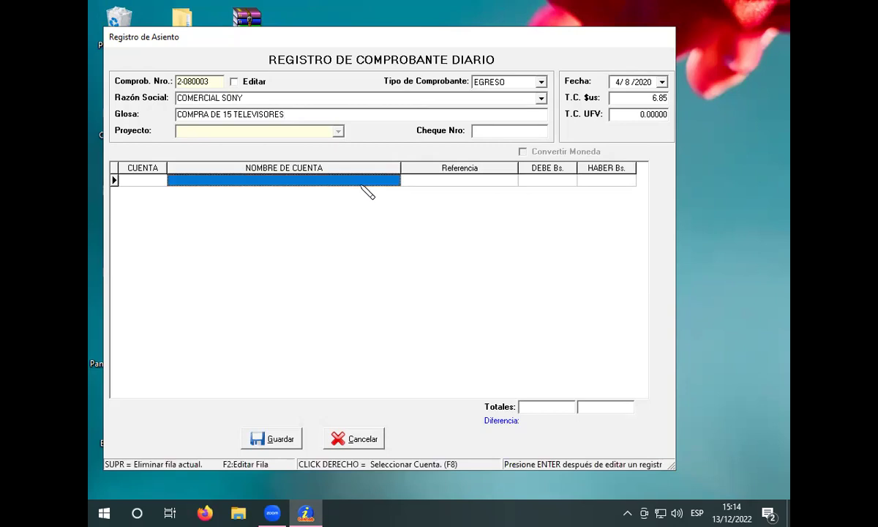
{"action": "right_click", "coordinate": [359, 185]}
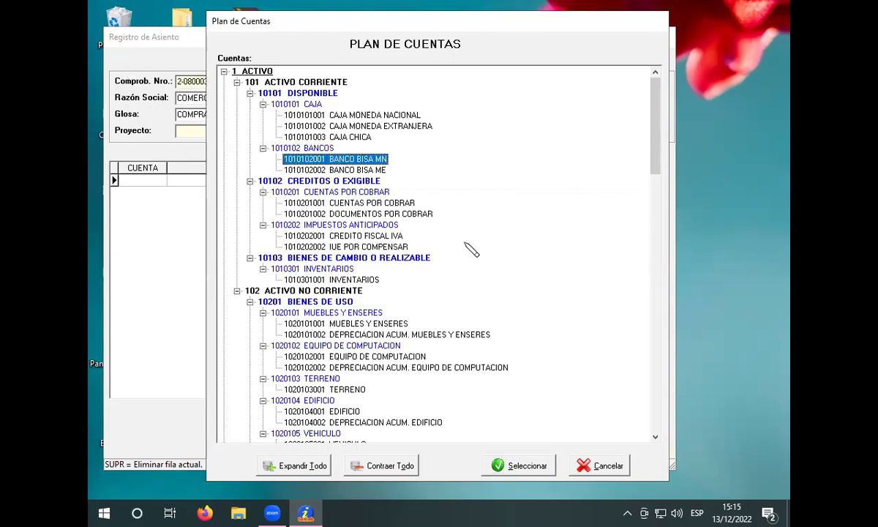
{"action": "key", "text": "4"}
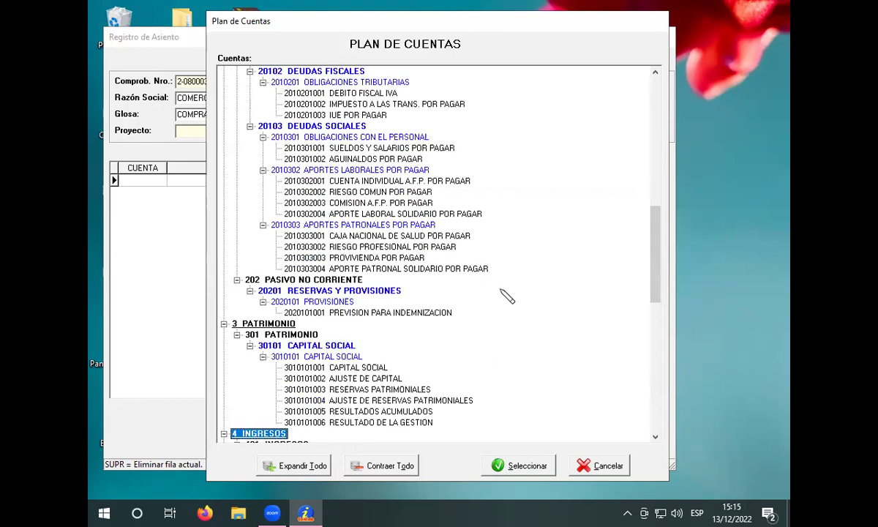
{"action": "scroll", "coordinate": [505, 294], "scroll_direction": "down", "scroll_amount": 5}
{"action": "scroll", "coordinate": [511, 299], "scroll_direction": "down", "scroll_amount": 5}
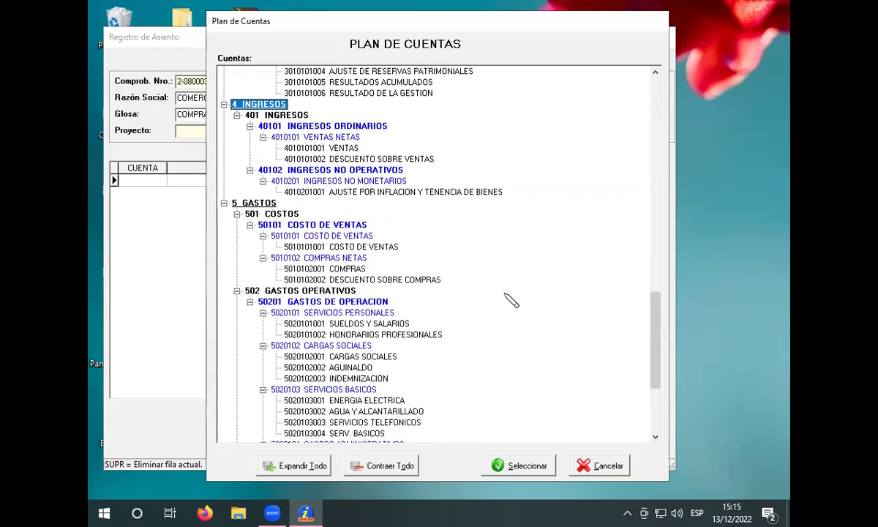
{"action": "scroll", "coordinate": [511, 299], "scroll_direction": "up", "scroll_amount": 6}
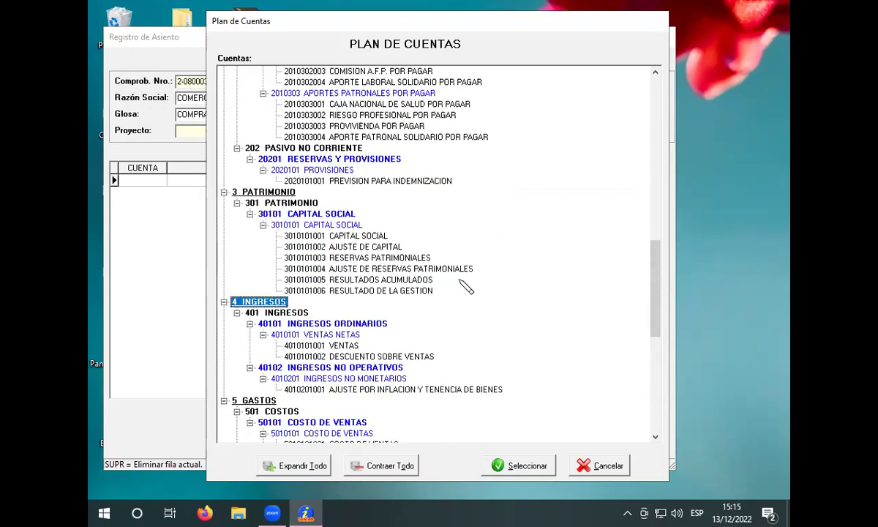
{"action": "scroll", "coordinate": [479, 286], "scroll_direction": "down", "scroll_amount": 5}
{"action": "scroll", "coordinate": [490, 283], "scroll_direction": "down", "scroll_amount": 1}
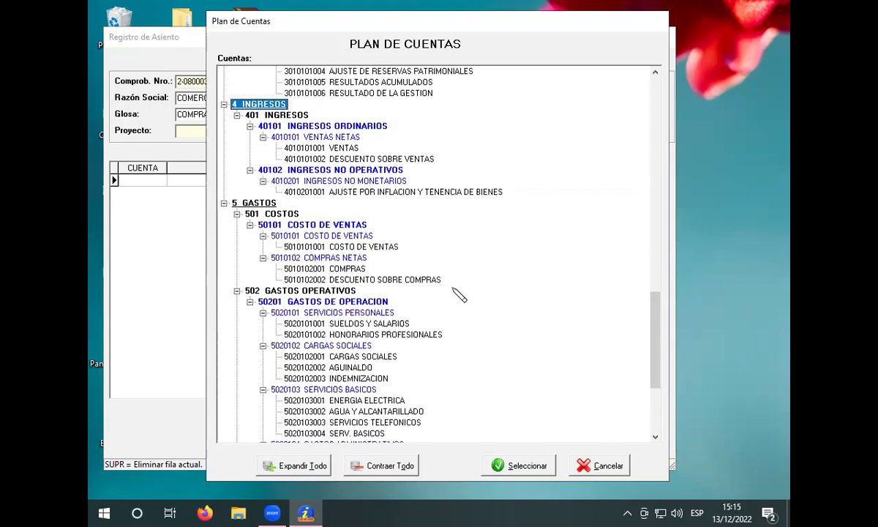
{"action": "left_click", "coordinate": [344, 269]}
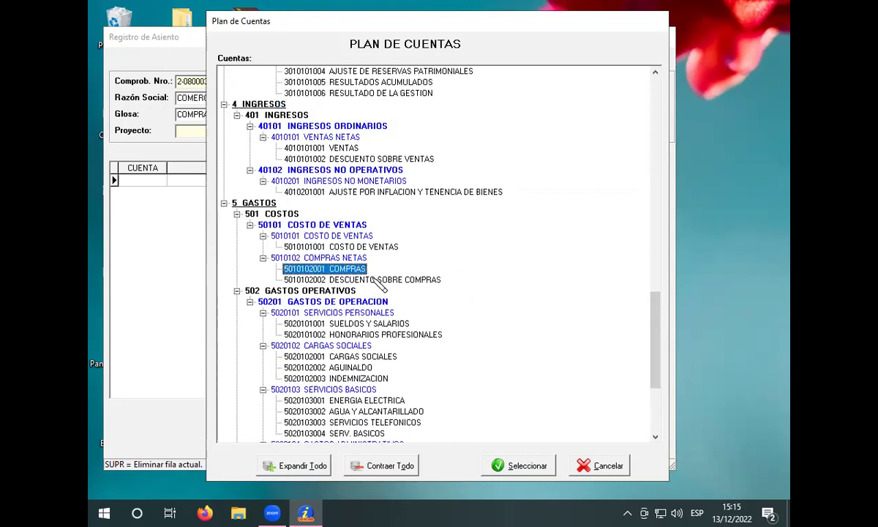
{"action": "left_click", "coordinate": [521, 465]}
{"action": "left_click", "coordinate": [548, 180]}
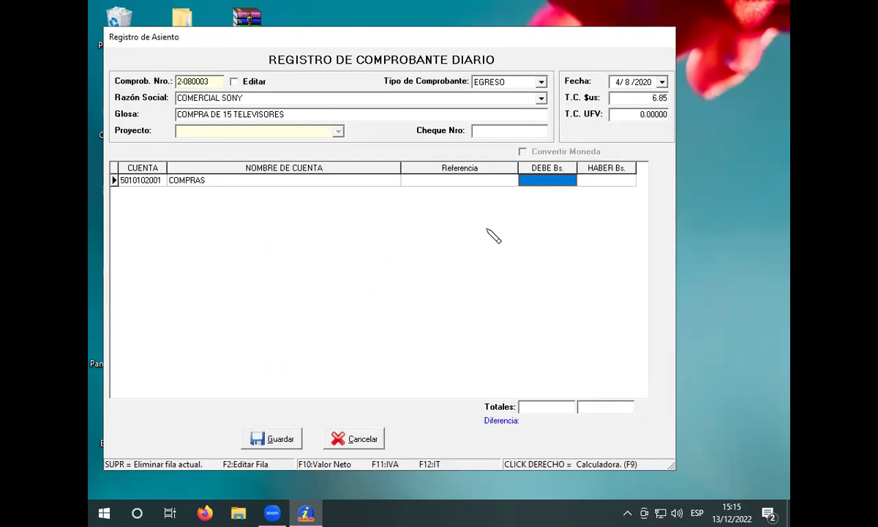
{"action": "type", "text": "19"}
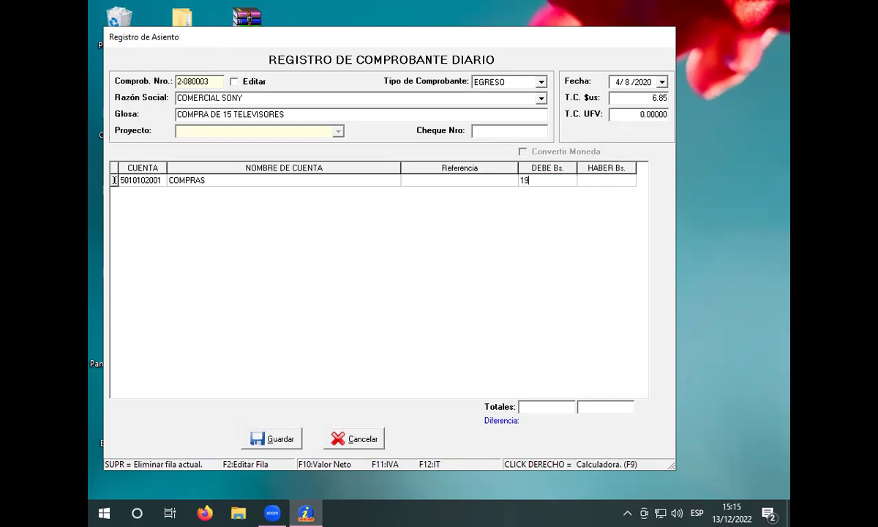
{"action": "type", "text": "575"}
{"action": "key", "text": "Return"}
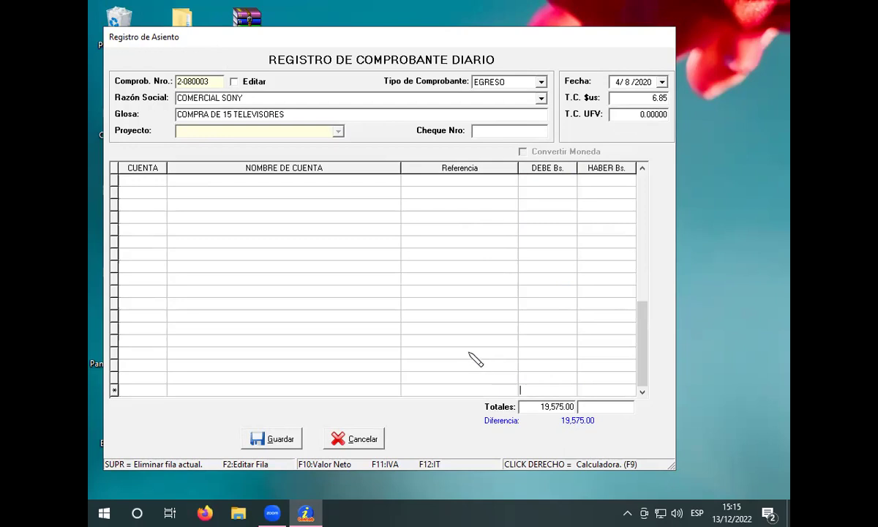
Step: Move back up the entry grid to the COMPRAS row and select the second row's account cell
{"action": "left_click", "coordinate": [536, 336]}
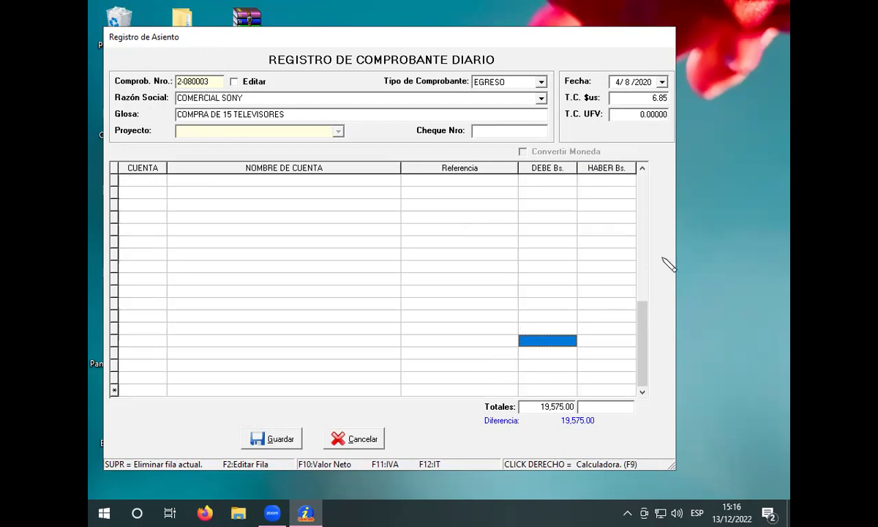
{"action": "key", "text": "Up"}
{"action": "key", "text": "Up"}
{"action": "key", "text": "Up"}
{"action": "key", "text": "Up"}
{"action": "key", "text": "Up"}
{"action": "key", "text": "Up"}
{"action": "key", "text": "Up"}
{"action": "key", "text": "Up"}
{"action": "key", "text": "Up"}
{"action": "key", "text": "Up"}
{"action": "key", "text": "Up"}
{"action": "key", "text": "Up"}
{"action": "key", "text": "Up"}
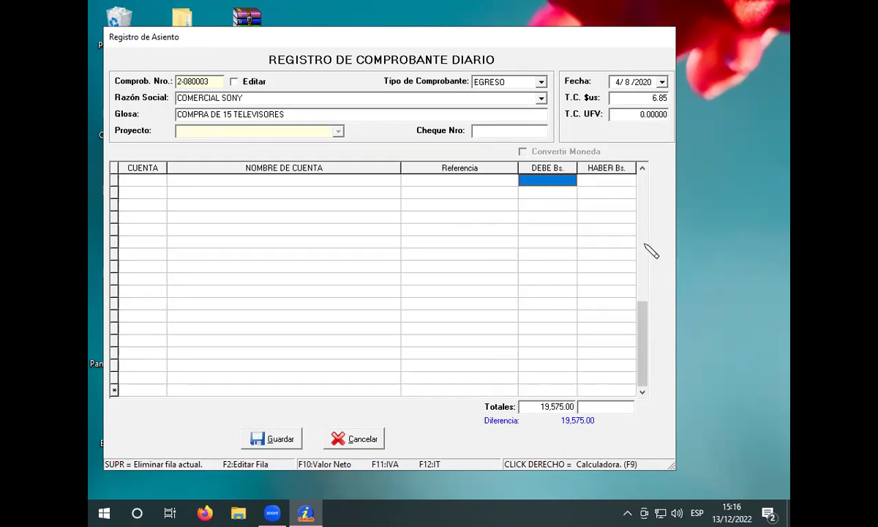
{"action": "key", "text": "Page_Up"}
{"action": "left_click", "coordinate": [641, 196]}
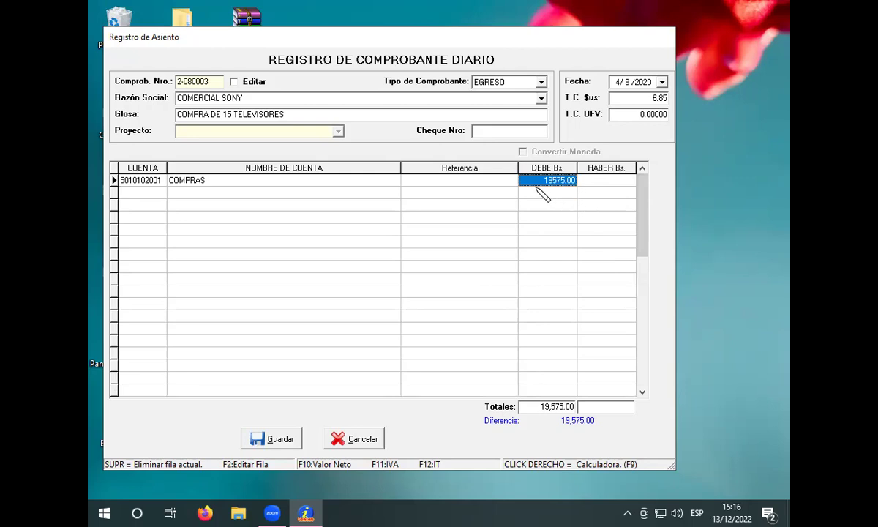
{"action": "left_click", "coordinate": [395, 194]}
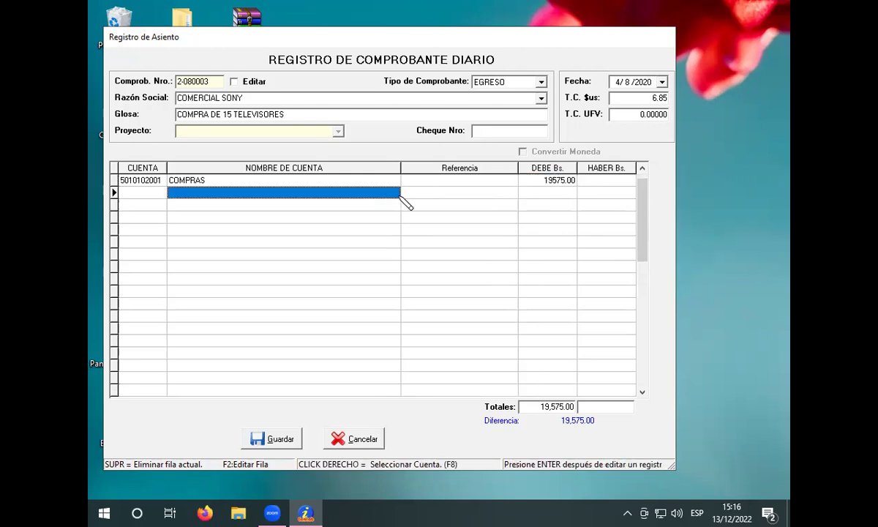
Step: Debit 2,925.00 to CREDITO FISCAL IVA on the second voucher row
{"action": "right_click", "coordinate": [401, 196]}
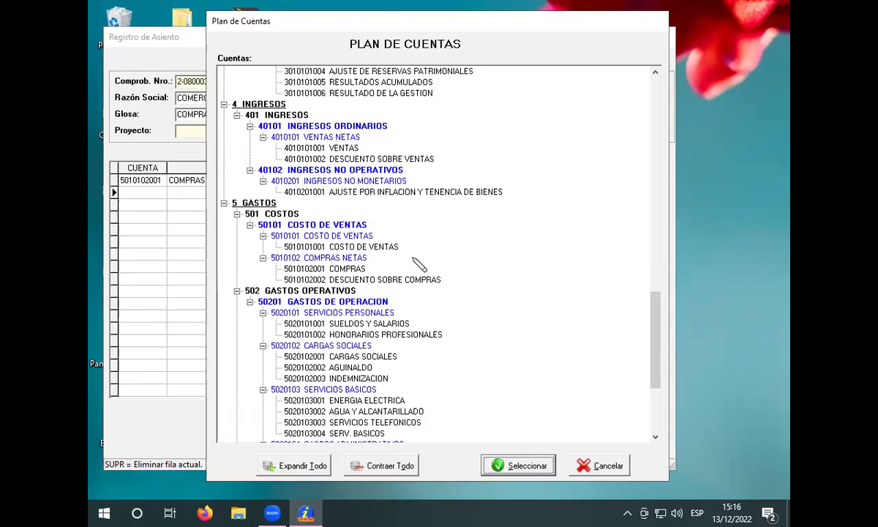
{"action": "left_click", "coordinate": [443, 257]}
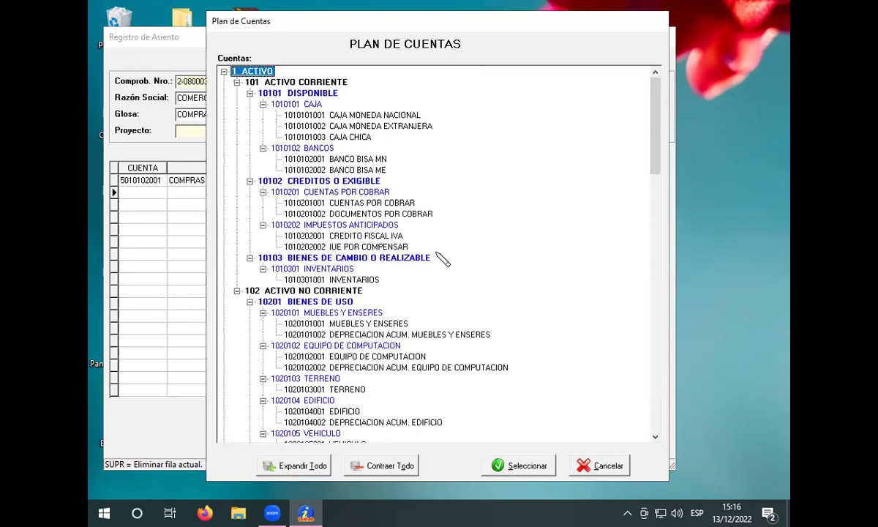
{"action": "left_click", "coordinate": [372, 235]}
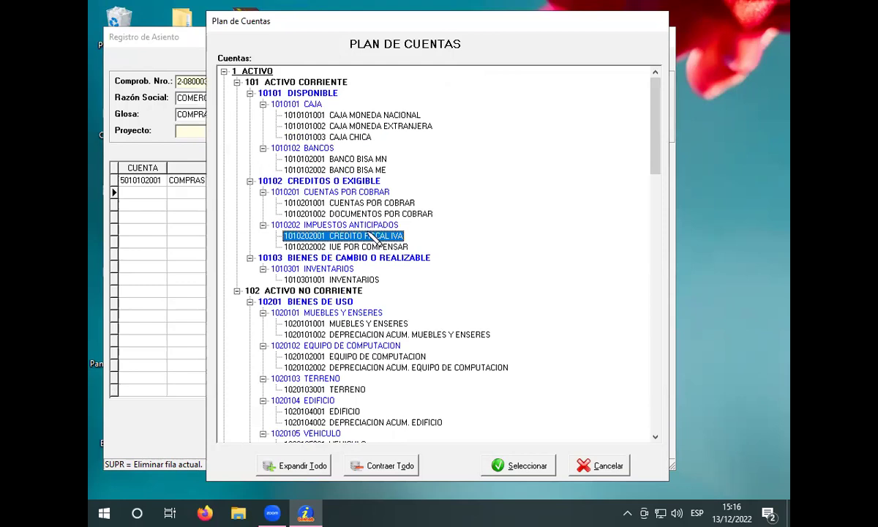
{"action": "left_click", "coordinate": [521, 466]}
{"action": "left_click", "coordinate": [521, 191]}
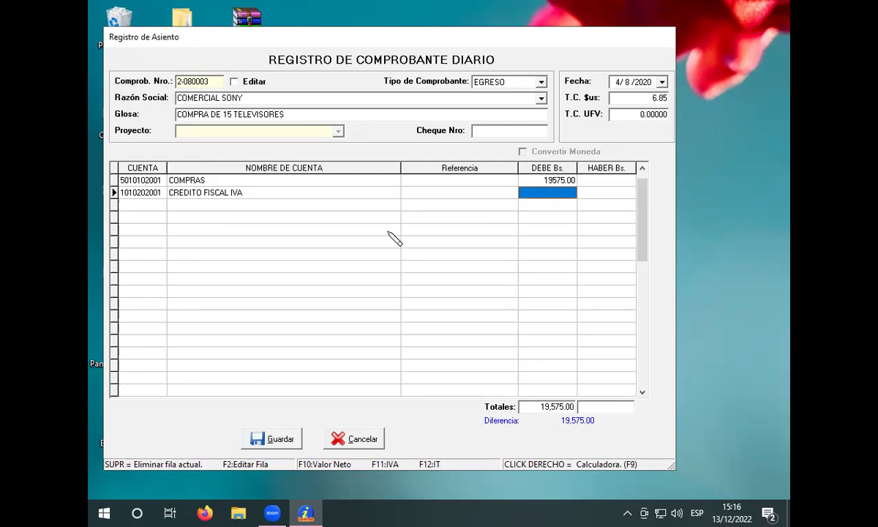
{"action": "type", "text": "29"}
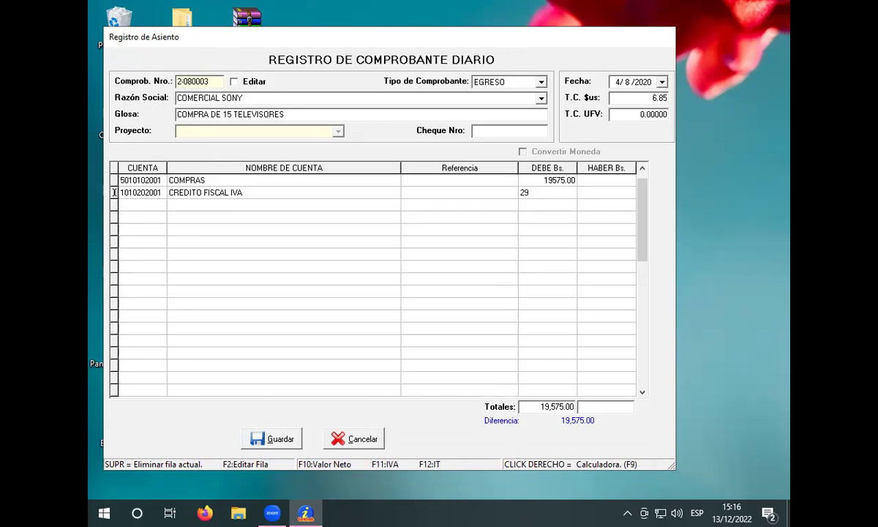
{"action": "type", "text": "25"}
{"action": "left_click", "coordinate": [369, 207]}
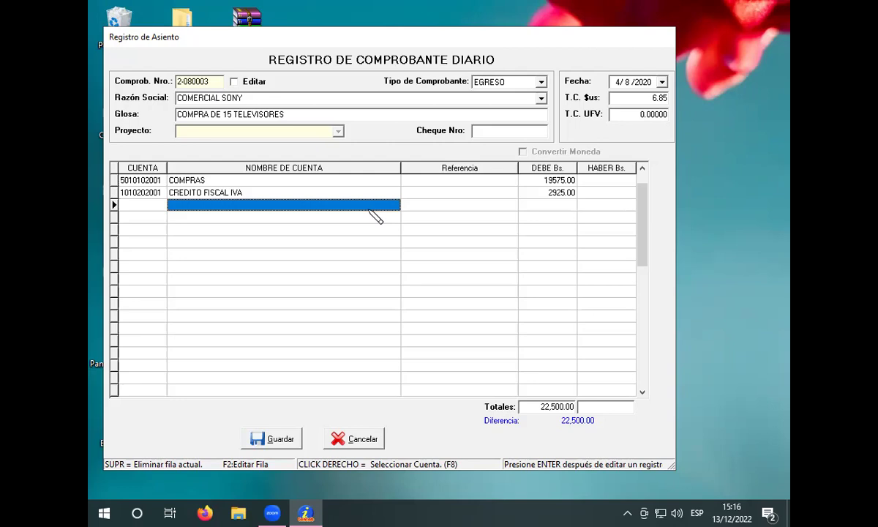
Step: Credit 22,500.00 to CUENTAS POR PAGAR on the third voucher row
{"action": "right_click", "coordinate": [373, 213]}
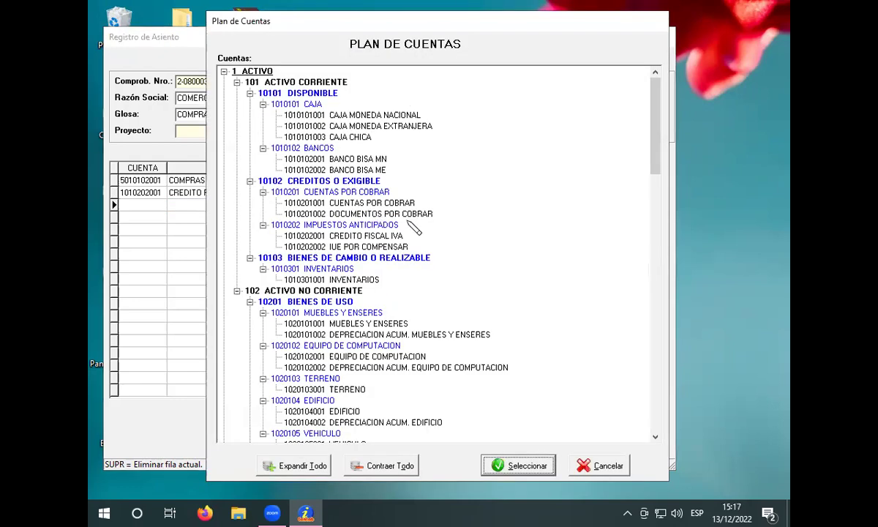
{"action": "scroll", "coordinate": [413, 228], "scroll_direction": "down", "scroll_amount": 11}
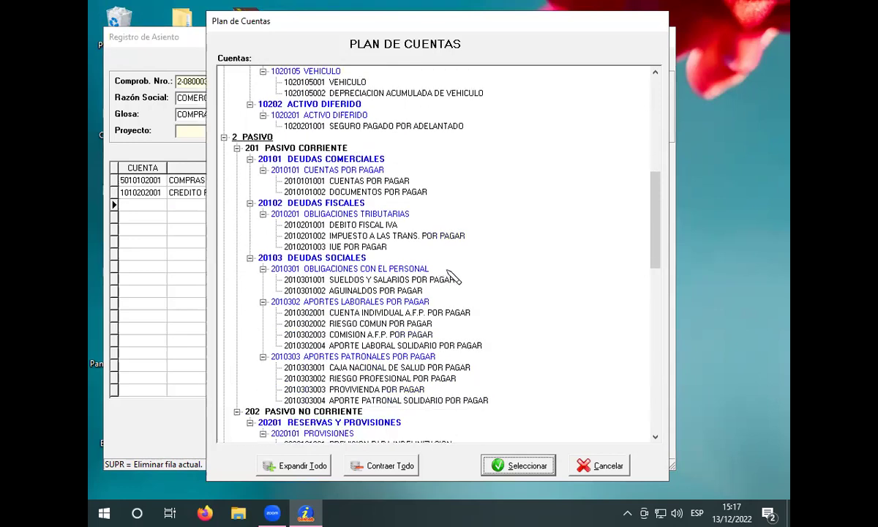
{"action": "left_click", "coordinate": [366, 181]}
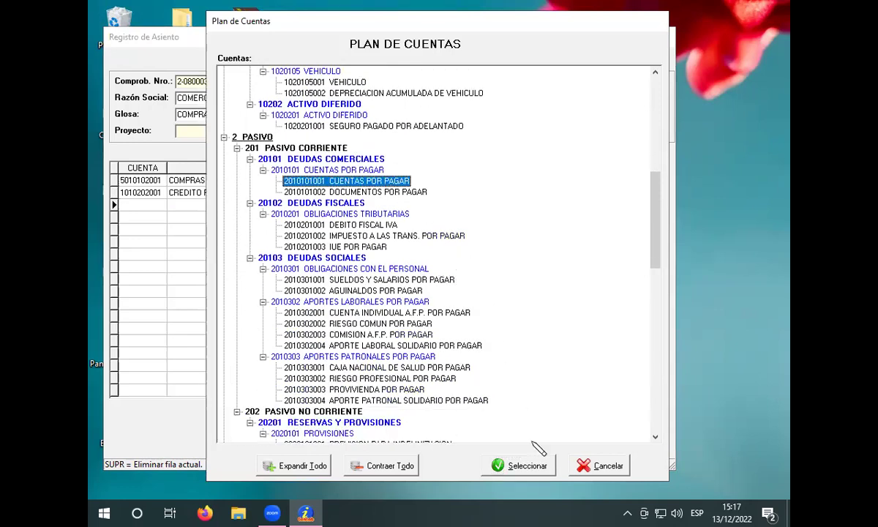
{"action": "left_click", "coordinate": [533, 464]}
{"action": "left_click", "coordinate": [604, 207]}
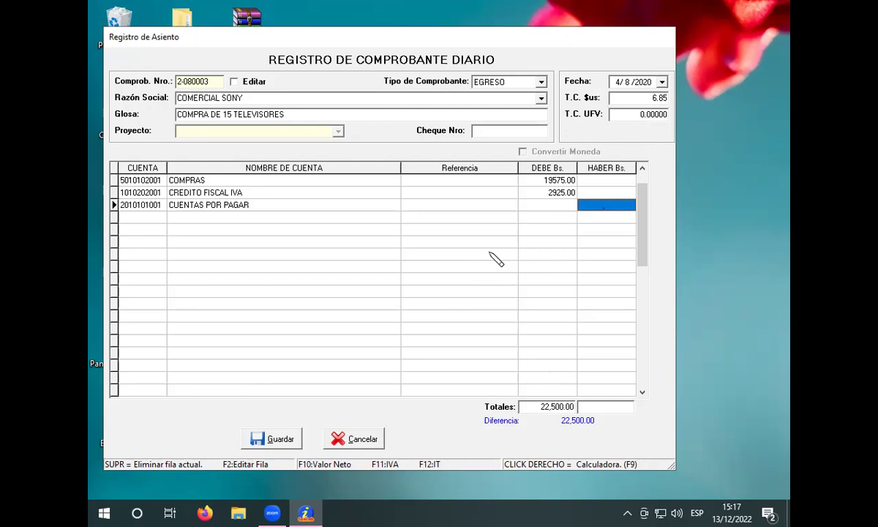
{"action": "type", "text": "22"}
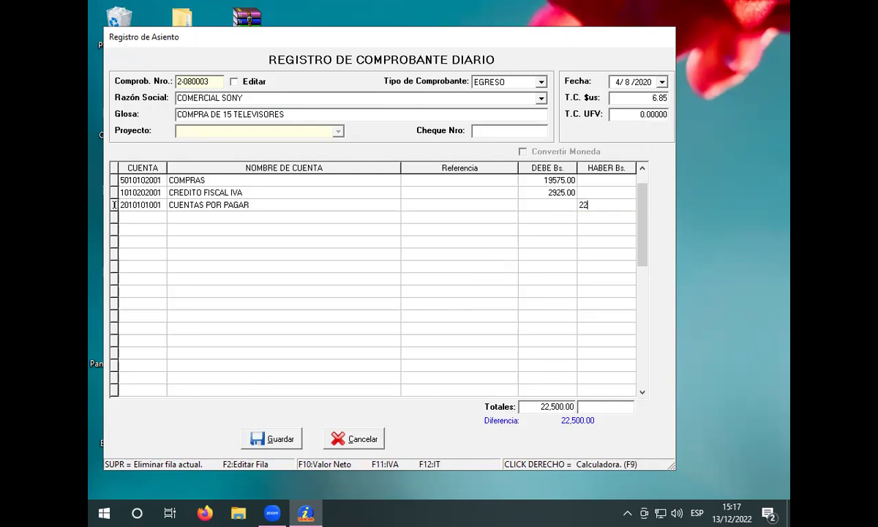
{"action": "type", "text": "500"}
{"action": "key", "text": "Return"}
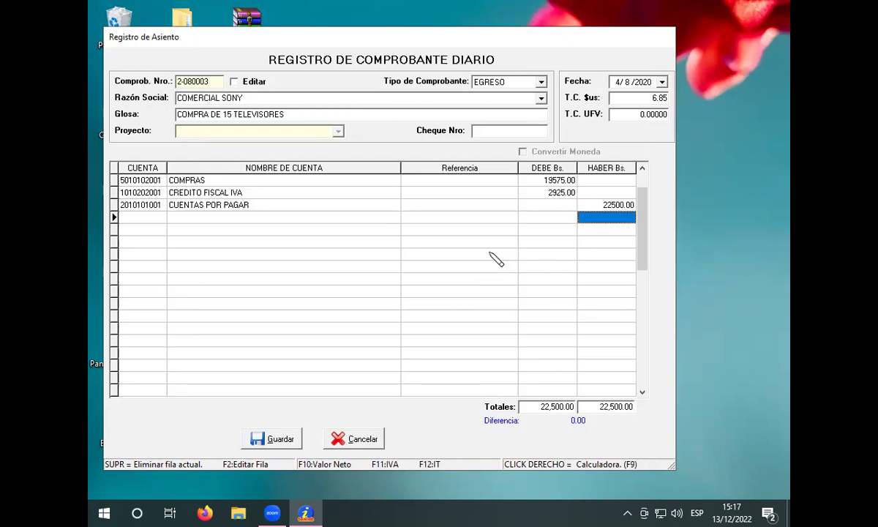
Step: Delete the empty row after the invalid-account error and save the balanced voucher
{"action": "left_click", "coordinate": [283, 441]}
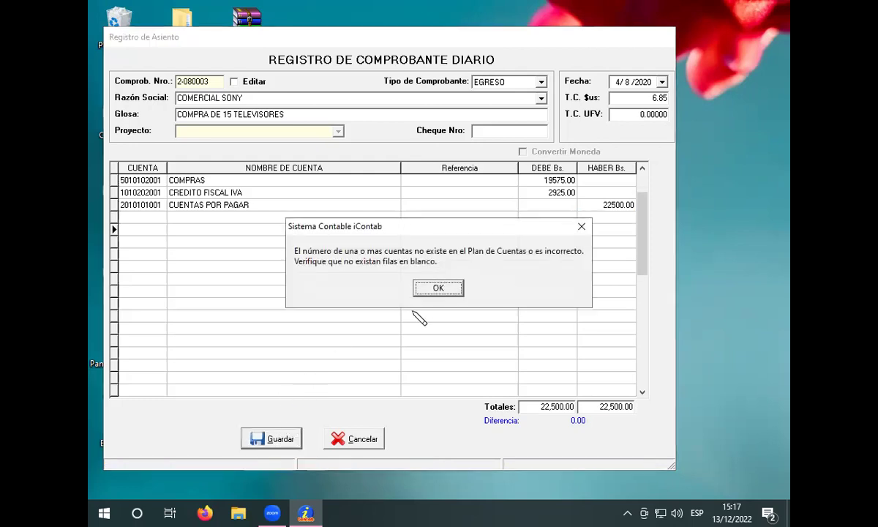
{"action": "left_click", "coordinate": [438, 288]}
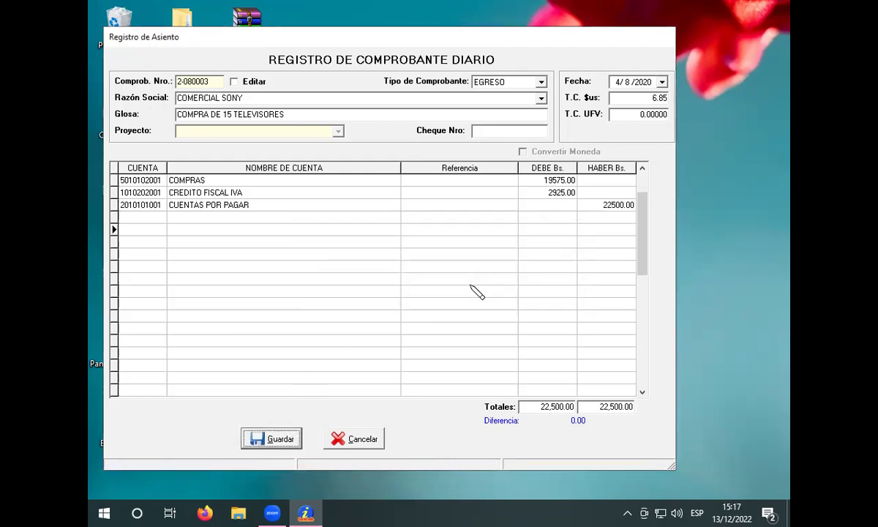
{"action": "left_click", "coordinate": [399, 254]}
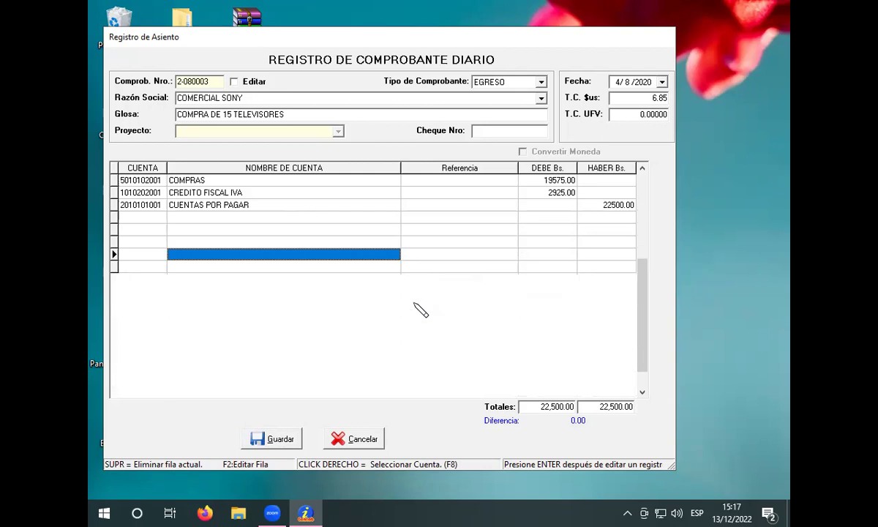
{"action": "key", "text": "Delete"}
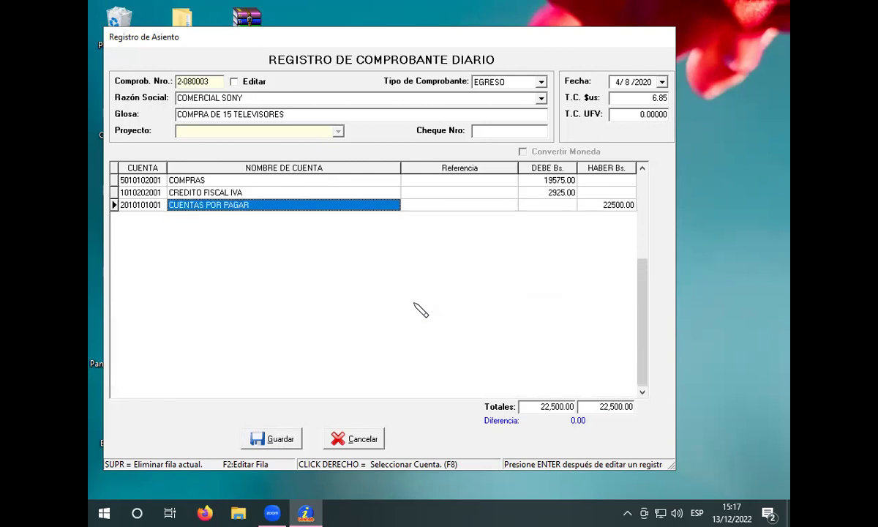
{"action": "left_click", "coordinate": [276, 438]}
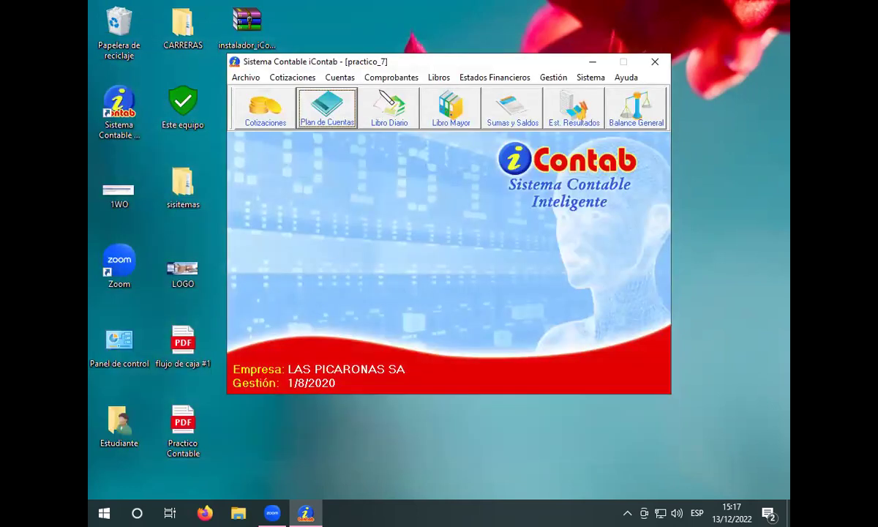
Step: Start a new voucher for LIFE GOOD LG glossed 'COMPRA DE 30 TELEVISORES'
{"action": "left_click", "coordinate": [388, 77]}
{"action": "left_click", "coordinate": [388, 92]}
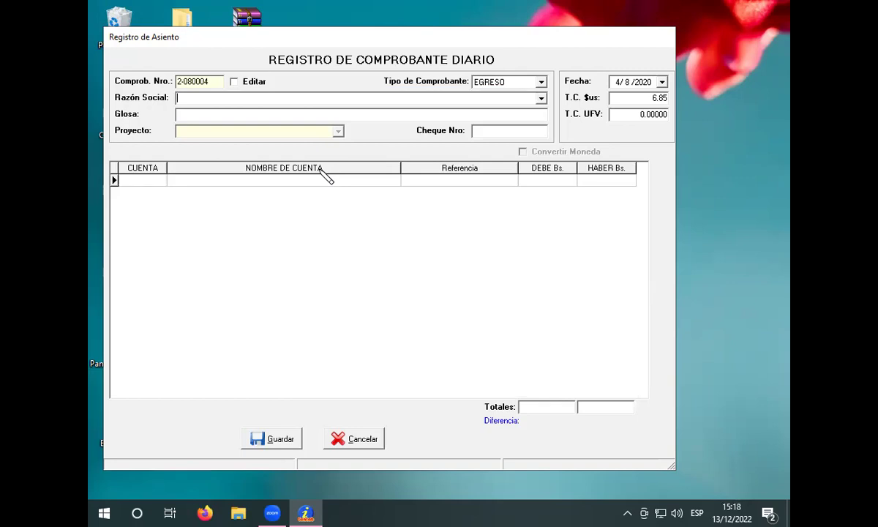
{"action": "type", "text": "FE GOOD LG"}
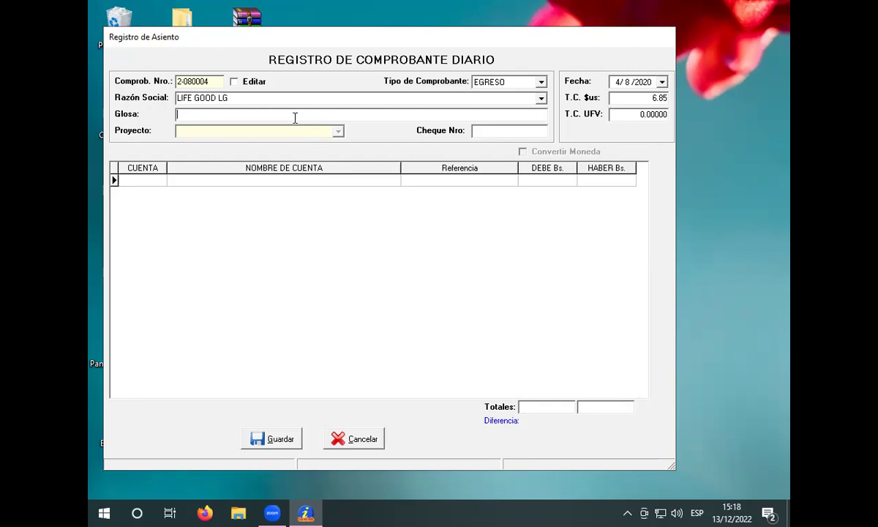
{"action": "type", "text": "COMPRA DE 30 TELEVI"}
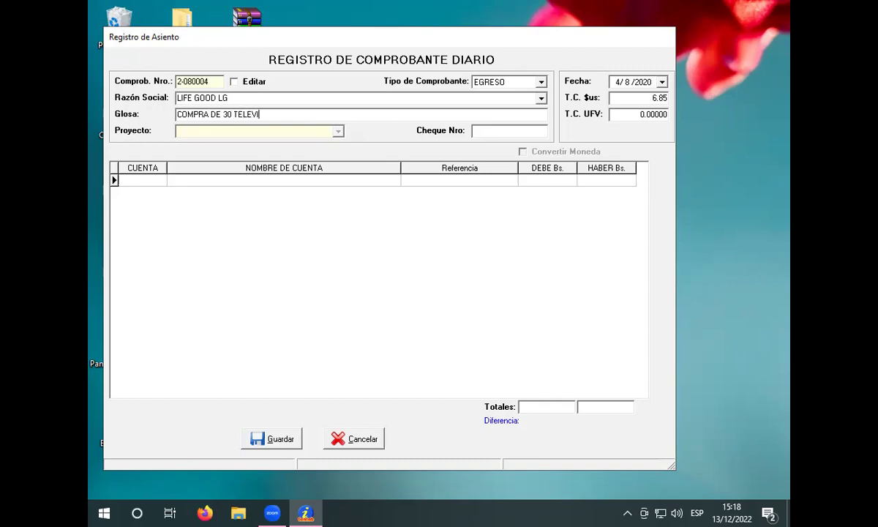
{"action": "type", "text": "SORES"}
Step: Set the voucher date day to 5 and the dollar exchange rate to 6.85
{"action": "left_click", "coordinate": [617, 81]}
{"action": "type", "text": "5"}
{"action": "left_click", "coordinate": [630, 97]}
{"action": "key", "text": "BackSpace"}
{"action": "key", "text": "BackSpace"}
{"action": "key", "text": "BackSpace"}
{"action": "key", "text": "BackSpace"}
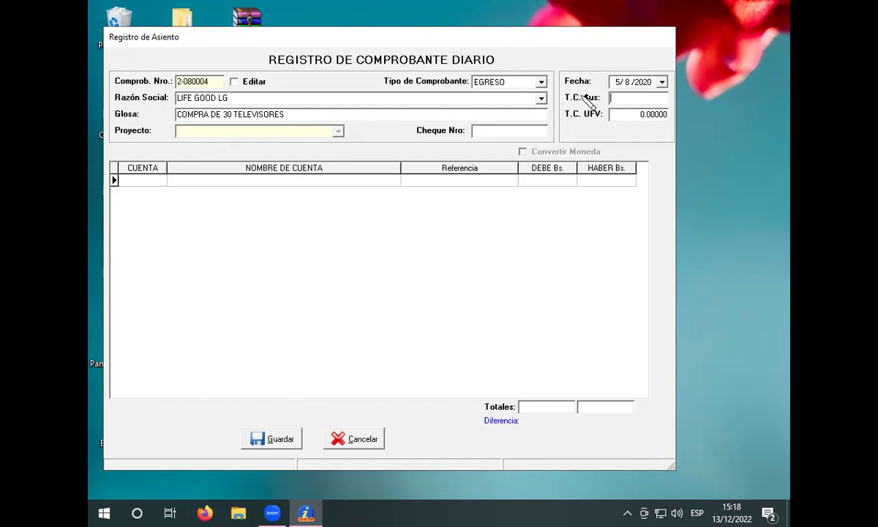
{"action": "type", "text": "6"}
{"action": "key", "text": "BackSpace"}
{"action": "type", "text": "6.85"}
{"action": "key", "text": "Return"}
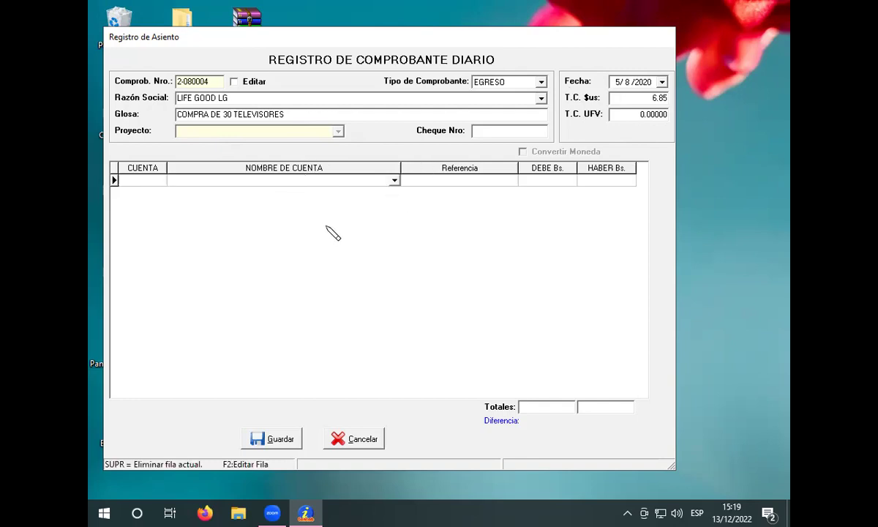
{"action": "key", "text": "Return"}
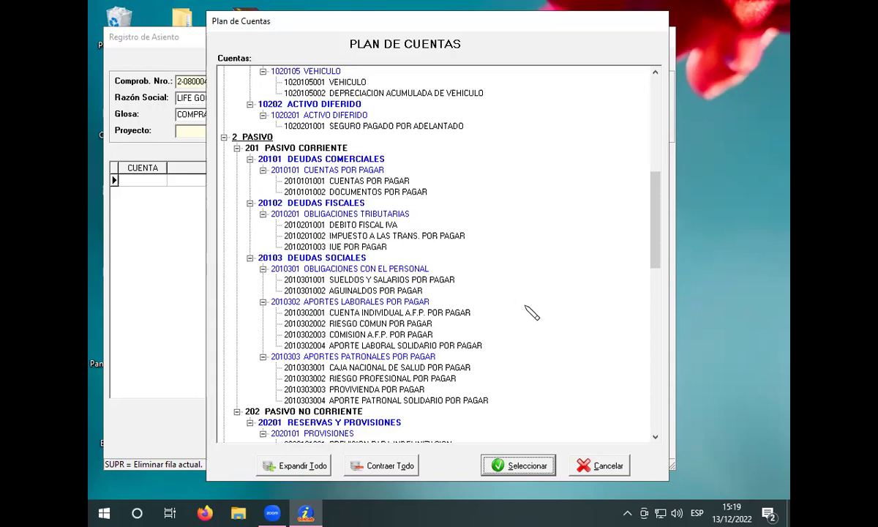
{"action": "left_click", "coordinate": [497, 294]}
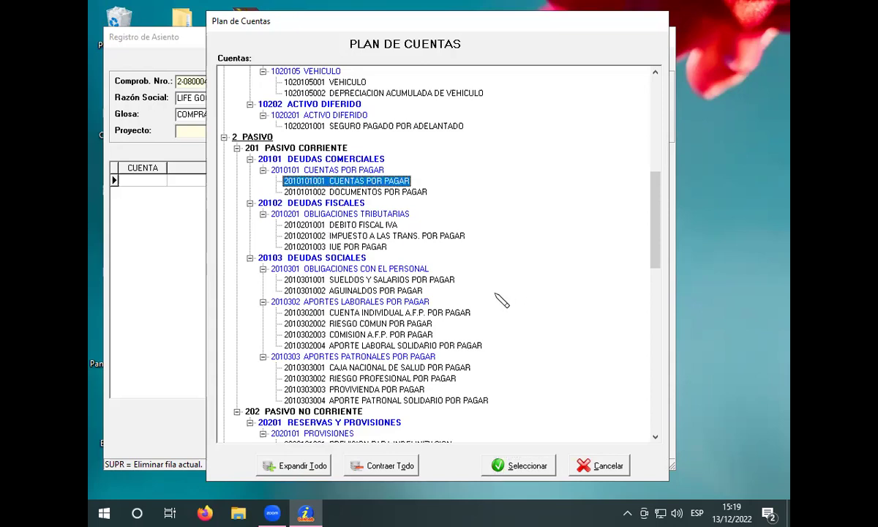
{"action": "key", "text": "5"}
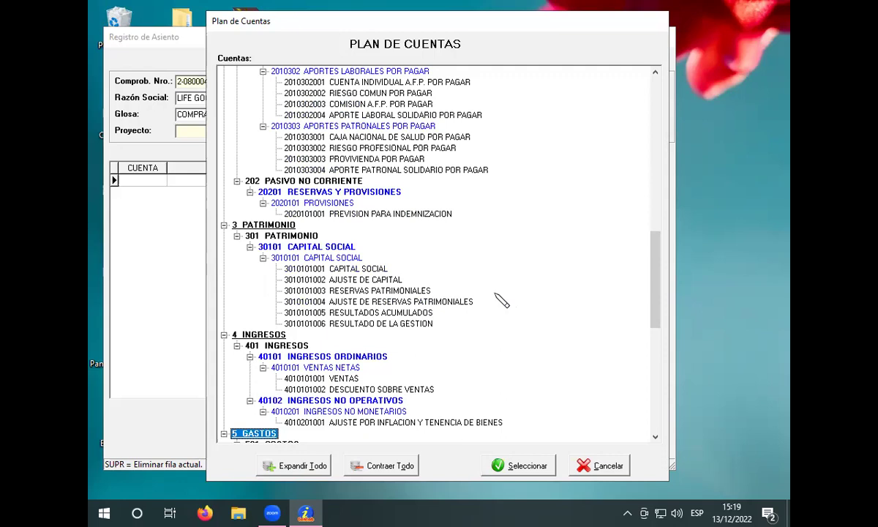
{"action": "scroll", "coordinate": [499, 307], "scroll_direction": "down", "scroll_amount": 7}
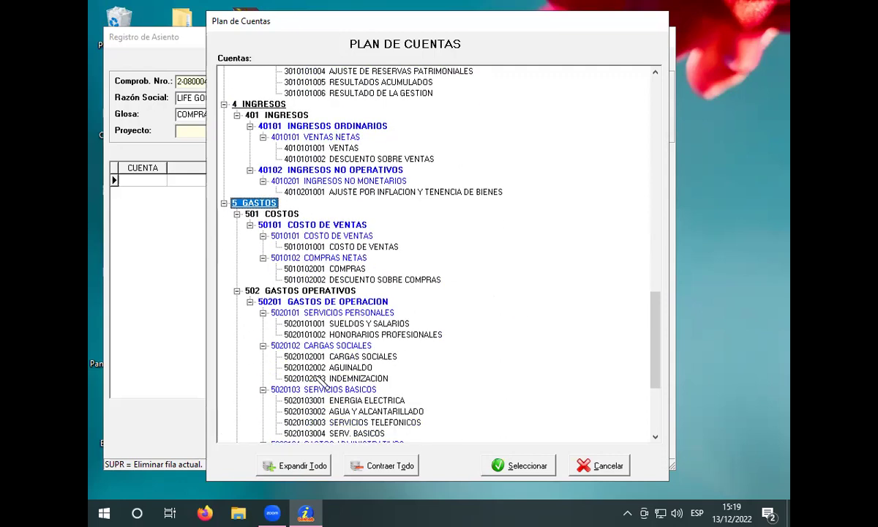
{"action": "left_click", "coordinate": [338, 268]}
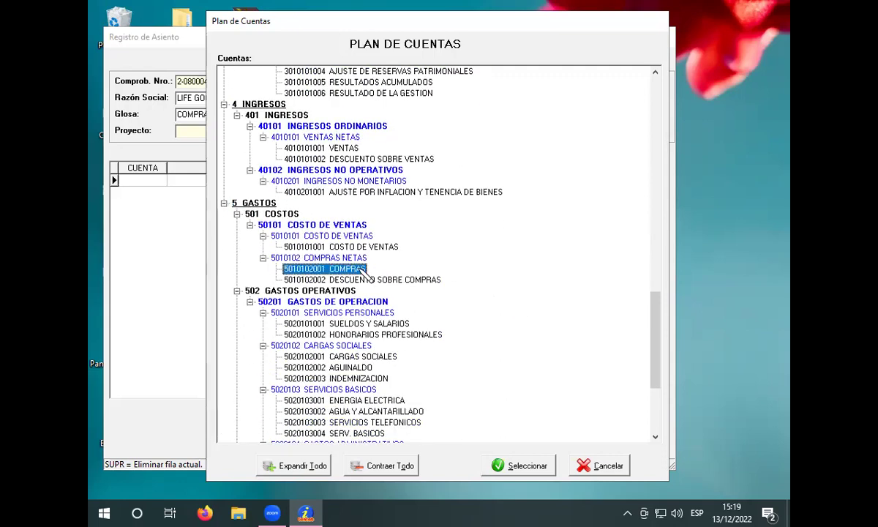
{"action": "left_click", "coordinate": [532, 467]}
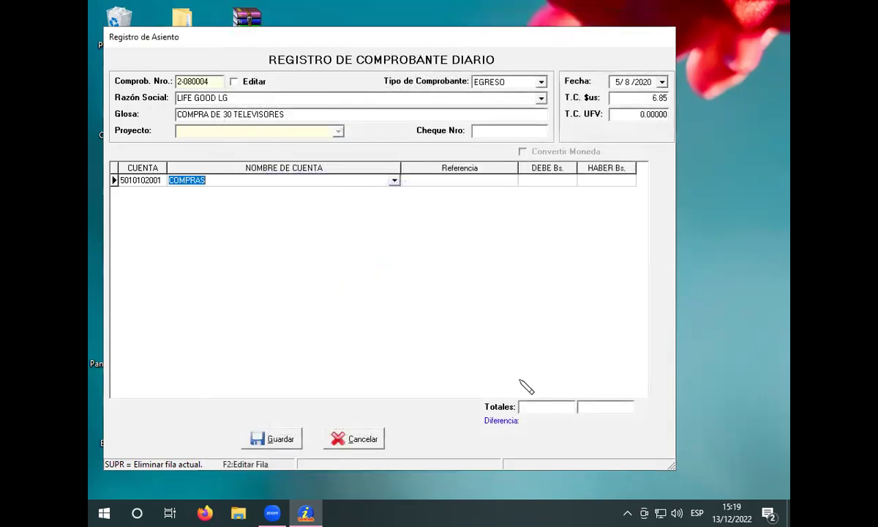
{"action": "left_click", "coordinate": [547, 180]}
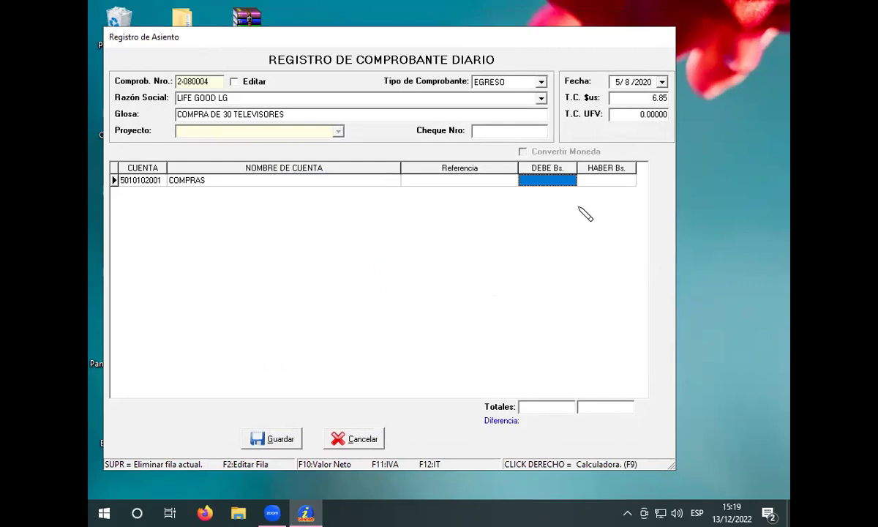
{"action": "type", "text": "43065"}
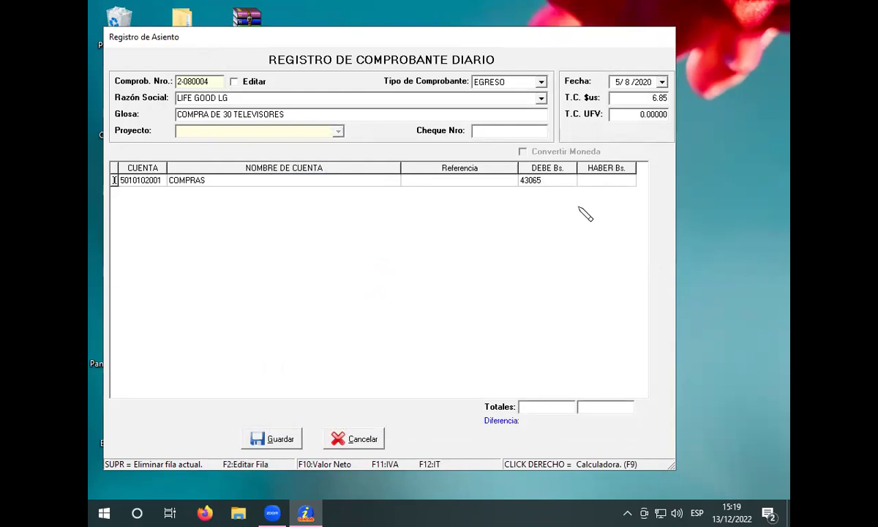
{"action": "key", "text": "Return"}
{"action": "key", "text": "Return"}
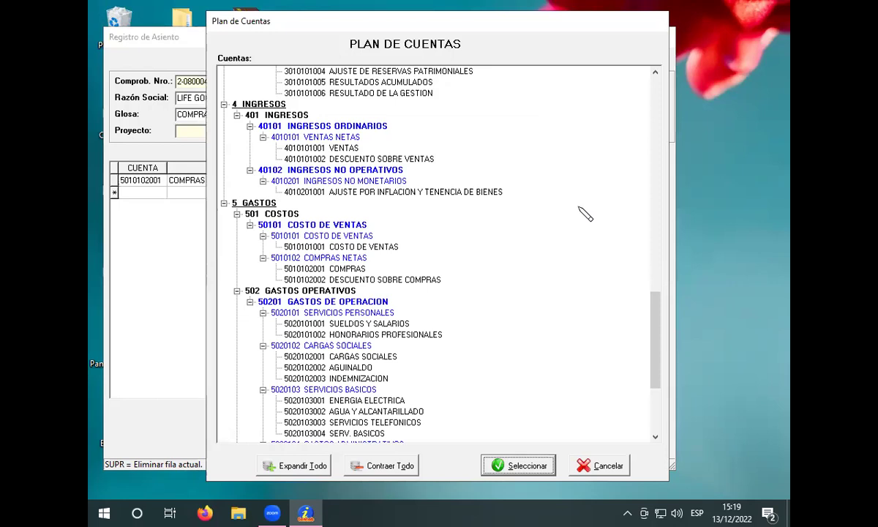
Step: Add CREDITO FISCAL IVA with a 6,435.00 debit
{"action": "key", "text": "Tab"}
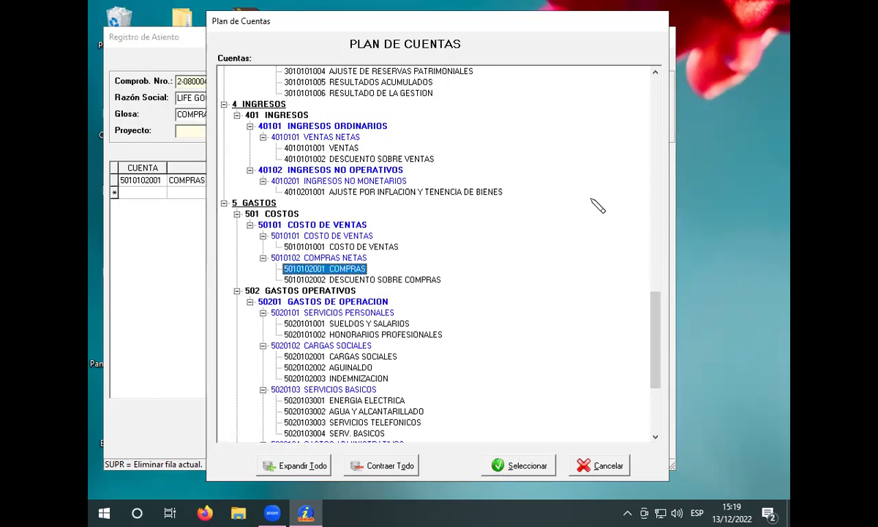
{"action": "key", "text": "Home"}
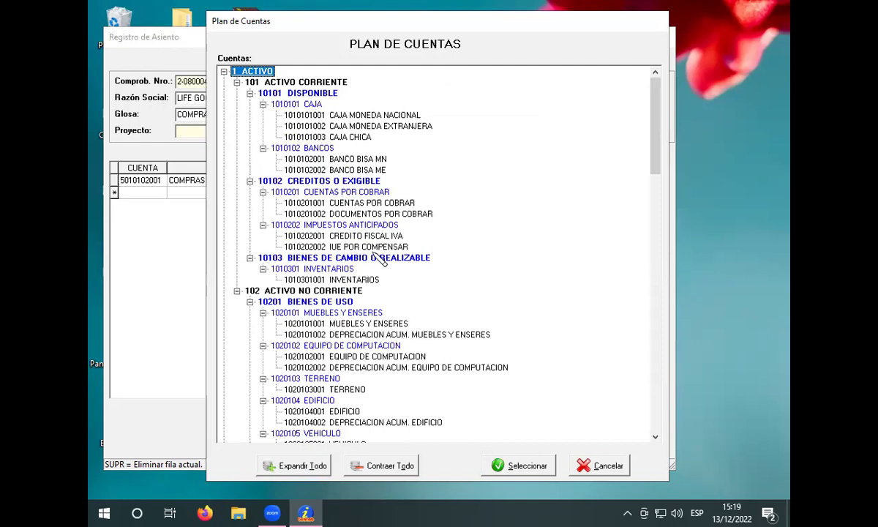
{"action": "left_click", "coordinate": [360, 235]}
{"action": "left_click", "coordinate": [501, 465]}
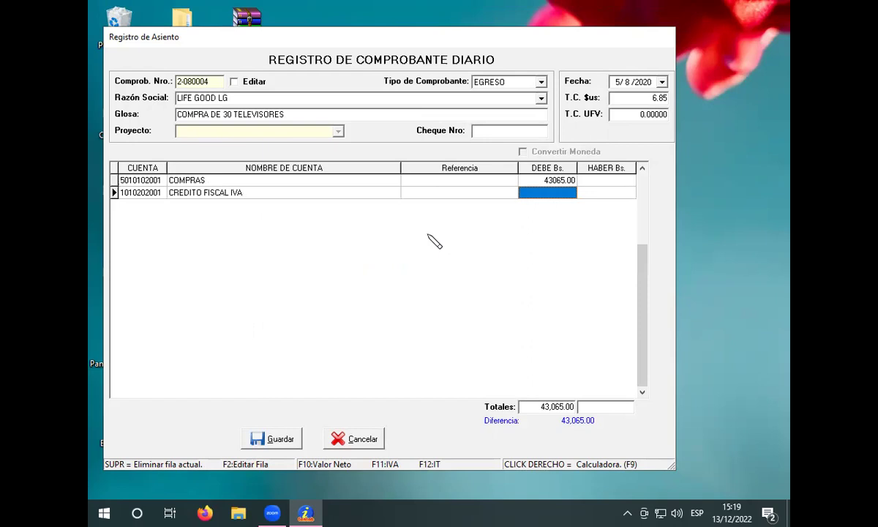
{"action": "type", "text": "6"}
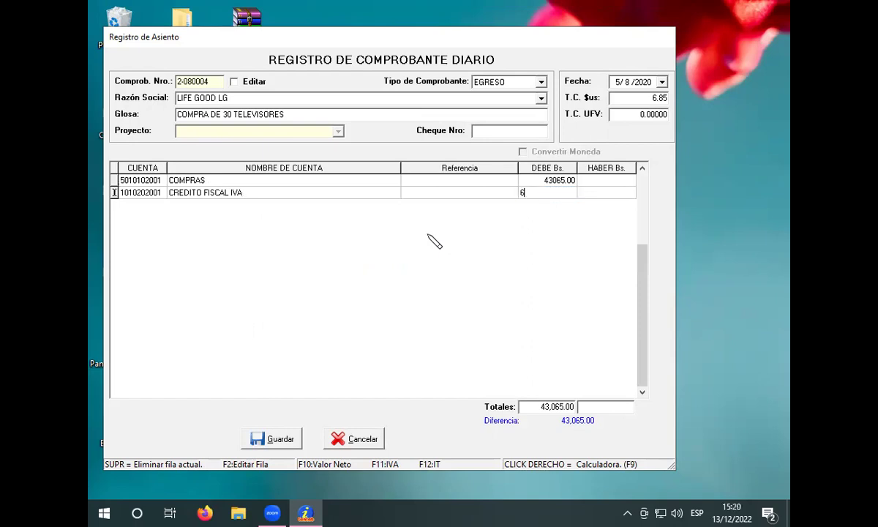
{"action": "type", "text": "435"}
{"action": "key", "text": "Return"}
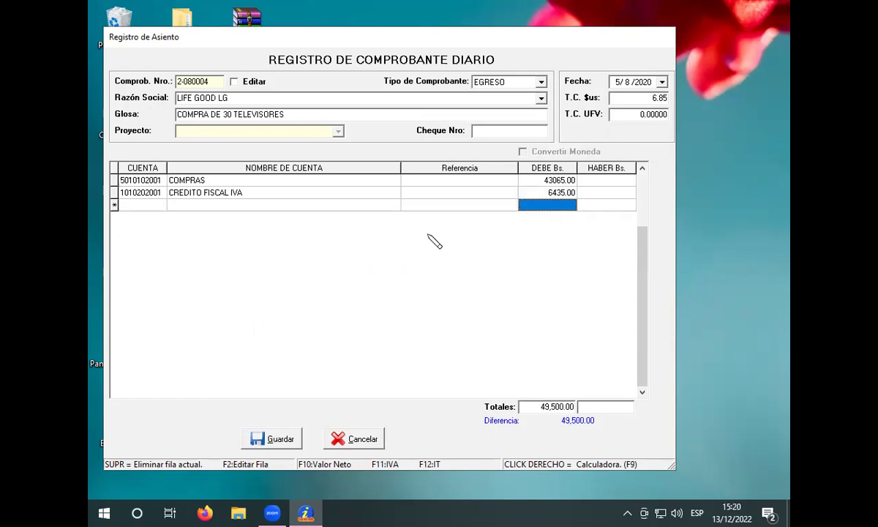
Step: Credit 49,500.00 to BANCO BISA MN to balance the voucher, then save it
{"action": "key", "text": "Return"}
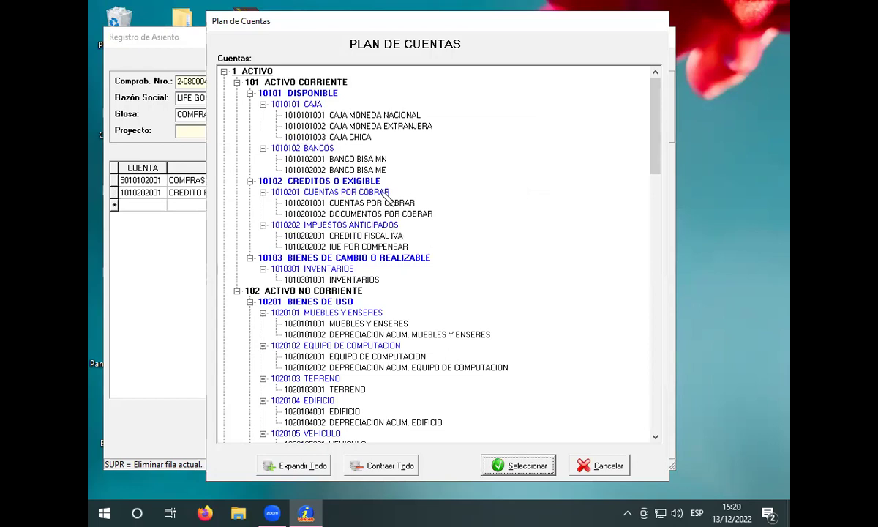
{"action": "left_click", "coordinate": [357, 159]}
{"action": "left_click", "coordinate": [525, 472]}
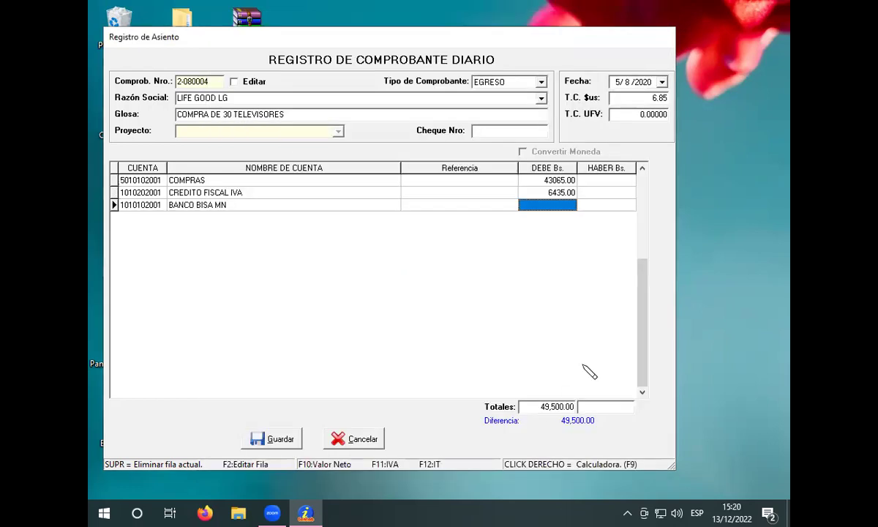
{"action": "key", "text": "Tab"}
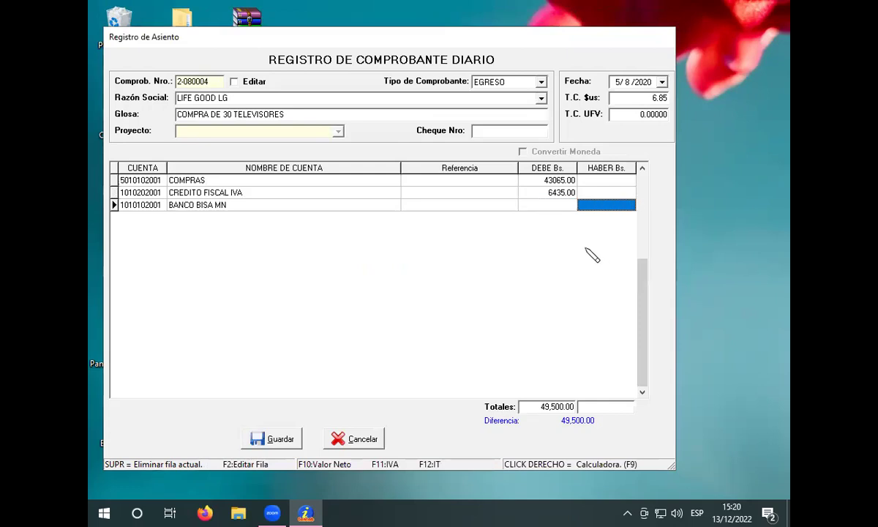
{"action": "type", "text": "4"}
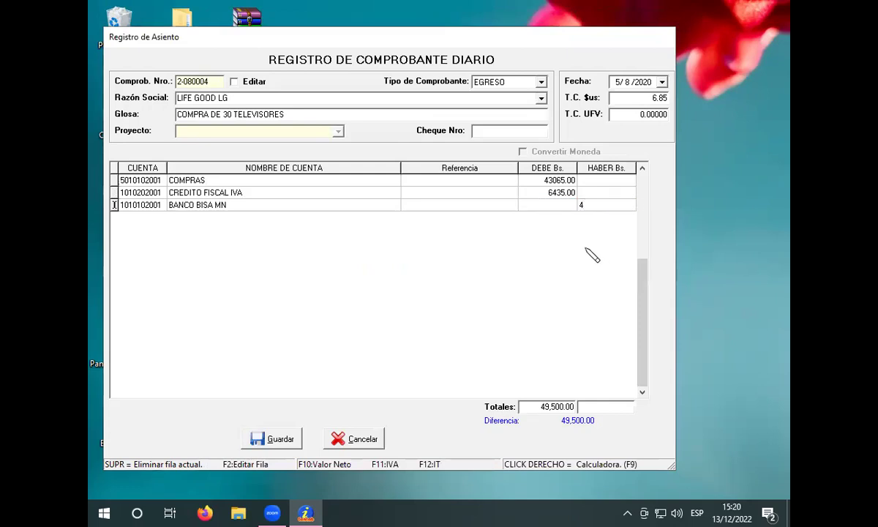
{"action": "type", "text": "9500"}
{"action": "key", "text": "Return"}
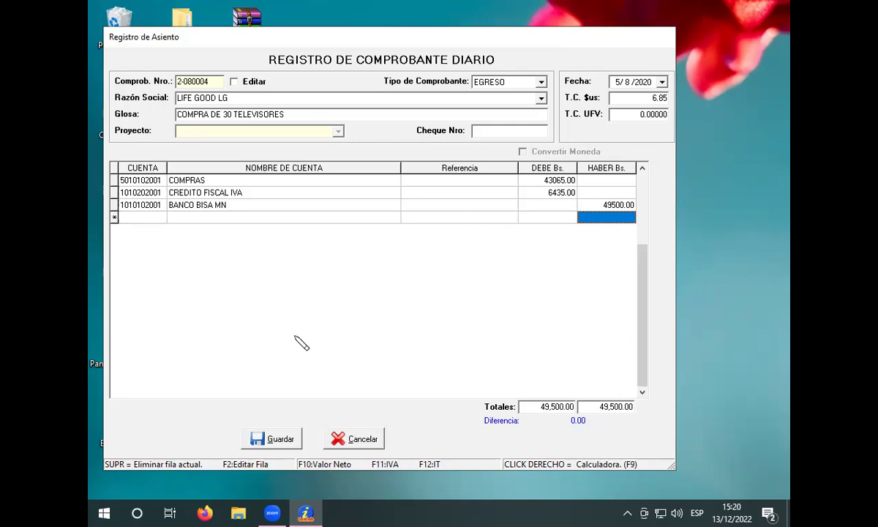
{"action": "left_click", "coordinate": [278, 439]}
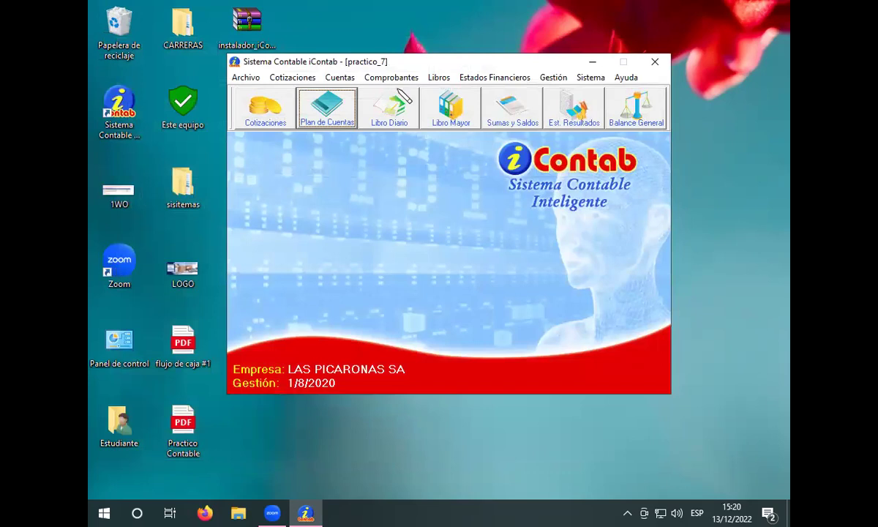
Step: Start a new INGRESO voucher dated day 6 with exchange rate 6.85
{"action": "left_click", "coordinate": [382, 77]}
{"action": "left_click", "coordinate": [414, 95]}
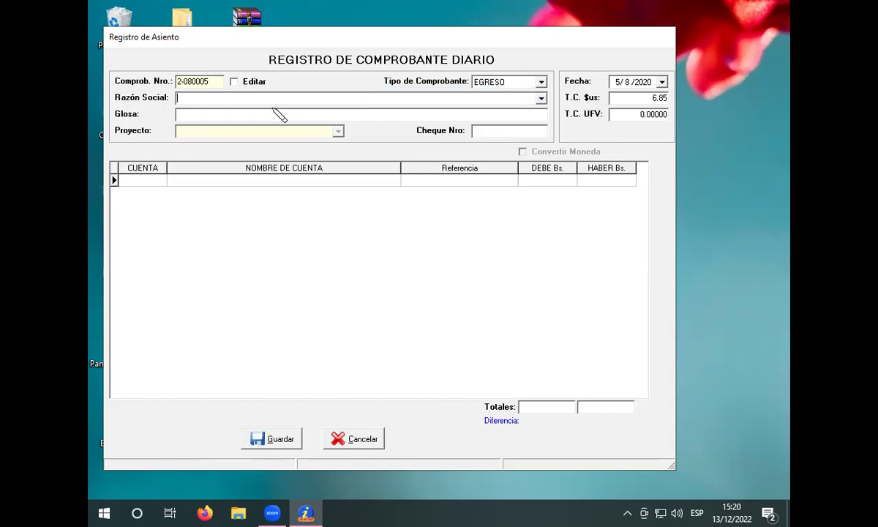
{"action": "left_click", "coordinate": [541, 83]}
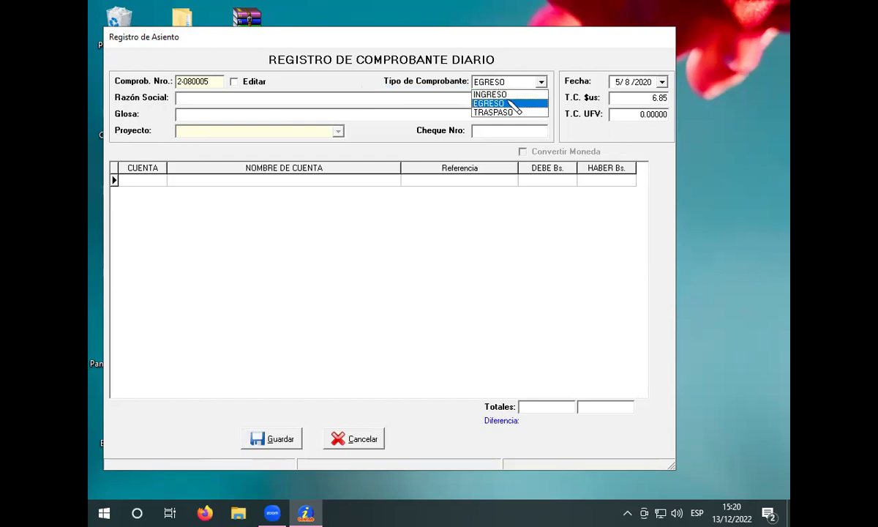
{"action": "left_click", "coordinate": [482, 91]}
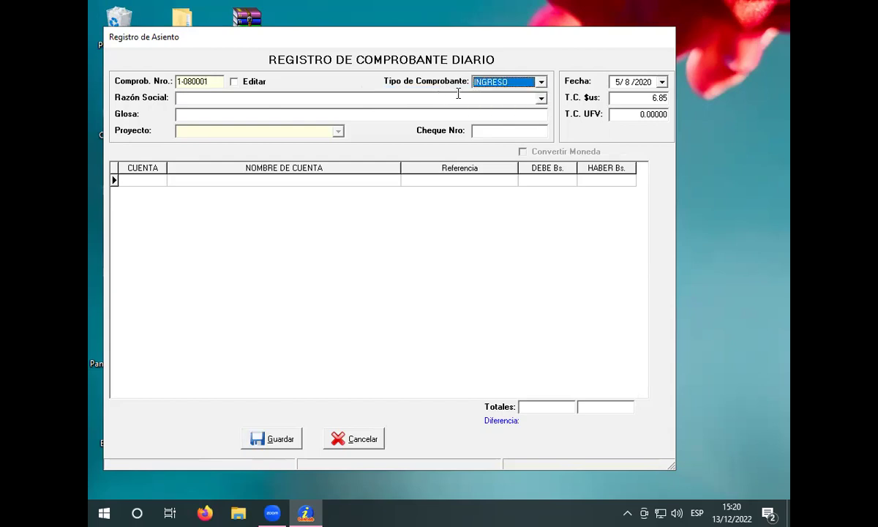
{"action": "left_click", "coordinate": [614, 85]}
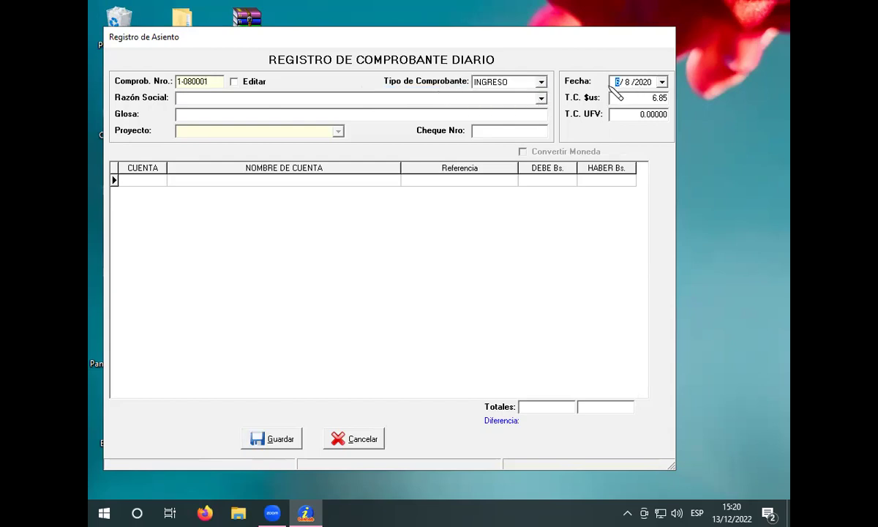
{"action": "type", "text": "6"}
{"action": "key", "text": "Tab"}
{"action": "key", "text": "BackSpace"}
{"action": "key", "text": "BackSpace"}
{"action": "key", "text": "BackSpace"}
{"action": "key", "text": "BackSpace"}
{"action": "type", "text": "6.85"}
Step: Enter Razón Social 'EL PORVENIR' and glosa 'VENTA DE 25 TELEVISORES'
{"action": "left_click", "coordinate": [431, 111]}
{"action": "type", "text": "EL PORVENIR"}
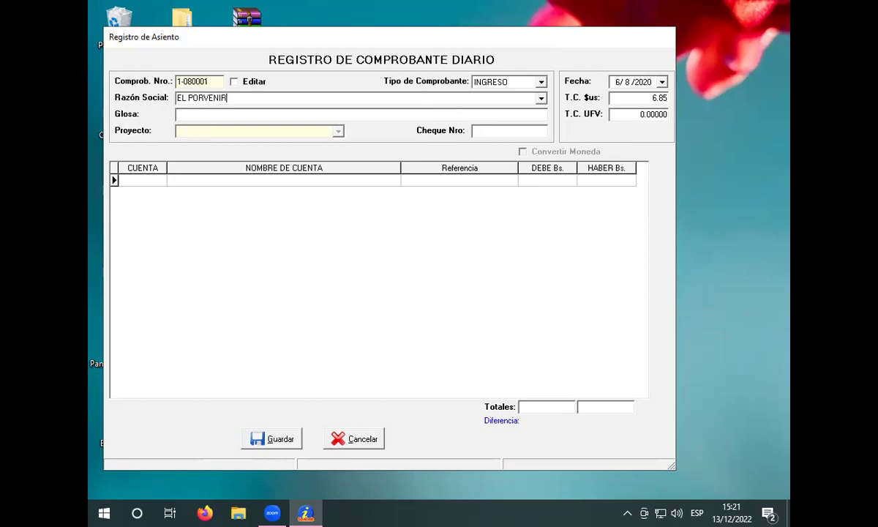
{"action": "left_click", "coordinate": [307, 114]}
{"action": "type", "text": "VENTA DE 25 TELEVISORES"}
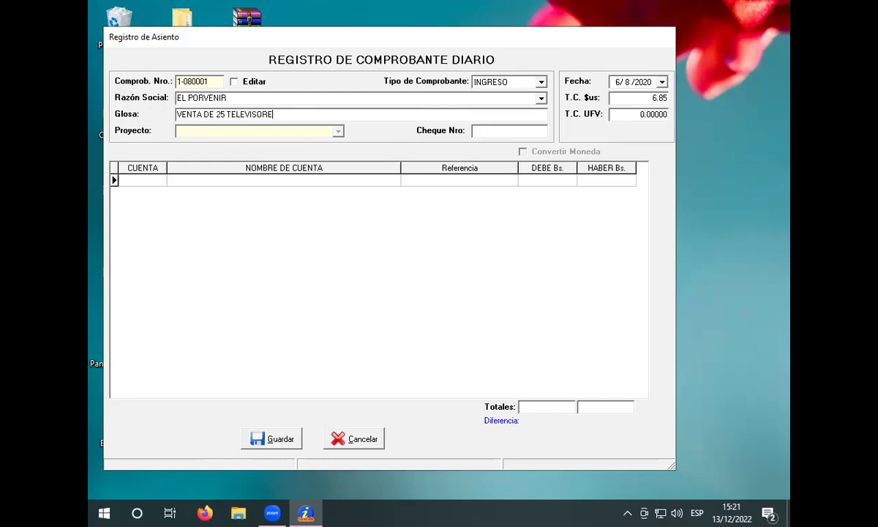
Step: Debit 50,000.00 to CAJA MONEDA NACIONAL on the first row
{"action": "left_click", "coordinate": [240, 180]}
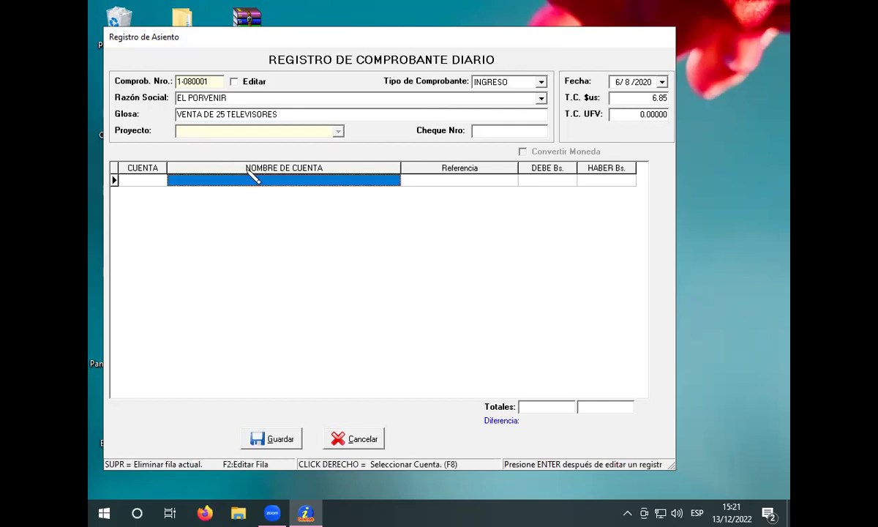
{"action": "right_click", "coordinate": [253, 178]}
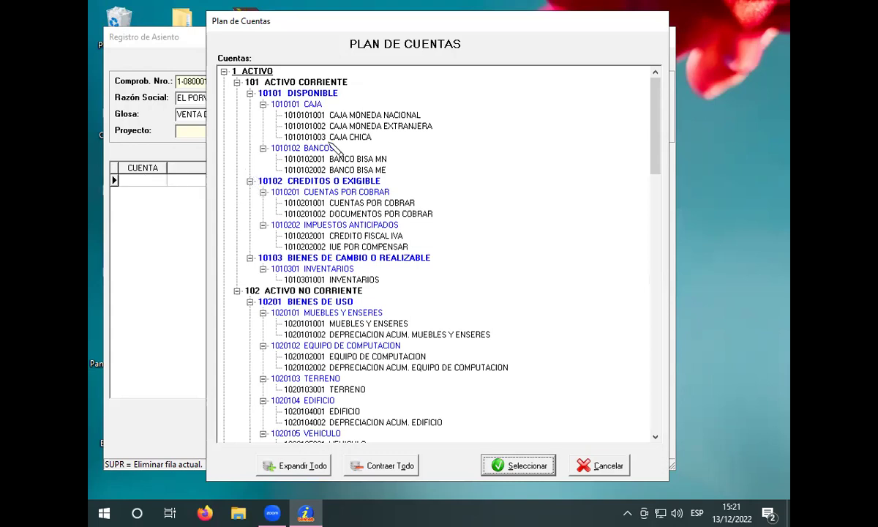
{"action": "left_click", "coordinate": [338, 116]}
{"action": "left_click", "coordinate": [525, 465]}
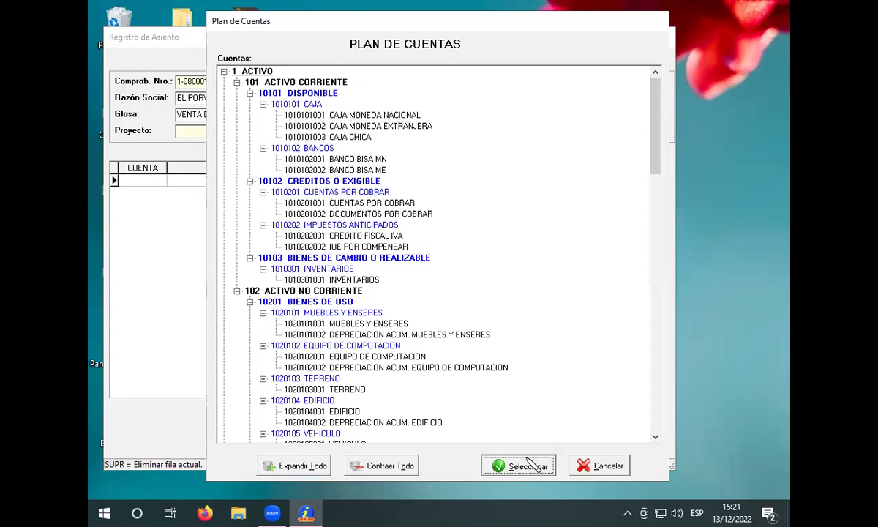
{"action": "left_click", "coordinate": [540, 185]}
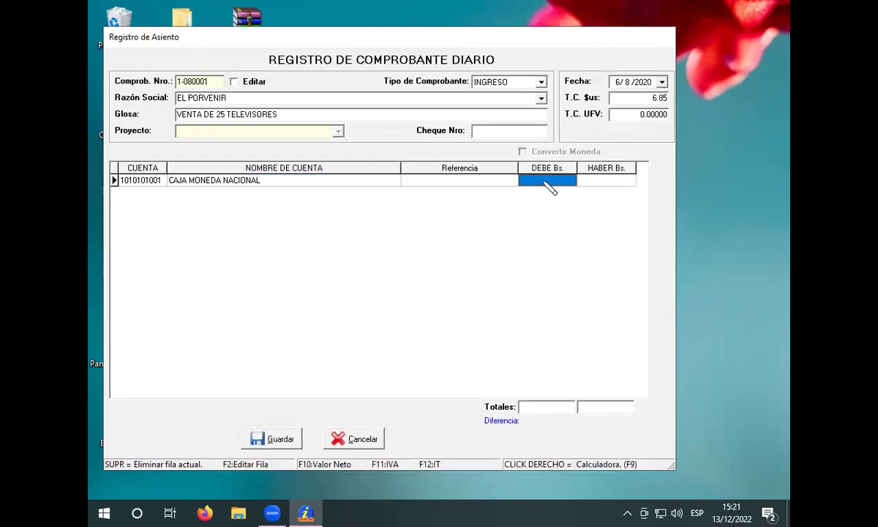
{"action": "type", "text": "50000"}
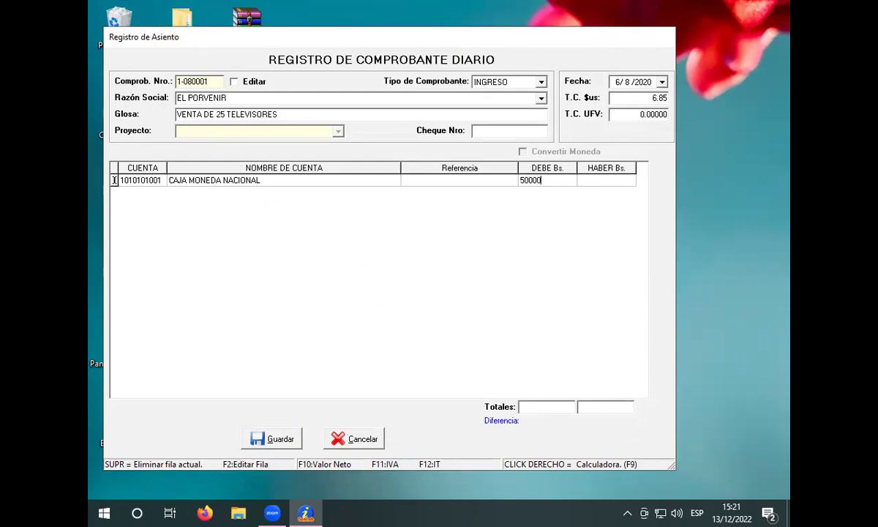
{"action": "key", "text": "Return"}
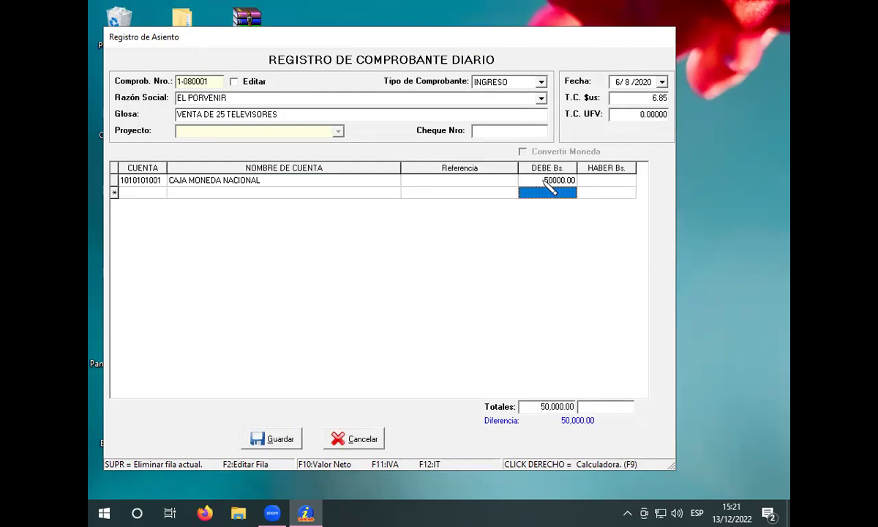
Step: Debit 50,000.00 to BANCO BISA MN on the second row
{"action": "key", "text": "Return"}
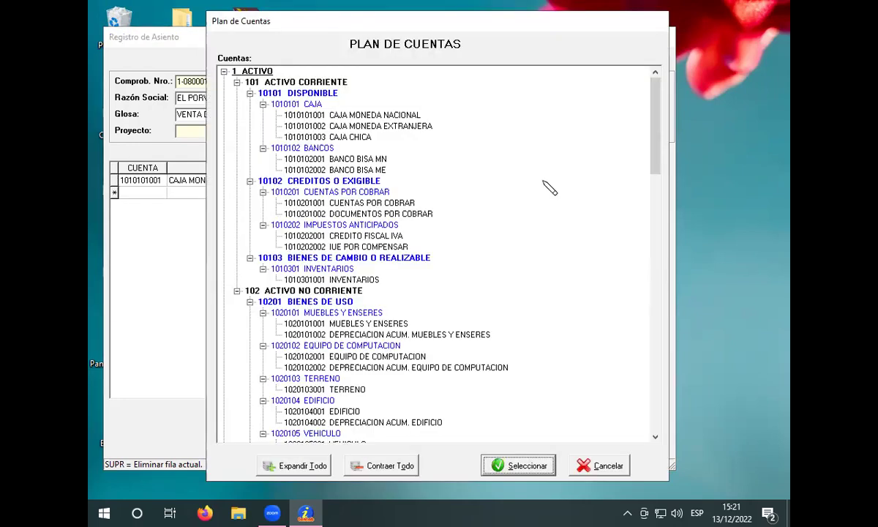
{"action": "left_click", "coordinate": [366, 159]}
{"action": "left_click", "coordinate": [523, 466]}
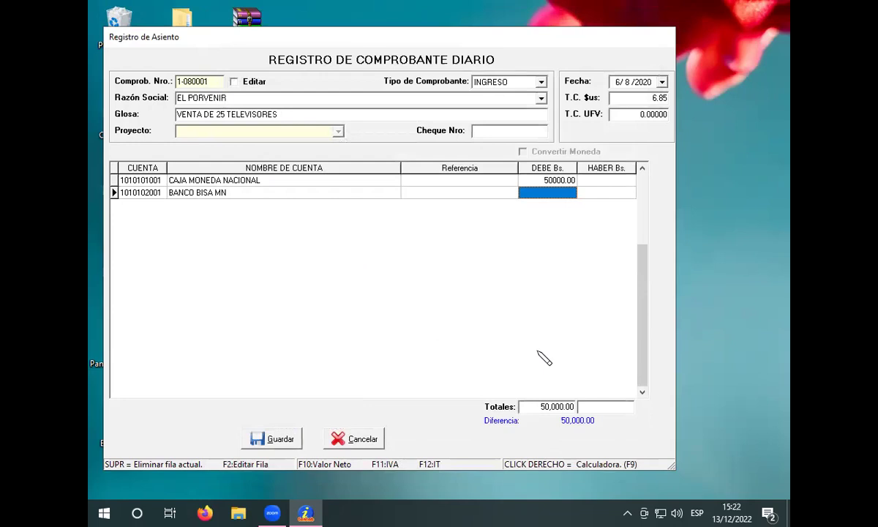
{"action": "type", "text": "50000"}
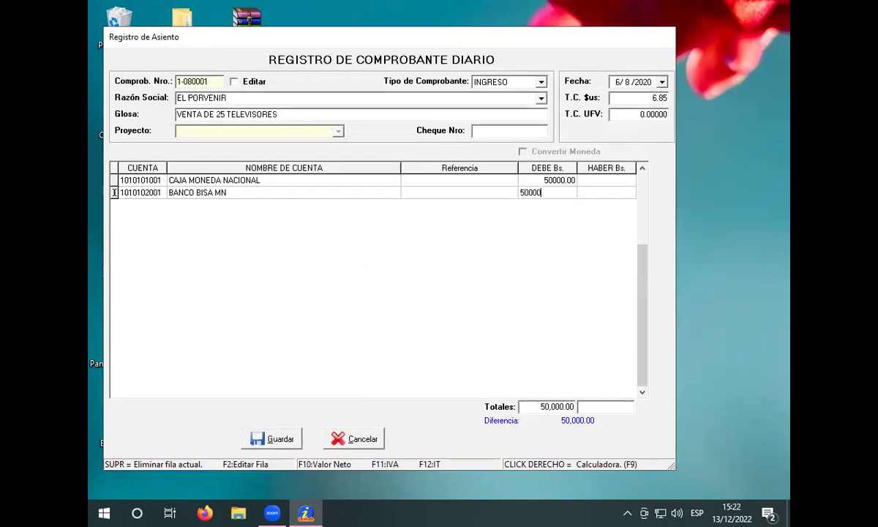
{"action": "key", "text": "Return"}
{"action": "key", "text": "Return"}
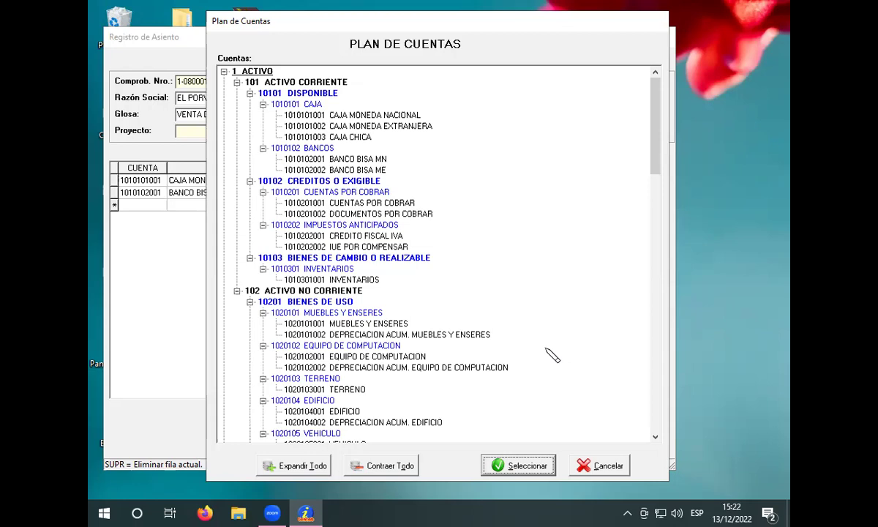
{"action": "key", "text": "Tab"}
{"action": "key", "text": "5"}
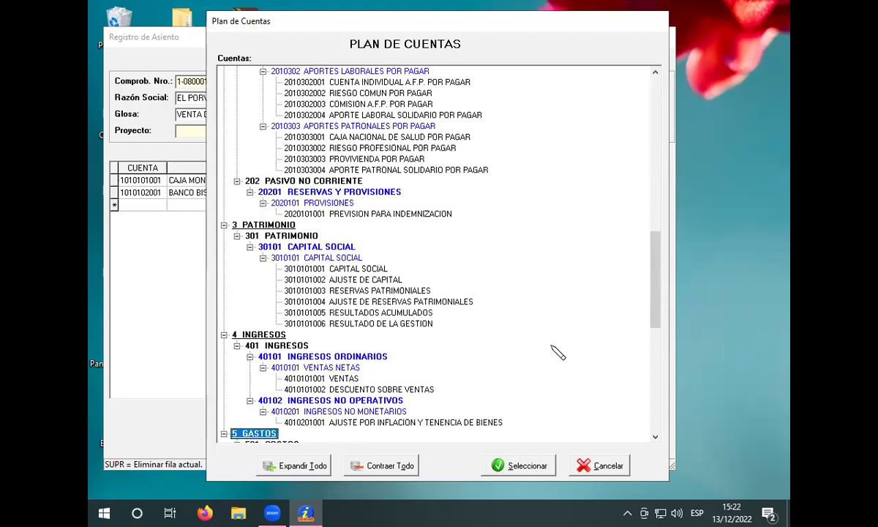
{"action": "scroll", "coordinate": [527, 406], "scroll_direction": "down", "scroll_amount": 5}
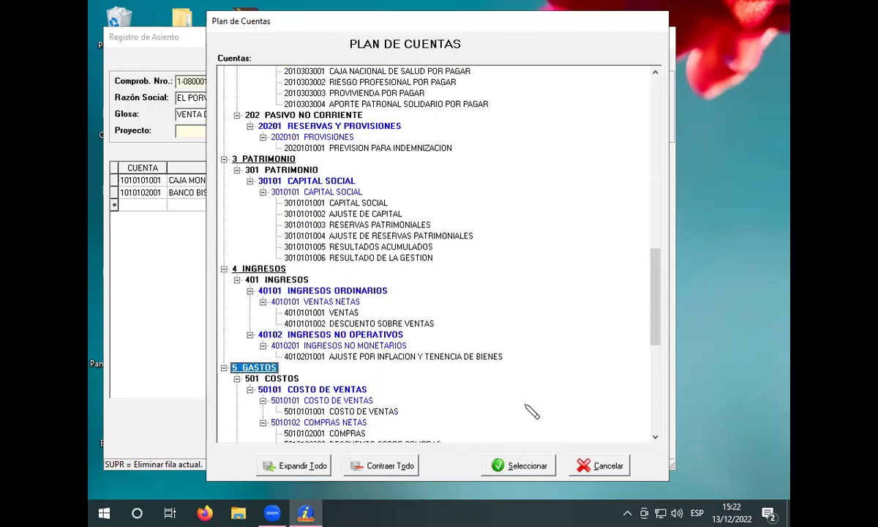
{"action": "scroll", "coordinate": [520, 401], "scroll_direction": "down", "scroll_amount": 3}
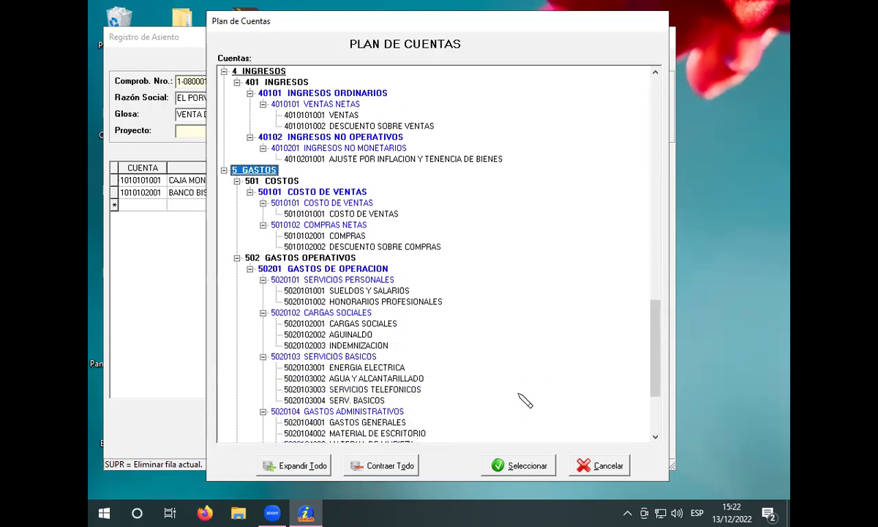
{"action": "scroll", "coordinate": [524, 398], "scroll_direction": "down", "scroll_amount": 3}
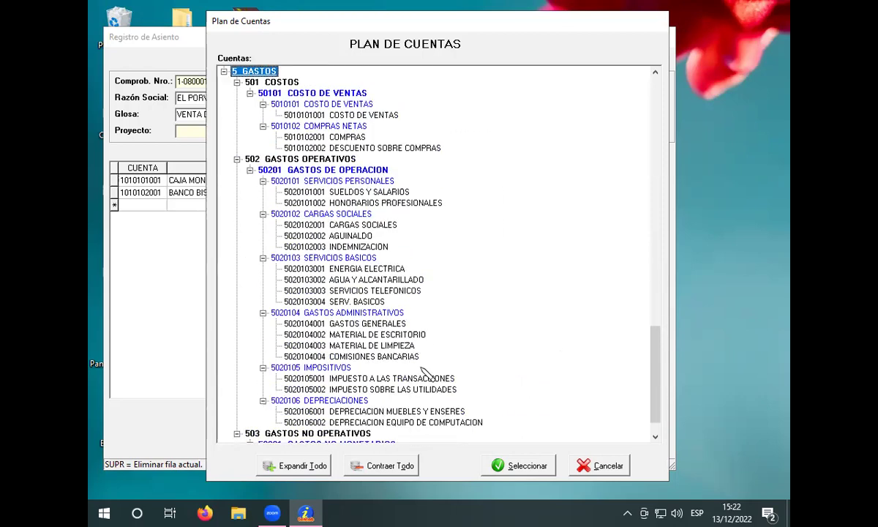
{"action": "left_click", "coordinate": [410, 379]}
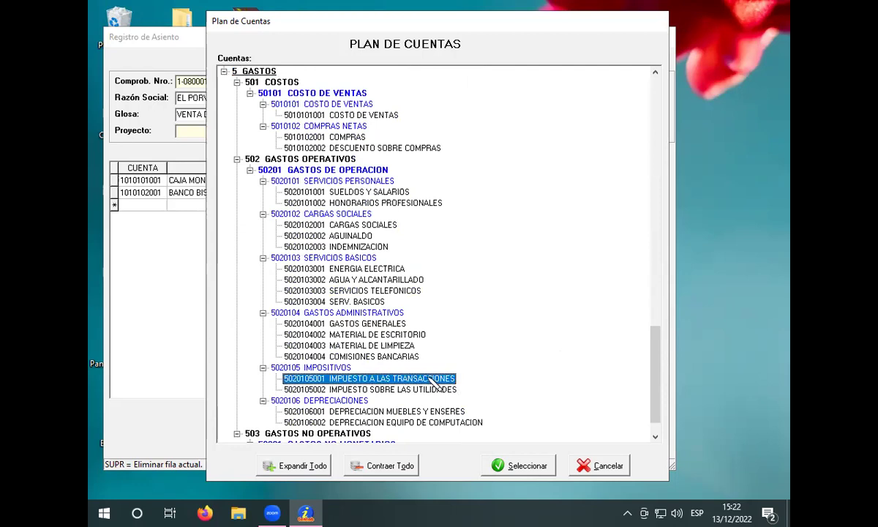
{"action": "left_click", "coordinate": [520, 462]}
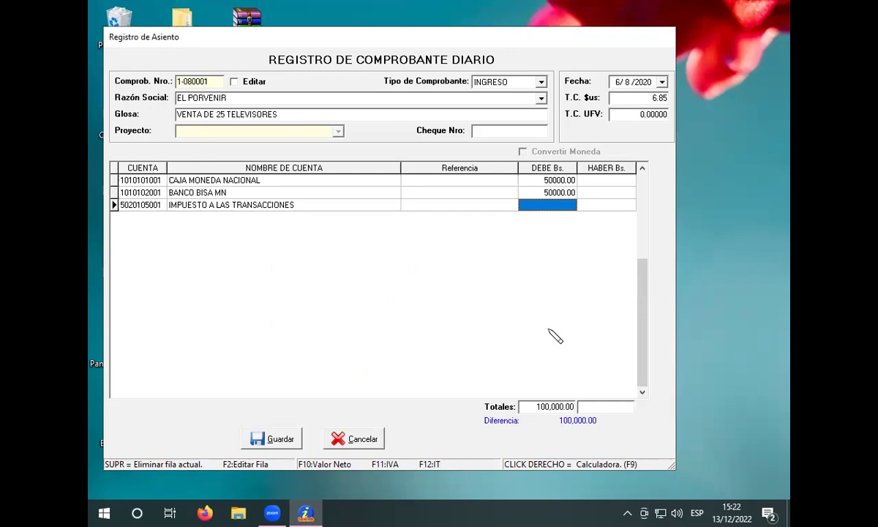
{"action": "type", "text": "3000"}
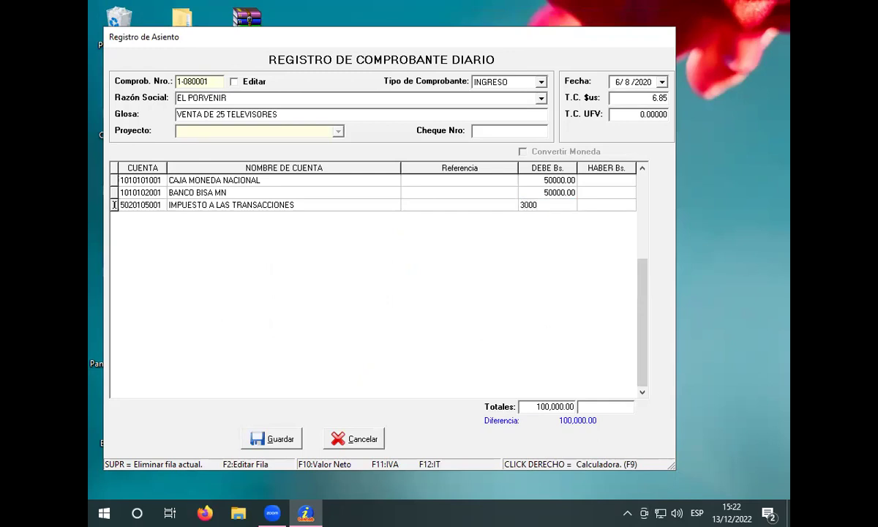
{"action": "key", "text": "Return"}
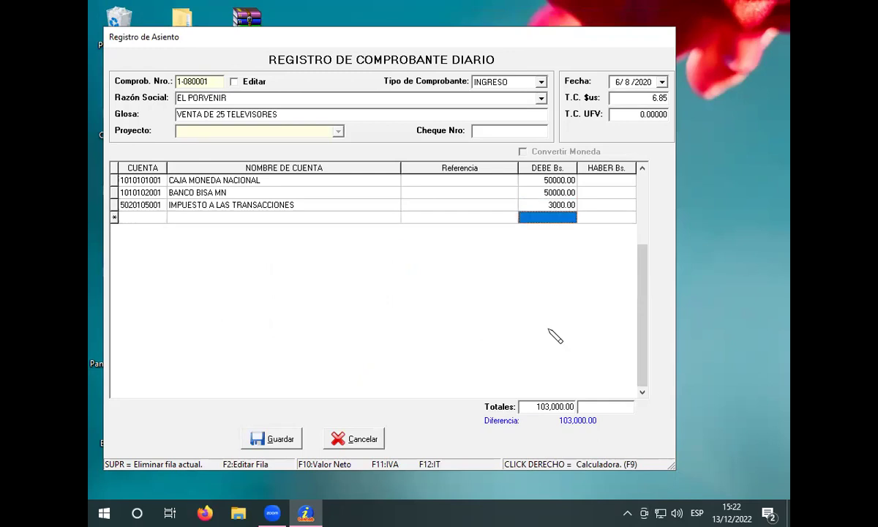
{"action": "key", "text": "Return"}
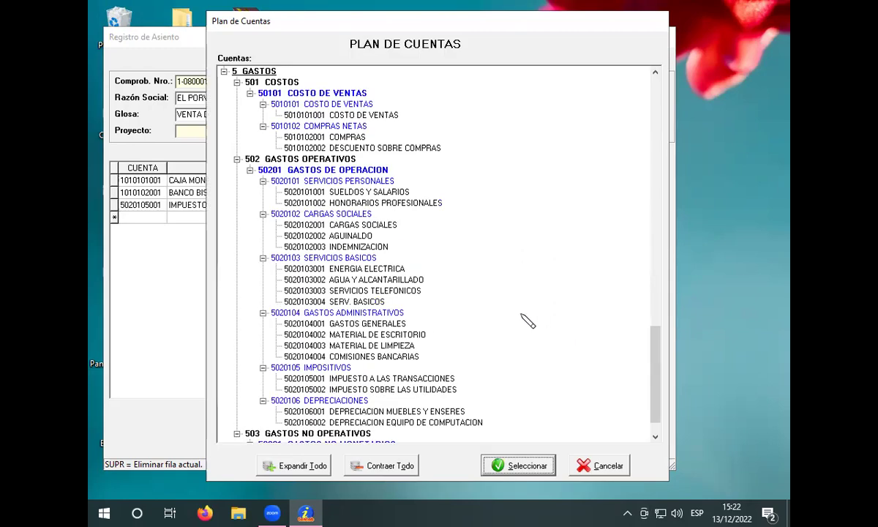
Step: Credit 87,000.00 to the VENTAS account
{"action": "scroll", "coordinate": [522, 326], "scroll_direction": "up", "scroll_amount": 4}
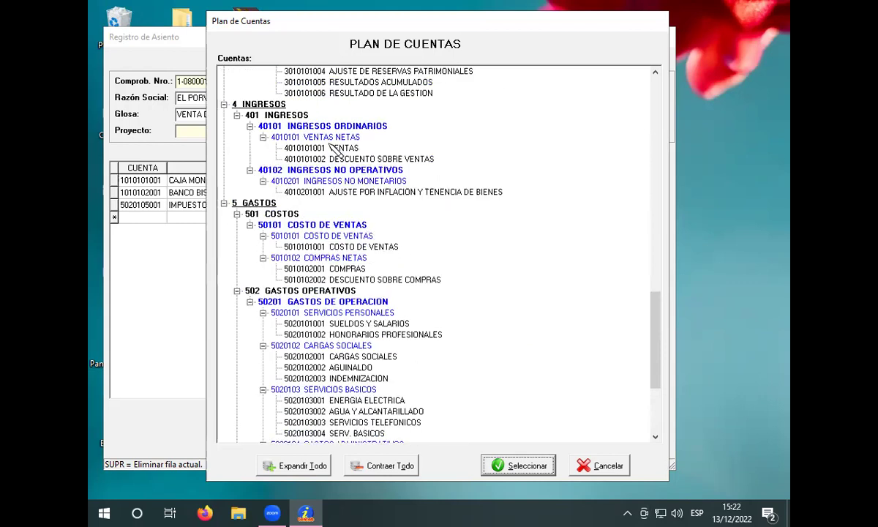
{"action": "left_click", "coordinate": [321, 148]}
{"action": "left_click", "coordinate": [526, 464]}
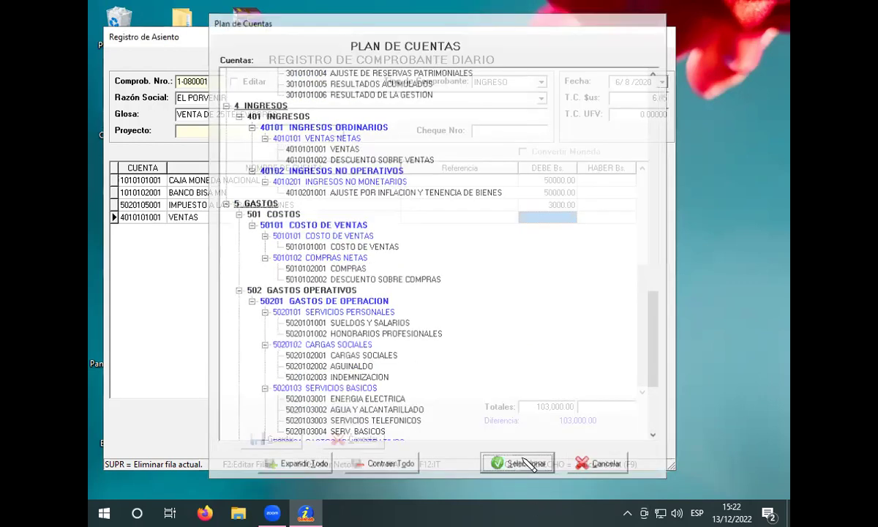
{"action": "left_click", "coordinate": [596, 217]}
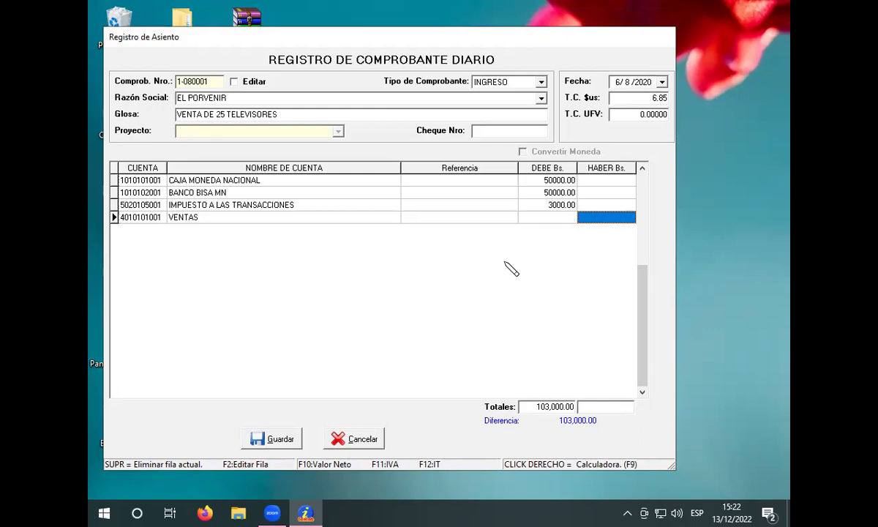
{"action": "type", "text": "87000"}
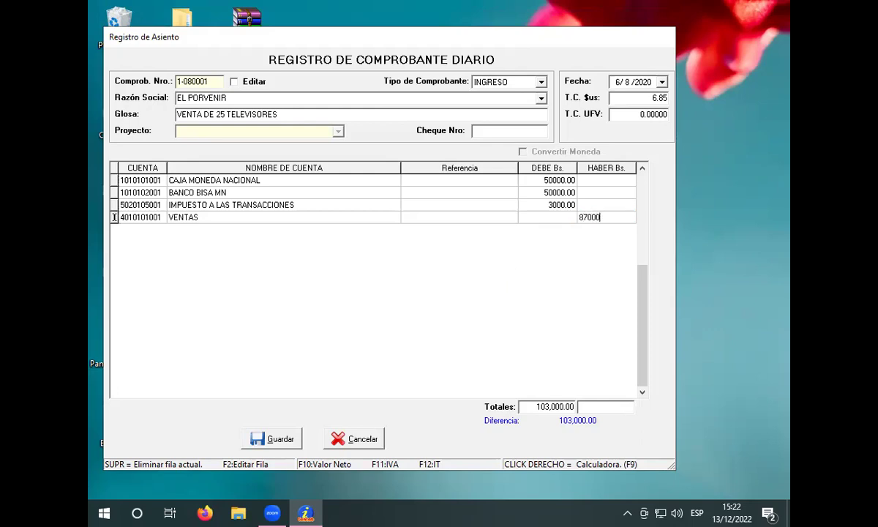
{"action": "key", "text": "Return"}
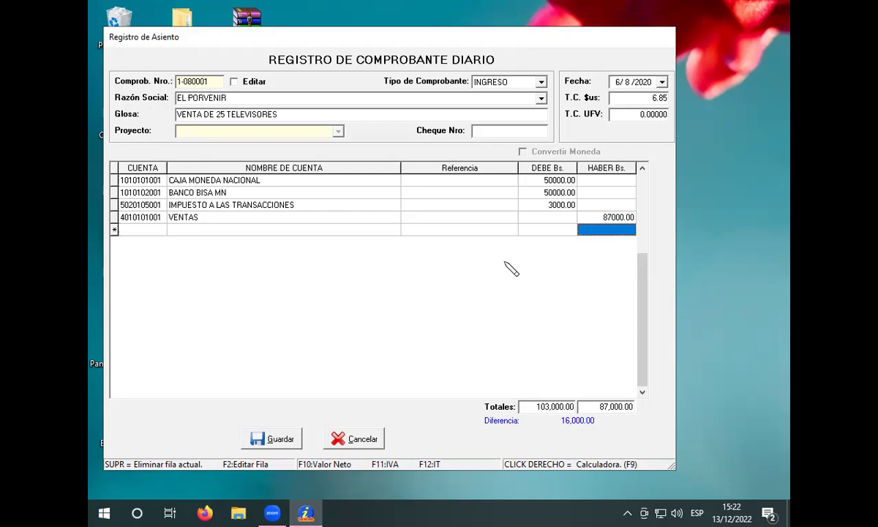
Step: Credit 13,000.00 to DEBITO FISCAL IVA
{"action": "key", "text": "Return"}
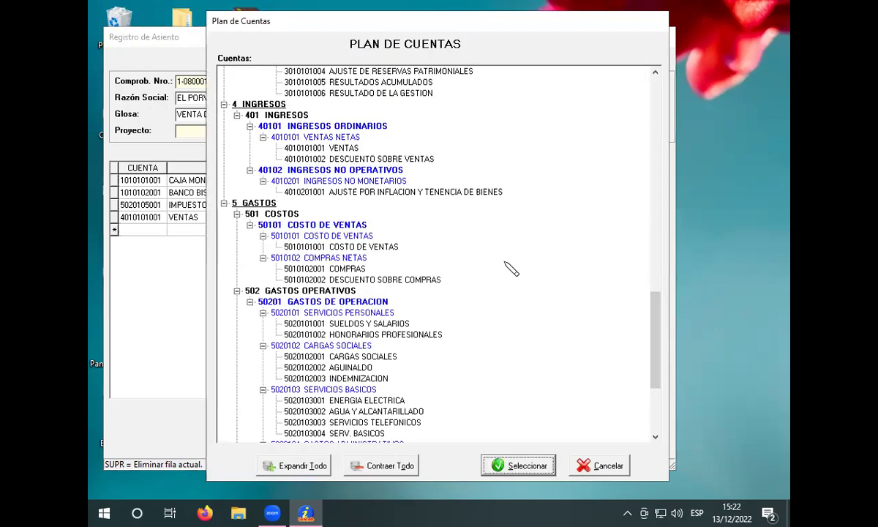
{"action": "scroll", "coordinate": [441, 266], "scroll_direction": "up", "scroll_amount": 9}
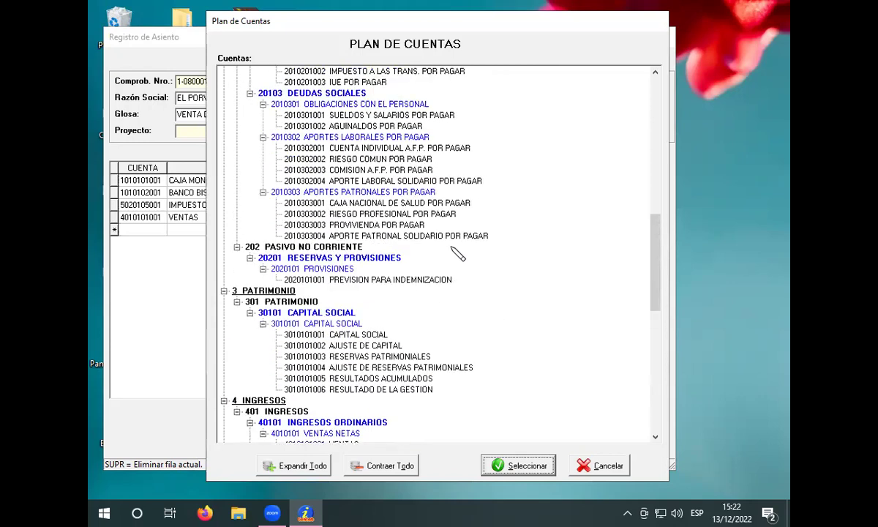
{"action": "scroll", "coordinate": [453, 250], "scroll_direction": "up", "scroll_amount": 5}
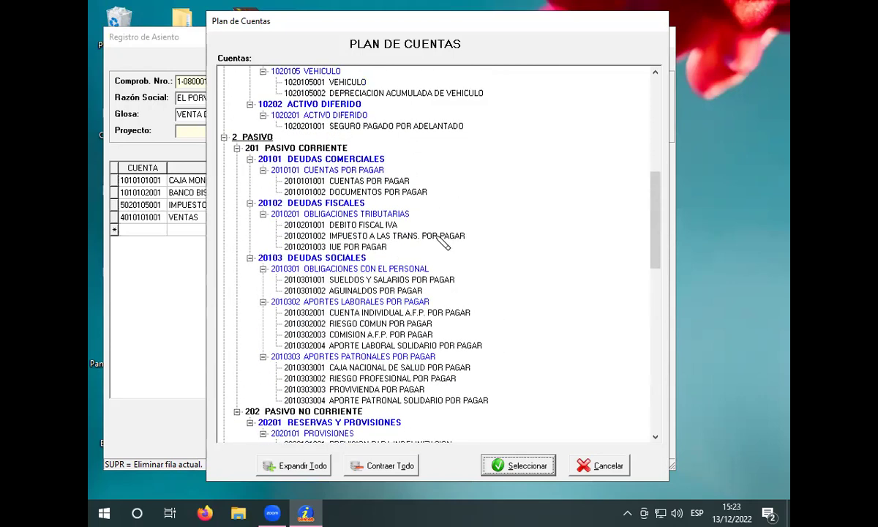
{"action": "left_click", "coordinate": [399, 226]}
{"action": "left_click", "coordinate": [534, 457]}
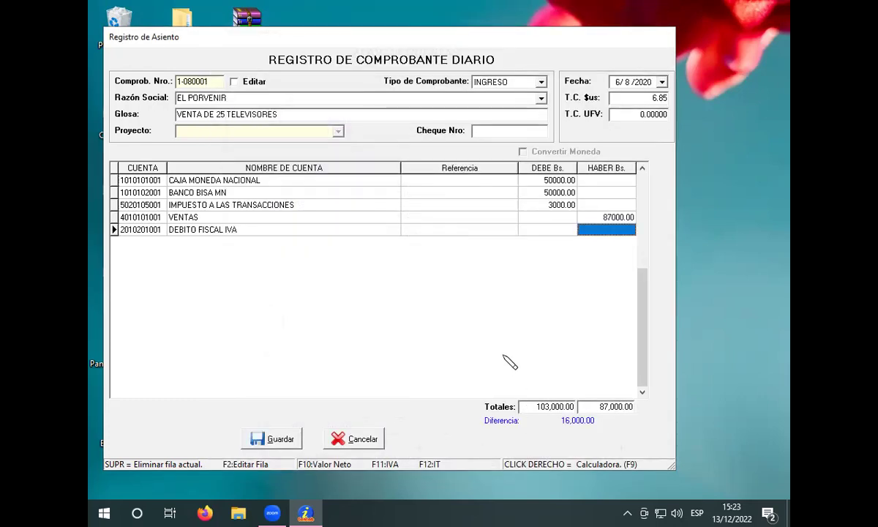
{"action": "type", "text": "13000"}
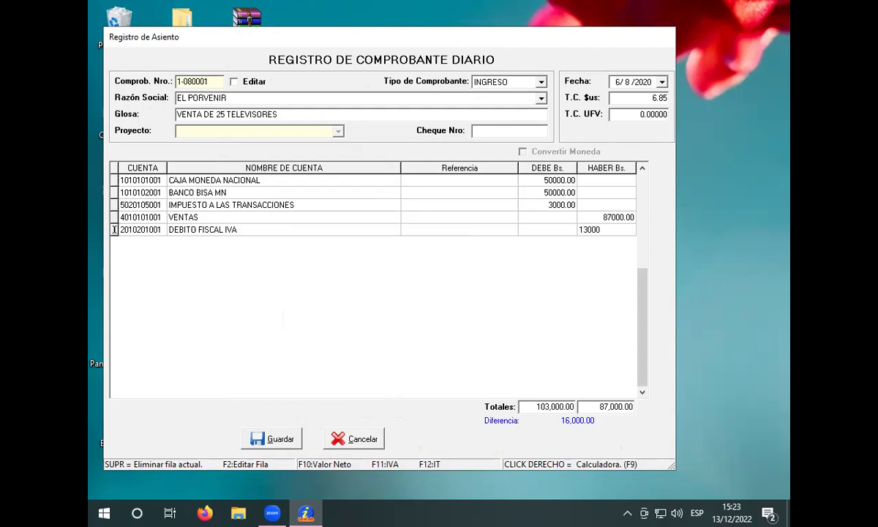
{"action": "key", "text": "Return"}
{"action": "key", "text": "Return"}
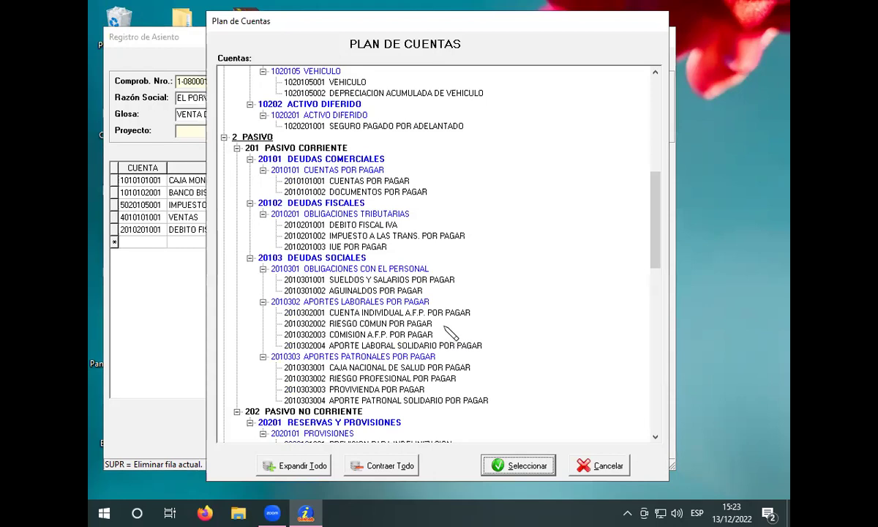
Step: Credit 3,000.00 to IMPUESTO A LAS TRANS. POR PAGAR, balancing the voucher
{"action": "left_click", "coordinate": [339, 236]}
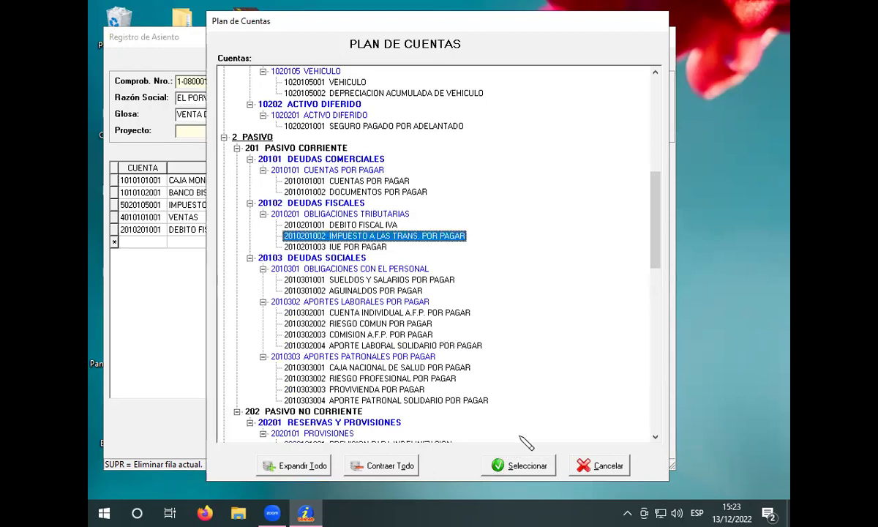
{"action": "left_click", "coordinate": [521, 465]}
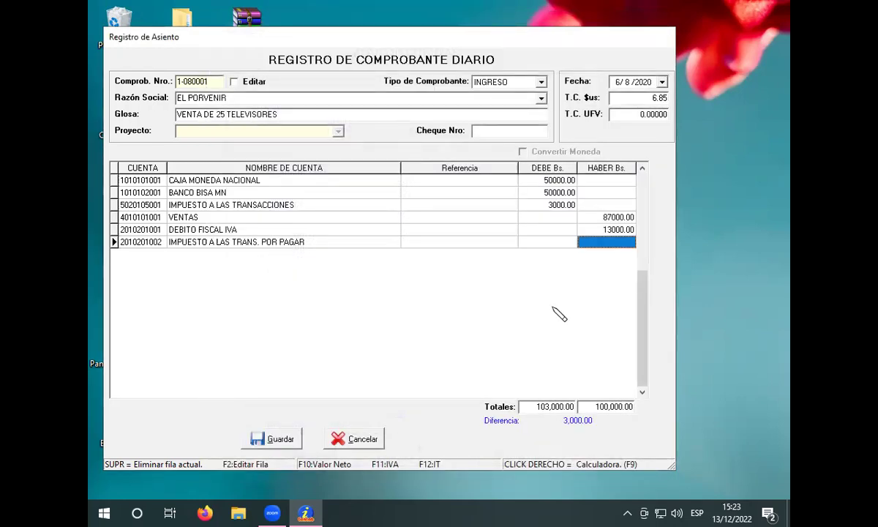
{"action": "type", "text": "3000"}
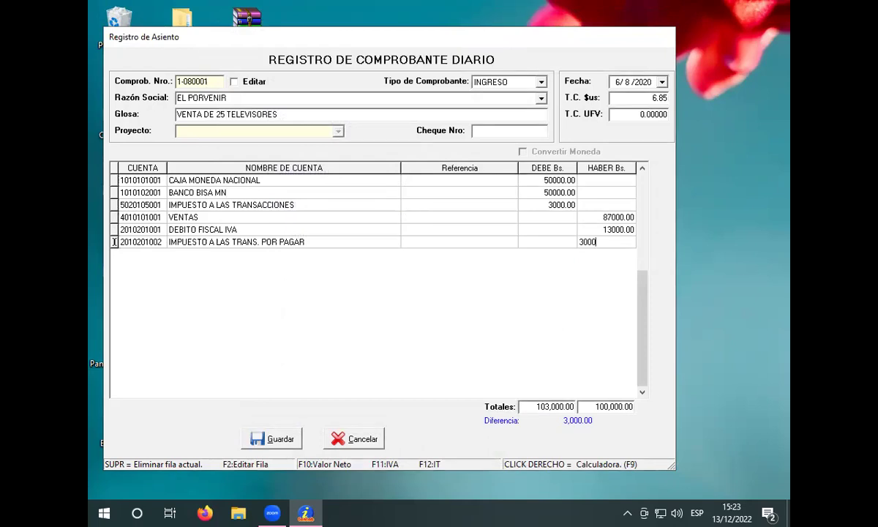
{"action": "key", "text": "Return"}
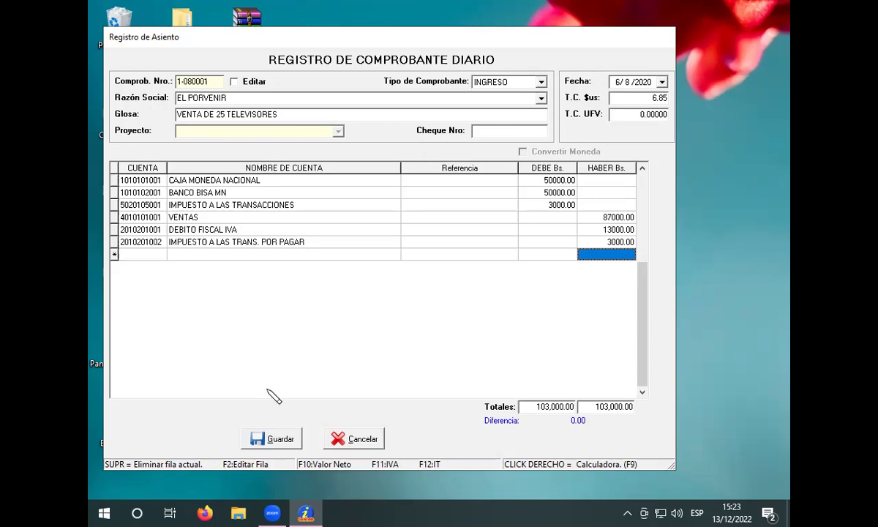
Step: Save the sale voucher and begin a new EGRESO voucher
{"action": "left_click", "coordinate": [272, 444]}
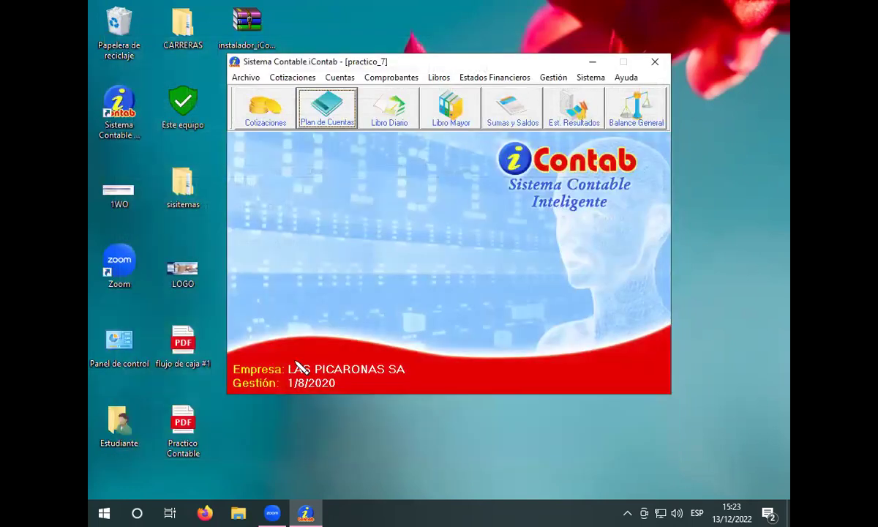
{"action": "left_click", "coordinate": [380, 77]}
{"action": "left_click", "coordinate": [404, 99]}
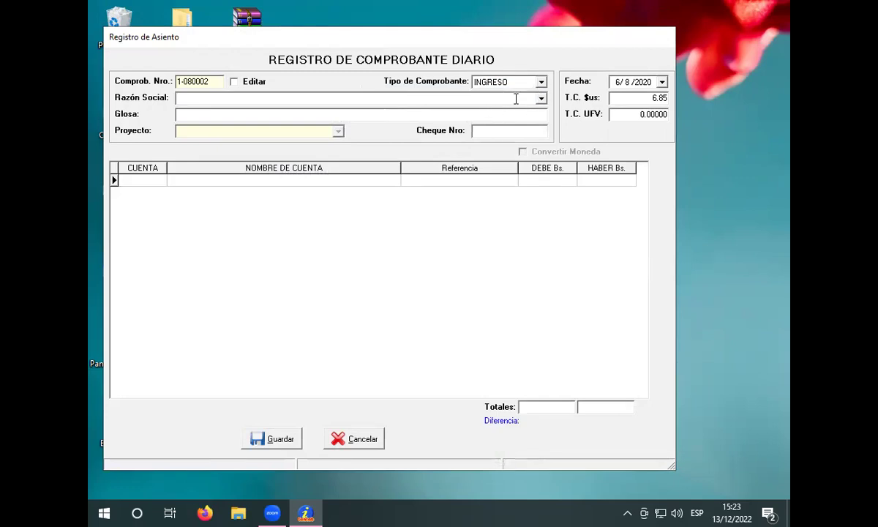
{"action": "left_click", "coordinate": [541, 82]}
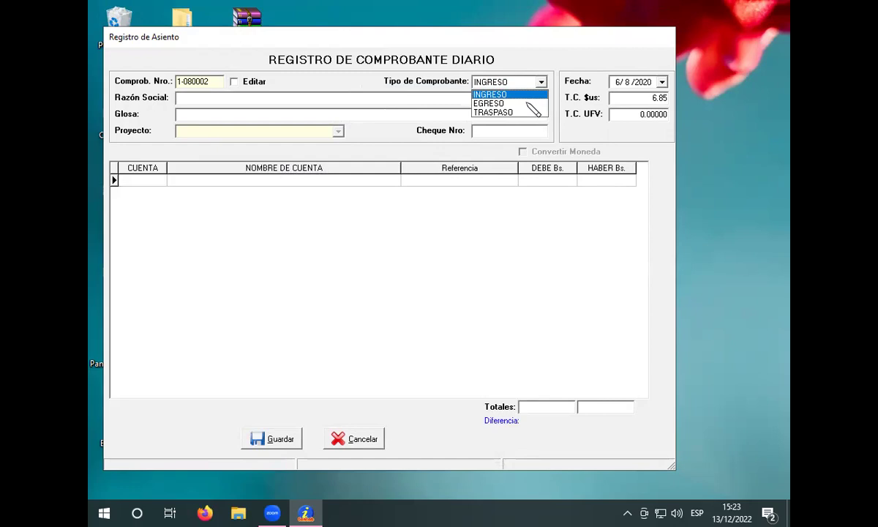
{"action": "left_click", "coordinate": [522, 103]}
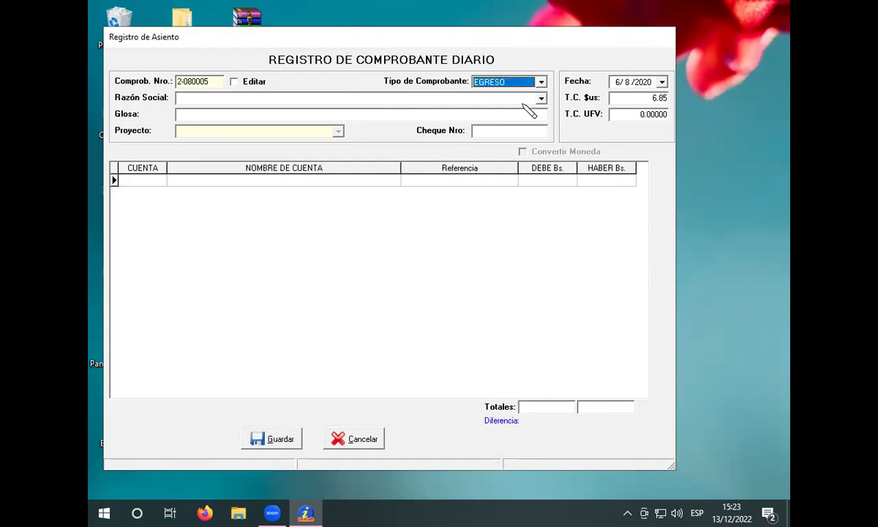
Step: Set the voucher date day to 7 and the dollar exchange rate to 6.85
{"action": "left_click", "coordinate": [618, 82]}
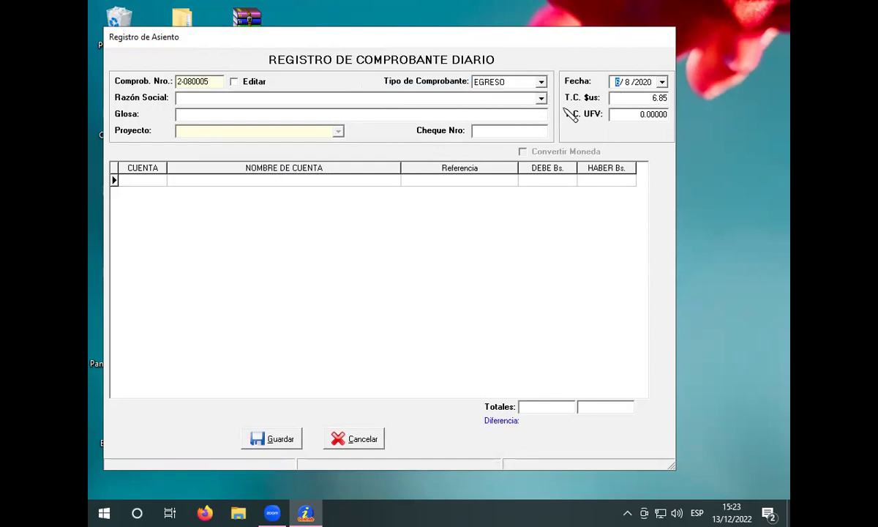
{"action": "type", "text": "7"}
{"action": "left_click", "coordinate": [658, 98]}
{"action": "key", "text": "BackSpace"}
{"action": "key", "text": "BackSpace"}
{"action": "key", "text": "BackSpace"}
{"action": "key", "text": "BackSpace"}
{"action": "type", "text": "6.85"}
{"action": "left_click", "coordinate": [444, 98]}
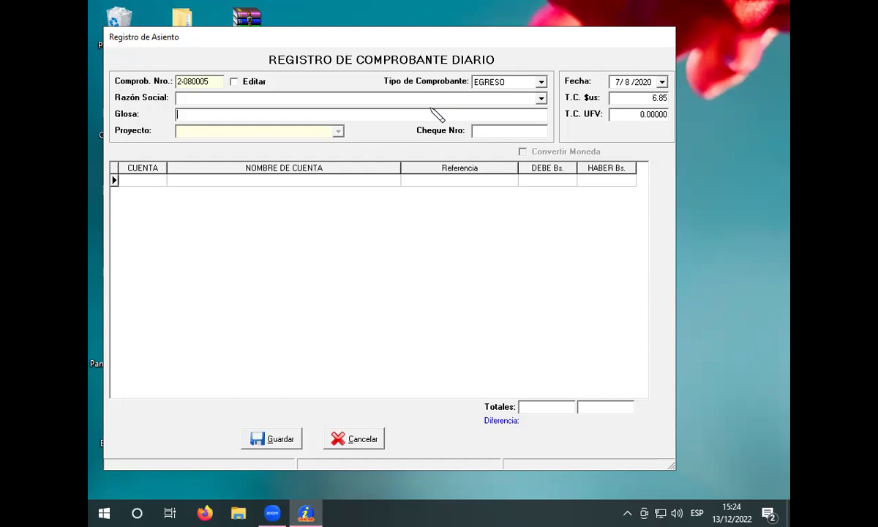
Step: Enter 'COMPRA DE 2 COMPT. HP' as the expense voucher's Glosa description
{"action": "type", "text": "COMPRA DE 2"}
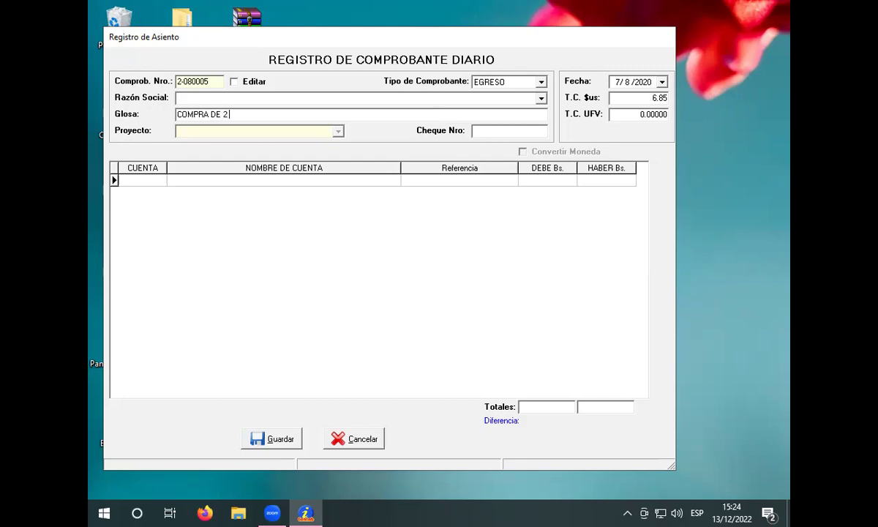
{"action": "type", "text": " COMPT. HP"}
{"action": "left_click", "coordinate": [322, 180]}
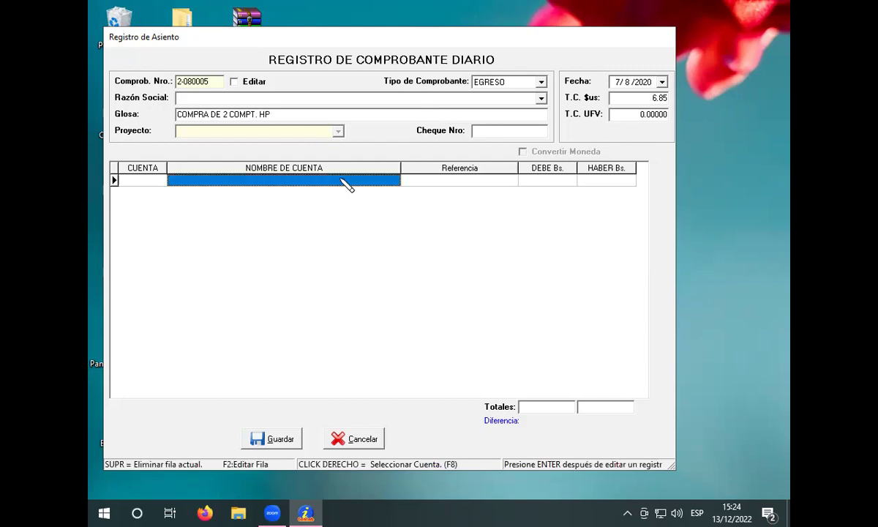
{"action": "right_click", "coordinate": [324, 187]}
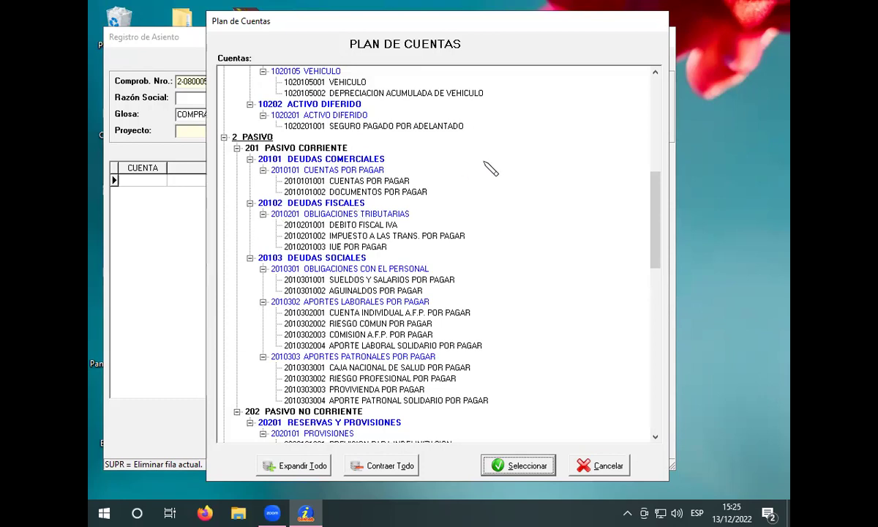
{"action": "scroll", "coordinate": [512, 178], "scroll_direction": "up", "scroll_amount": 1}
{"action": "scroll", "coordinate": [512, 178], "scroll_direction": "up", "scroll_amount": 2}
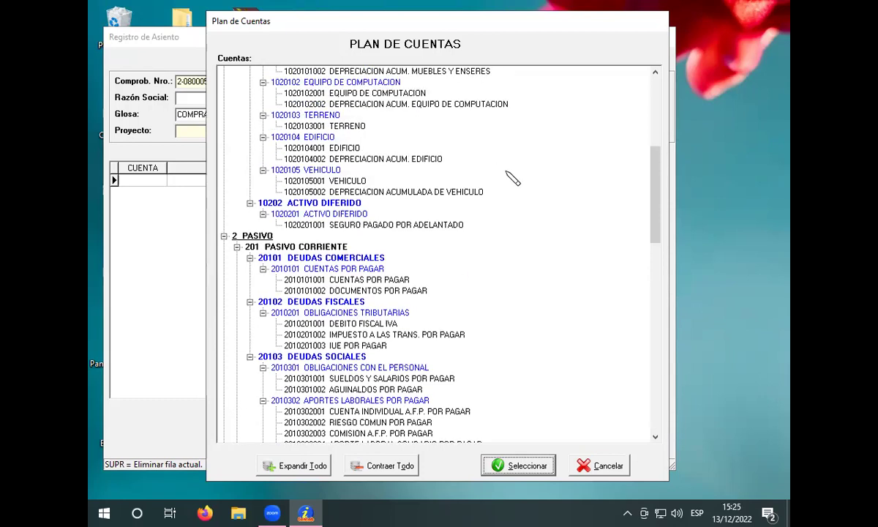
{"action": "scroll", "coordinate": [512, 178], "scroll_direction": "up", "scroll_amount": 2}
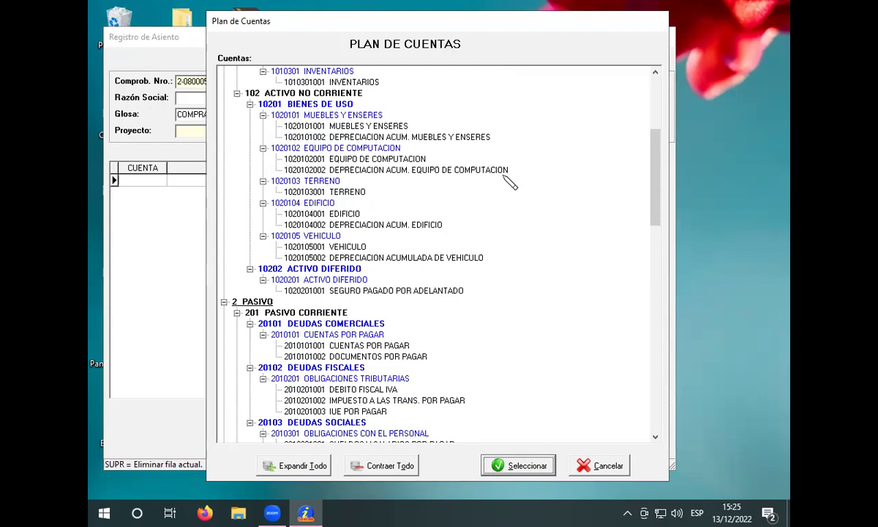
{"action": "left_click", "coordinate": [385, 158]}
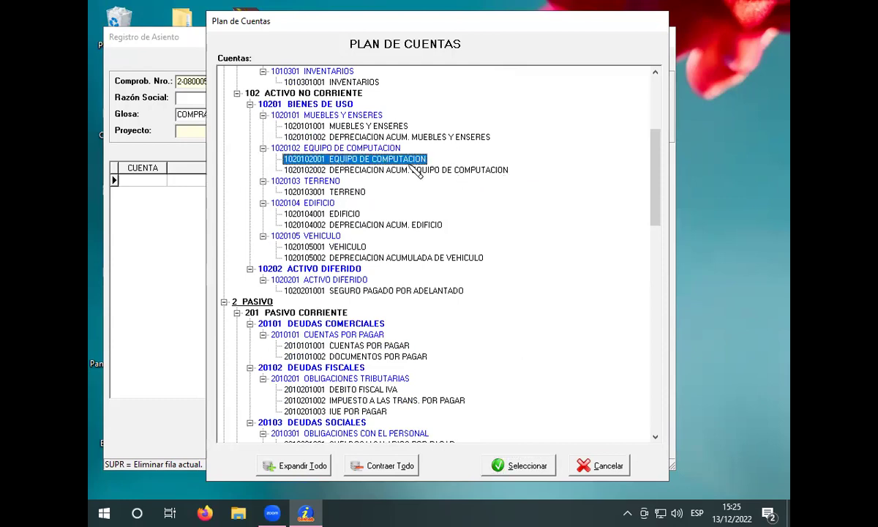
{"action": "left_click", "coordinate": [532, 465]}
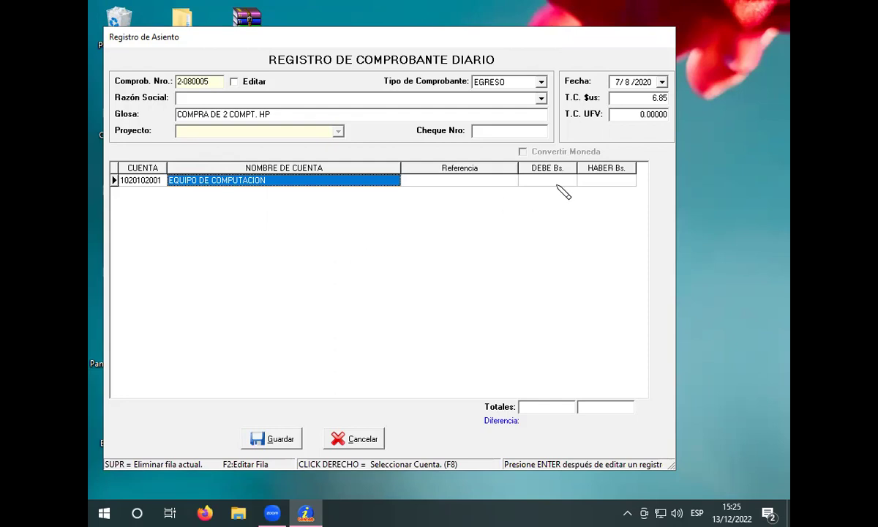
{"action": "key", "text": "Return"}
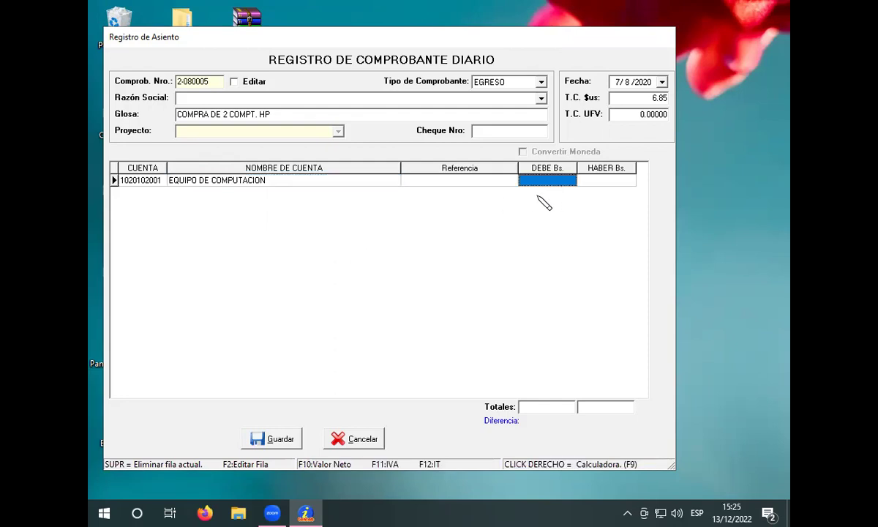
{"action": "type", "text": "12180"}
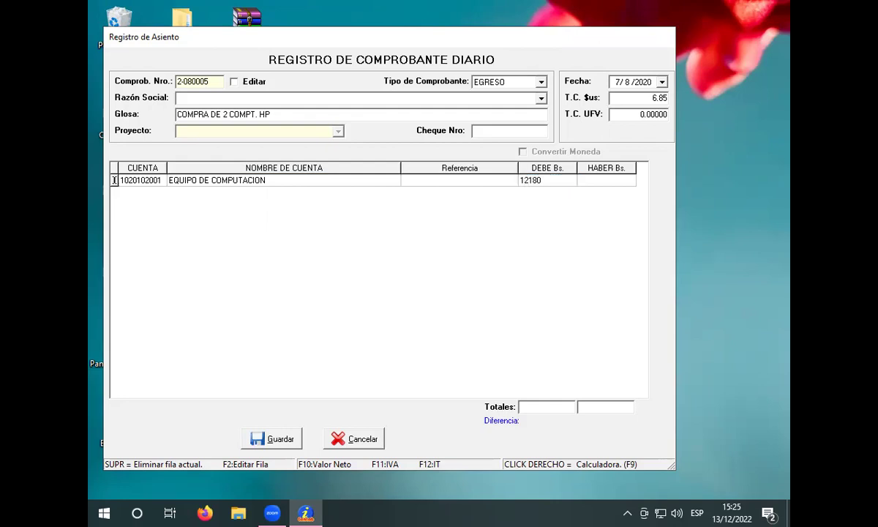
{"action": "left_click", "coordinate": [538, 196]}
{"action": "left_click", "coordinate": [539, 196]}
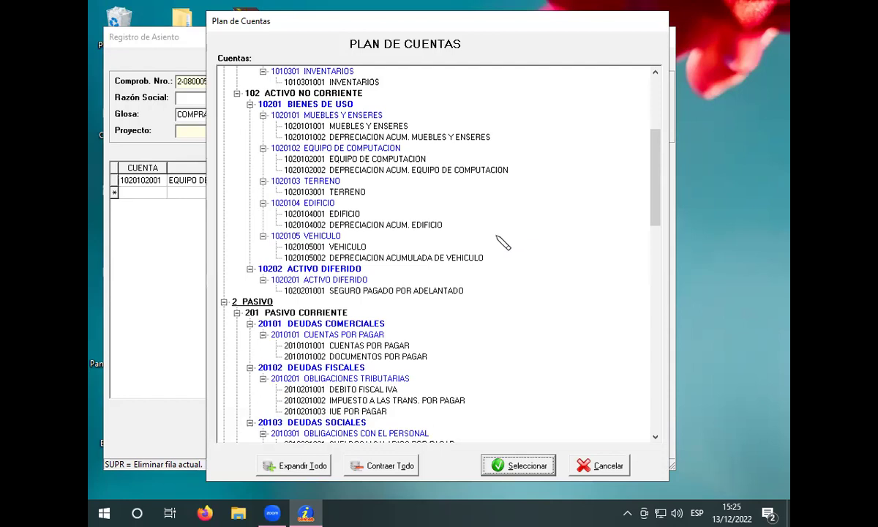
{"action": "scroll", "coordinate": [503, 243], "scroll_direction": "up", "scroll_amount": 5}
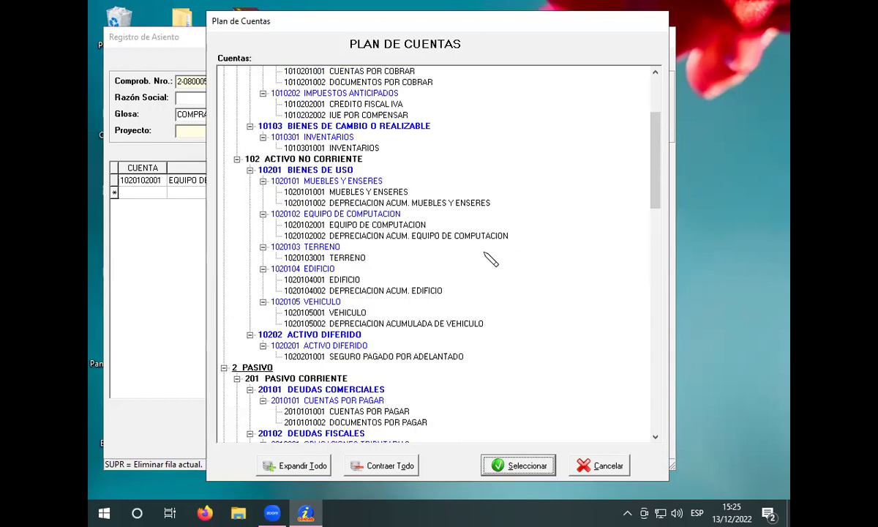
{"action": "left_click", "coordinate": [395, 204]}
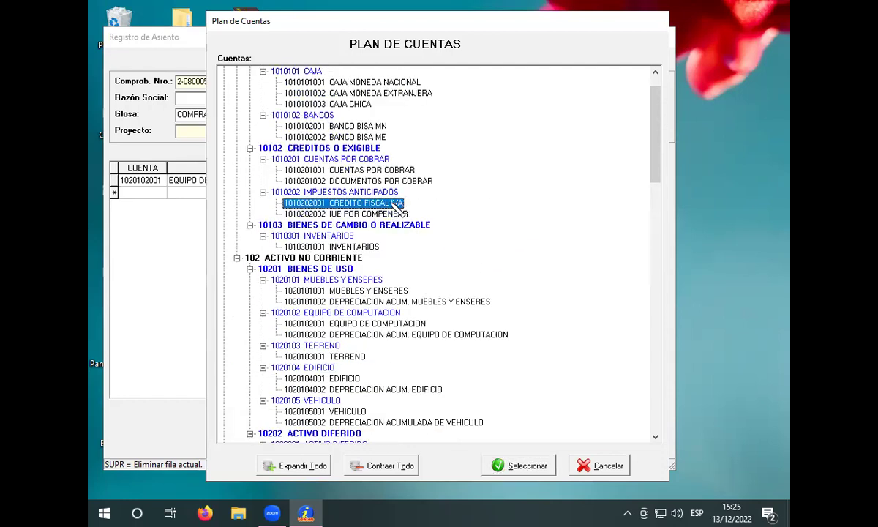
{"action": "left_click", "coordinate": [540, 464]}
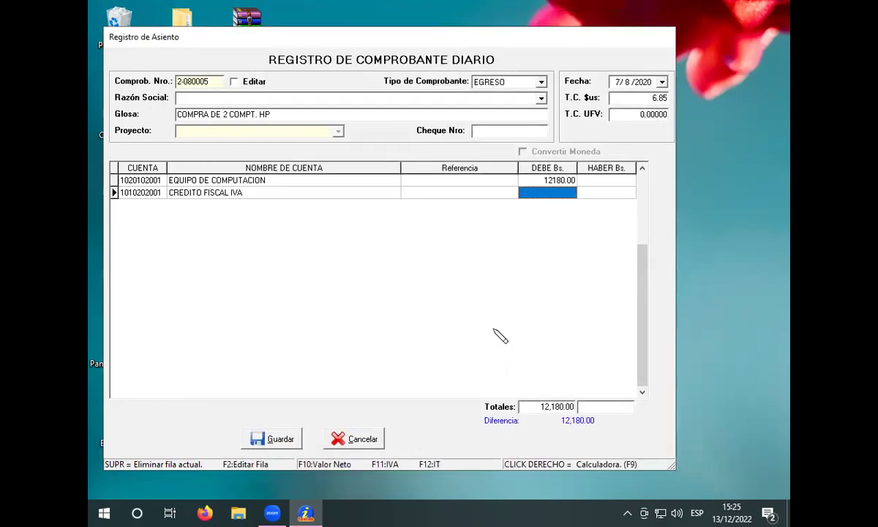
{"action": "type", "text": "1820"}
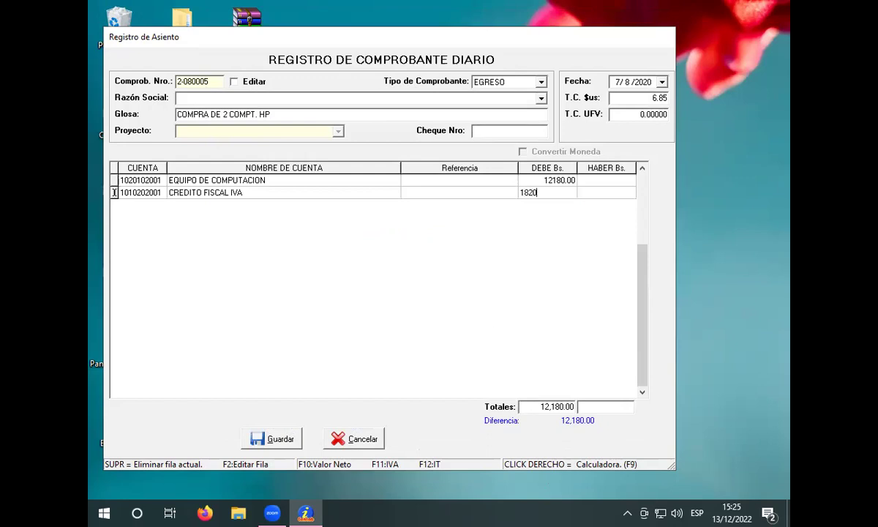
{"action": "key", "text": "Return"}
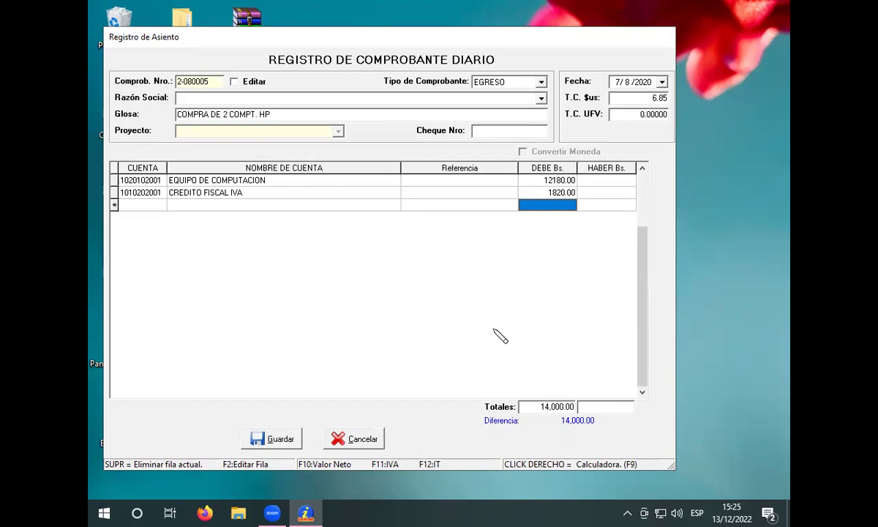
{"action": "key", "text": "Return"}
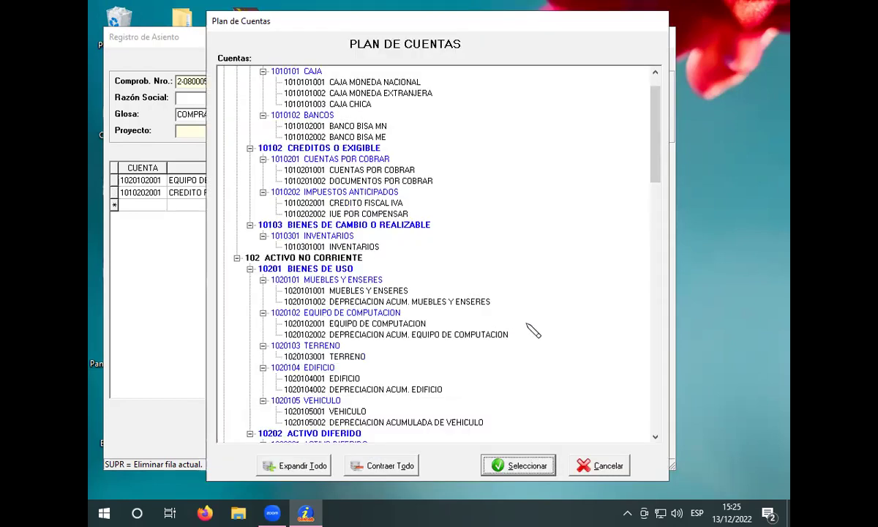
{"action": "left_click", "coordinate": [333, 81]}
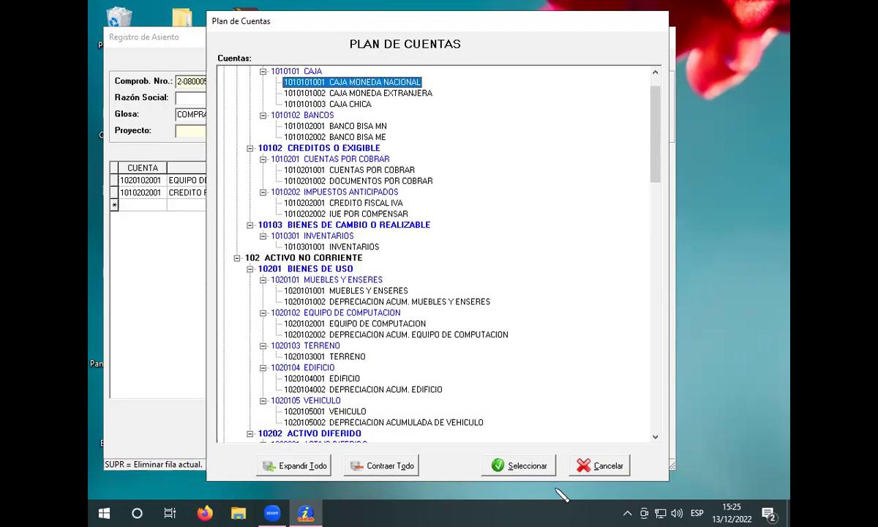
{"action": "left_click", "coordinate": [497, 465]}
{"action": "left_click", "coordinate": [610, 206]}
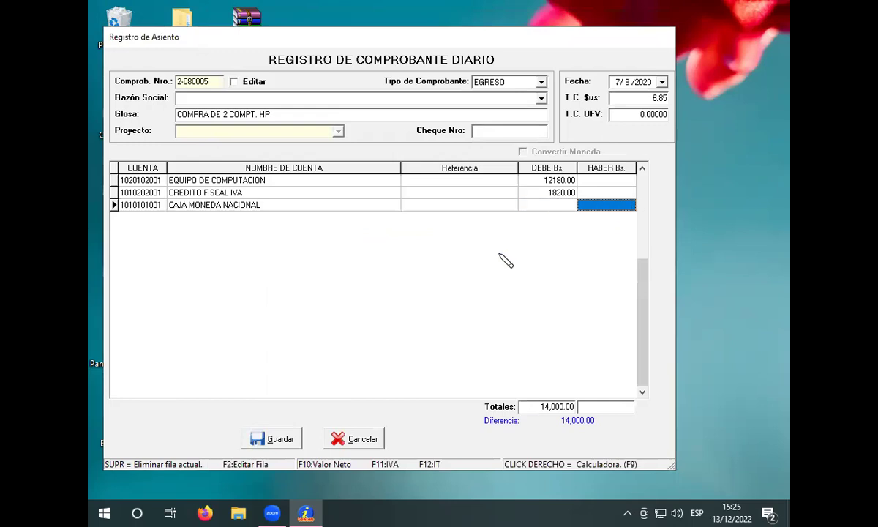
{"action": "type", "text": "1400"}
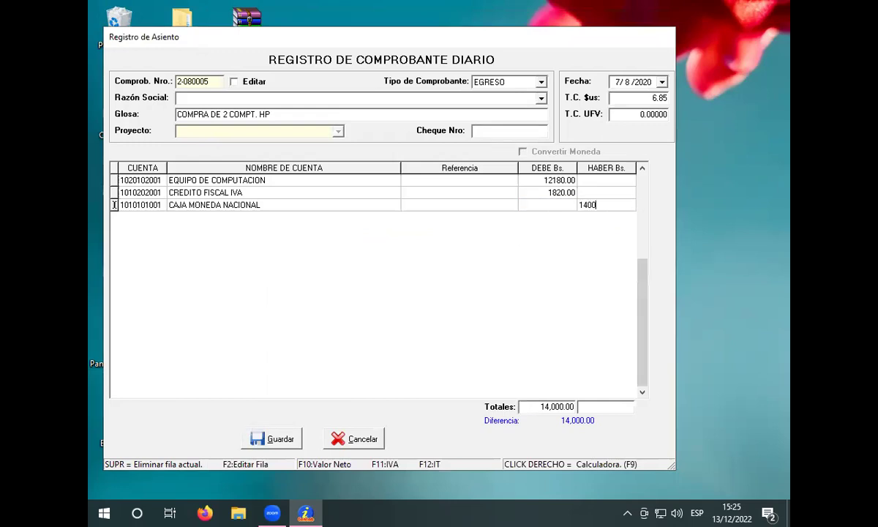
{"action": "type", "text": "0"}
{"action": "key", "text": "Return"}
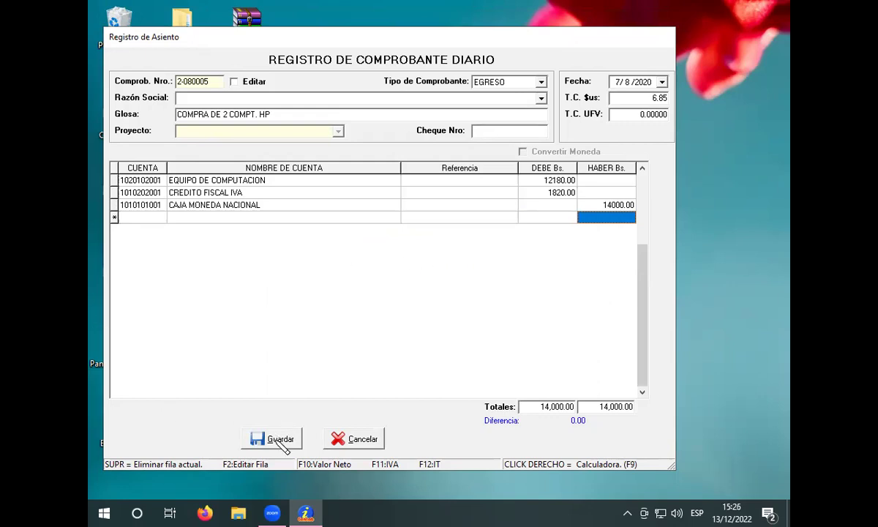
Step: Save the balanced voucher and begin registering a new voucher
{"action": "left_click", "coordinate": [280, 441]}
{"action": "left_click", "coordinate": [391, 78]}
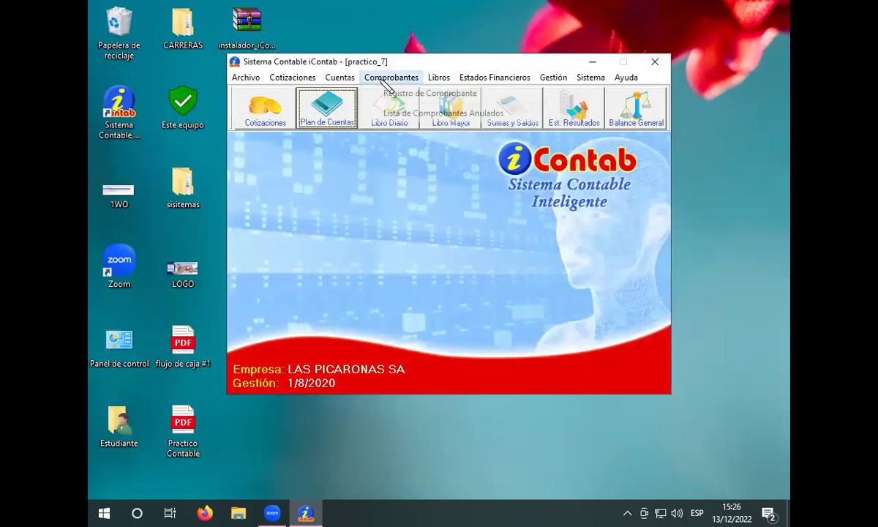
{"action": "left_click", "coordinate": [399, 93]}
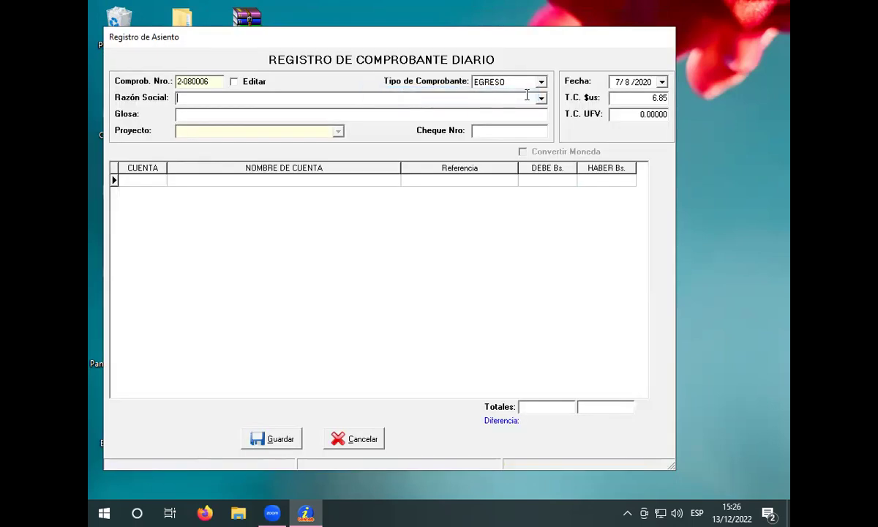
Step: Date new voucher 2-080006 as 8/8/2020 with a 6.85 dollar exchange rate
{"action": "left_click", "coordinate": [627, 81]}
{"action": "key", "text": "Tab"}
{"action": "left_click", "coordinate": [618, 98]}
{"action": "key", "text": "BackSpace"}
{"action": "key", "text": "BackSpace"}
{"action": "key", "text": "BackSpace"}
{"action": "key", "text": "BackSpace"}
{"action": "type", "text": "6.85"}
{"action": "left_click", "coordinate": [541, 82]}
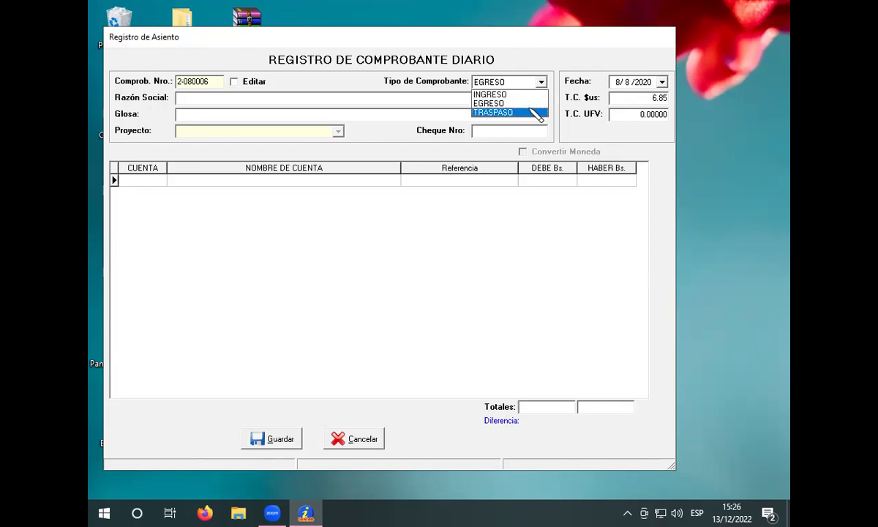
Step: Make the voucher a TRASPASO and enter the customer's name as the business name
{"action": "left_click", "coordinate": [532, 110]}
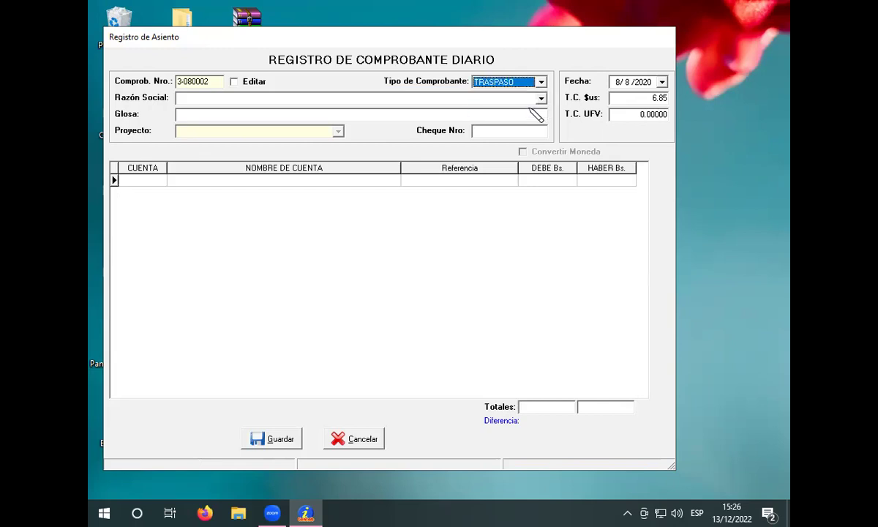
{"action": "left_click", "coordinate": [416, 97]}
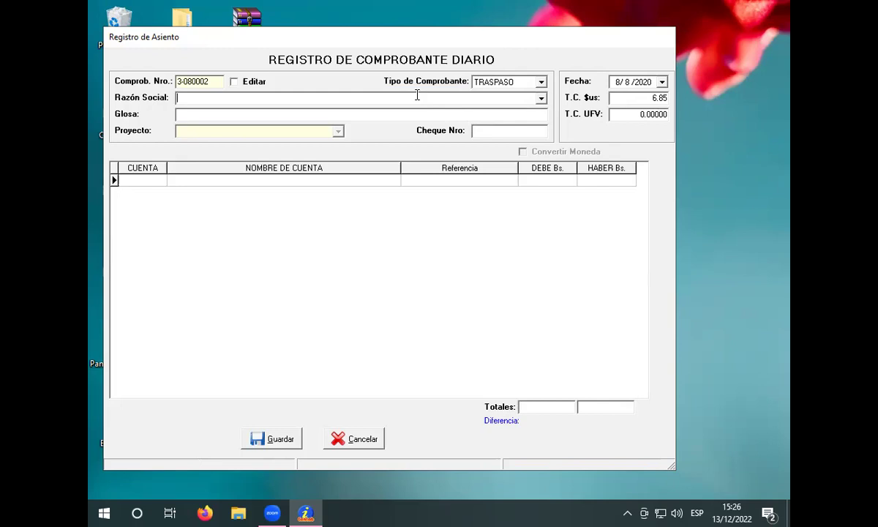
{"action": "type", "text": "SRA DOLORES DE BARRIGA"}
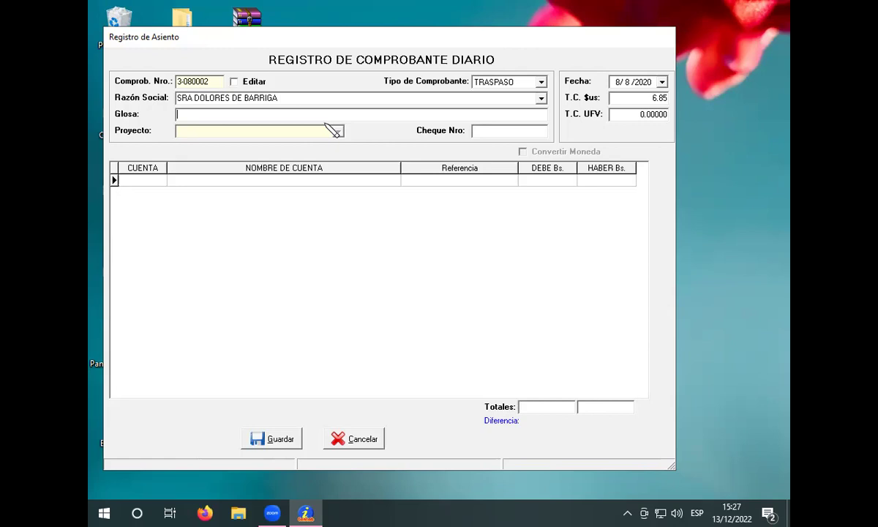
Step: Enter the sale description 'VENTA DE 10 TV' in the Glosa
{"action": "type", "text": "VENTA DE 10 TV"}
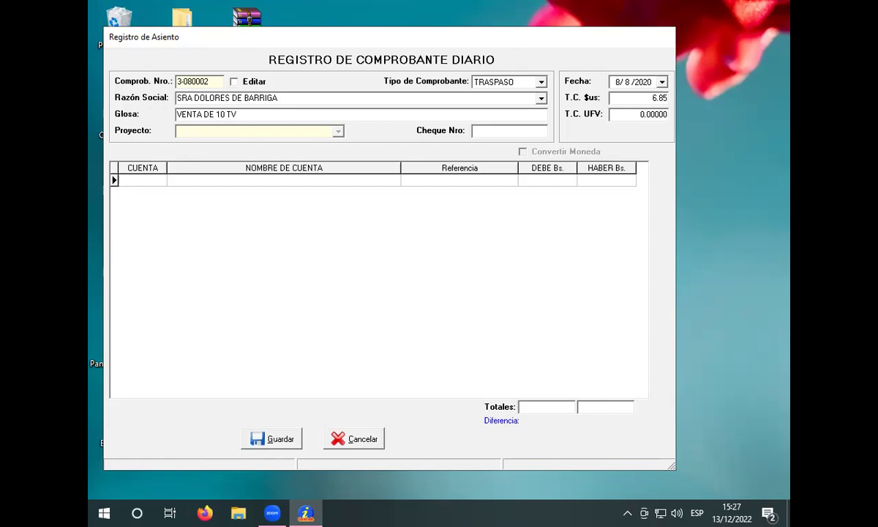
Step: Debit 38000 to CUENTAS POR COBRAR on the voucher's first line
{"action": "left_click", "coordinate": [327, 182]}
{"action": "right_click", "coordinate": [332, 183]}
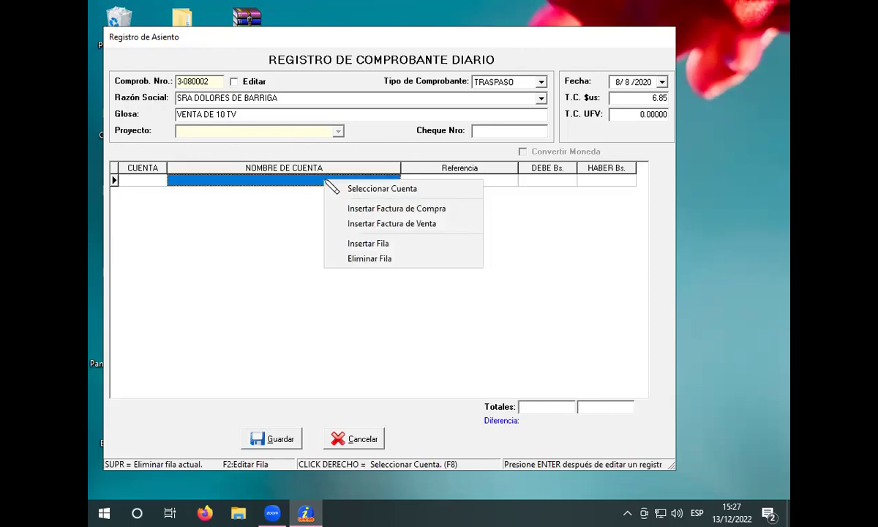
{"action": "left_click", "coordinate": [312, 179]}
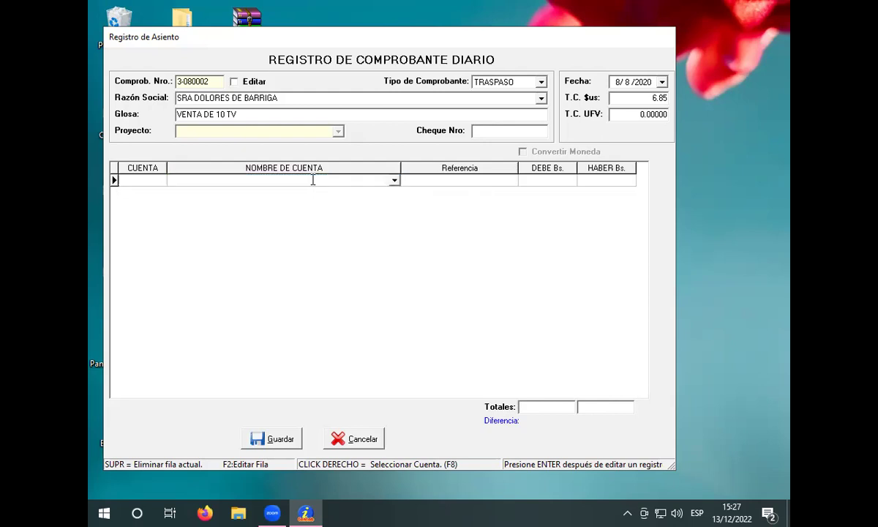
{"action": "right_click", "coordinate": [317, 185]}
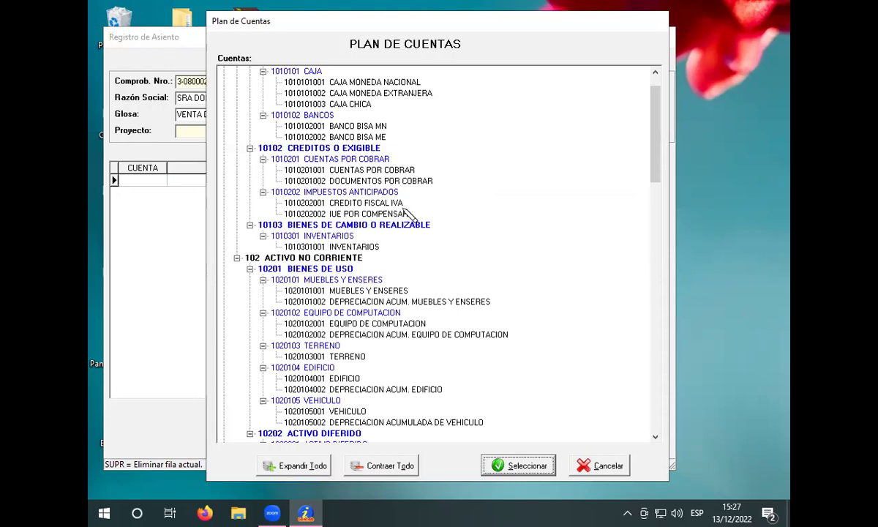
{"action": "left_click", "coordinate": [370, 158]}
{"action": "left_click", "coordinate": [523, 459]}
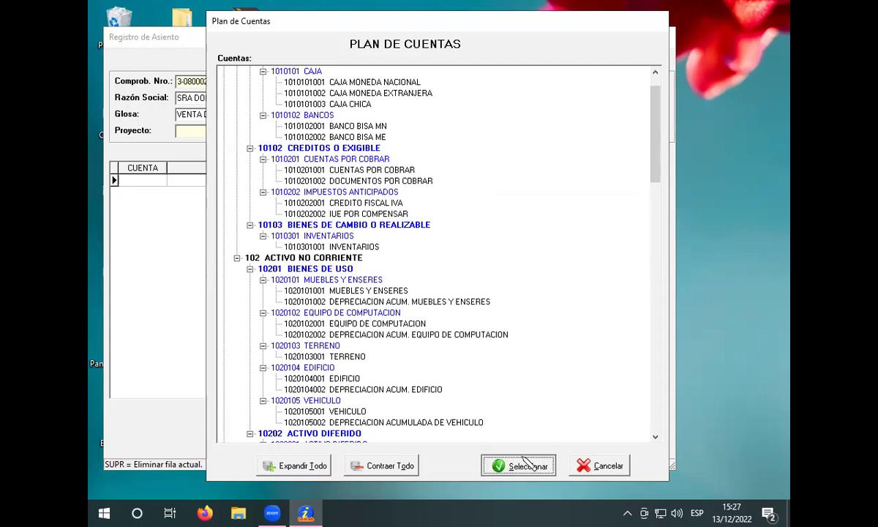
{"action": "left_click", "coordinate": [556, 180]}
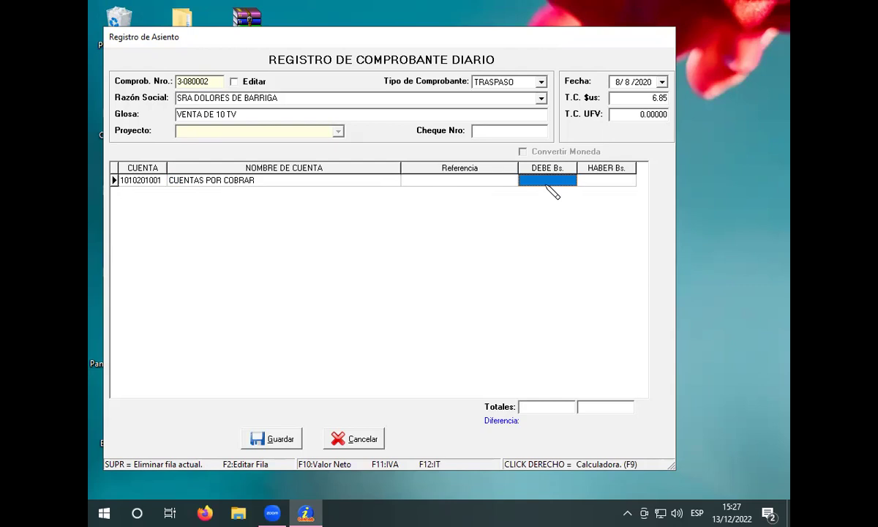
{"action": "type", "text": "38"}
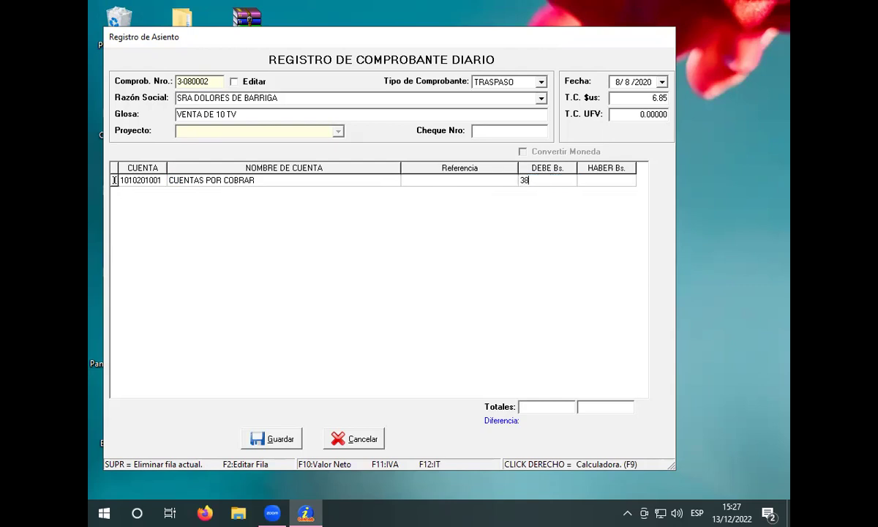
{"action": "type", "text": "000"}
{"action": "key", "text": "Return"}
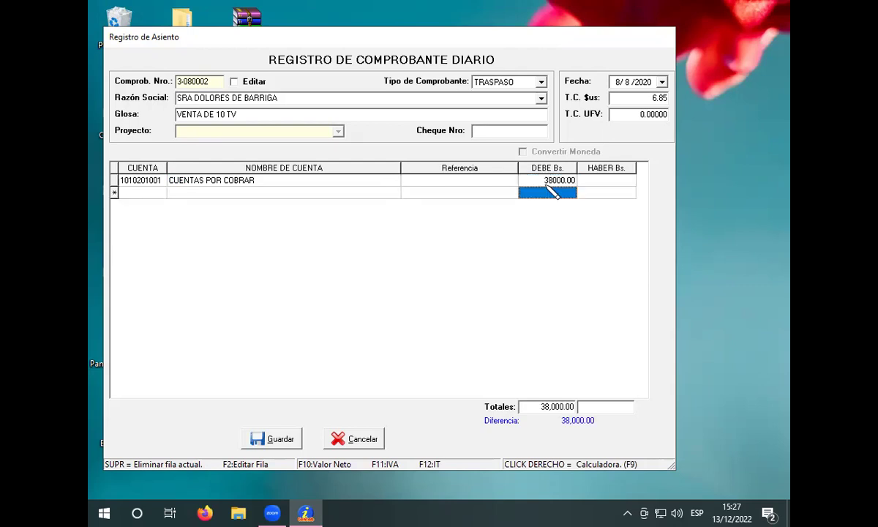
Step: Debit 1140 to IMPUESTO A LAS TRANSACCIONES on the second line, totalling 39,140.00
{"action": "double_click", "coordinate": [369, 196]}
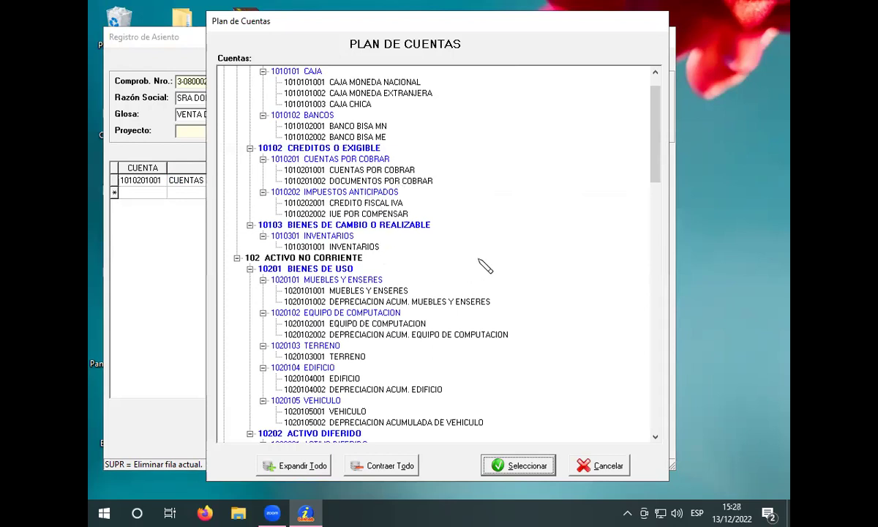
{"action": "key", "text": "5"}
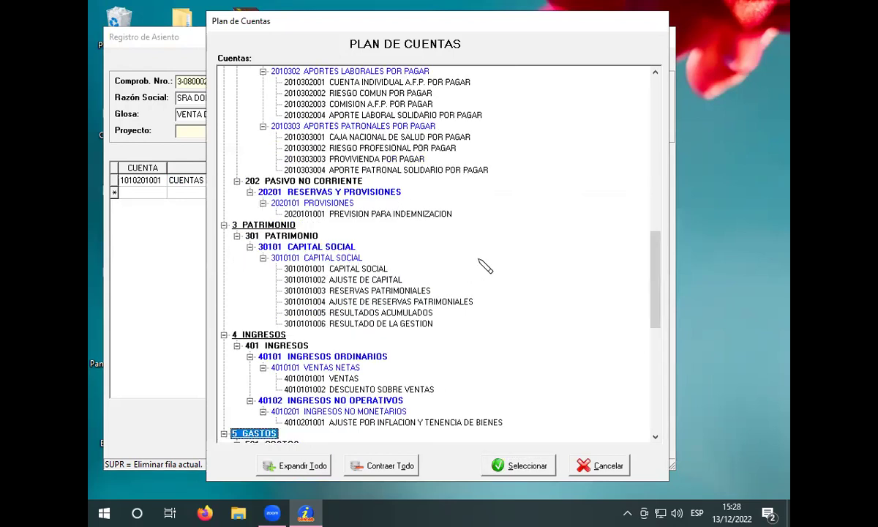
{"action": "scroll", "coordinate": [468, 329], "scroll_direction": "down", "scroll_amount": 5}
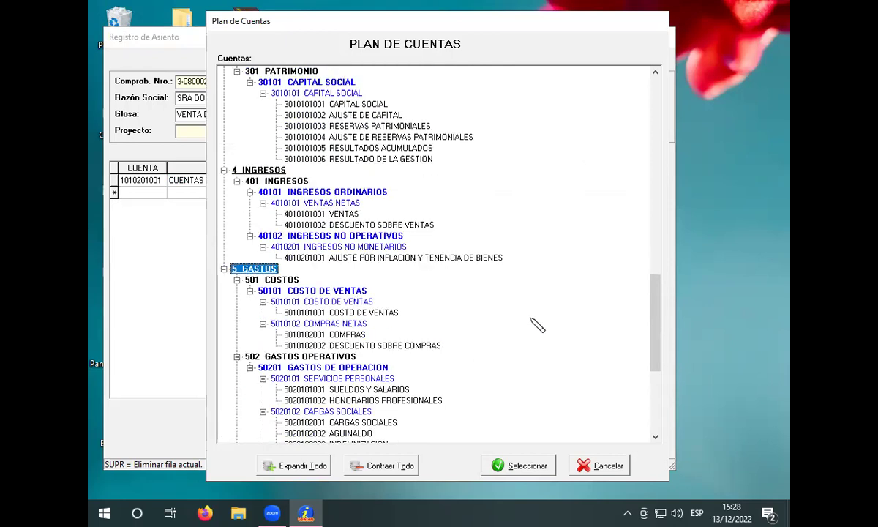
{"action": "scroll", "coordinate": [468, 353], "scroll_direction": "down", "scroll_amount": 2}
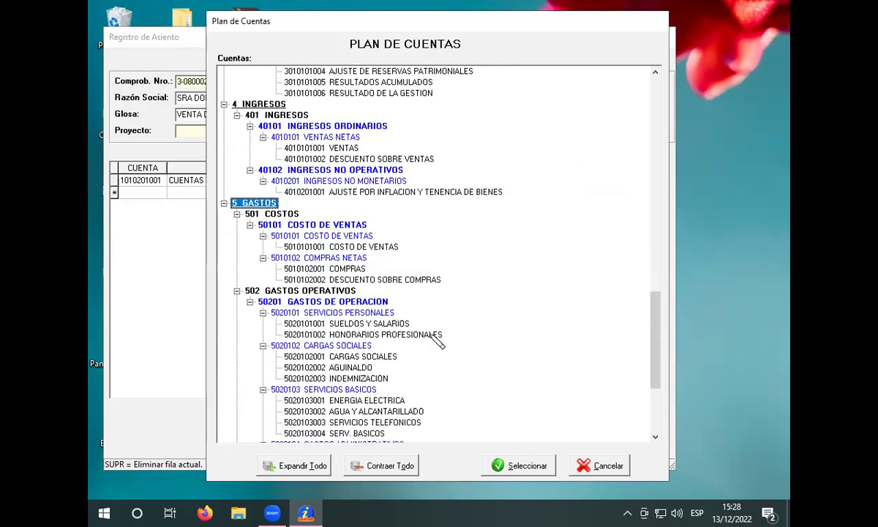
{"action": "scroll", "coordinate": [438, 340], "scroll_direction": "down", "scroll_amount": 5}
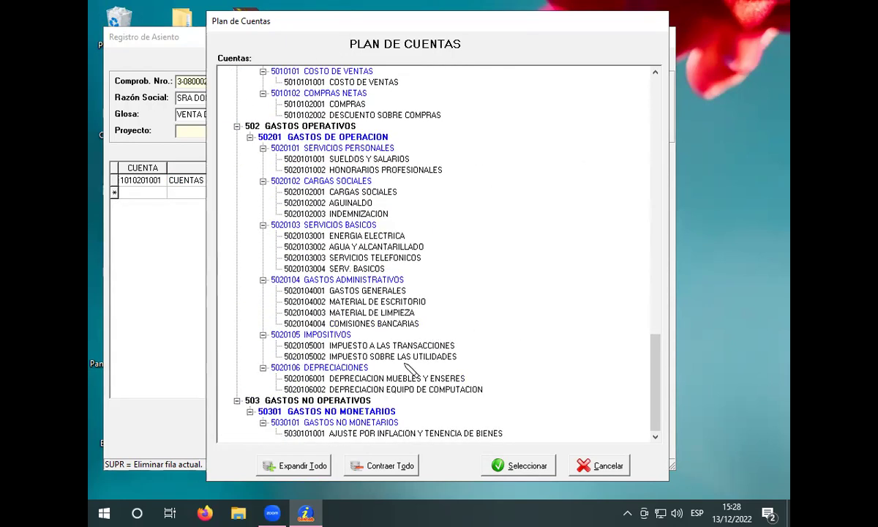
{"action": "left_click", "coordinate": [411, 345]}
{"action": "left_click", "coordinate": [517, 465]}
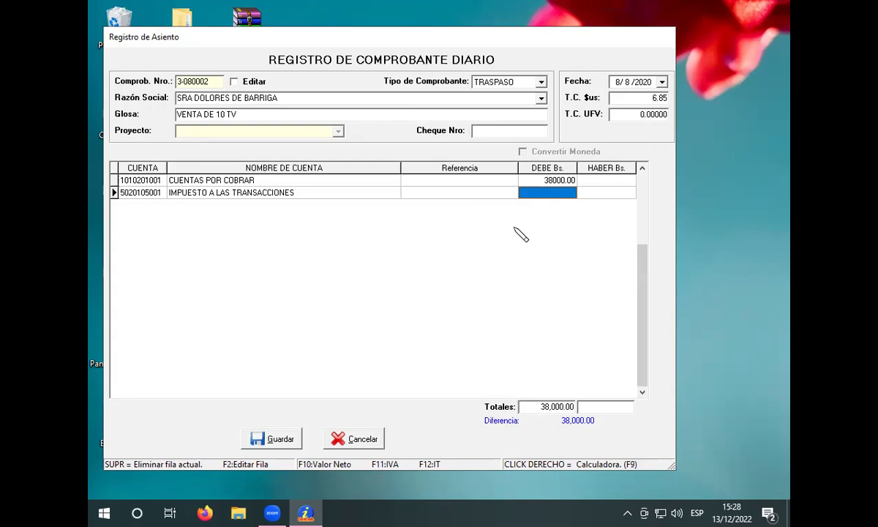
{"action": "type", "text": "1140"}
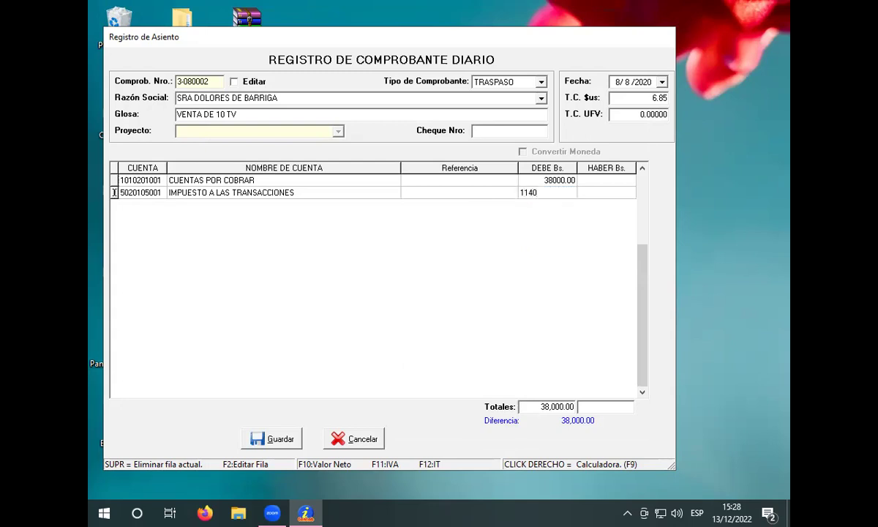
{"action": "key", "text": "Return"}
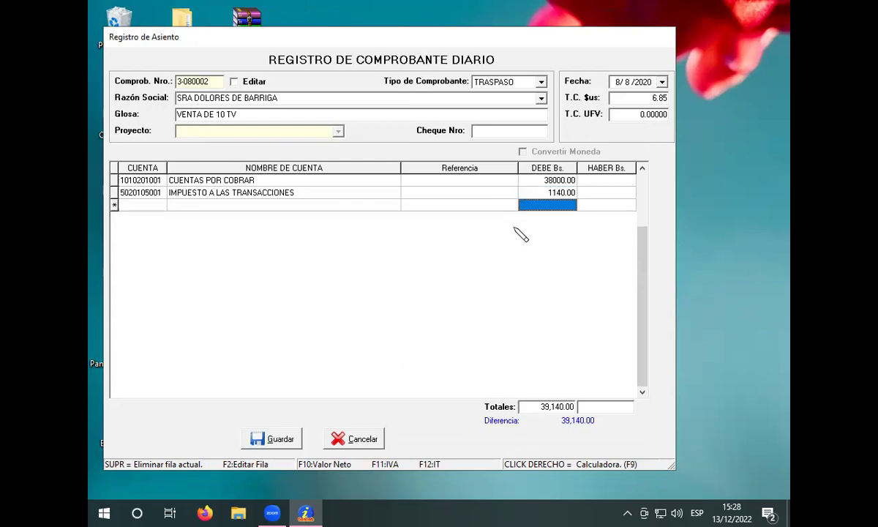
{"action": "key", "text": "Return"}
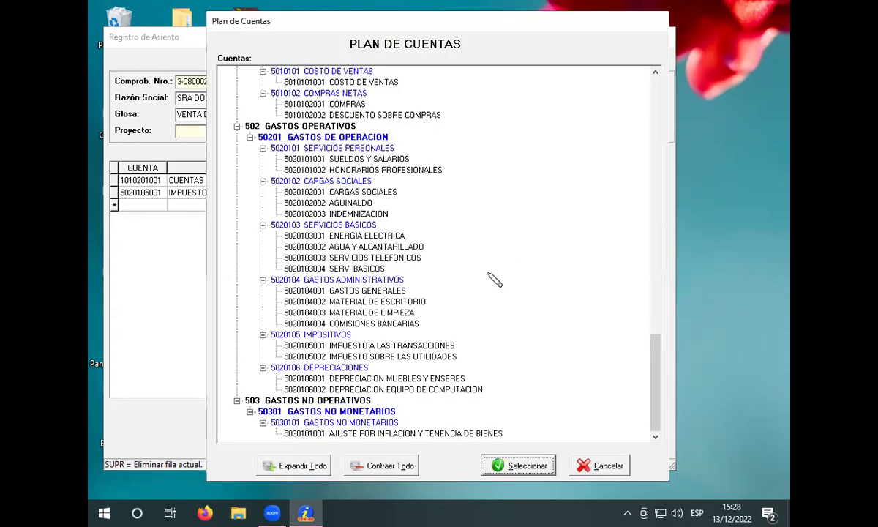
Step: Credit 33060 to the VENTAS account on the third line
{"action": "scroll", "coordinate": [494, 280], "scroll_direction": "up", "scroll_amount": 5}
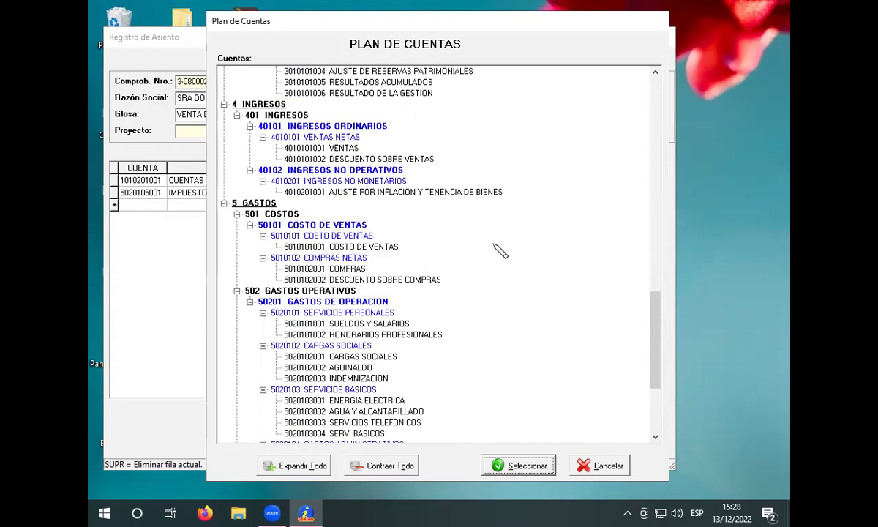
{"action": "scroll", "coordinate": [498, 251], "scroll_direction": "up", "scroll_amount": 2}
{"action": "left_click", "coordinate": [339, 214]}
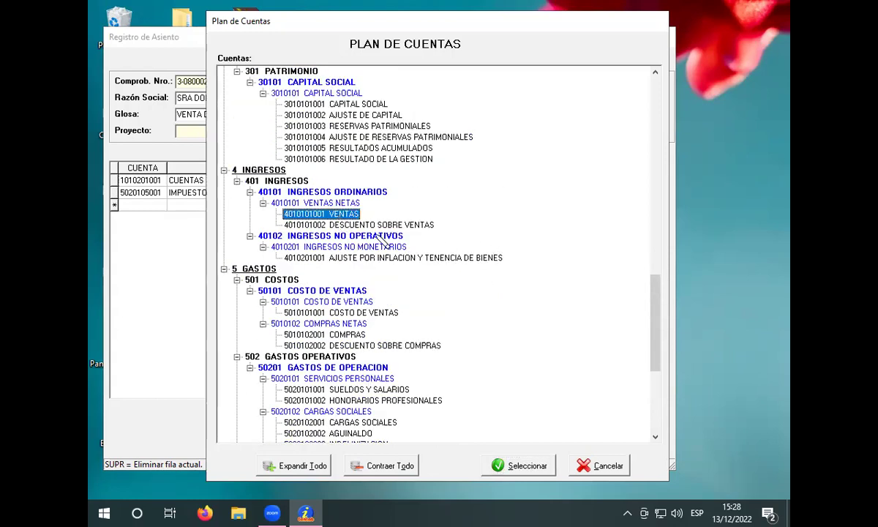
{"action": "left_click", "coordinate": [544, 466]}
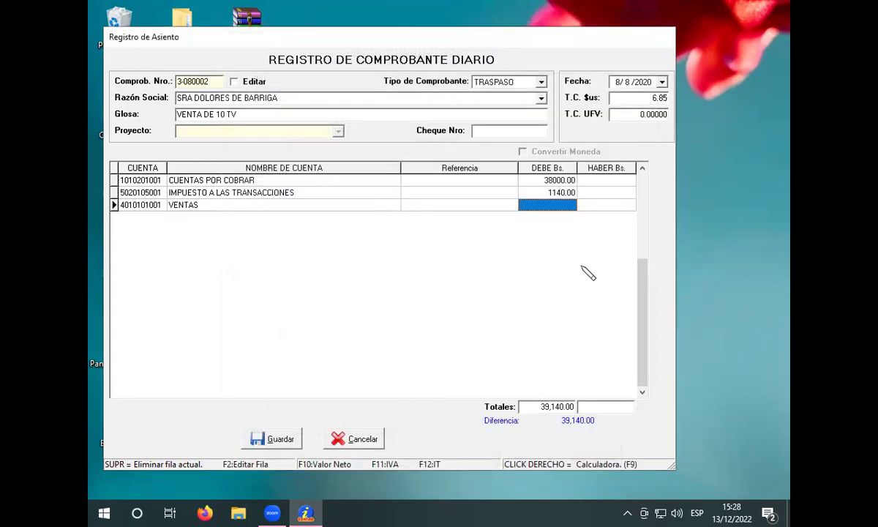
{"action": "left_click", "coordinate": [596, 204]}
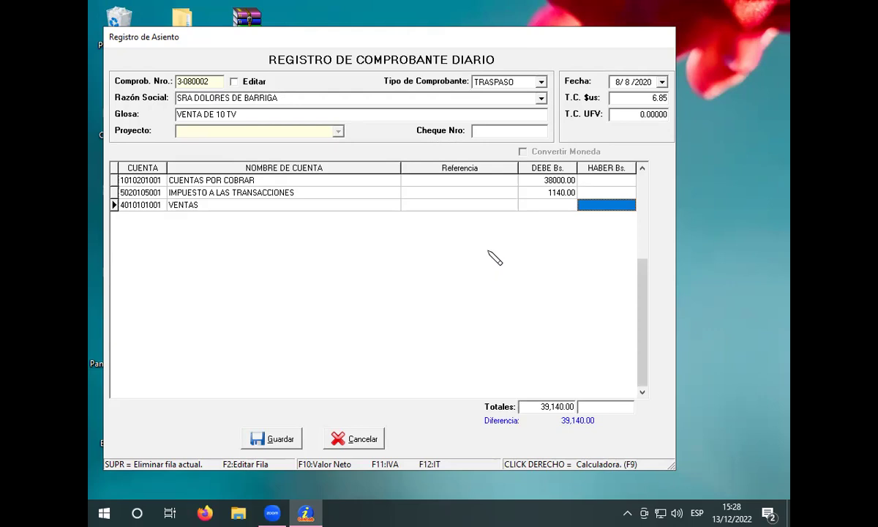
{"action": "type", "text": "33060"}
{"action": "key", "text": "Return"}
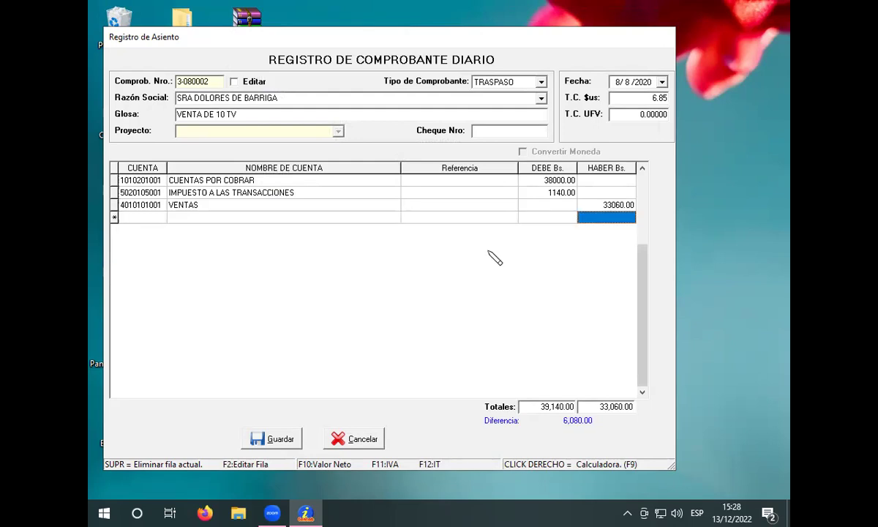
{"action": "key", "text": "Return"}
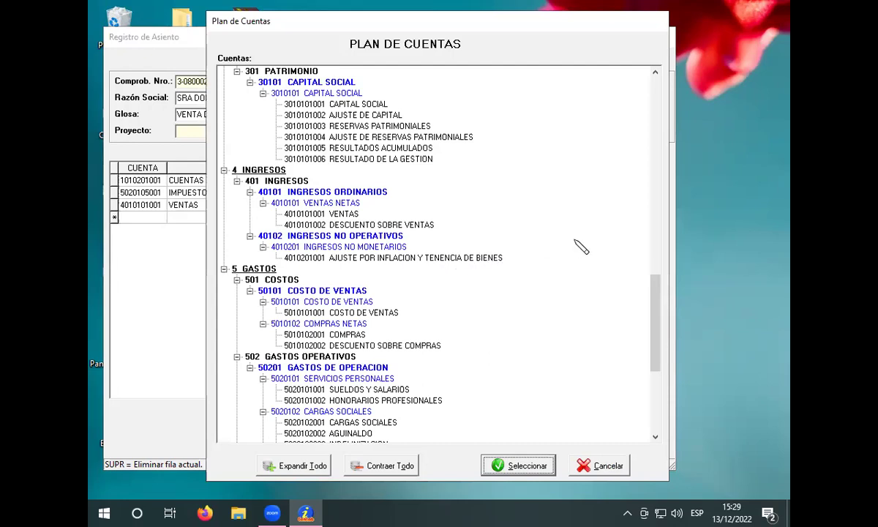
{"action": "key", "text": "Tab"}
{"action": "key", "text": "Down"}
{"action": "key", "text": "2"}
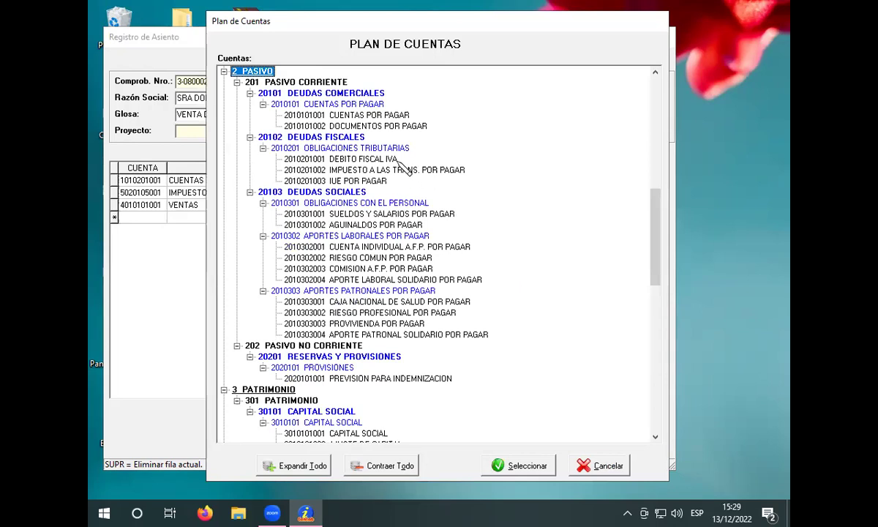
{"action": "left_click", "coordinate": [373, 158]}
{"action": "left_click", "coordinate": [528, 466]}
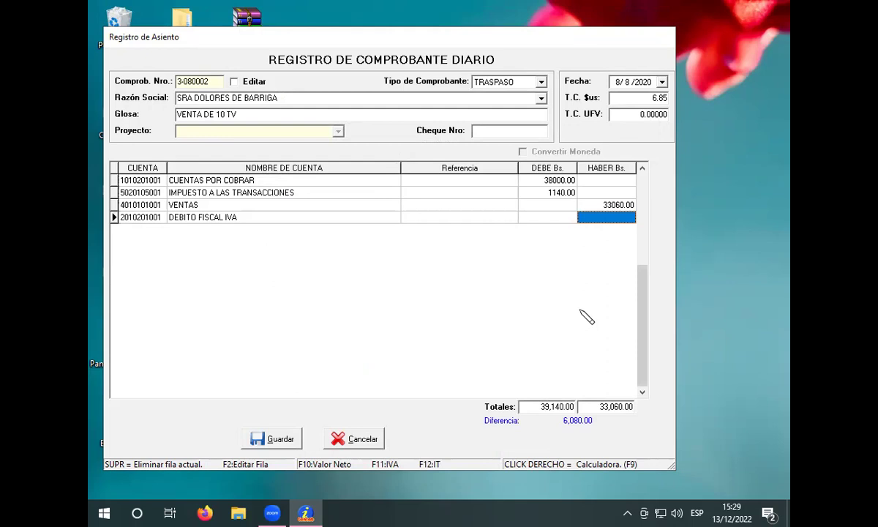
{"action": "type", "text": "4940"}
{"action": "key", "text": "Return"}
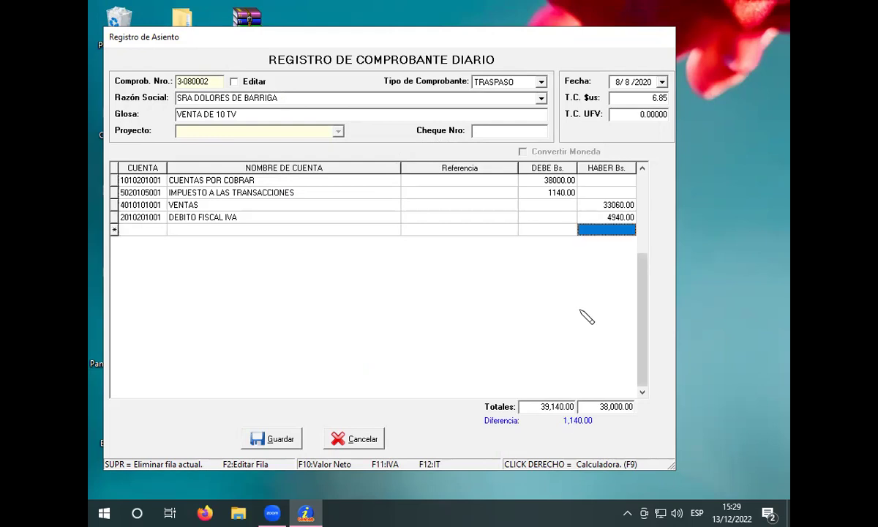
{"action": "key", "text": "Return"}
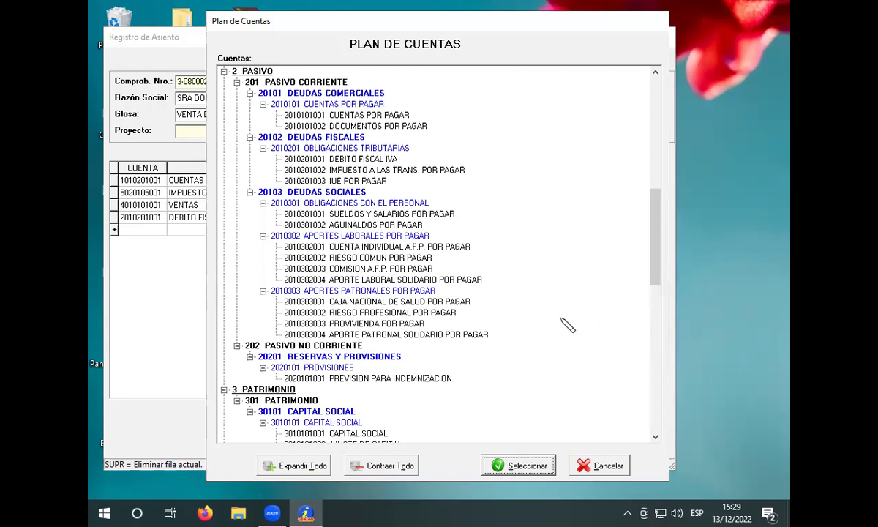
{"action": "left_click", "coordinate": [399, 171]}
{"action": "left_click", "coordinate": [536, 465]}
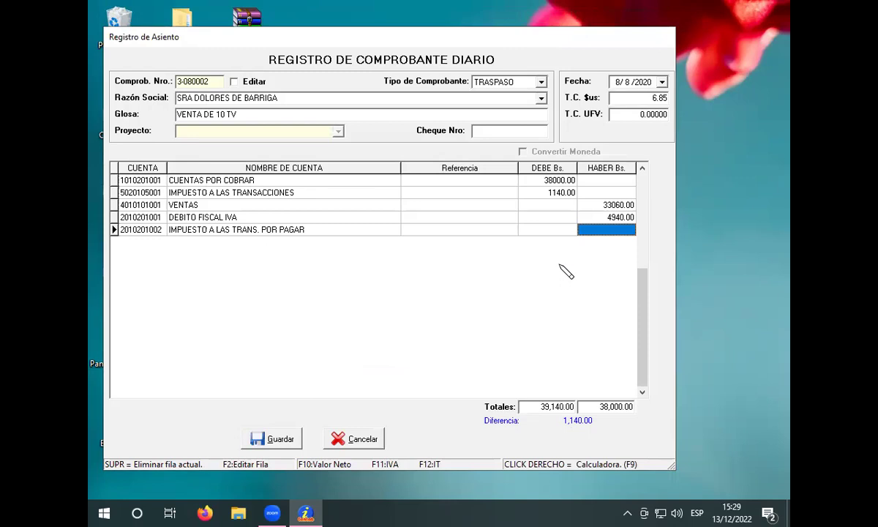
{"action": "type", "text": "114"}
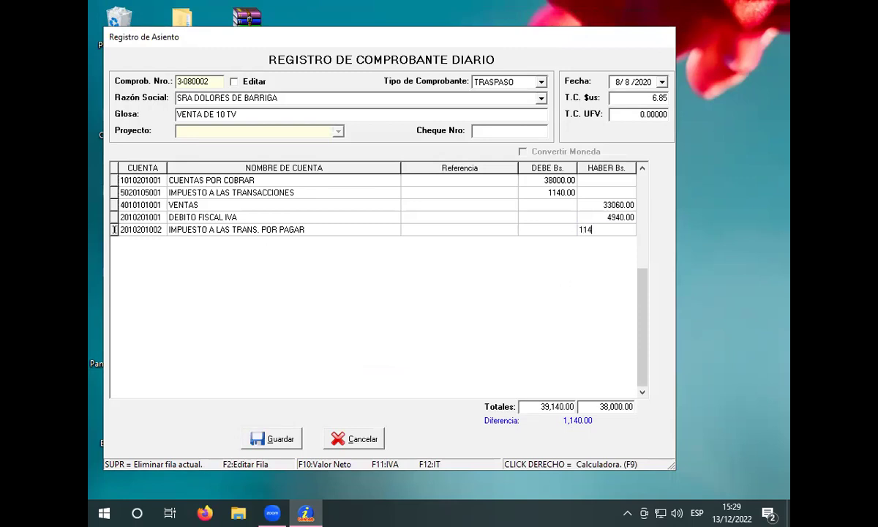
{"action": "type", "text": "0"}
{"action": "key", "text": "Return"}
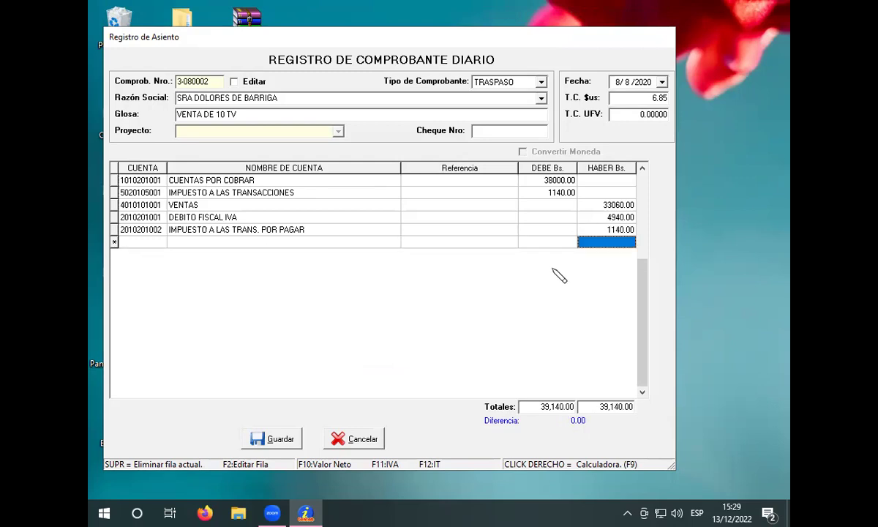
{"action": "left_click", "coordinate": [282, 441]}
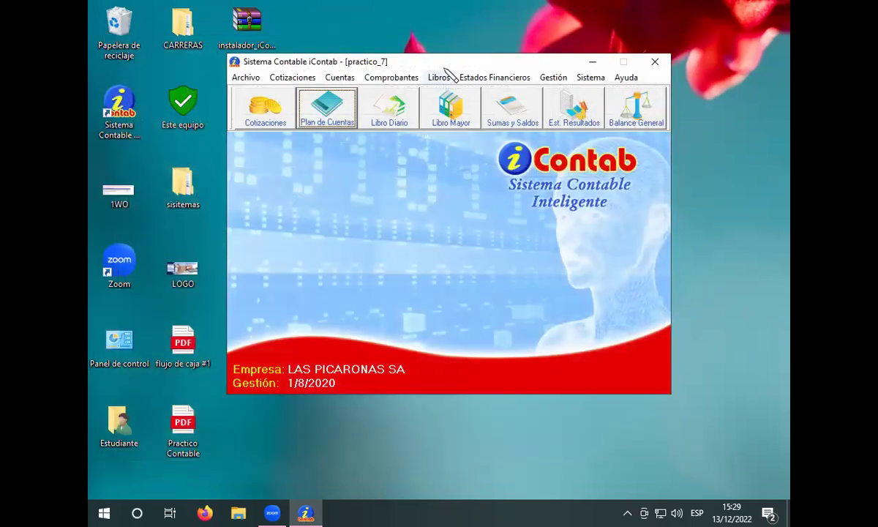
Step: Start a new INGRESO voucher with business name UNIVERSIDAD PRIVADA CUMBRE
{"action": "left_click", "coordinate": [391, 77]}
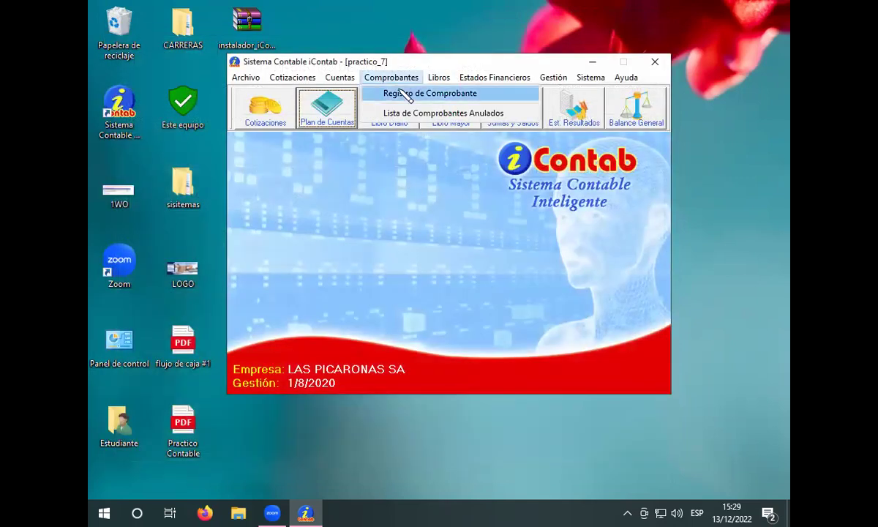
{"action": "left_click", "coordinate": [404, 96]}
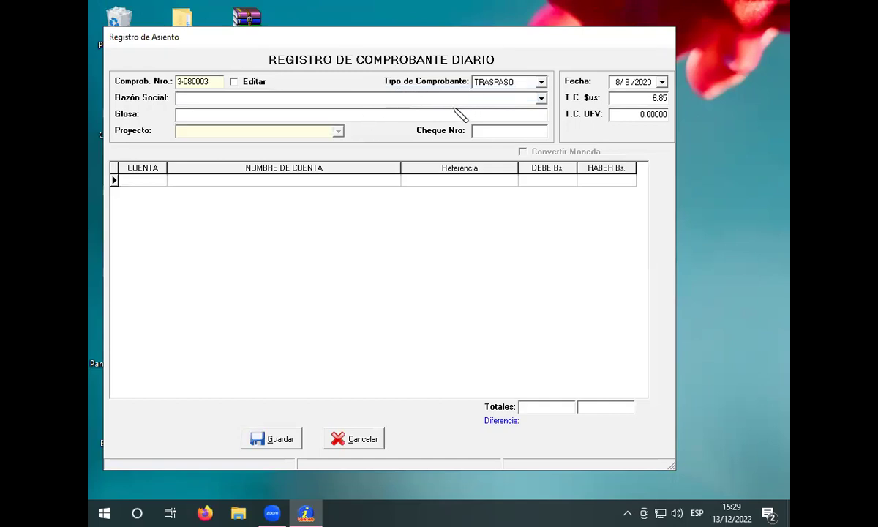
{"action": "left_click", "coordinate": [541, 82]}
{"action": "left_click", "coordinate": [510, 93]}
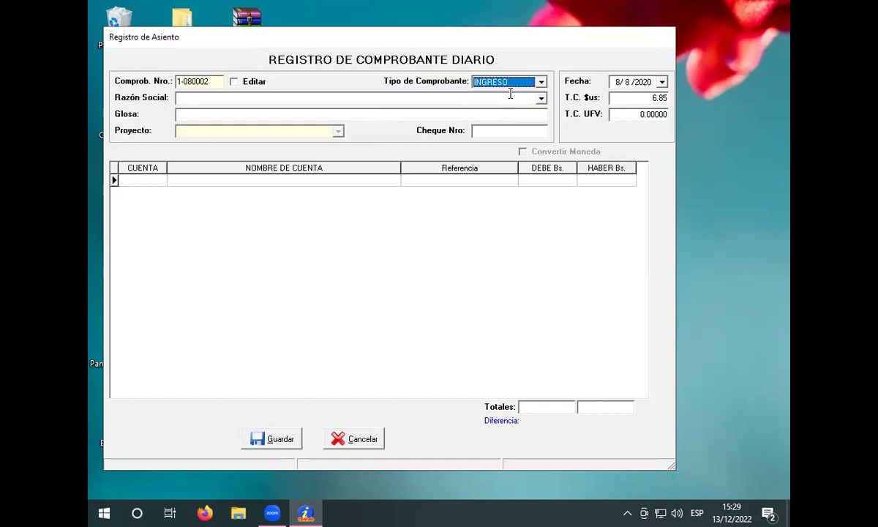
{"action": "left_click", "coordinate": [447, 95]}
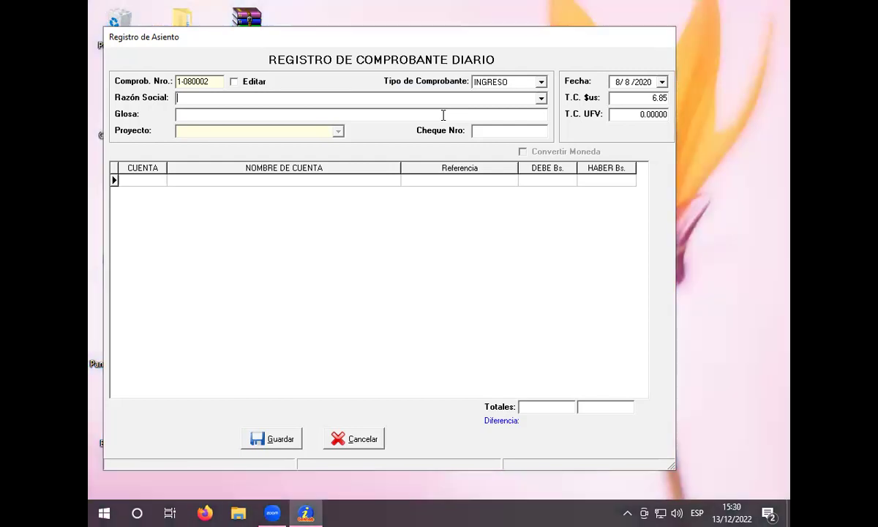
{"action": "type", "text": "UNIVE"}
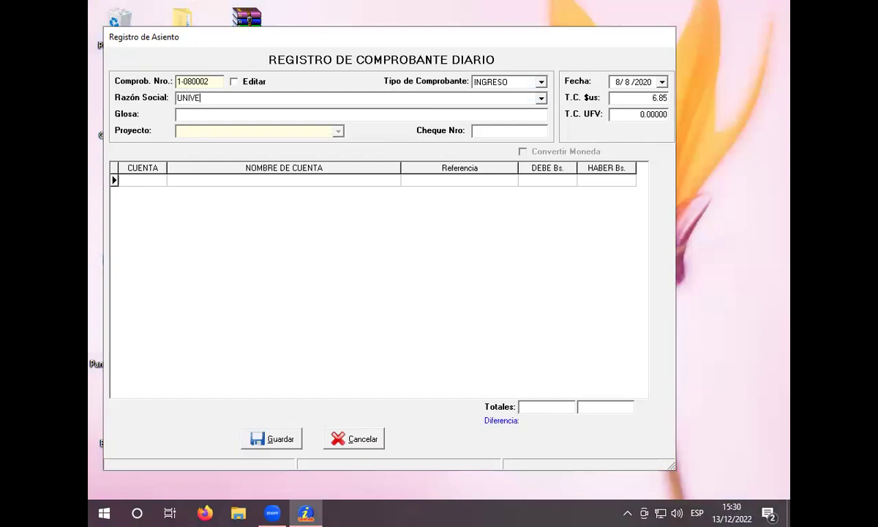
{"action": "type", "text": "RSIDAD PRIVADA CUMBRE"}
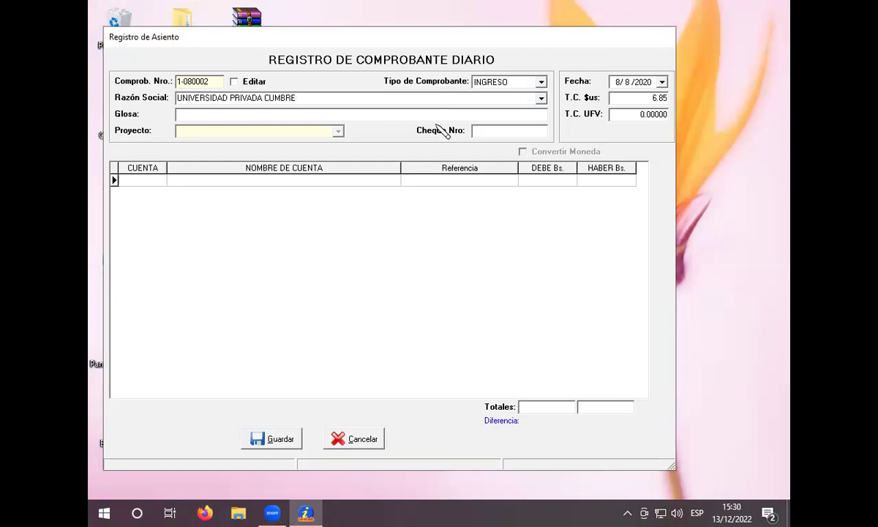
Step: Set the voucher date to 9/8/2020 and the dollar exchange rate to 6.85
{"action": "left_click", "coordinate": [610, 82]}
{"action": "type", "text": "9"}
{"action": "left_click", "coordinate": [616, 97]}
{"action": "key", "text": "BackSpace"}
{"action": "key", "text": "BackSpace"}
{"action": "key", "text": "BackSpace"}
{"action": "key", "text": "BackSpace"}
{"action": "type", "text": "6.85"}
{"action": "left_click", "coordinate": [376, 180]}
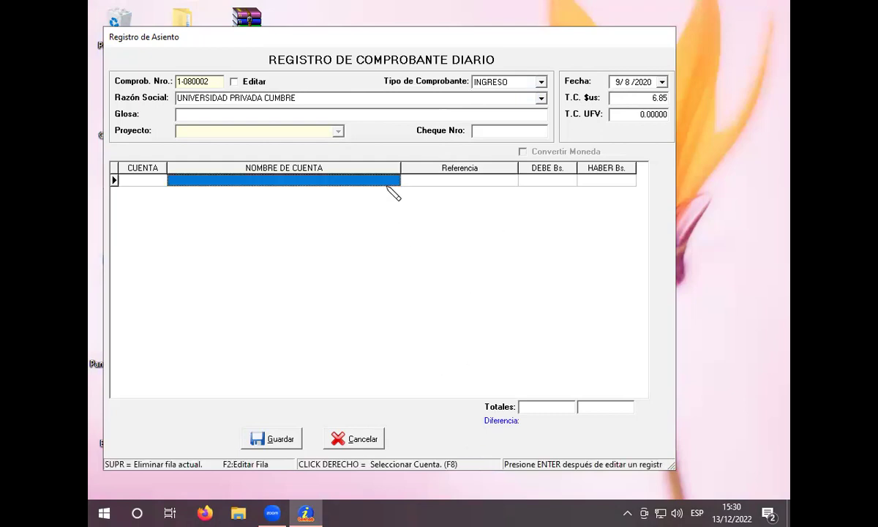
{"action": "right_click", "coordinate": [389, 186]}
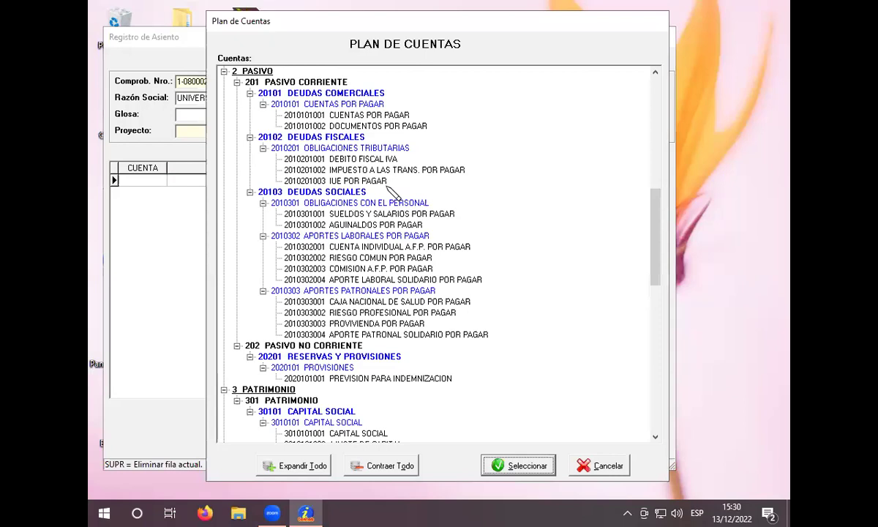
{"action": "scroll", "coordinate": [406, 184], "scroll_direction": "down", "scroll_amount": 17}
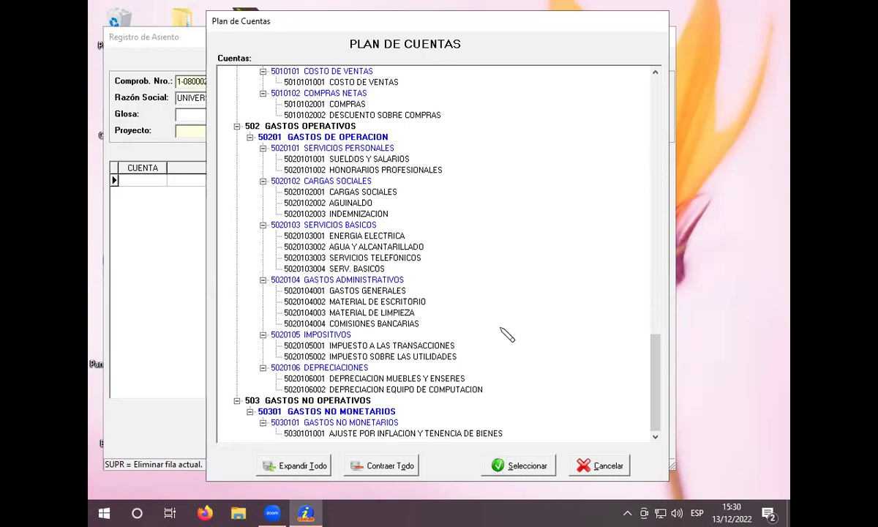
{"action": "key", "text": "Home"}
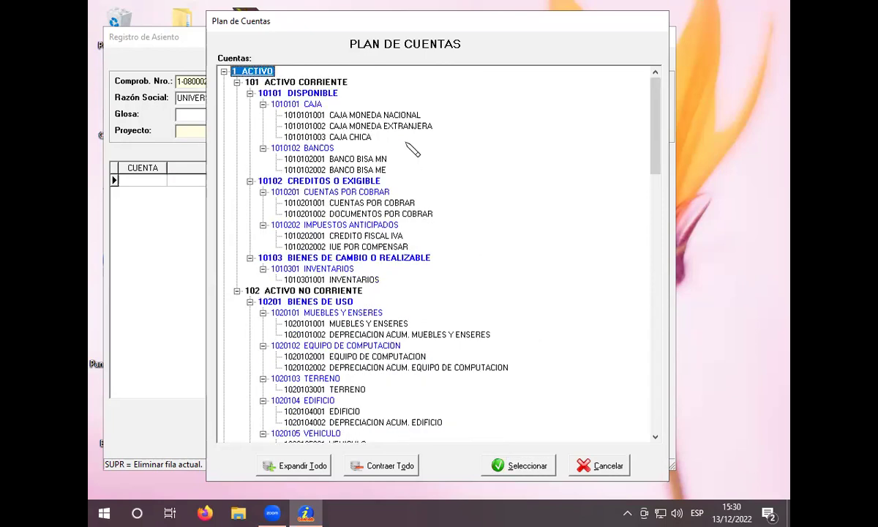
{"action": "left_click", "coordinate": [411, 116]}
{"action": "left_click", "coordinate": [528, 465]}
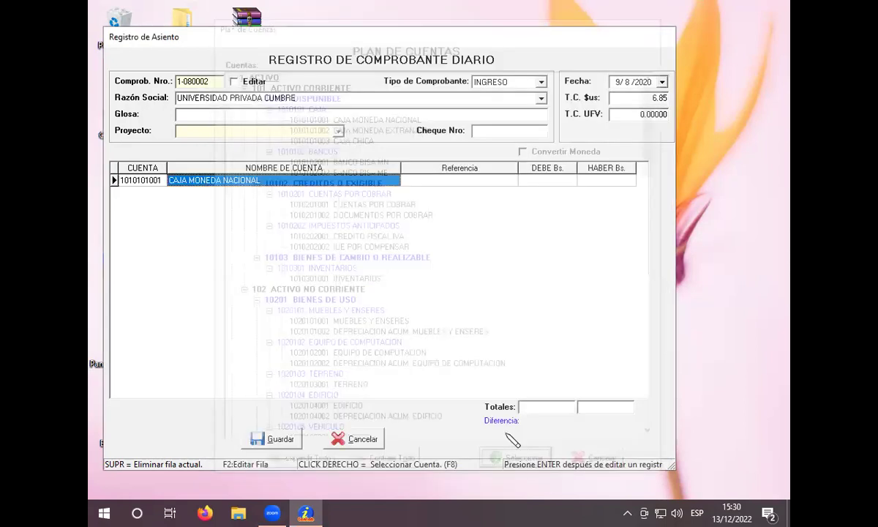
{"action": "left_click", "coordinate": [555, 183]}
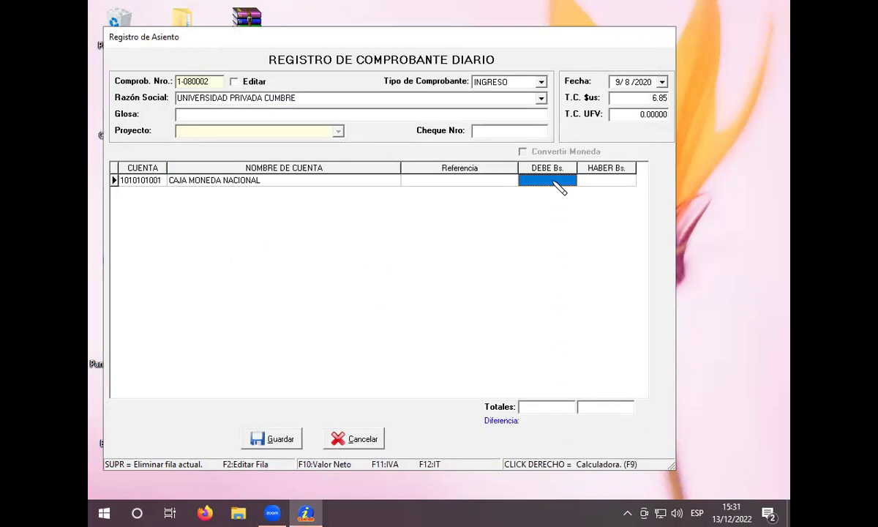
{"action": "type", "text": "7500"}
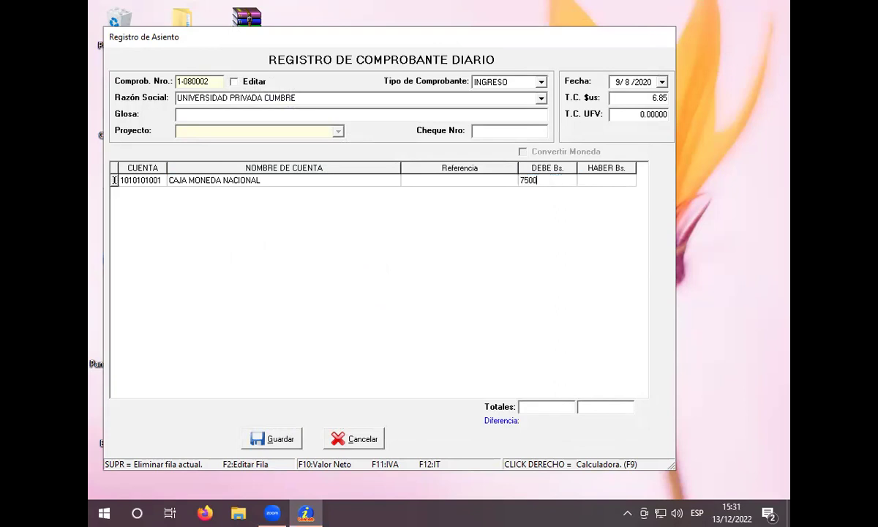
{"action": "key", "text": "Return"}
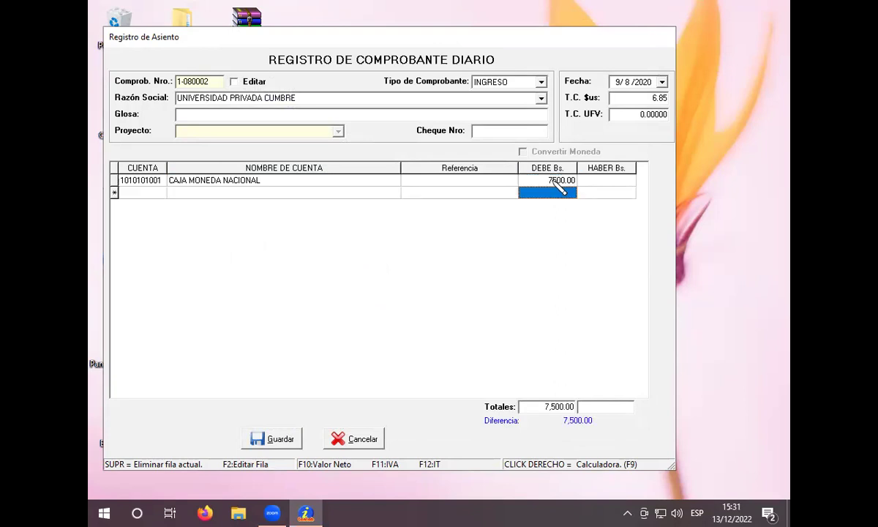
{"action": "key", "text": "Return"}
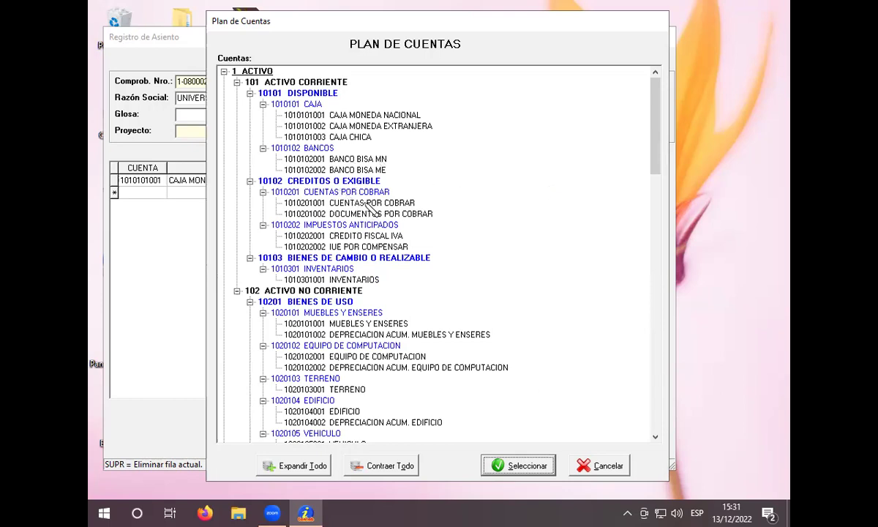
Step: Debit 15000.00 to CUENTAS POR COBRAR on the voucher
{"action": "left_click", "coordinate": [350, 202]}
{"action": "left_click", "coordinate": [527, 465]}
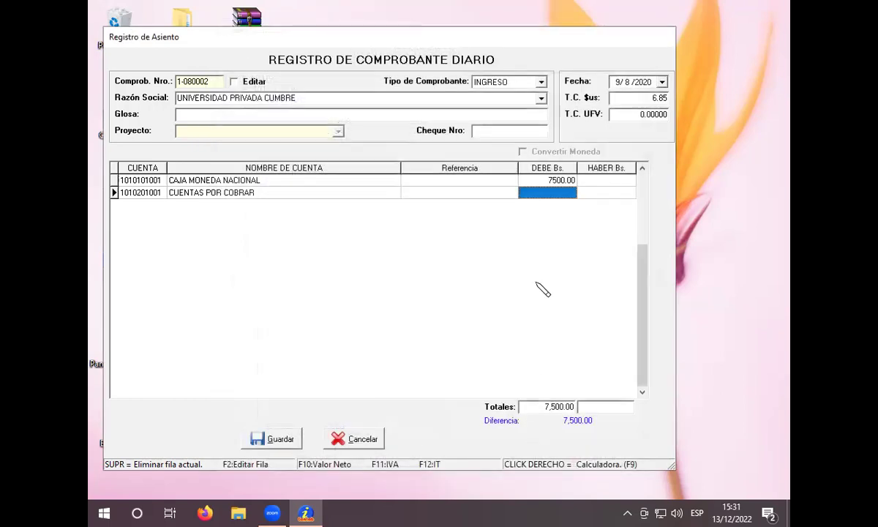
{"action": "type", "text": "15000"}
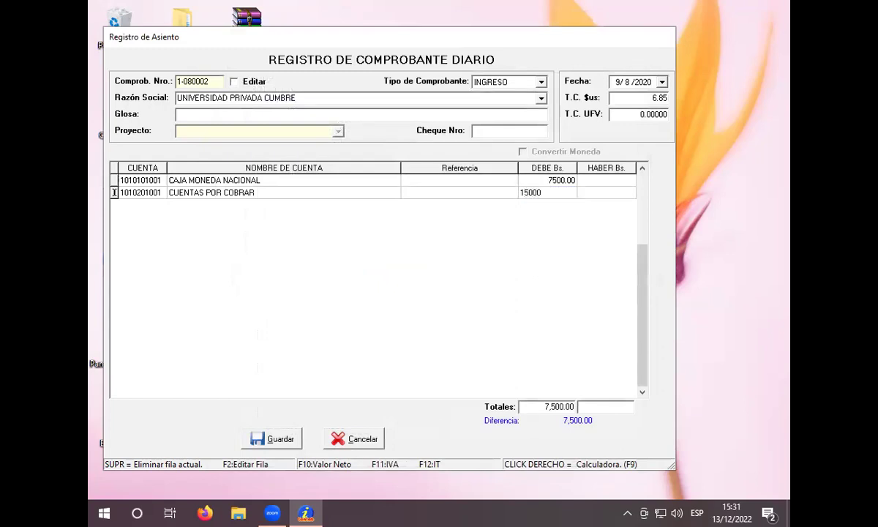
{"action": "key", "text": "Return"}
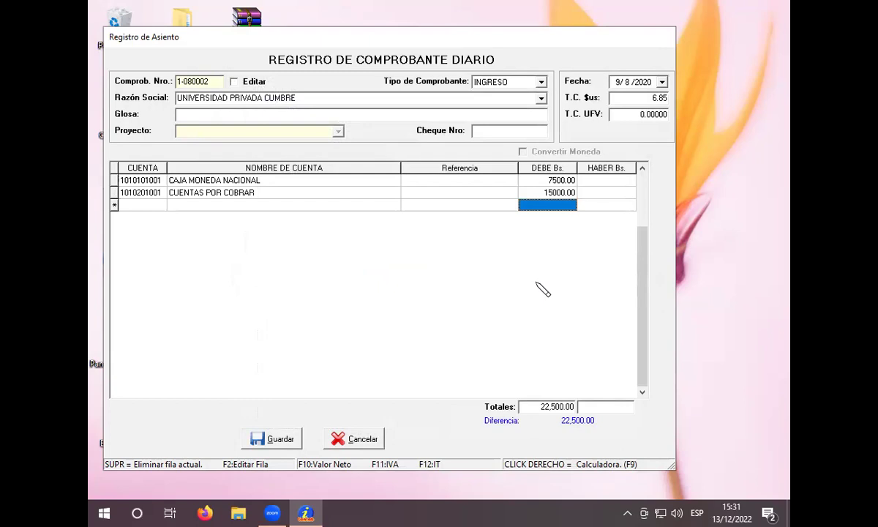
Step: Debit 675.00 to IMPUESTO A LAS TRANSACCIONES from the GASTOS accounts
{"action": "key", "text": "Return"}
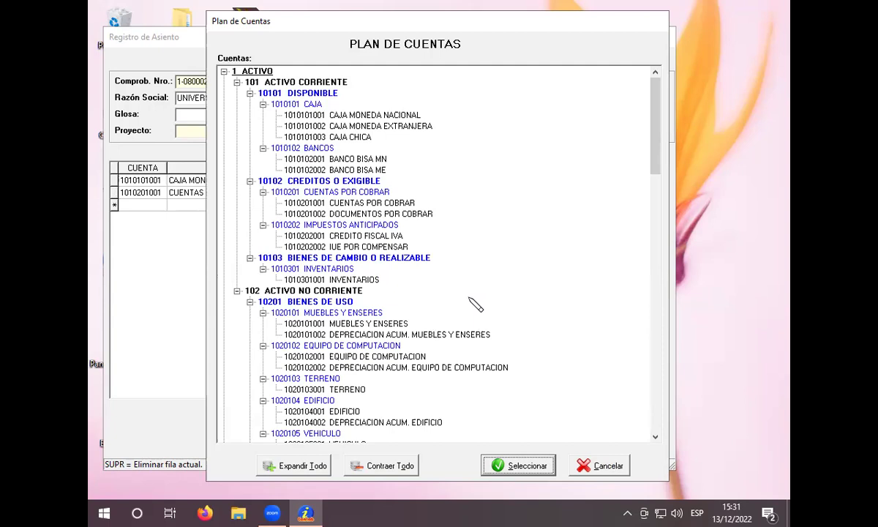
{"action": "key", "text": "Tab"}
{"action": "key", "text": "5"}
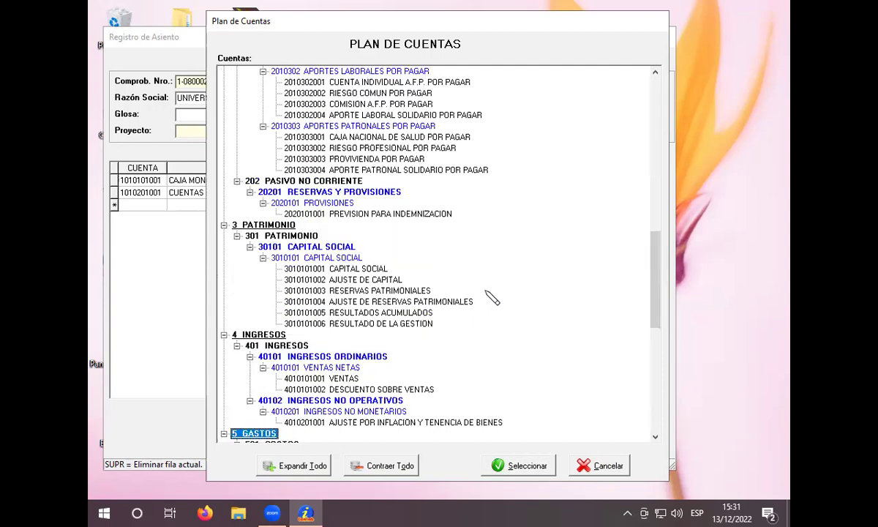
{"action": "scroll", "coordinate": [491, 297], "scroll_direction": "down", "scroll_amount": 9}
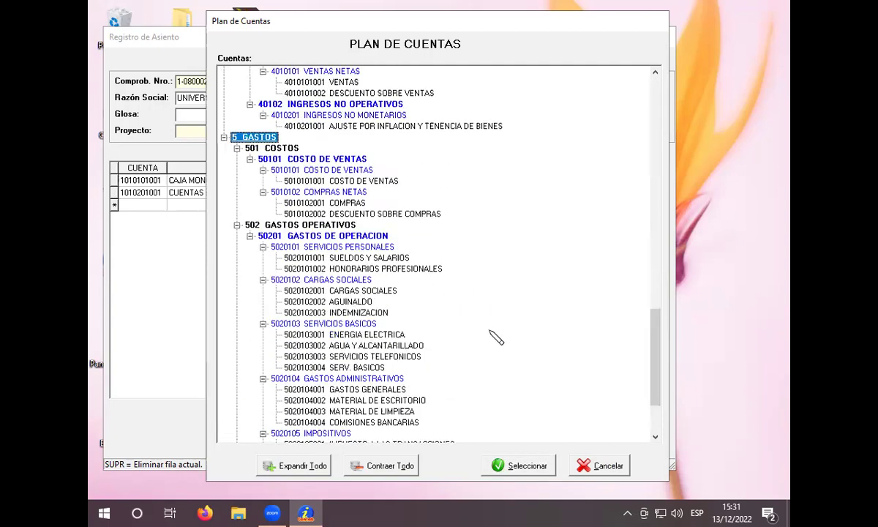
{"action": "scroll", "coordinate": [496, 338], "scroll_direction": "down", "scroll_amount": 3}
{"action": "left_click", "coordinate": [468, 346]}
{"action": "left_click", "coordinate": [525, 465]}
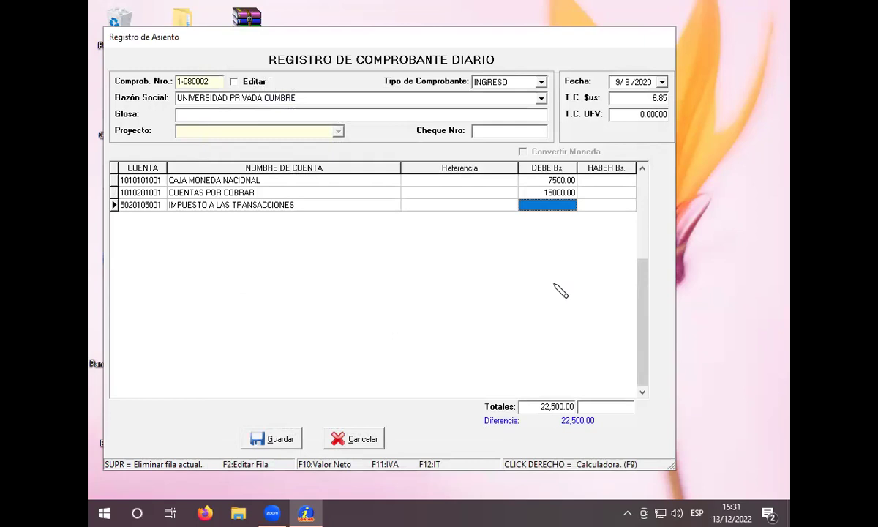
{"action": "type", "text": "675"}
{"action": "key", "text": "Return"}
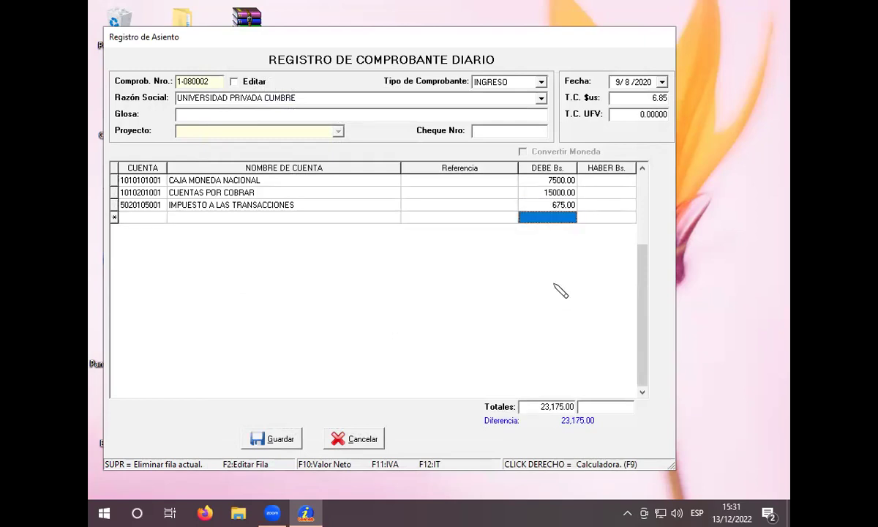
{"action": "key", "text": "Return"}
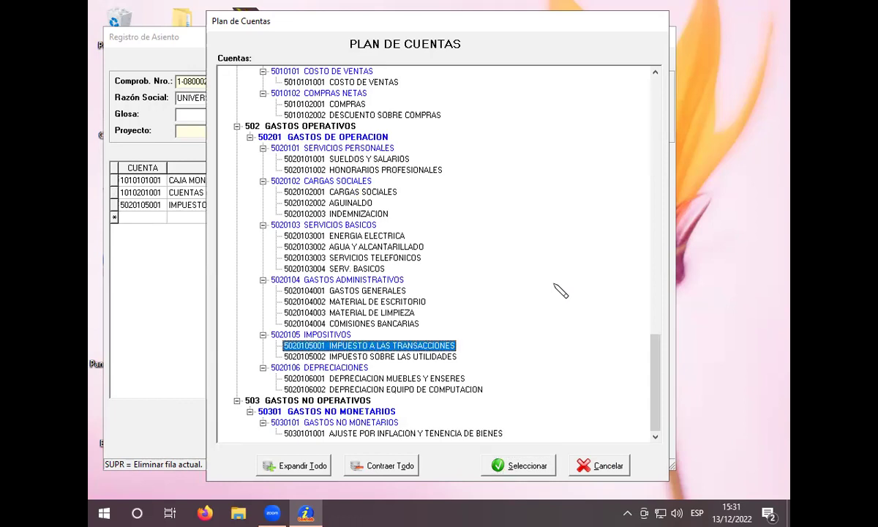
{"action": "key", "text": "4"}
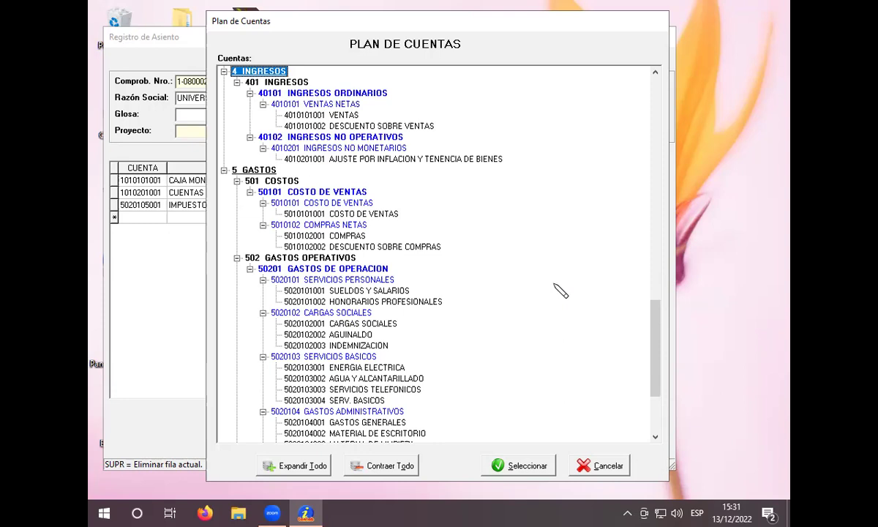
{"action": "left_click", "coordinate": [322, 114]}
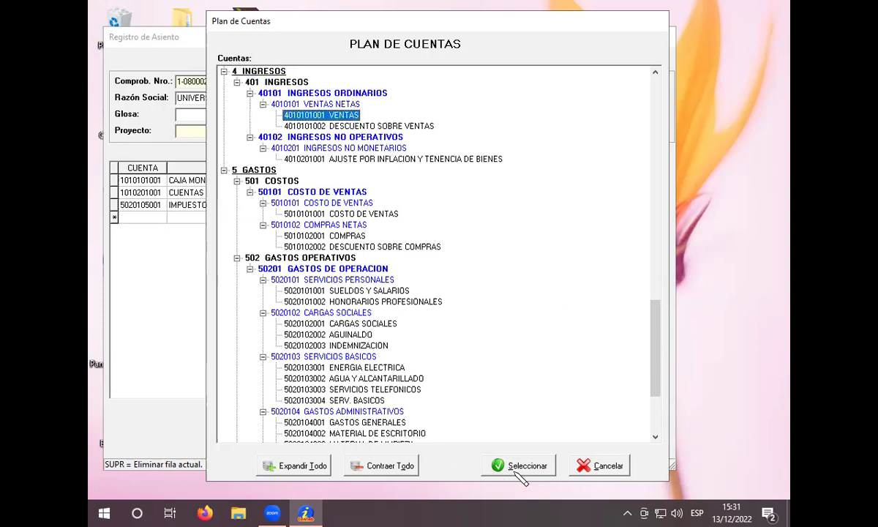
{"action": "left_click", "coordinate": [519, 465]}
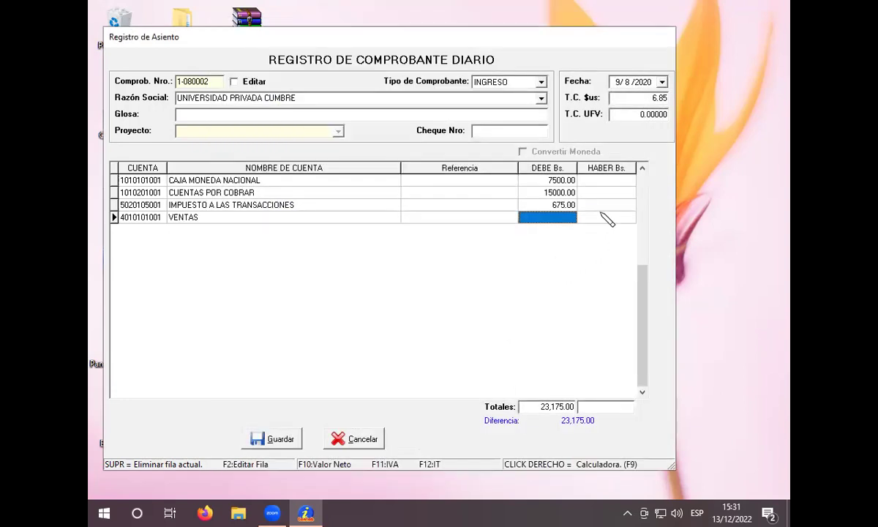
Step: Credit 19575.00 to the VENTAS line
{"action": "left_click", "coordinate": [601, 215]}
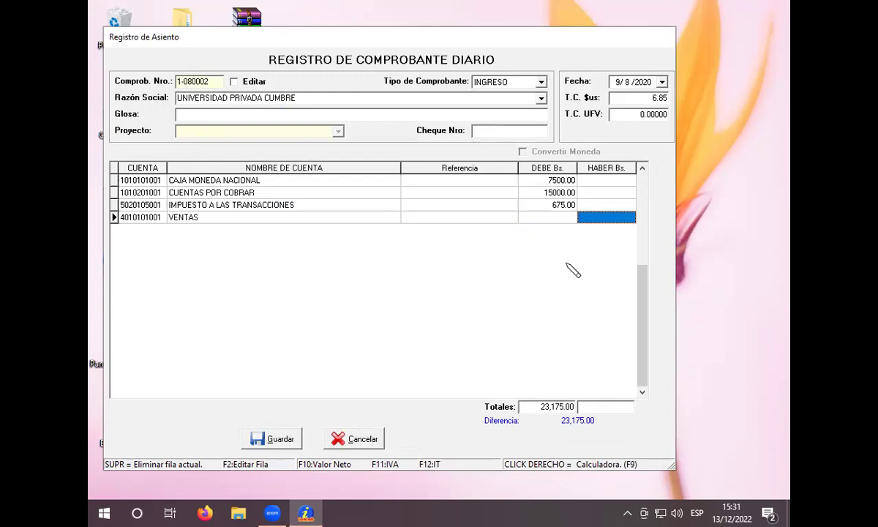
{"action": "type", "text": "1"}
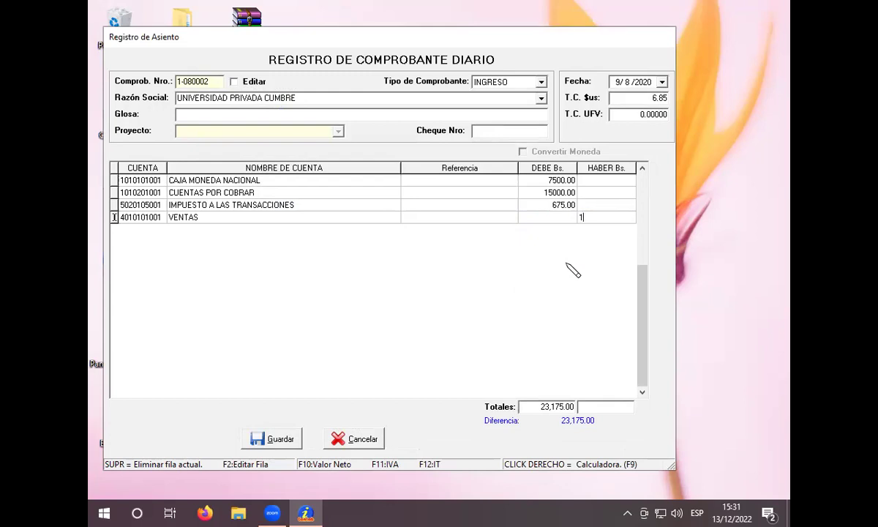
{"action": "type", "text": "9575"}
{"action": "key", "text": "Return"}
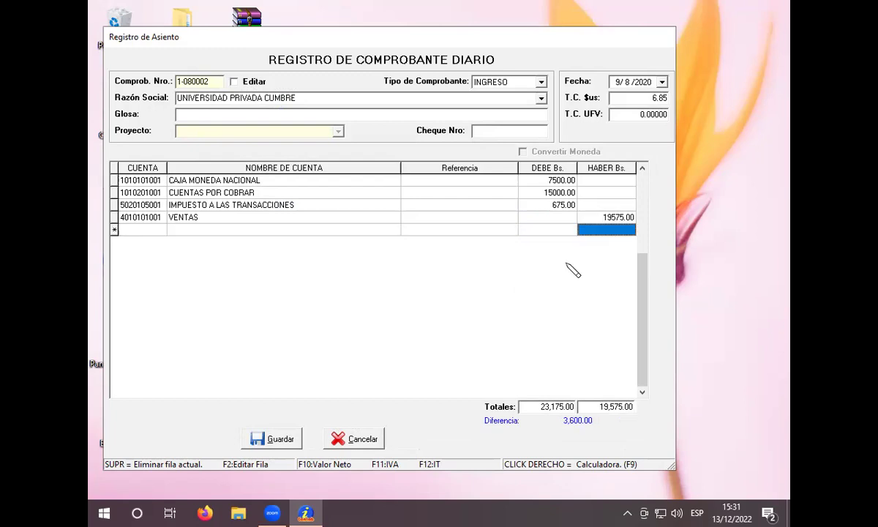
Step: Credit 2925.00 to DEBITO FISCAL IVA from the PASIVO accounts
{"action": "key", "text": "Return"}
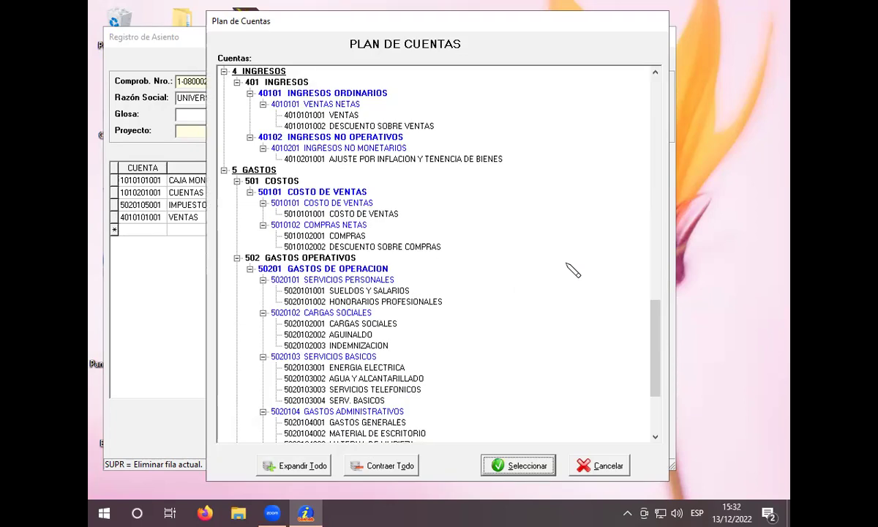
{"action": "key", "text": "2"}
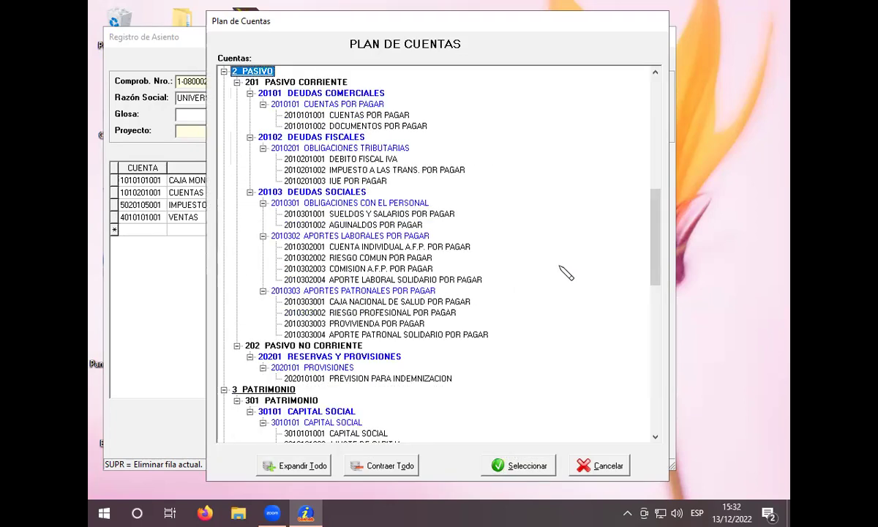
{"action": "left_click", "coordinate": [334, 158]}
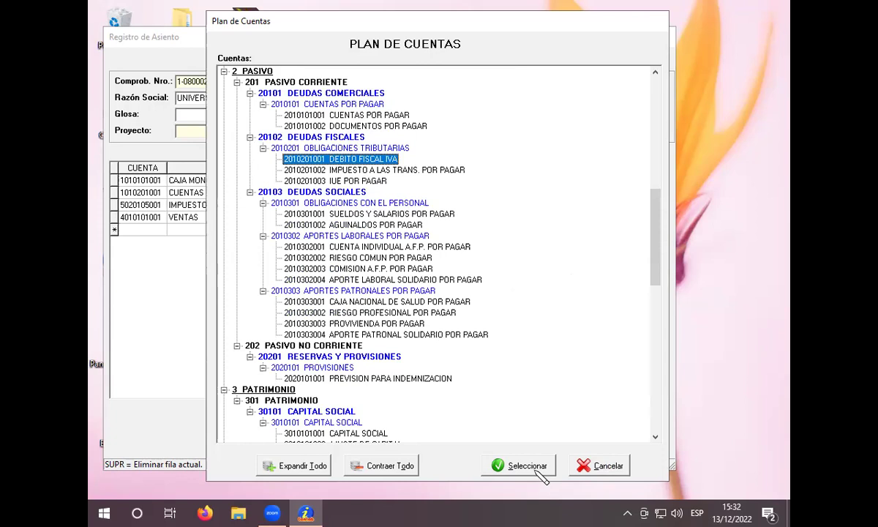
{"action": "left_click", "coordinate": [538, 470]}
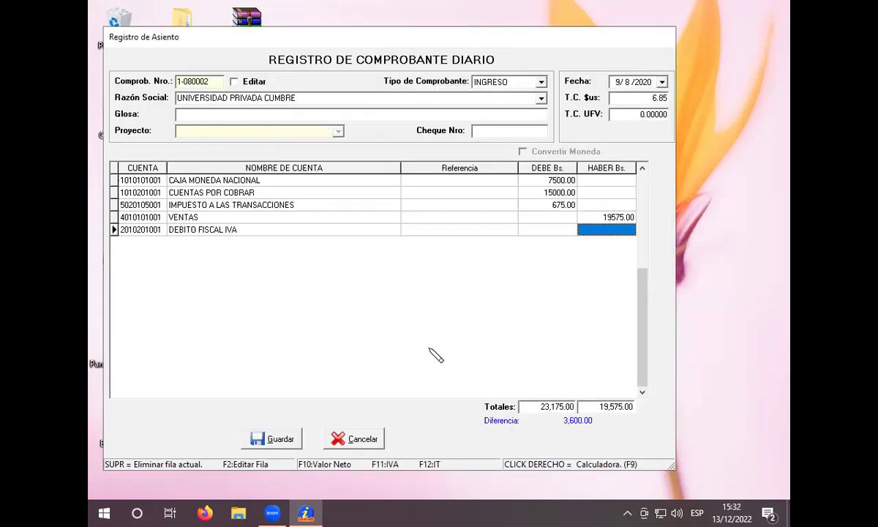
{"action": "type", "text": "29"}
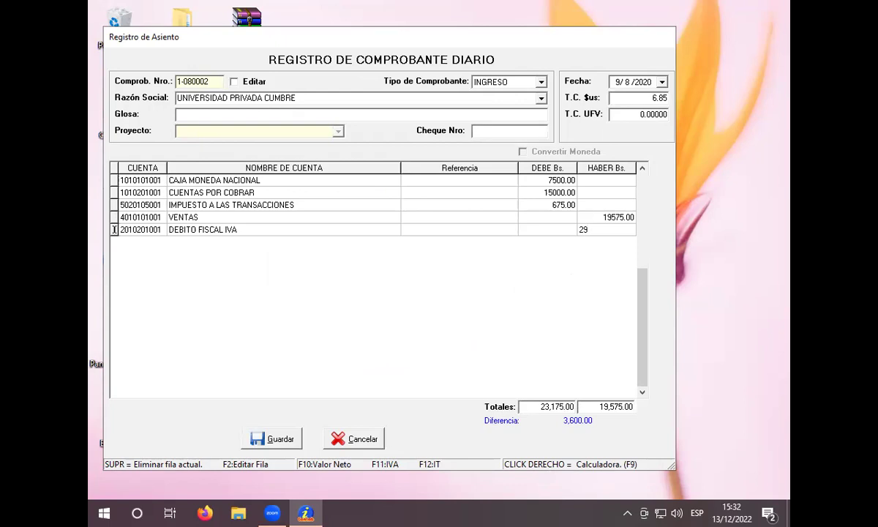
{"action": "type", "text": "25"}
{"action": "key", "text": "Return"}
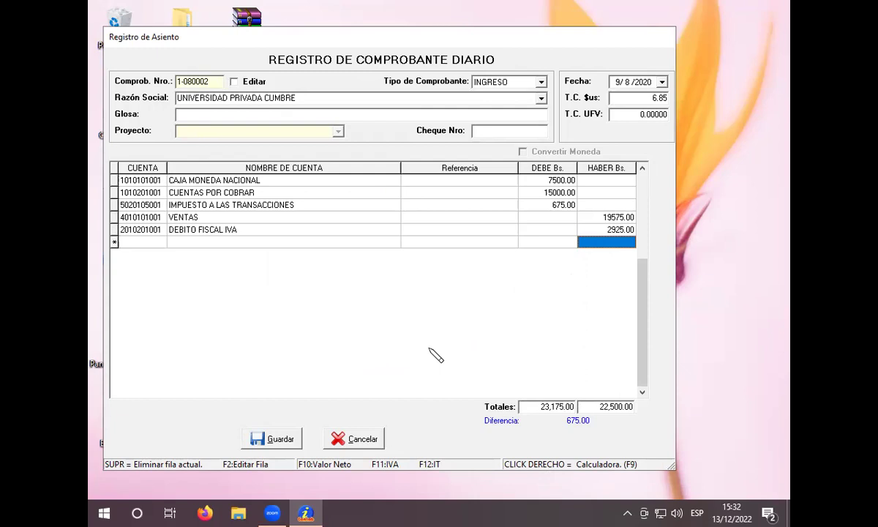
{"action": "key", "text": "Return"}
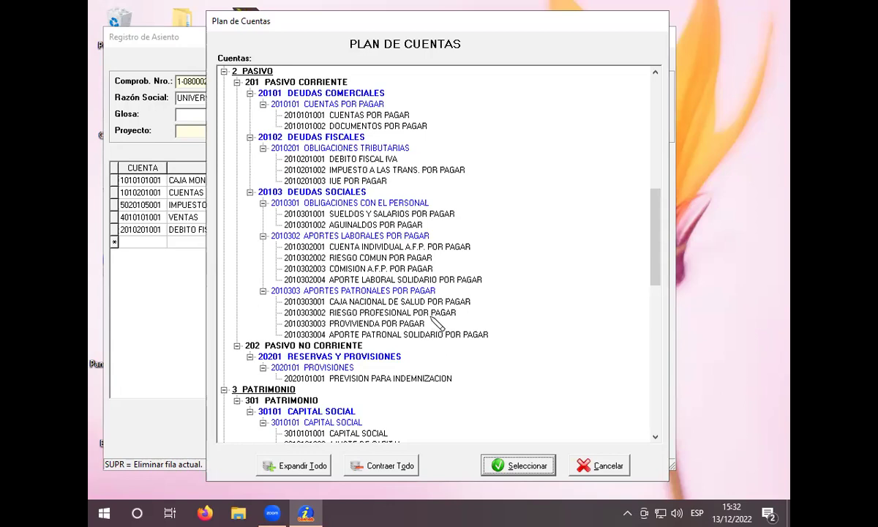
{"action": "left_click", "coordinate": [404, 170]}
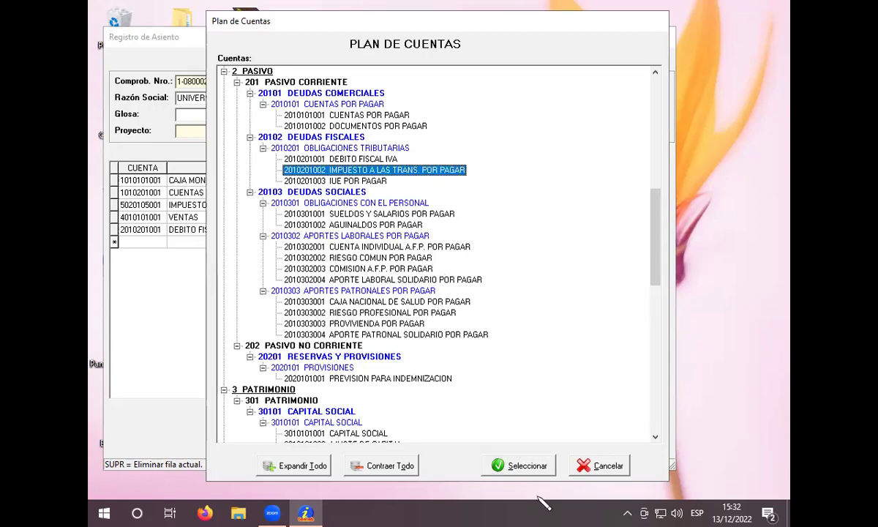
{"action": "left_click", "coordinate": [511, 466]}
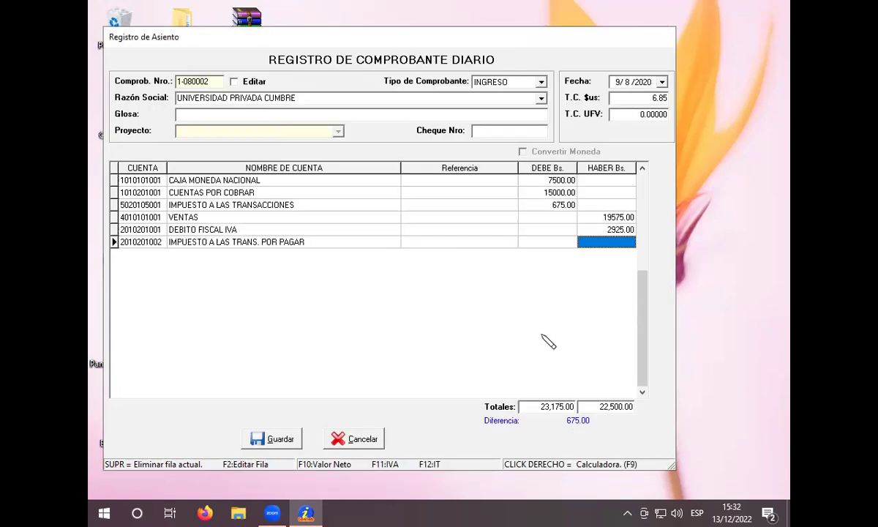
{"action": "type", "text": "675"}
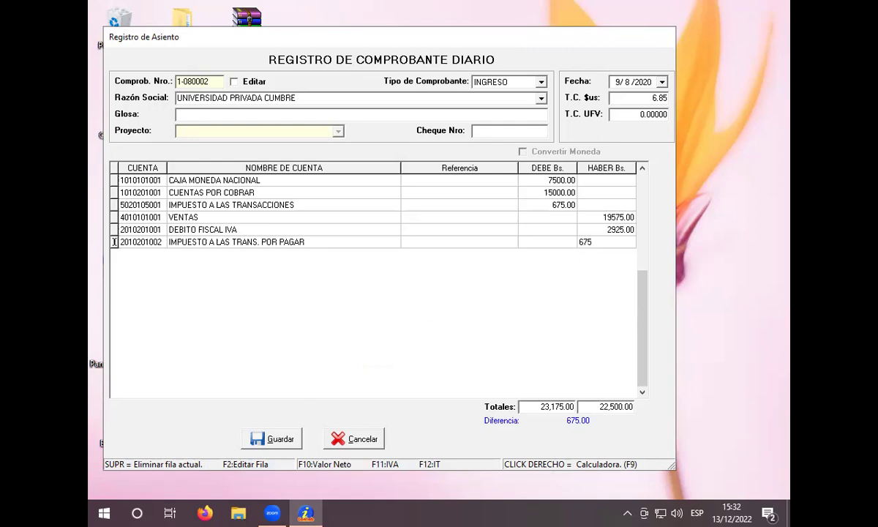
{"action": "key", "text": "Return"}
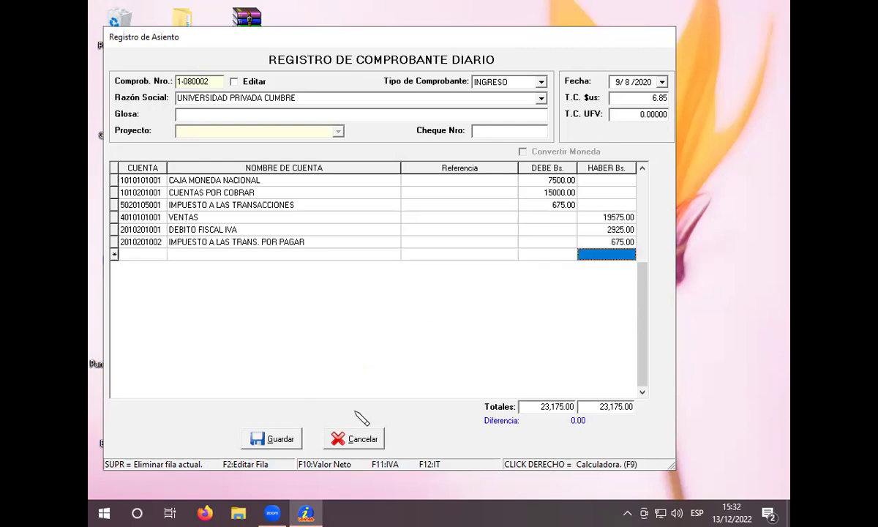
Step: Set the Glosa of voucher 1-080002 to 'VENTA DE 5 TELEVISORES' and save it
{"action": "left_click", "coordinate": [314, 118]}
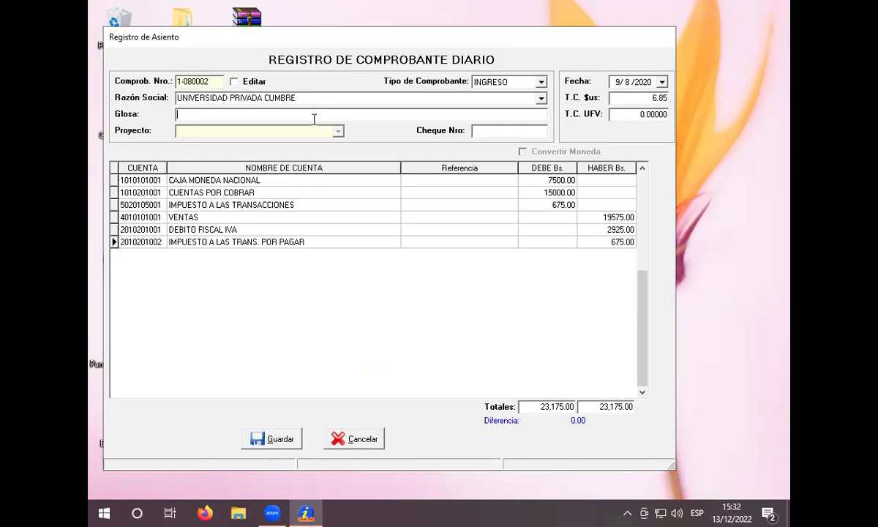
{"action": "type", "text": "VENTA DE 5 TELEVISORES"}
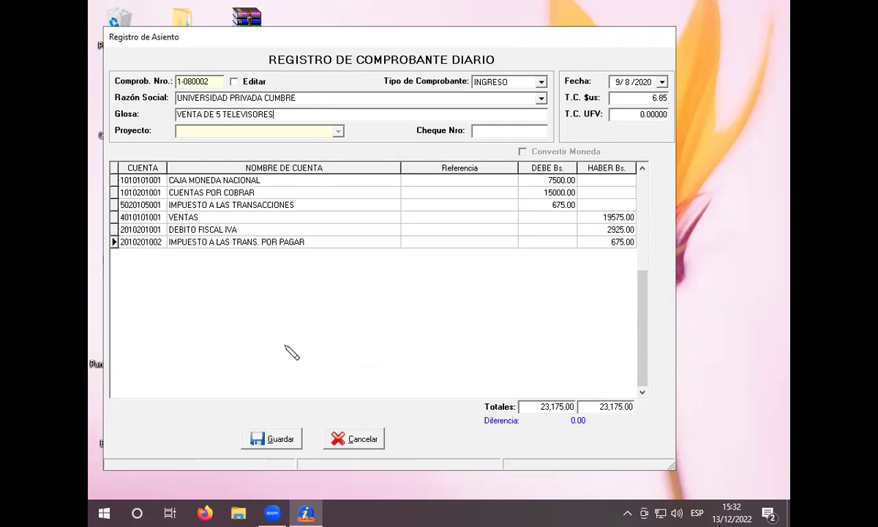
{"action": "left_click", "coordinate": [281, 439]}
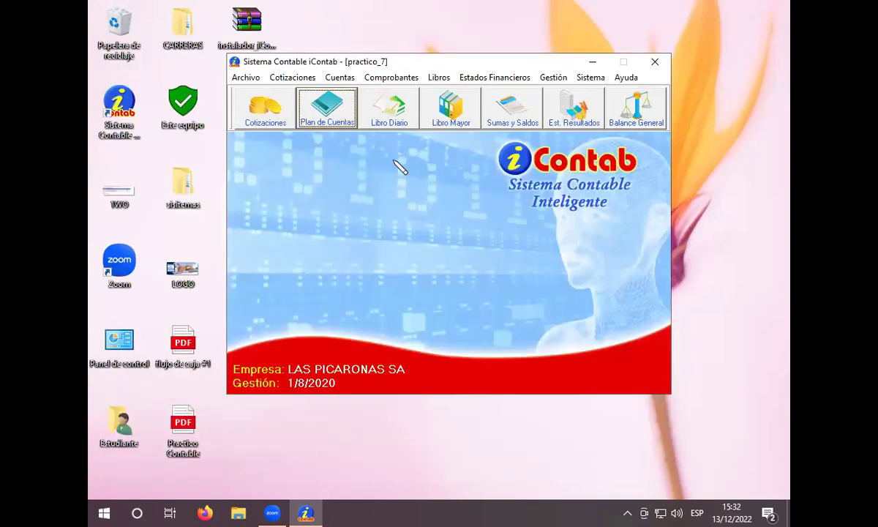
{"action": "left_click", "coordinate": [525, 124]}
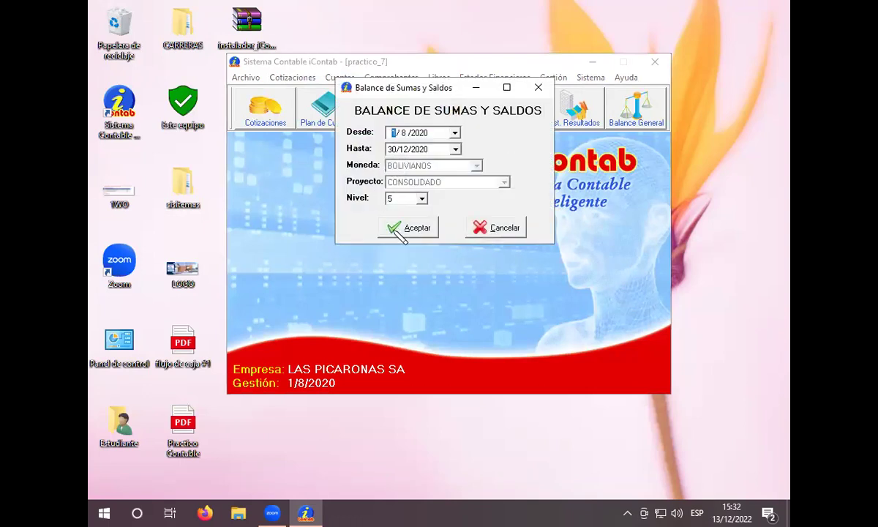
{"action": "left_click", "coordinate": [407, 228]}
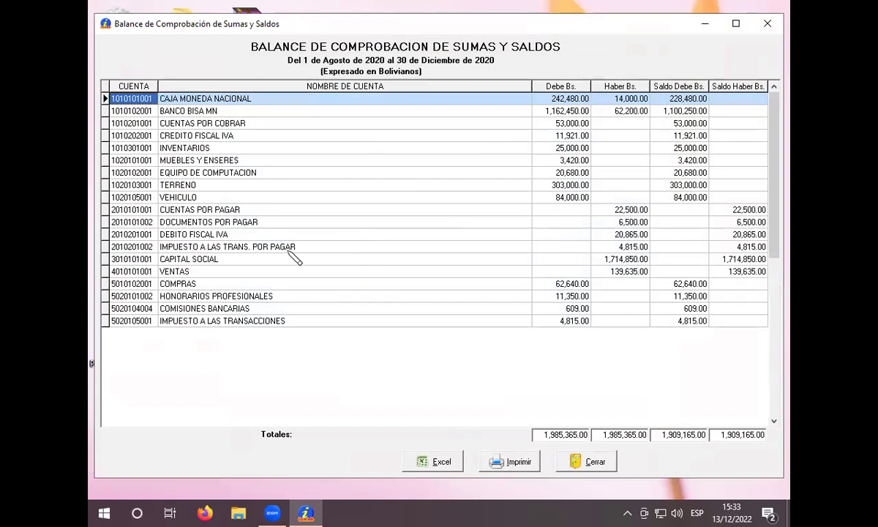
{"action": "left_click", "coordinate": [577, 459]}
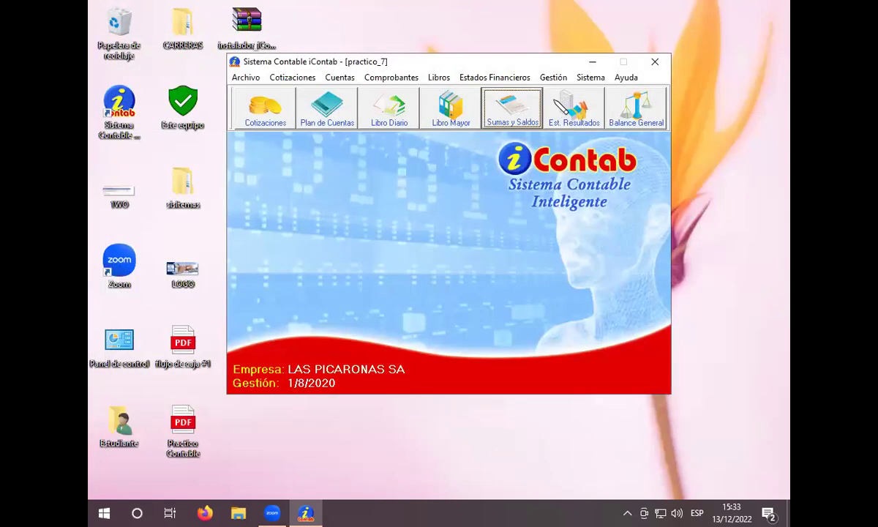
{"action": "left_click", "coordinate": [574, 109]}
{"action": "left_click", "coordinate": [414, 225]}
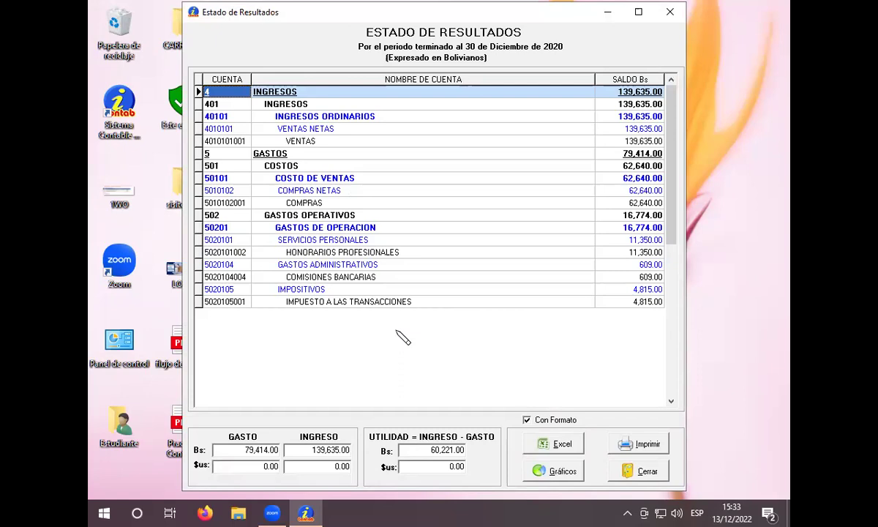
{"action": "left_click", "coordinate": [648, 477]}
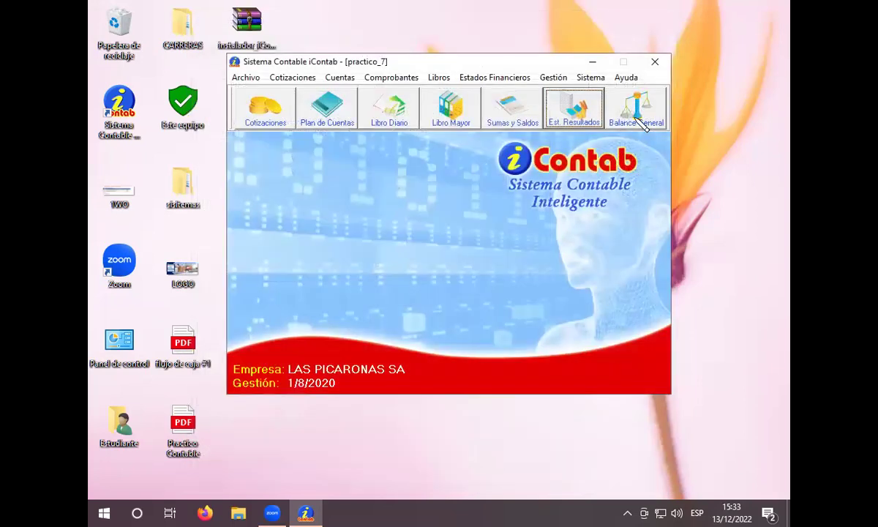
{"action": "left_click", "coordinate": [638, 111]}
Step: Run the Balance General at 30/12/2020, Nivel 5: ACTIVO 1,829,751.00 equals PASIVO plus CAPITAL
{"action": "left_click", "coordinate": [422, 272]}
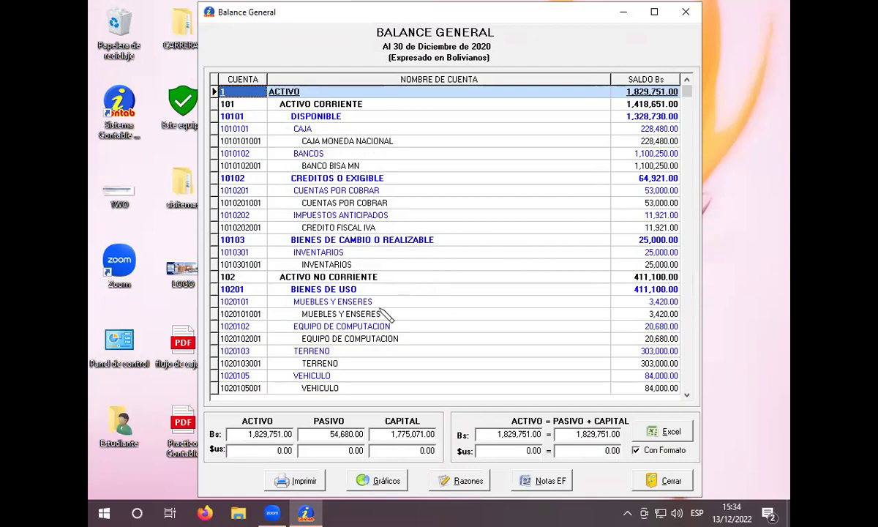
{"action": "left_click", "coordinate": [670, 481]}
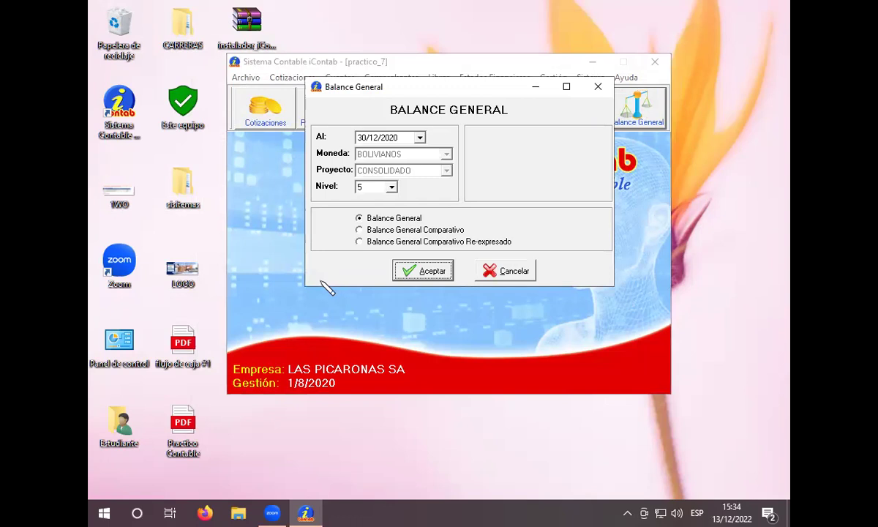
{"action": "left_click", "coordinate": [414, 271]}
{"action": "left_click", "coordinate": [598, 87]}
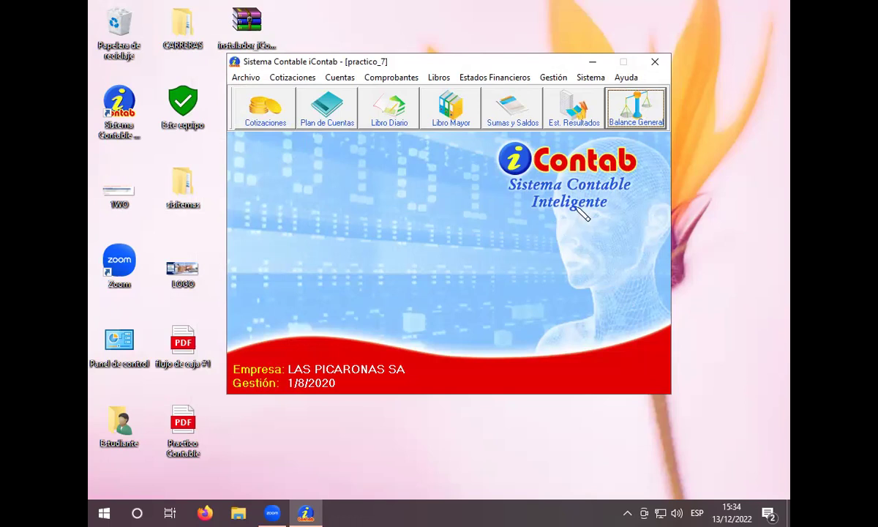
{"action": "left_click", "coordinate": [615, 99]}
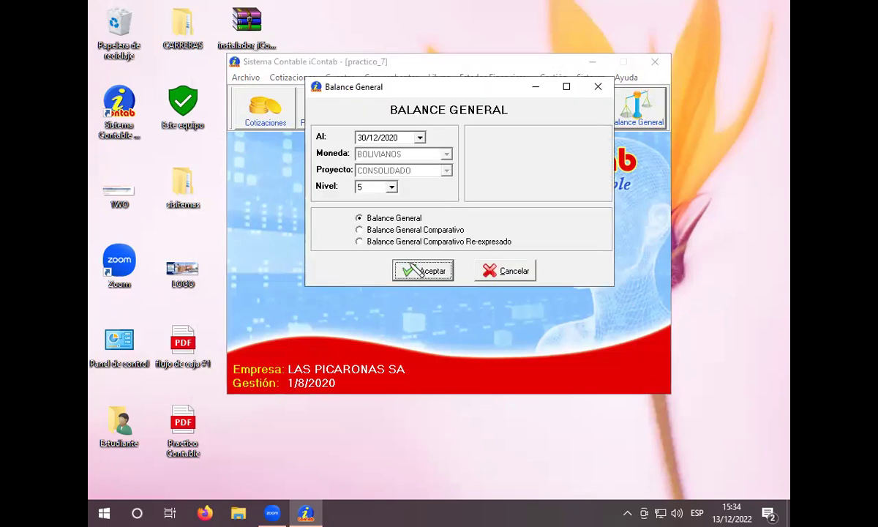
{"action": "left_click", "coordinate": [402, 270]}
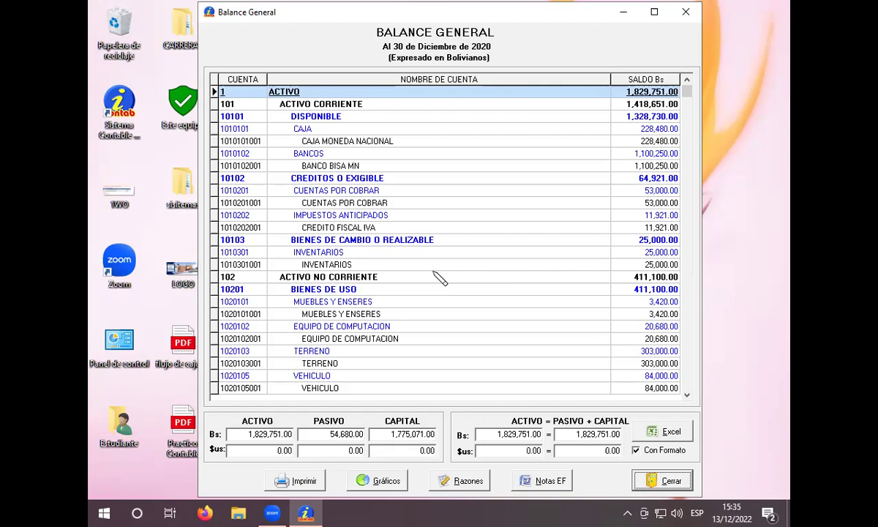
{"action": "left_click", "coordinate": [662, 479]}
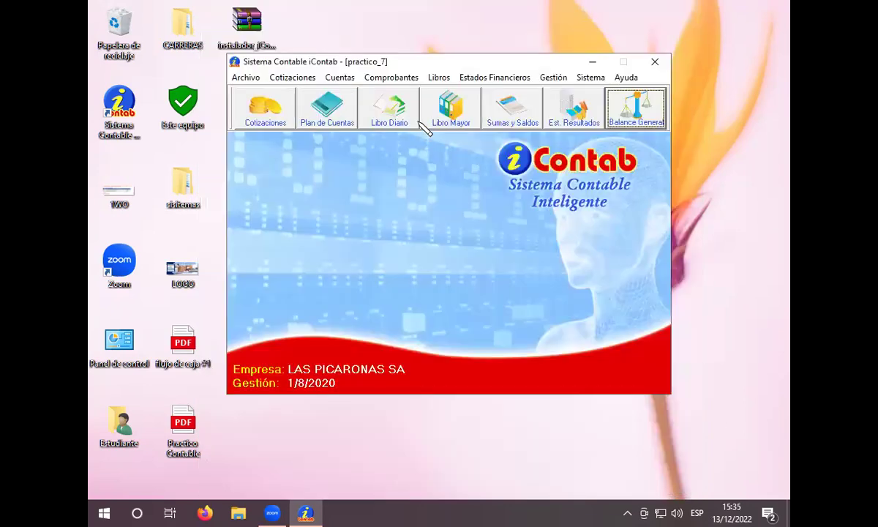
Step: Open the Libro Diario and step through vouchers up to 2-080004
{"action": "left_click", "coordinate": [403, 110]}
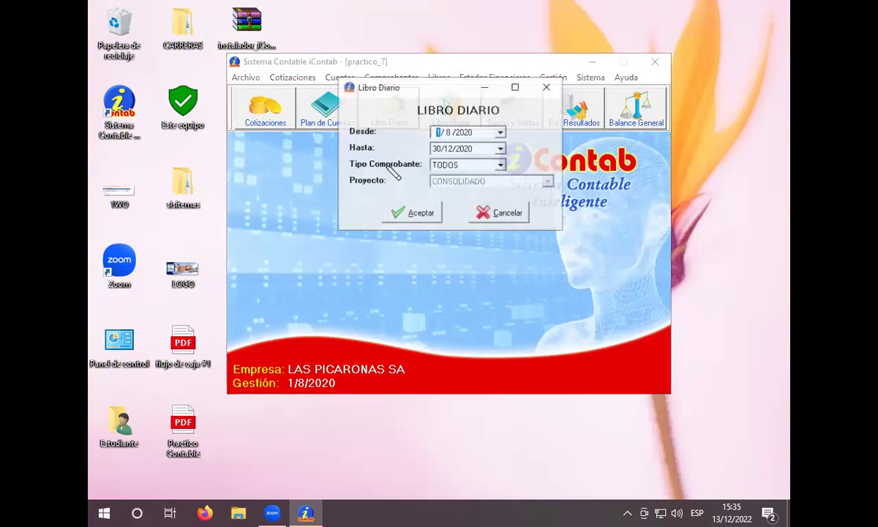
{"action": "left_click", "coordinate": [416, 213]}
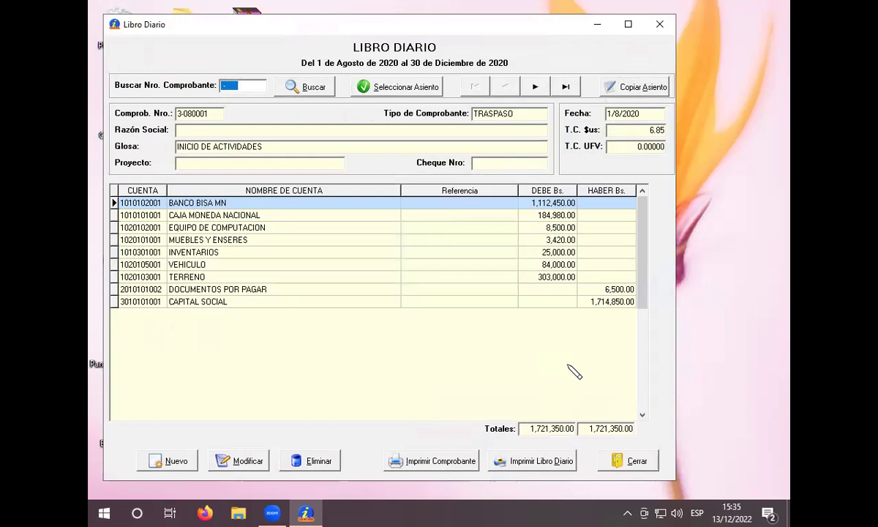
{"action": "left_click", "coordinate": [535, 86]}
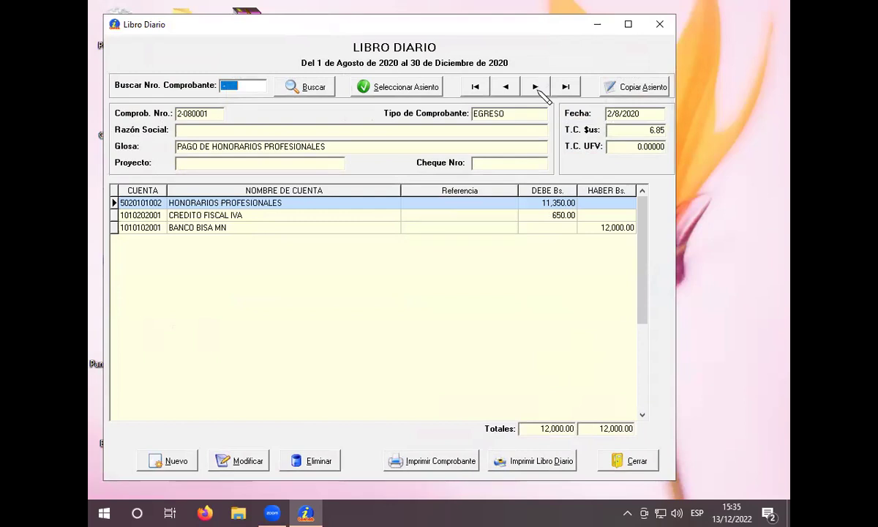
{"action": "left_click", "coordinate": [536, 87]}
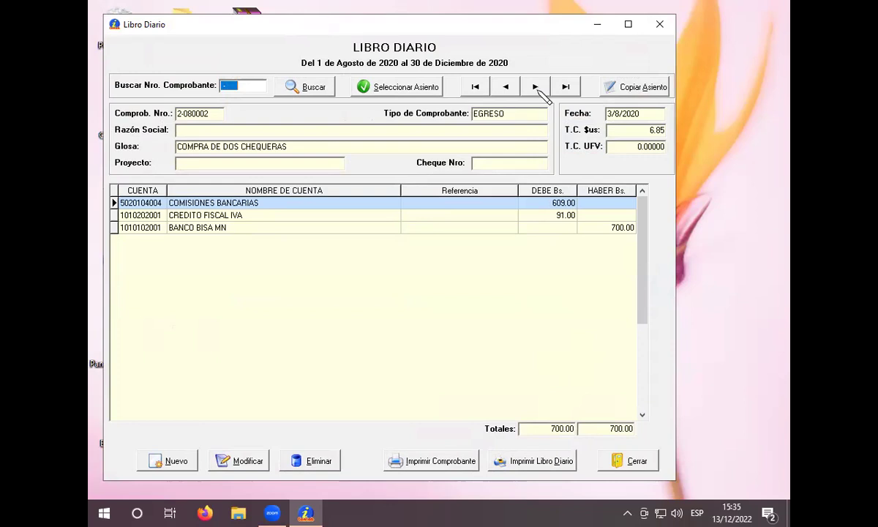
{"action": "left_click", "coordinate": [536, 88]}
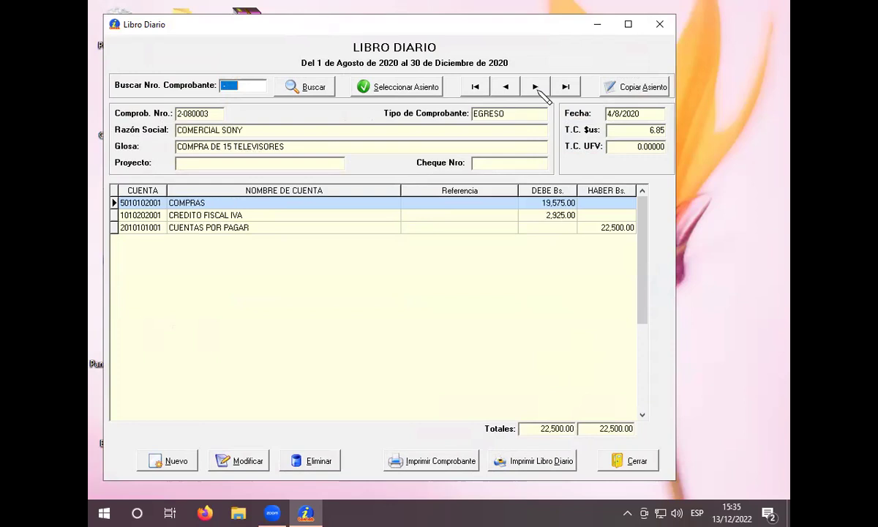
{"action": "left_click", "coordinate": [536, 87]}
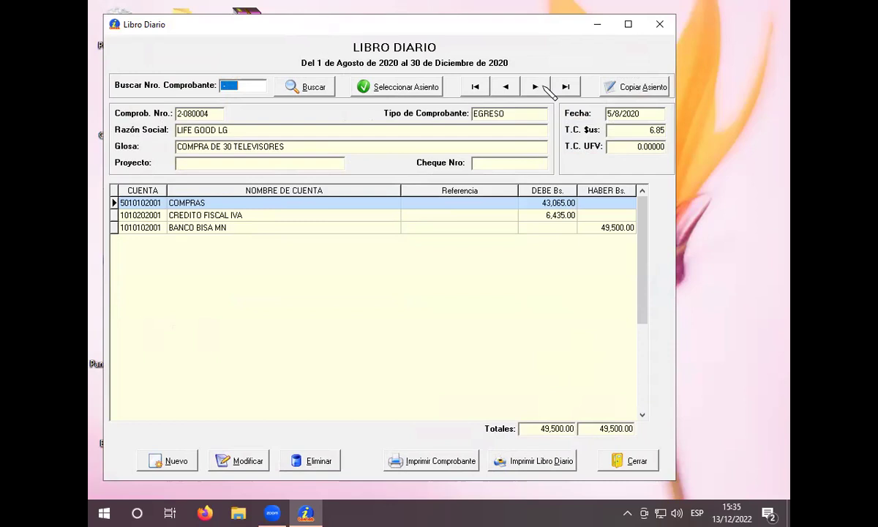
Step: Continue through 1-080001 and 2-080005 to the last voucher 1-080002, then close the journal
{"action": "left_click", "coordinate": [536, 87]}
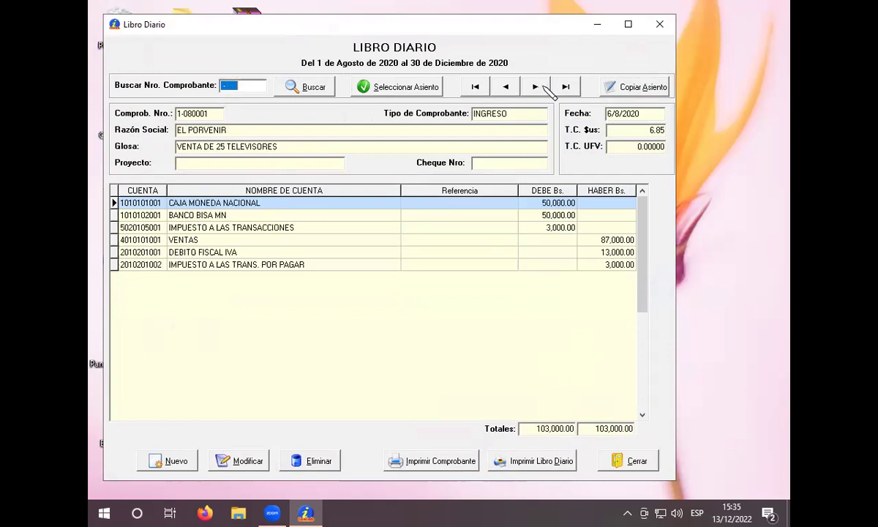
{"action": "left_click", "coordinate": [536, 87]}
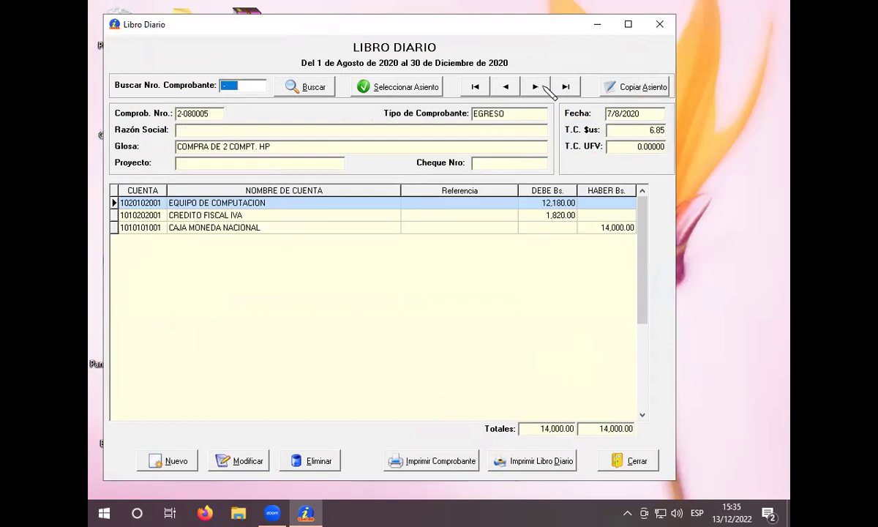
{"action": "left_click", "coordinate": [536, 87]}
{"action": "left_click", "coordinate": [536, 87]}
{"action": "left_click", "coordinate": [542, 84]}
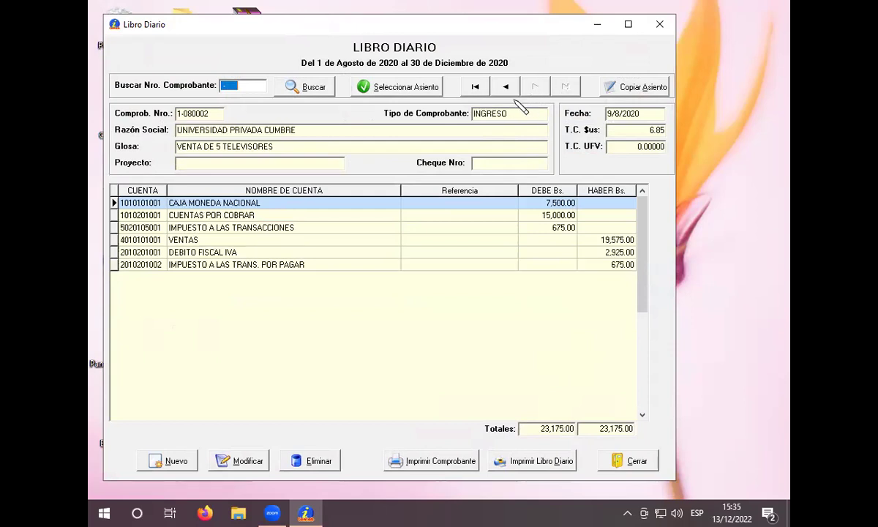
{"action": "left_click", "coordinate": [627, 460]}
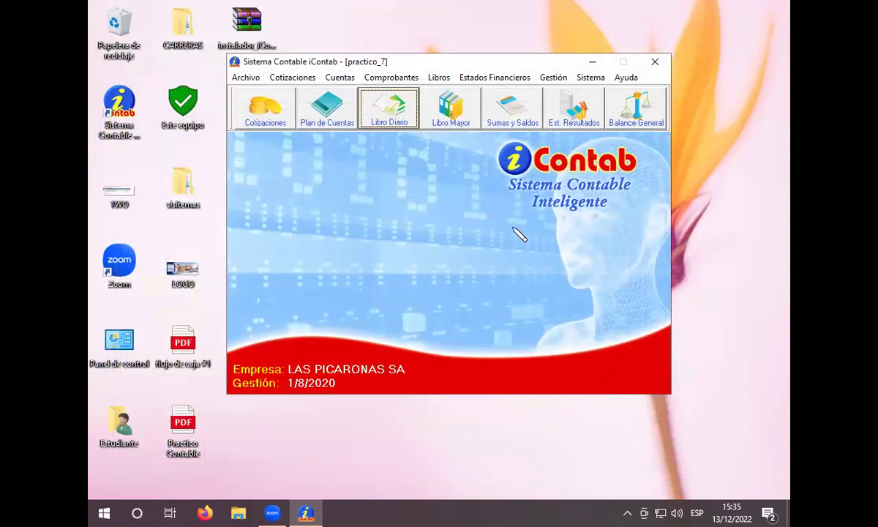
{"action": "left_click", "coordinate": [521, 117]}
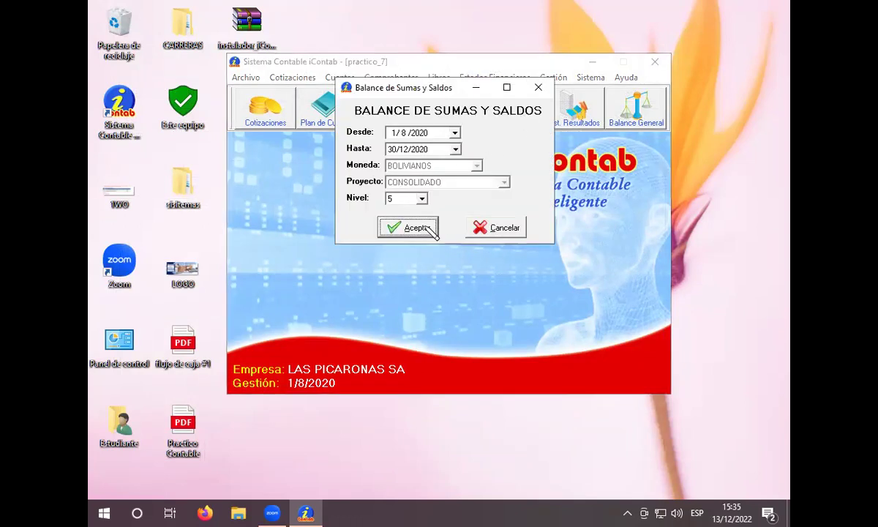
{"action": "left_click", "coordinate": [402, 221]}
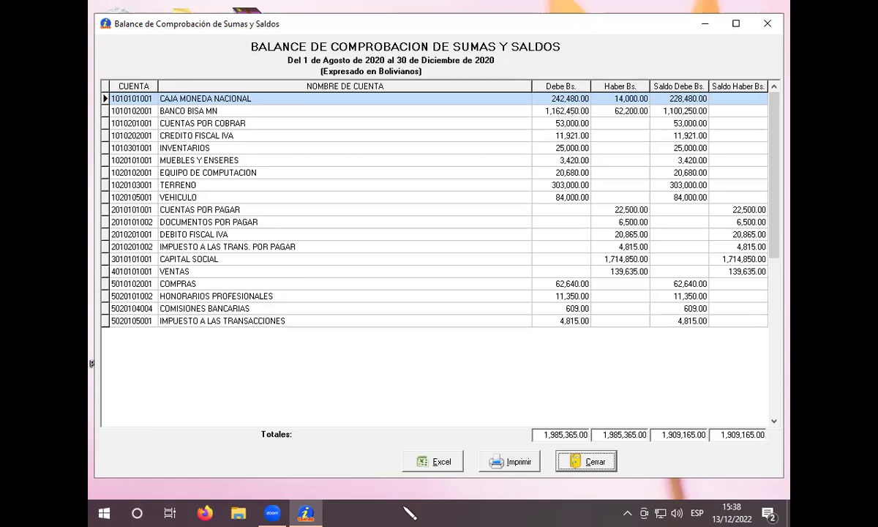
{"action": "left_click", "coordinate": [587, 461]}
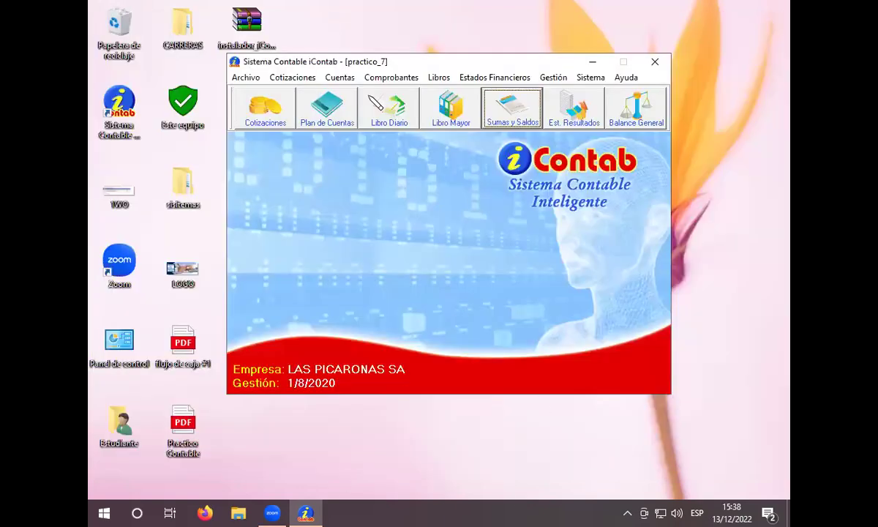
Step: Open the journal report settings and dismiss them, leaving the LAS PICARONAS SA main window
{"action": "left_click", "coordinate": [402, 110]}
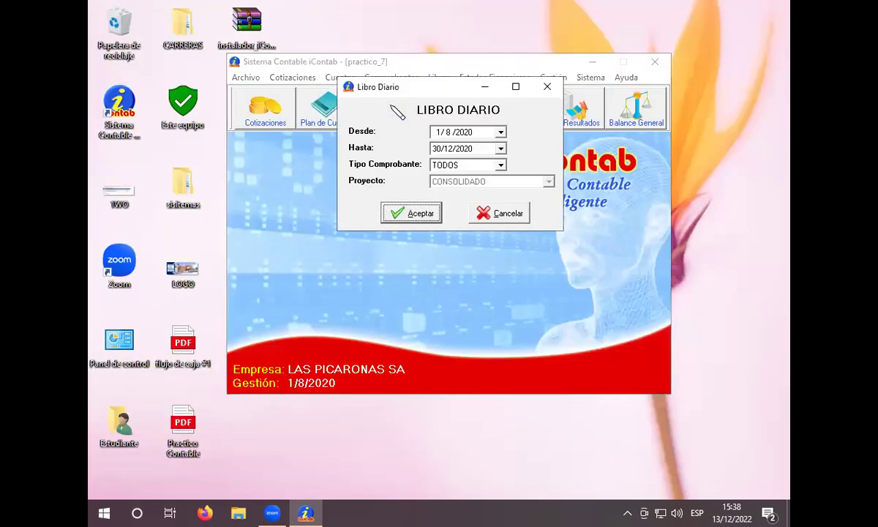
{"action": "left_click", "coordinate": [546, 86]}
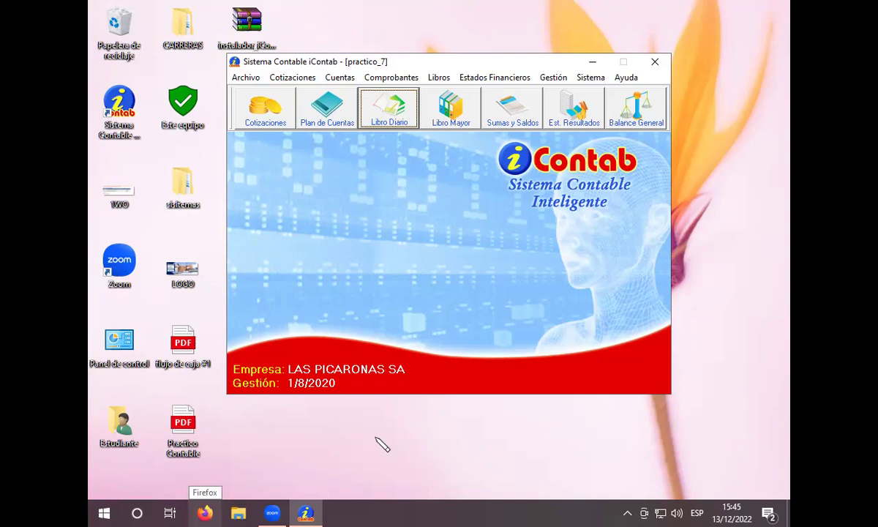
{"action": "left_click", "coordinate": [207, 513]}
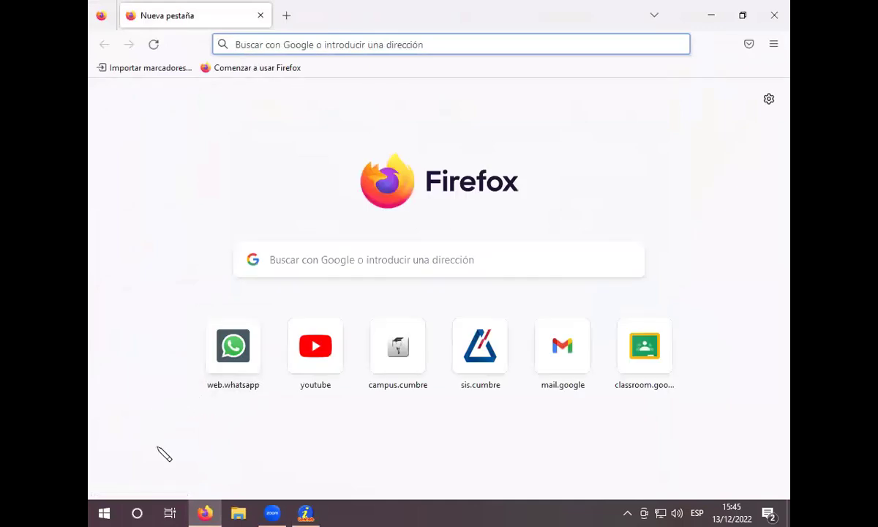
{"action": "mouse_move", "coordinate": [205, 513]}
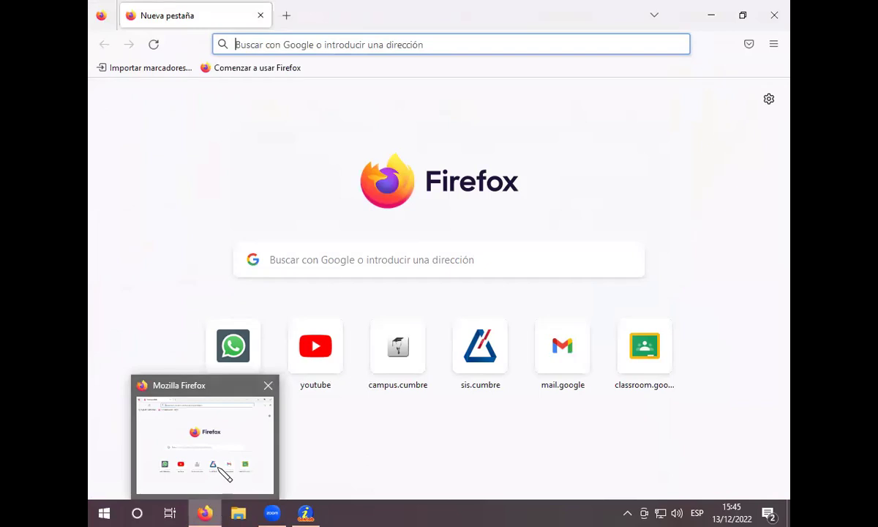
{"action": "left_click", "coordinate": [281, 513]}
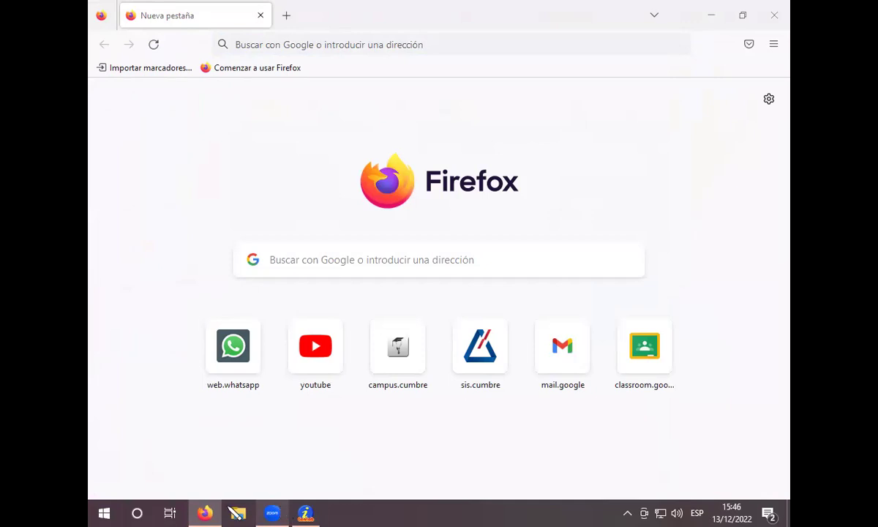
{"action": "mouse_move", "coordinate": [207, 512]}
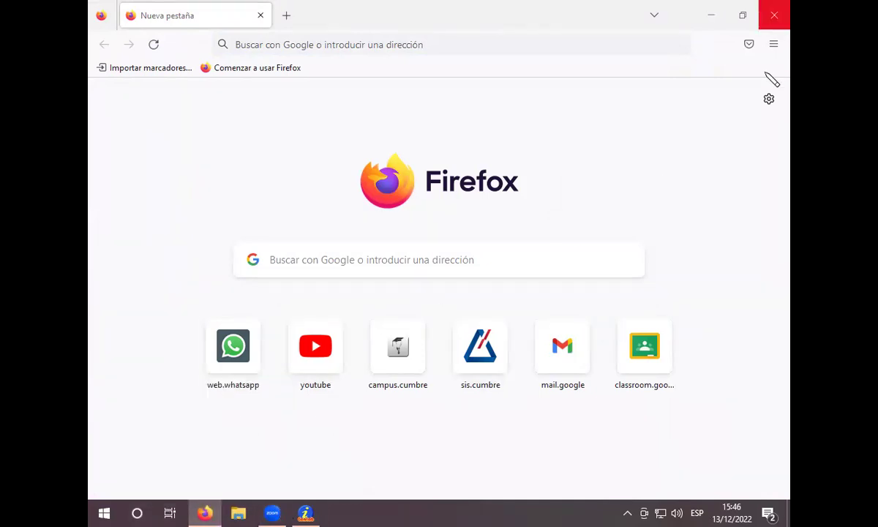
{"action": "left_click", "coordinate": [773, 15]}
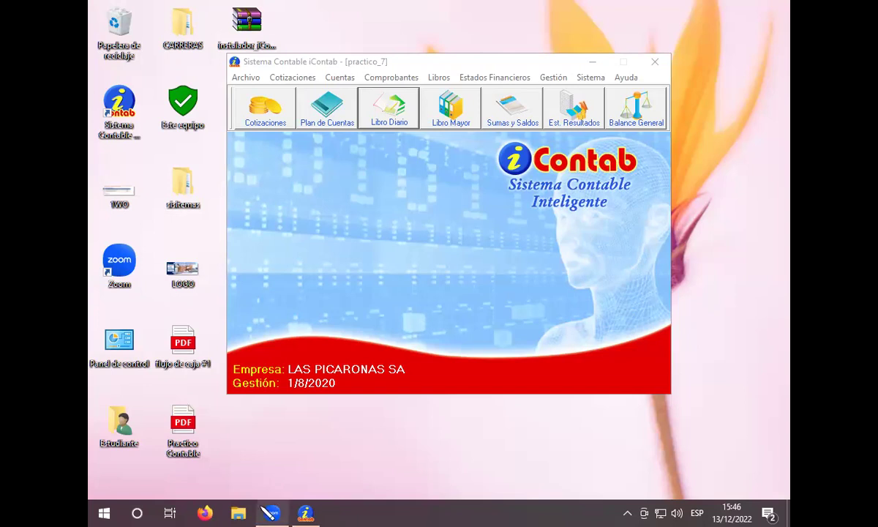
{"action": "mouse_move", "coordinate": [269, 507]}
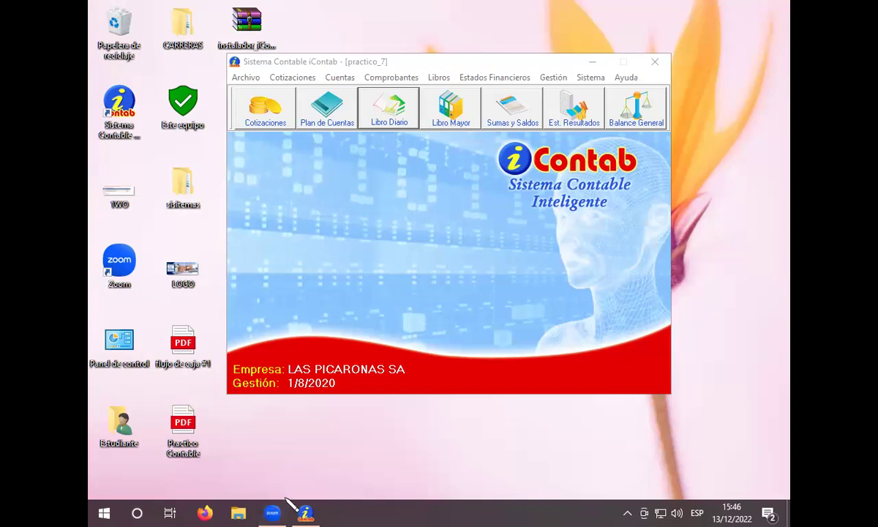
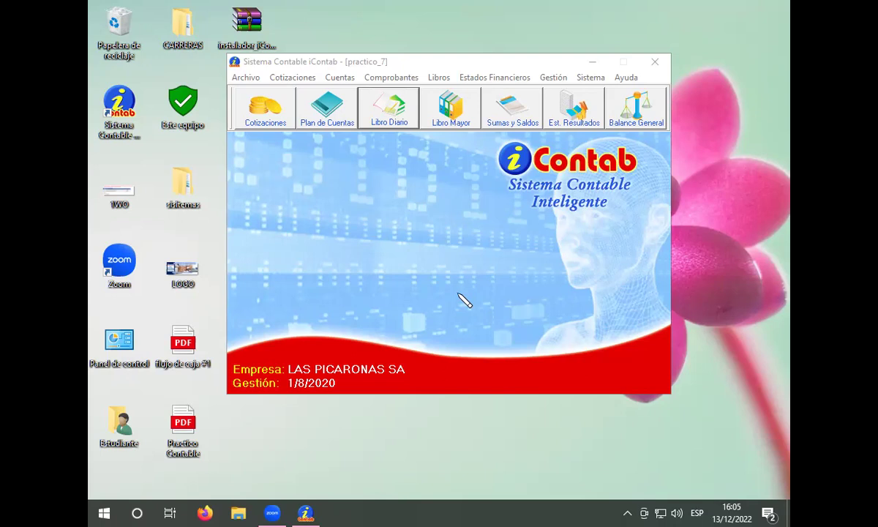
Step: Generate the Libro Diario for 1 Aug–30 Dec 2020 and browse to voucher 1-080002, the 5-television sale
{"action": "left_click", "coordinate": [364, 109]}
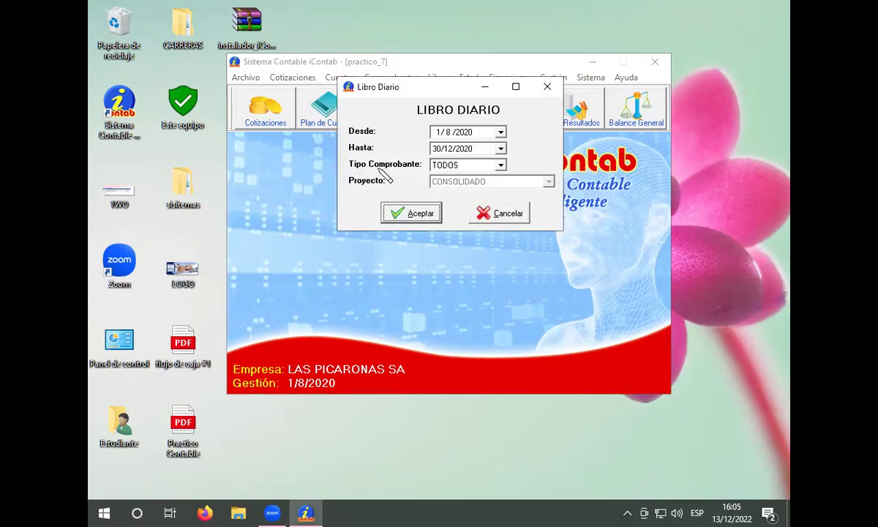
{"action": "left_click", "coordinate": [392, 211]}
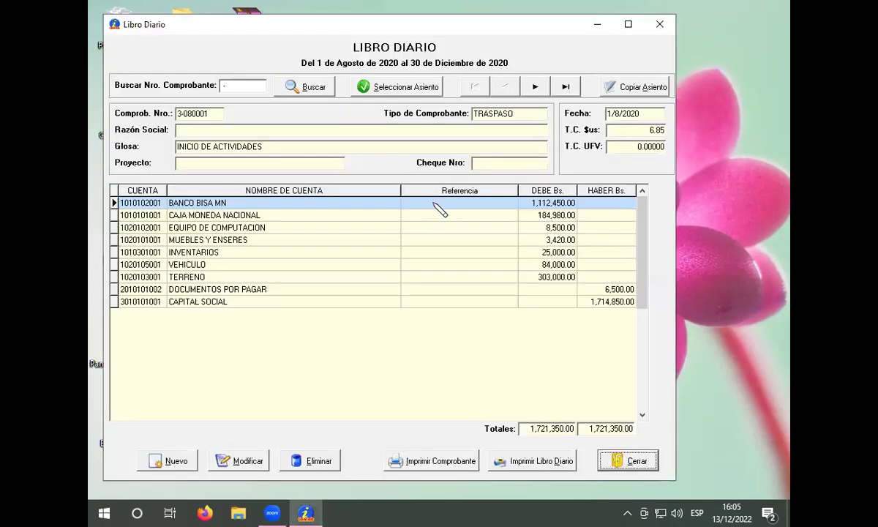
{"action": "left_click", "coordinate": [545, 85]}
{"action": "left_click", "coordinate": [545, 84]}
{"action": "left_click", "coordinate": [545, 85]}
{"action": "left_click", "coordinate": [546, 87]}
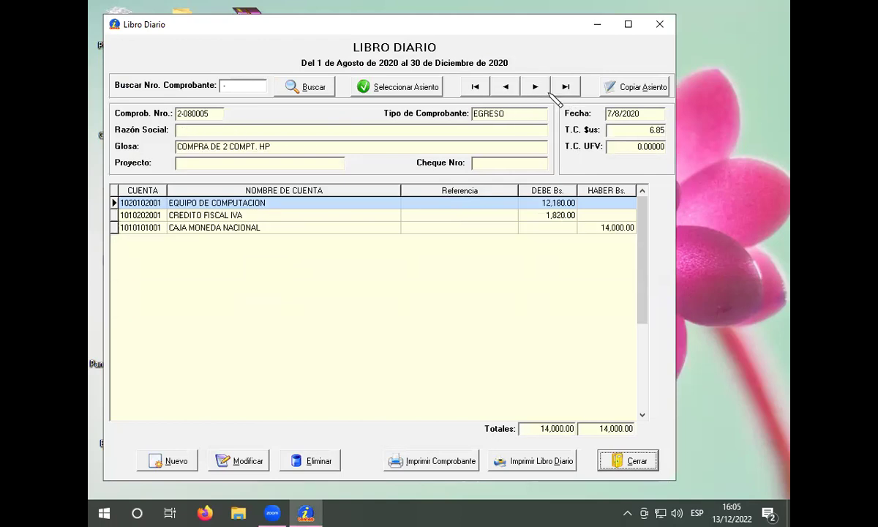
{"action": "left_click", "coordinate": [535, 86]}
{"action": "left_click", "coordinate": [535, 86]}
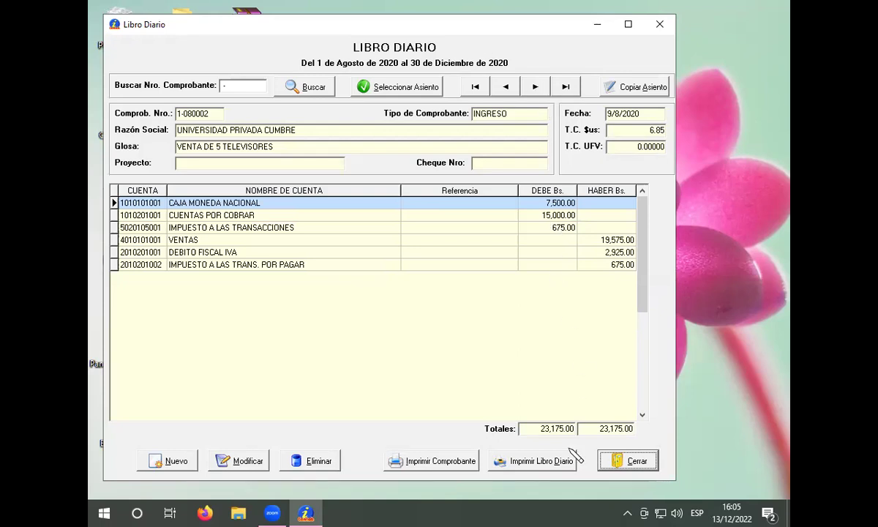
Step: Close the journal, then generate and review the Sumas y Saldos trial balance totalling 1,985,365.00
{"action": "left_click", "coordinate": [623, 460]}
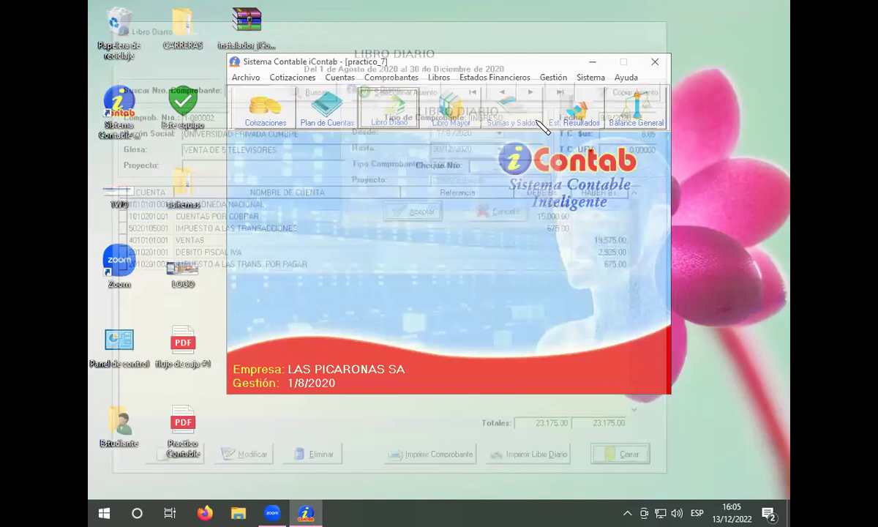
{"action": "left_click", "coordinate": [524, 115]}
{"action": "left_click", "coordinate": [407, 221]}
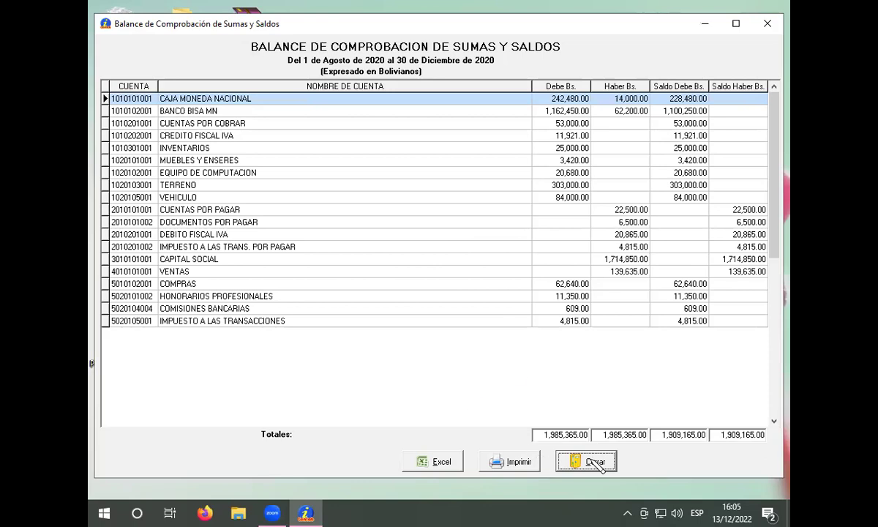
{"action": "left_click", "coordinate": [585, 459]}
{"action": "left_click", "coordinate": [555, 104]}
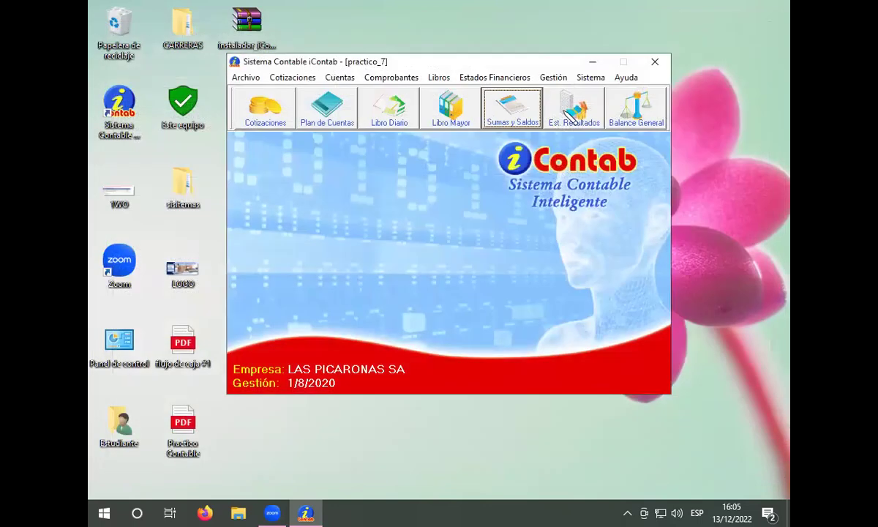
Step: Generate the Estado de Resultados to 30/12/2020: income 139,635.00, expenses 79,414.00, profit 60,221.00
{"action": "left_click", "coordinate": [401, 226]}
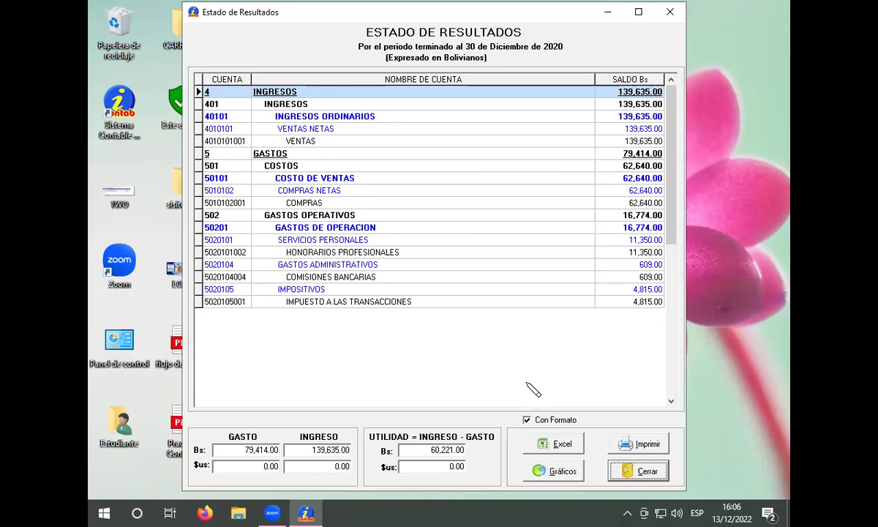
Step: Close the income statement and generate the Balance General at 30/12/2020, level 5, showing assets 1,829,751.00
{"action": "left_click", "coordinate": [620, 469]}
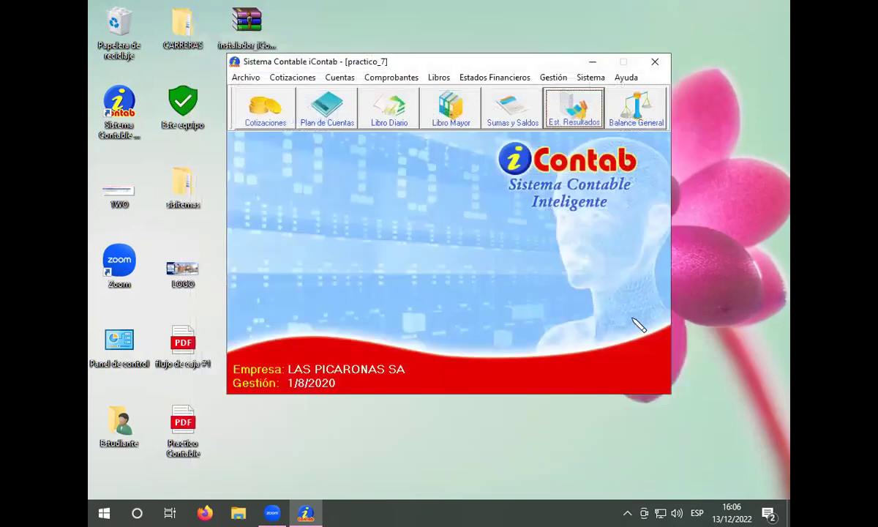
{"action": "left_click", "coordinate": [628, 106]}
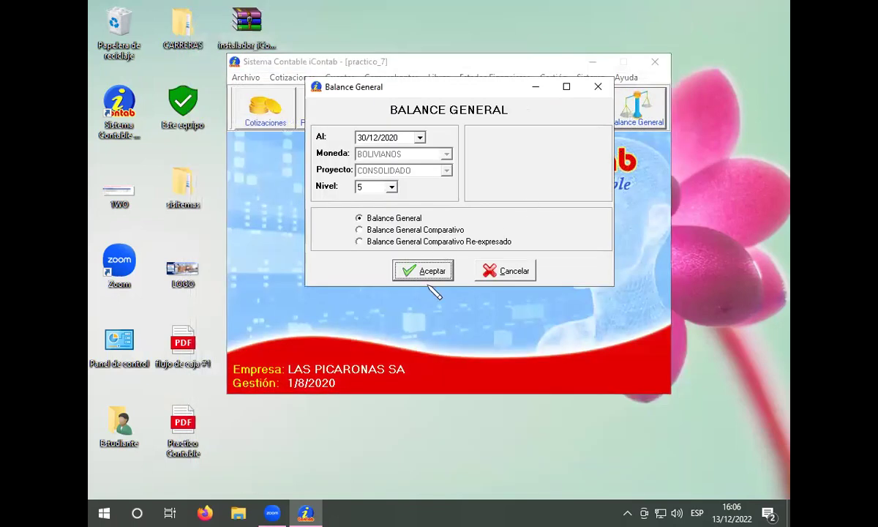
{"action": "left_click", "coordinate": [415, 271]}
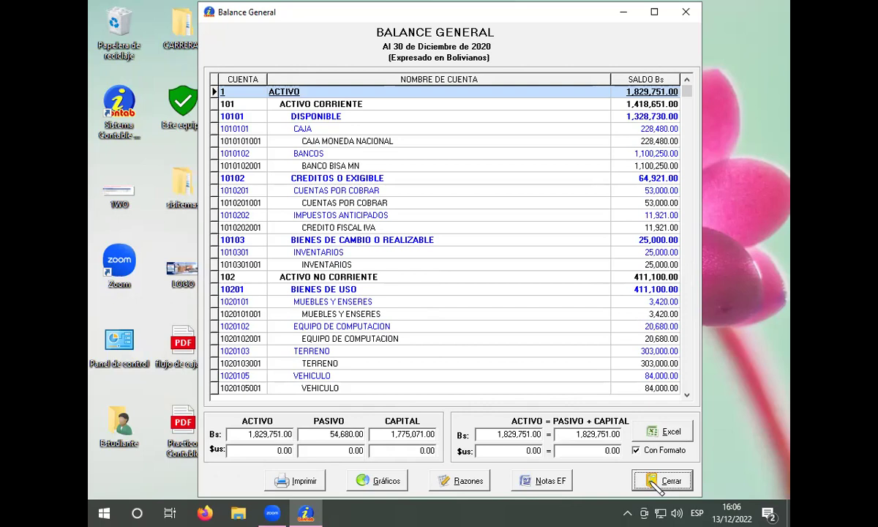
{"action": "left_click", "coordinate": [660, 482]}
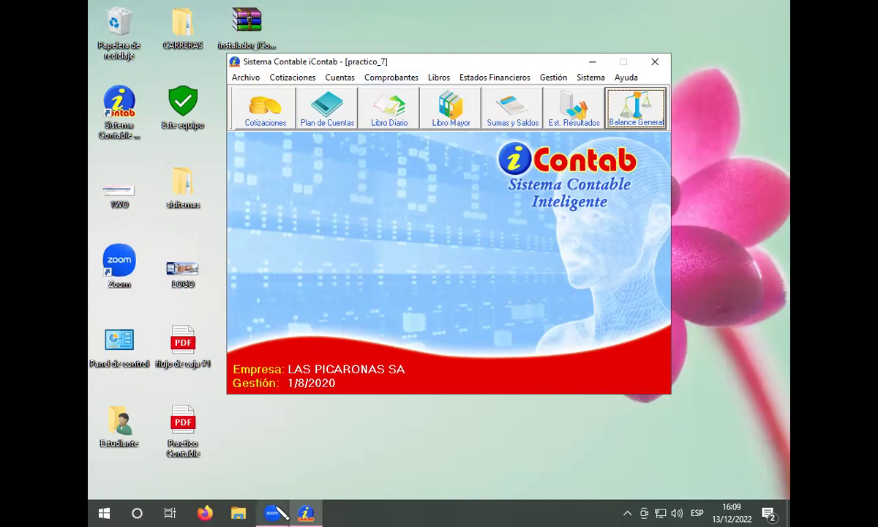
Step: Return to the iContab main window for practico_7 with the financial statements reviewed
{"action": "mouse_move", "coordinate": [283, 502]}
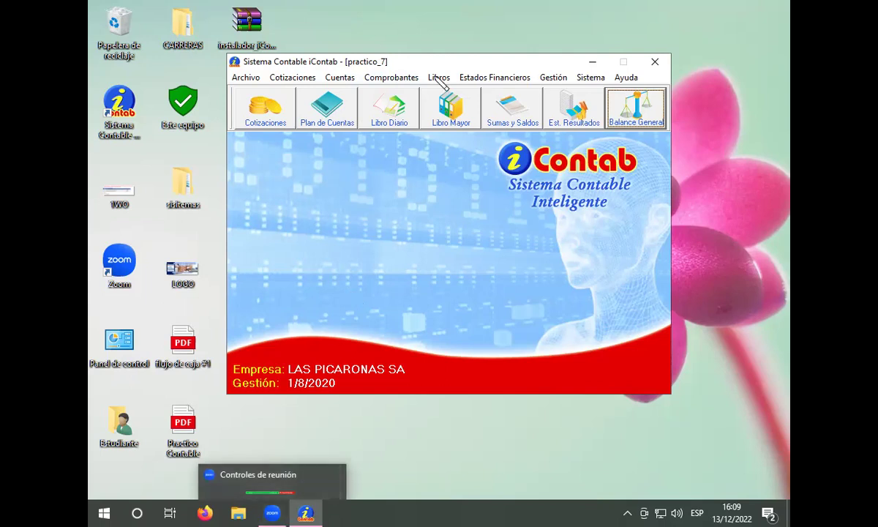